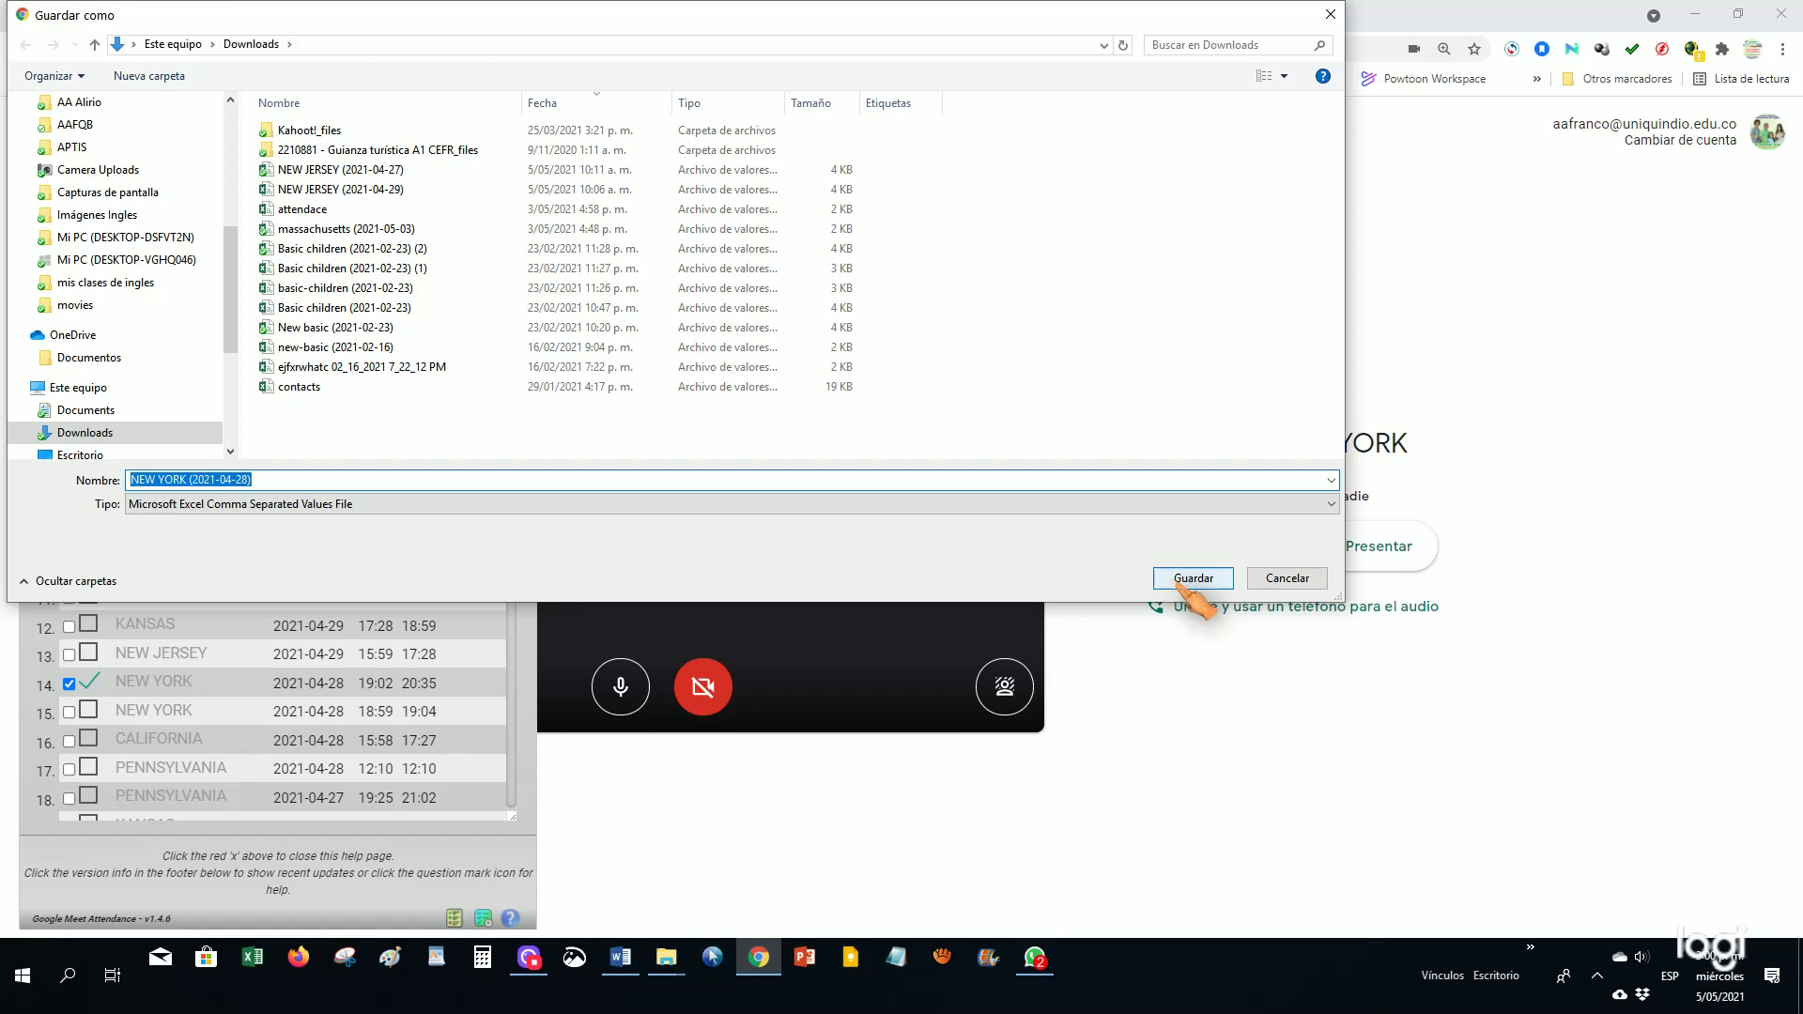
Save the attendance export as the CSV file NEW YORK (2021-04-28) in Downloads and review its contents in Excel
left_click(1185, 578)
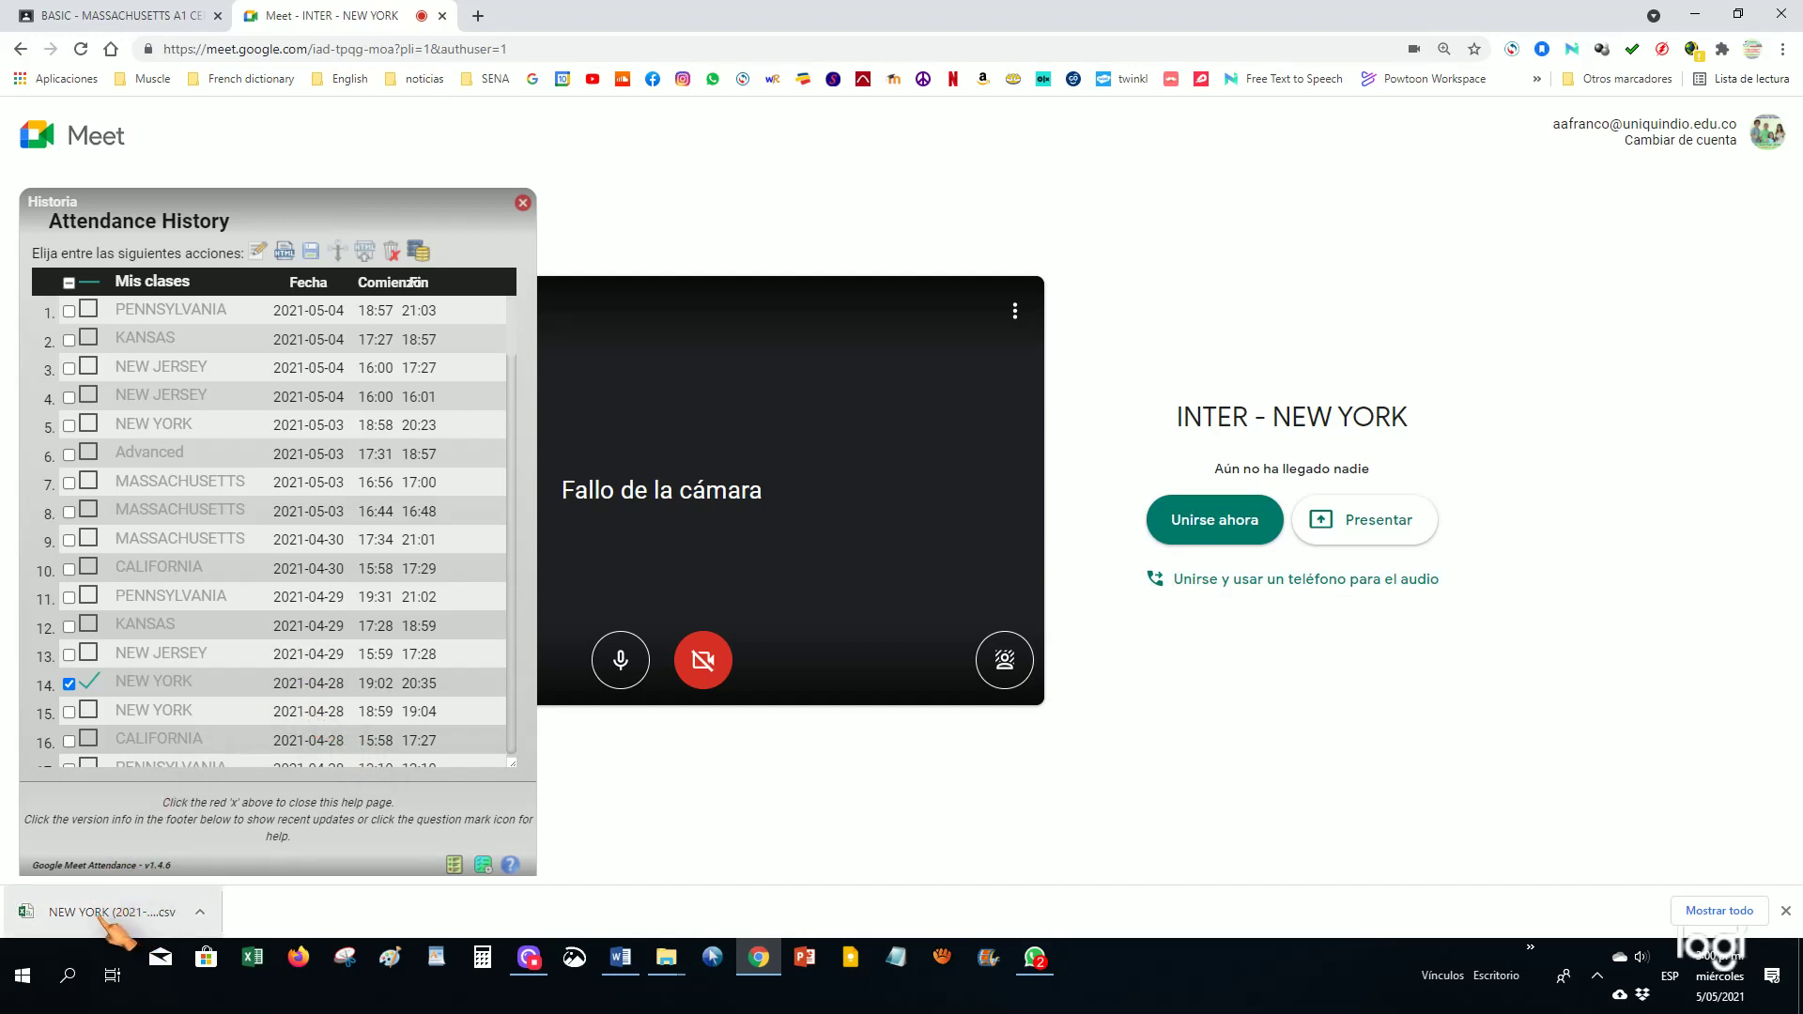
left_click(105, 918)
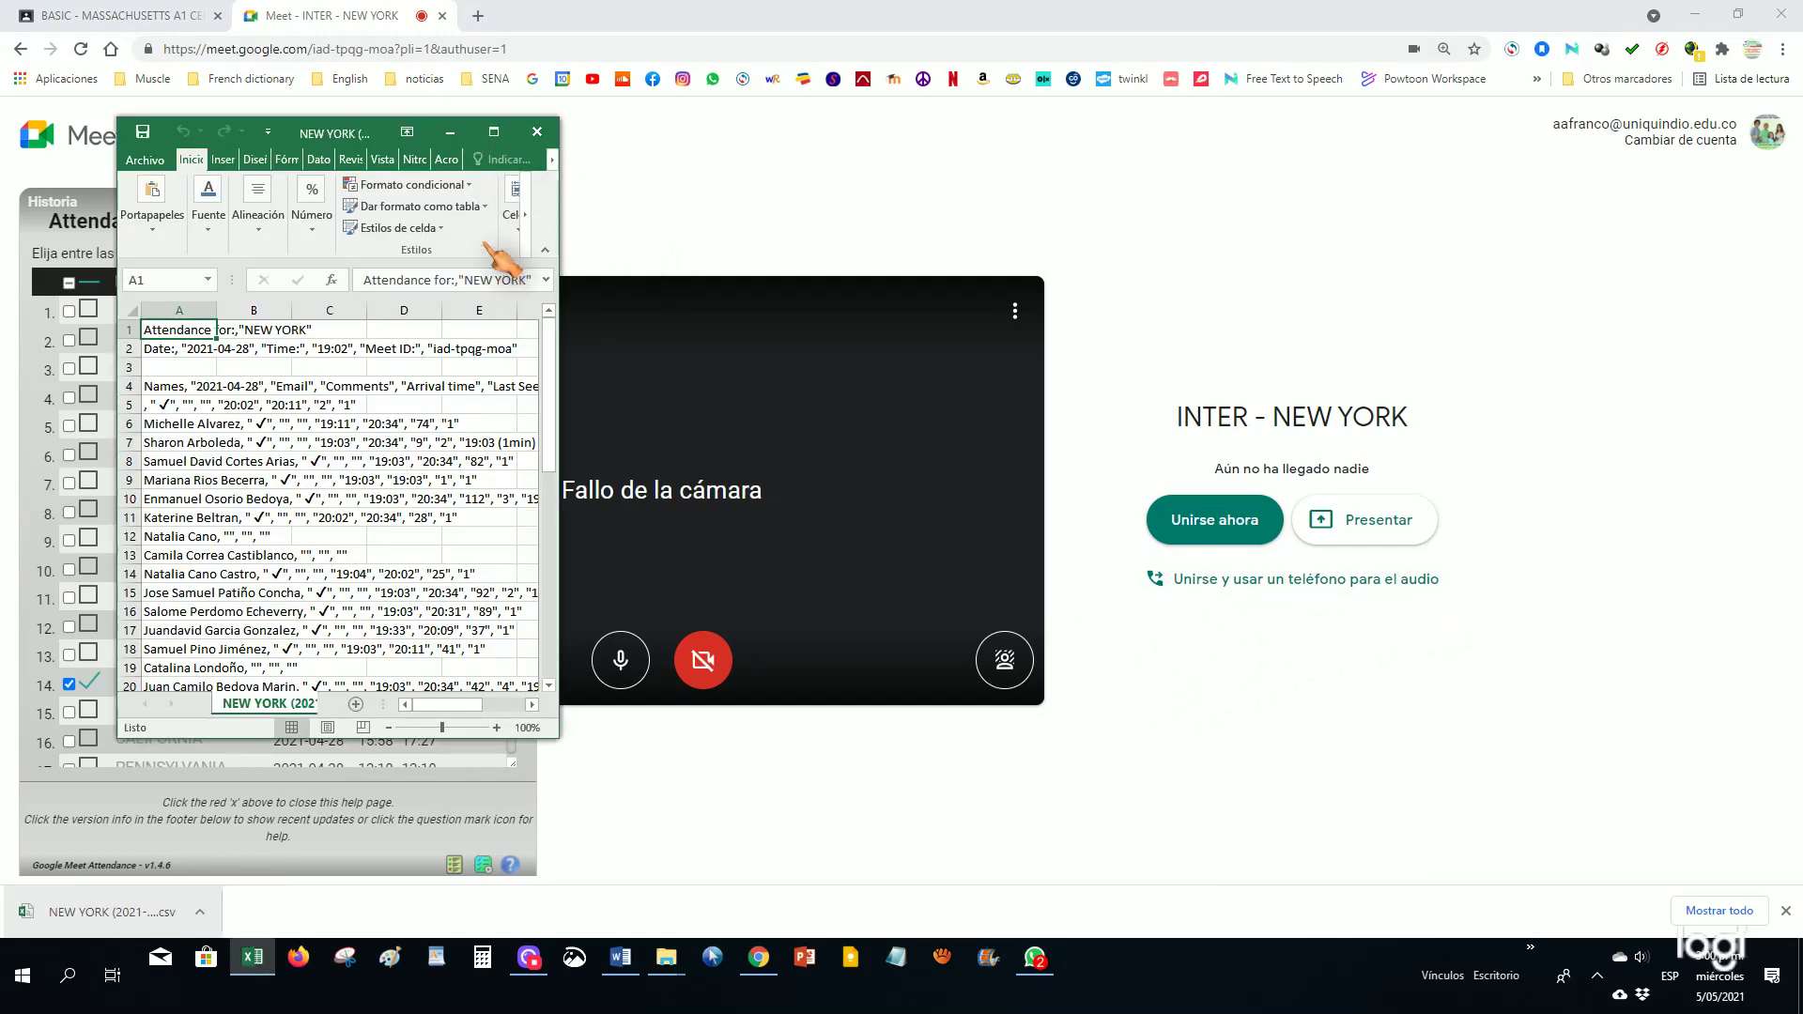
left_click(494, 131)
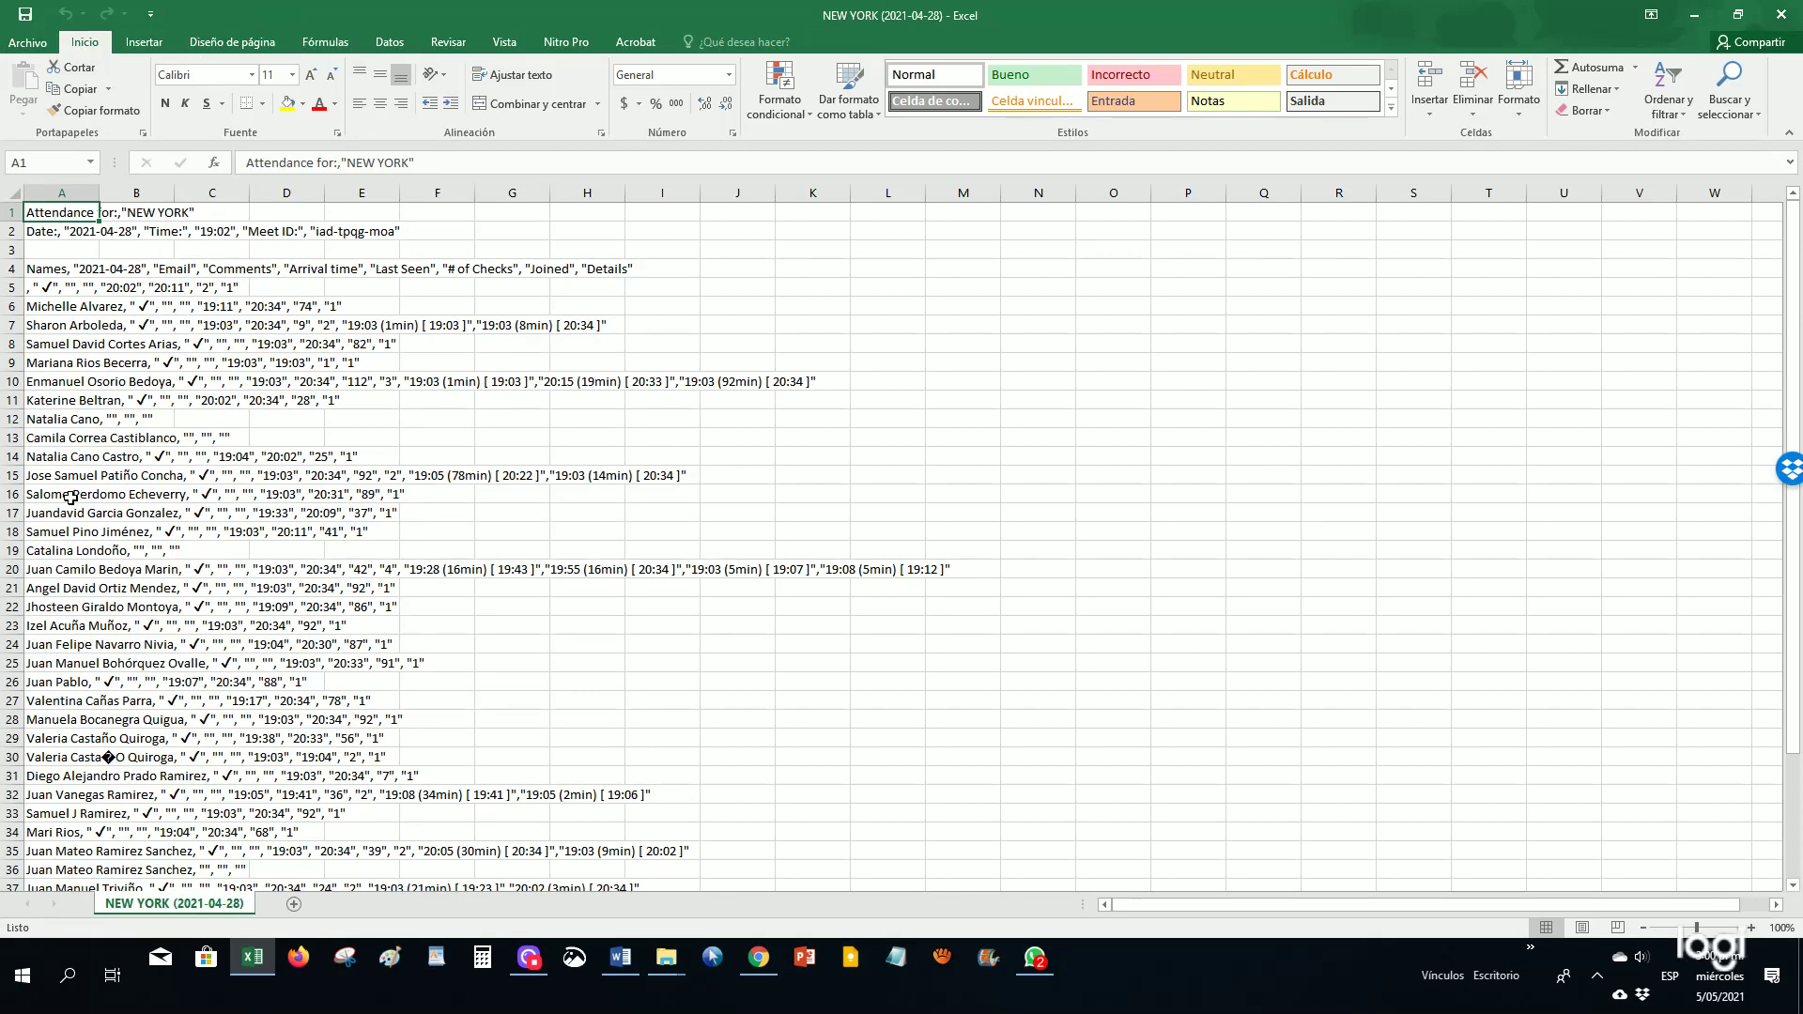
scroll(70, 498, "down", 6)
scroll(104, 493, "up", 6)
left_click(1784, 16)
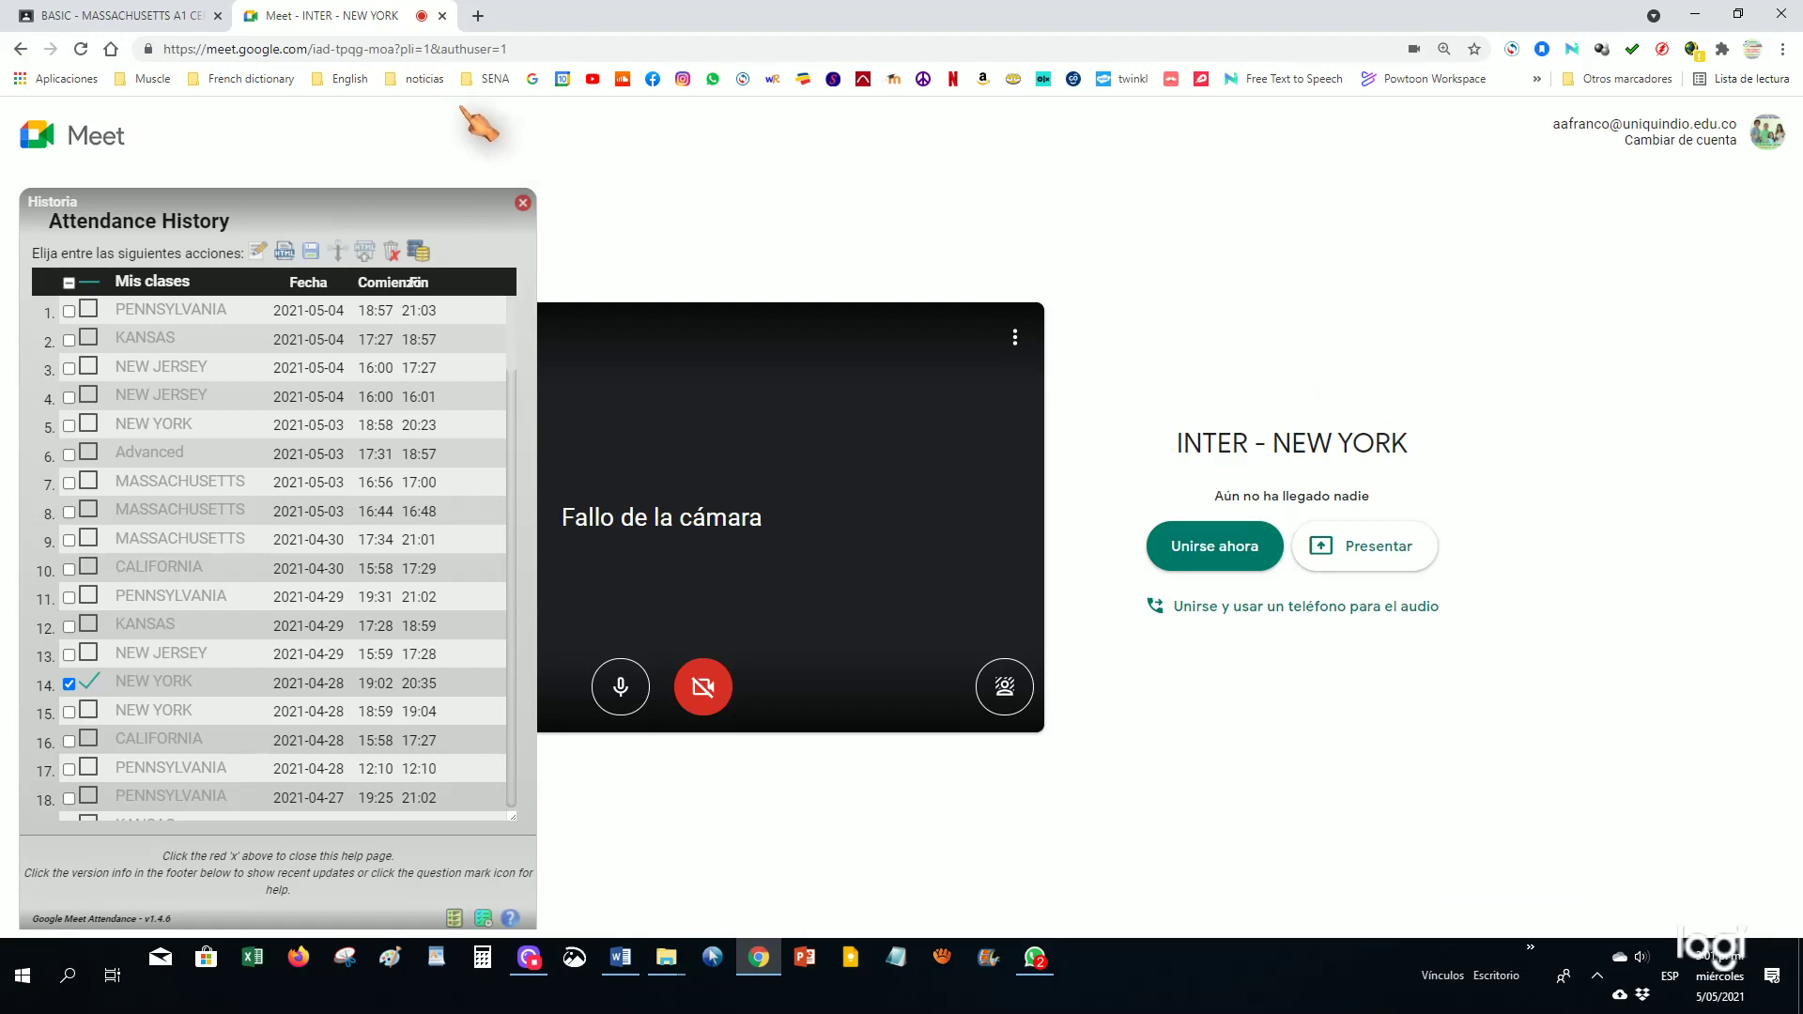
Switch to Google Classroom, open the INTER - NEW YORK class and start a new announcement in its stream
left_click(131, 17)
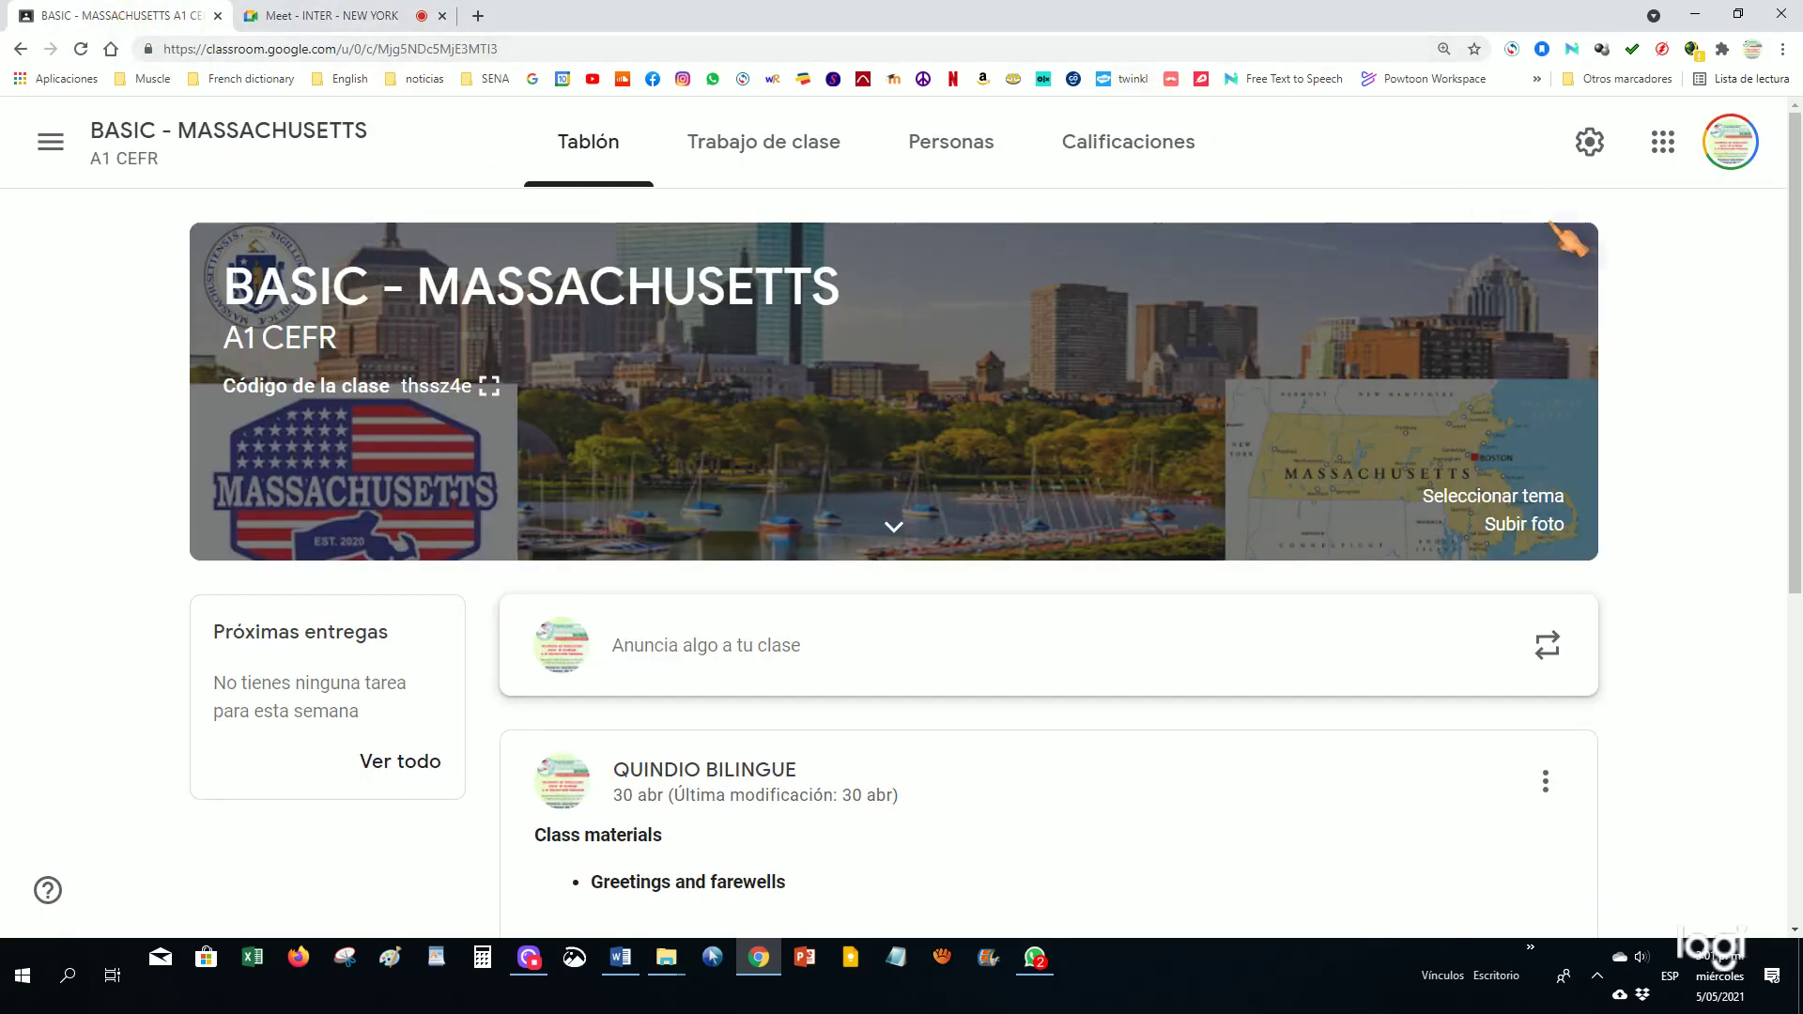
left_click(51, 142)
scroll(241, 511, "down", 5)
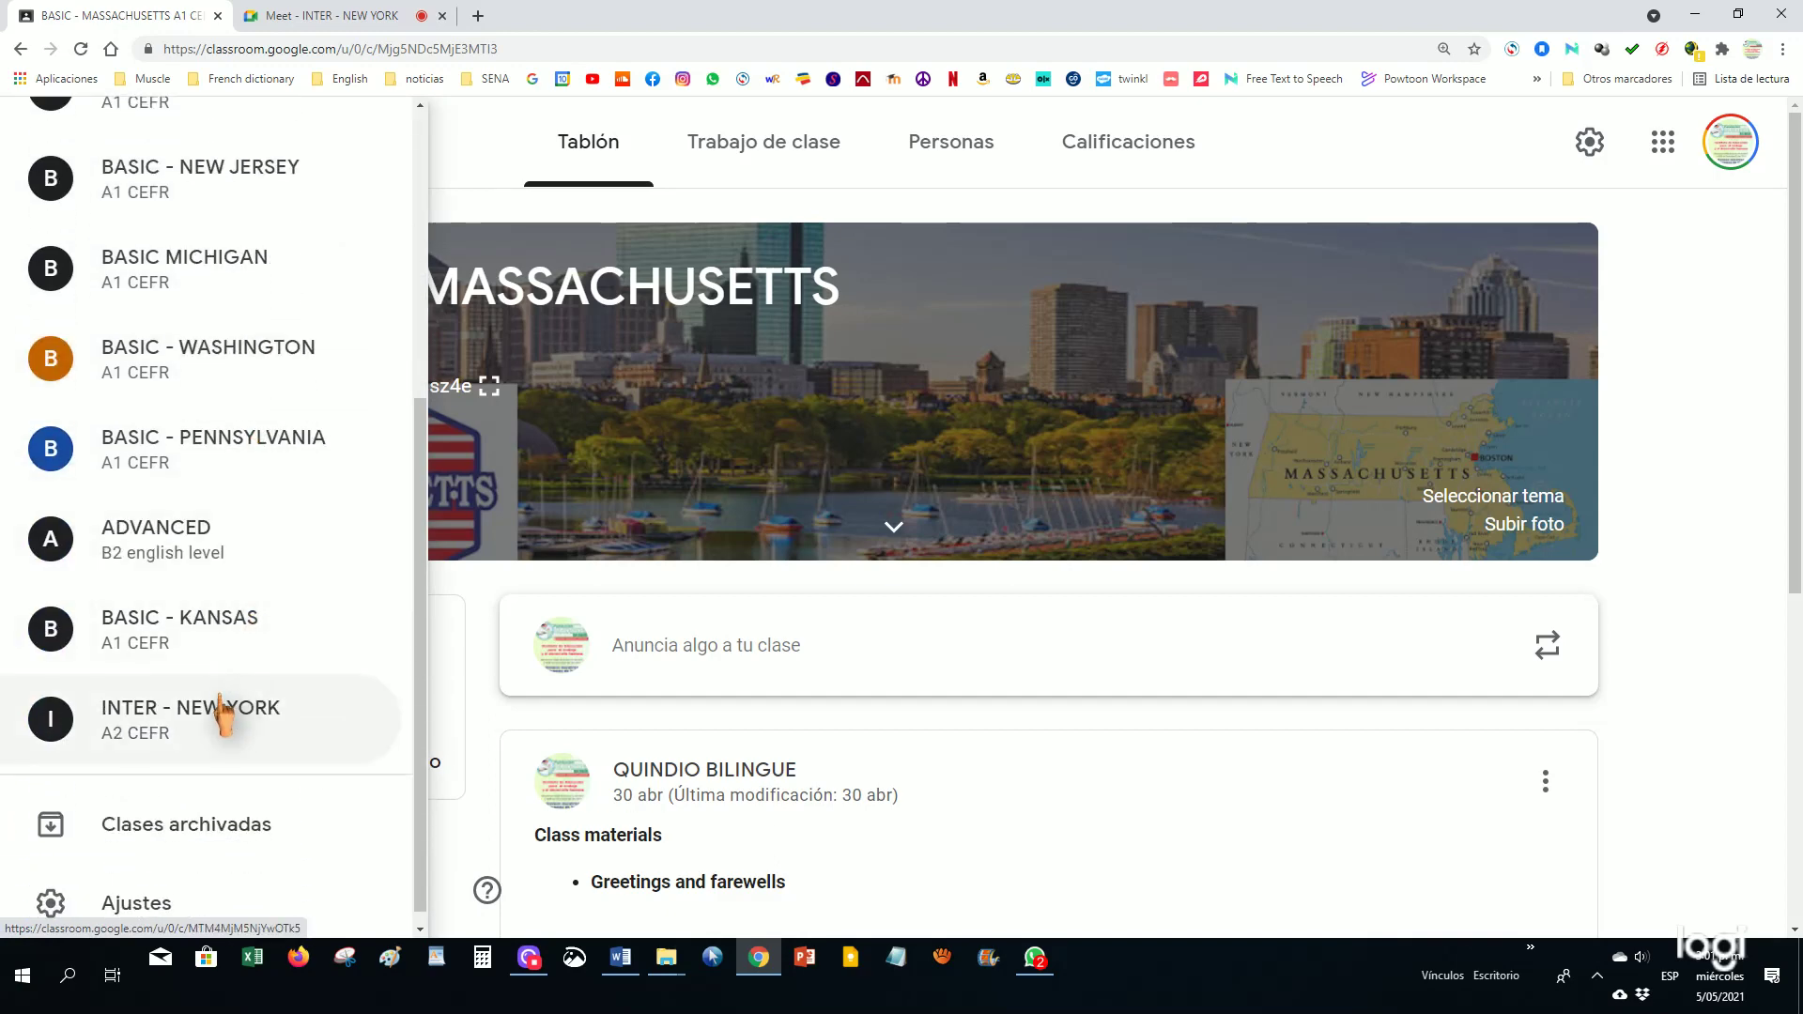
left_click(232, 733)
scroll(1324, 451, "down", 4)
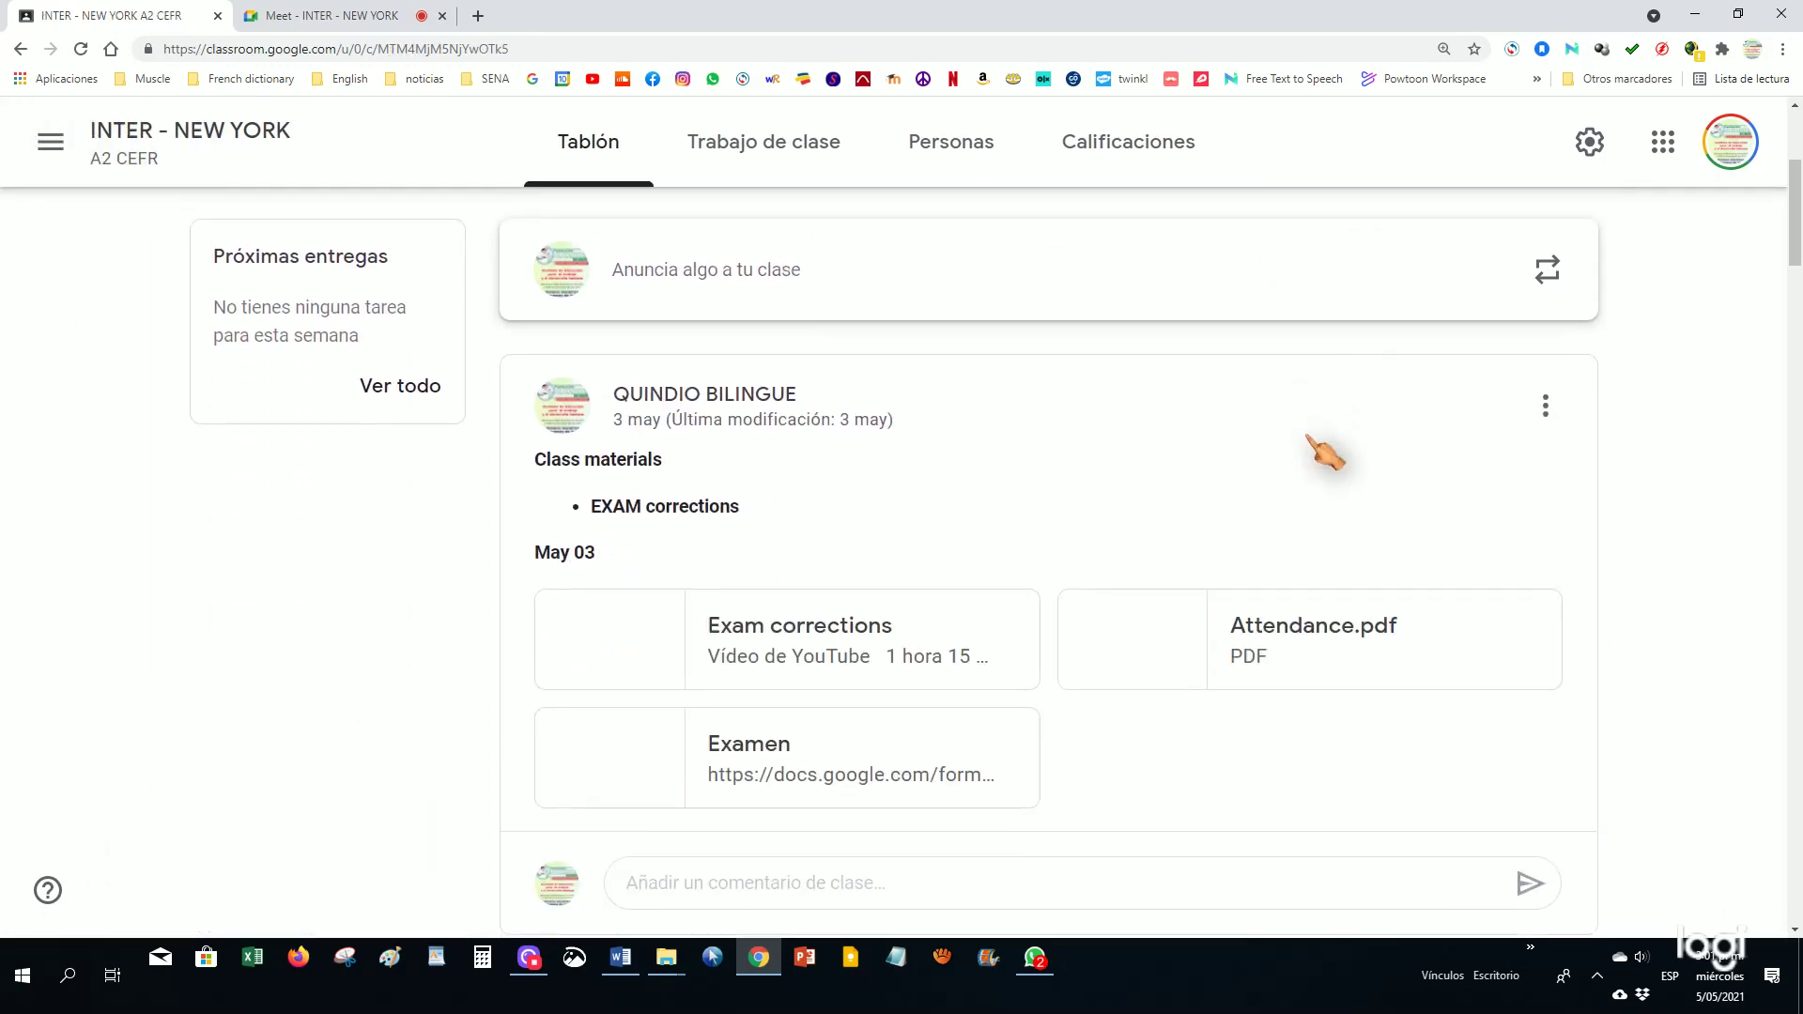
scroll(1220, 474, "up", 4)
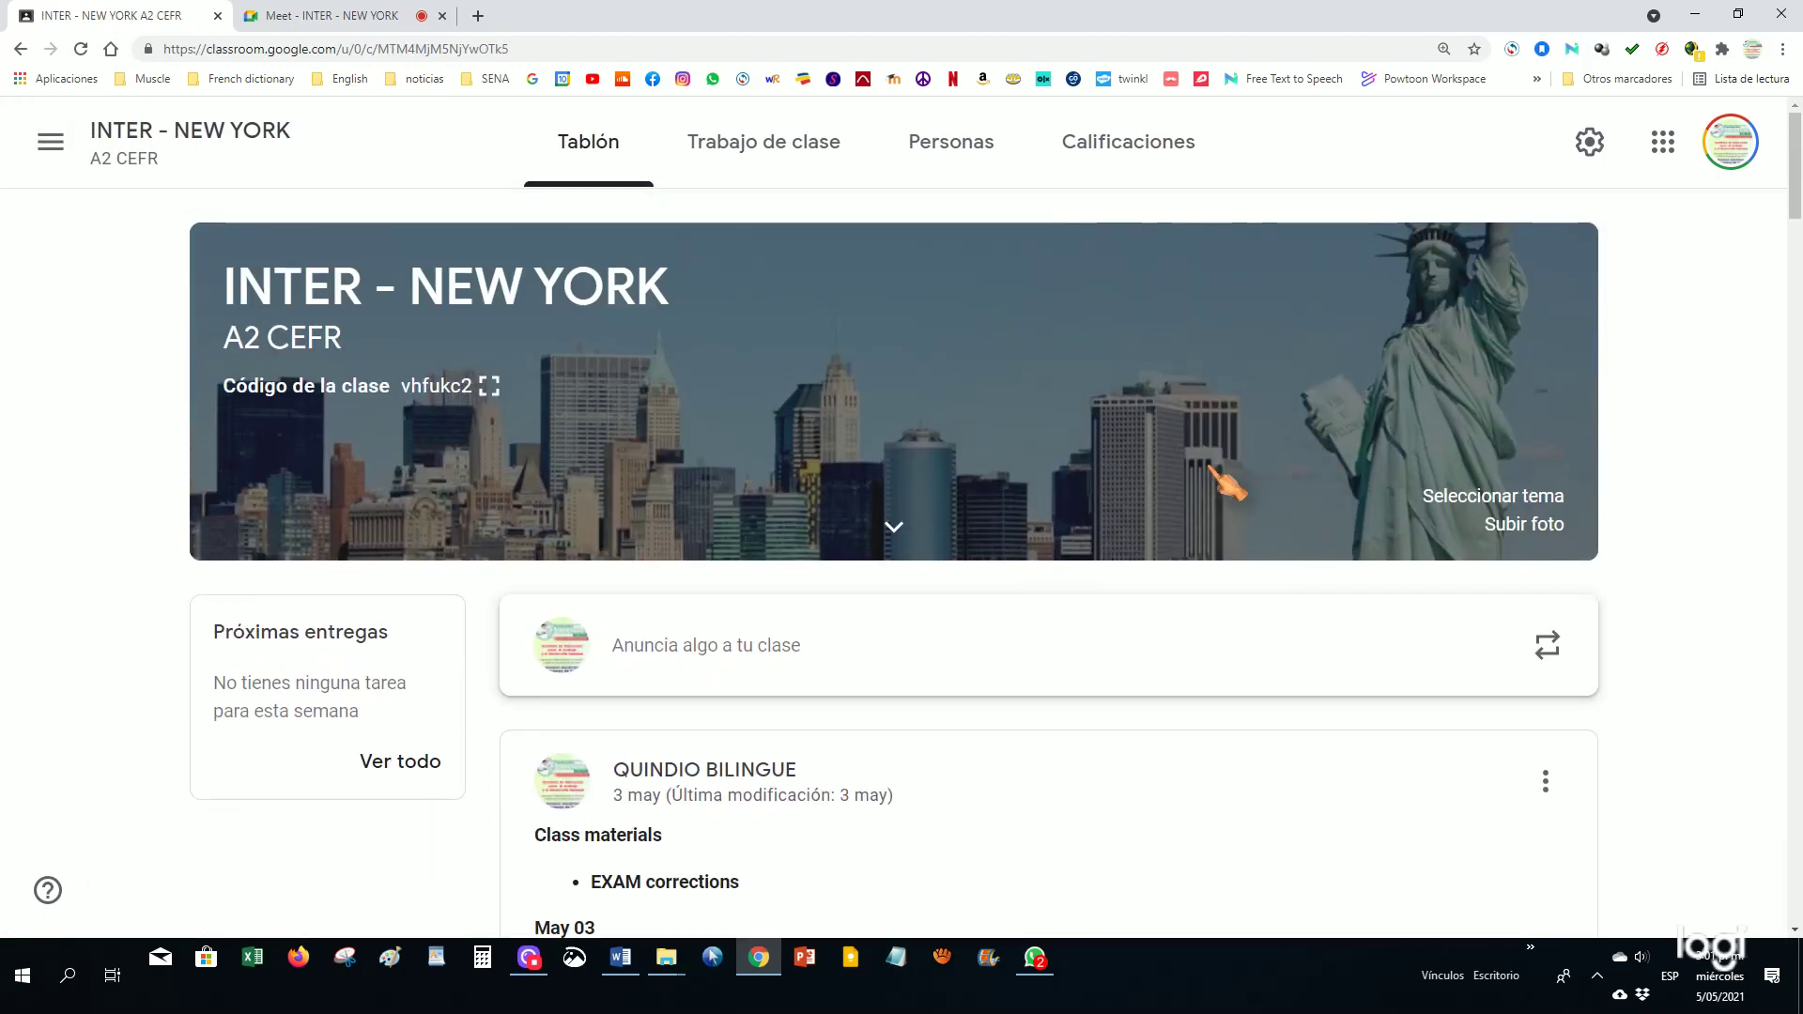
left_click(787, 655)
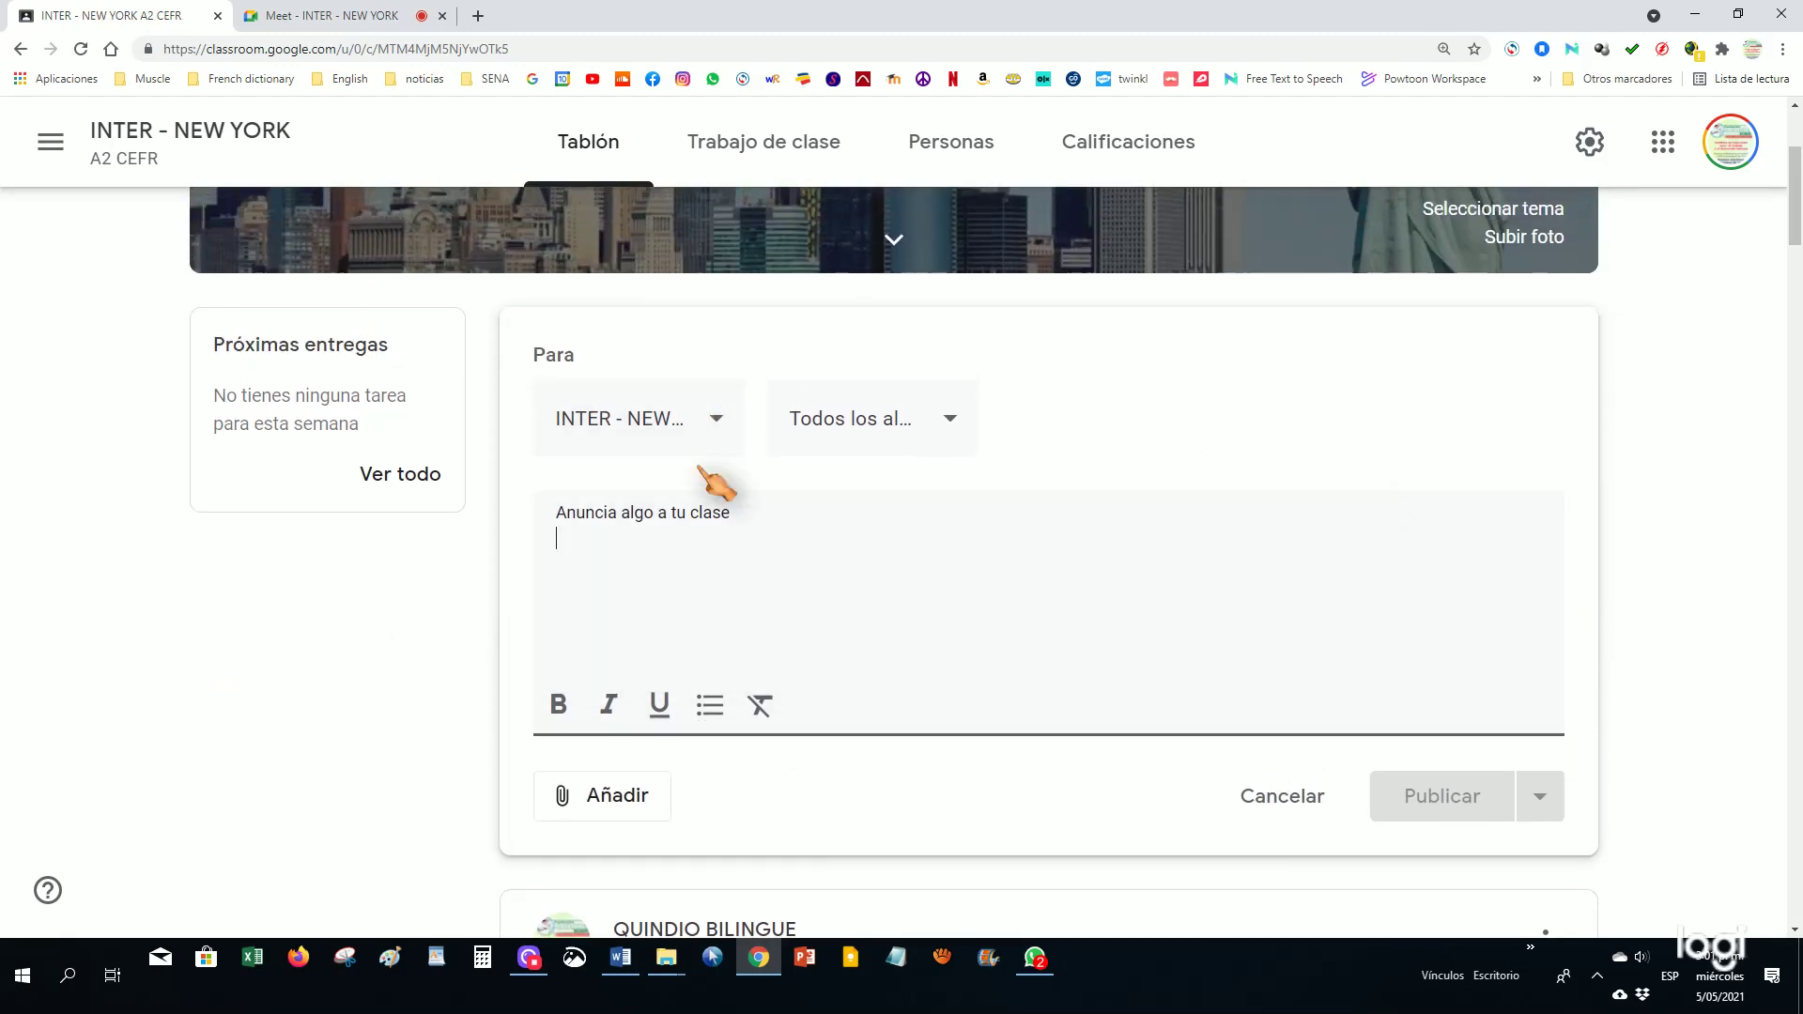
Look through the earlier class materials posts to see how attendance files were attached
scroll(714, 478, "down", 7)
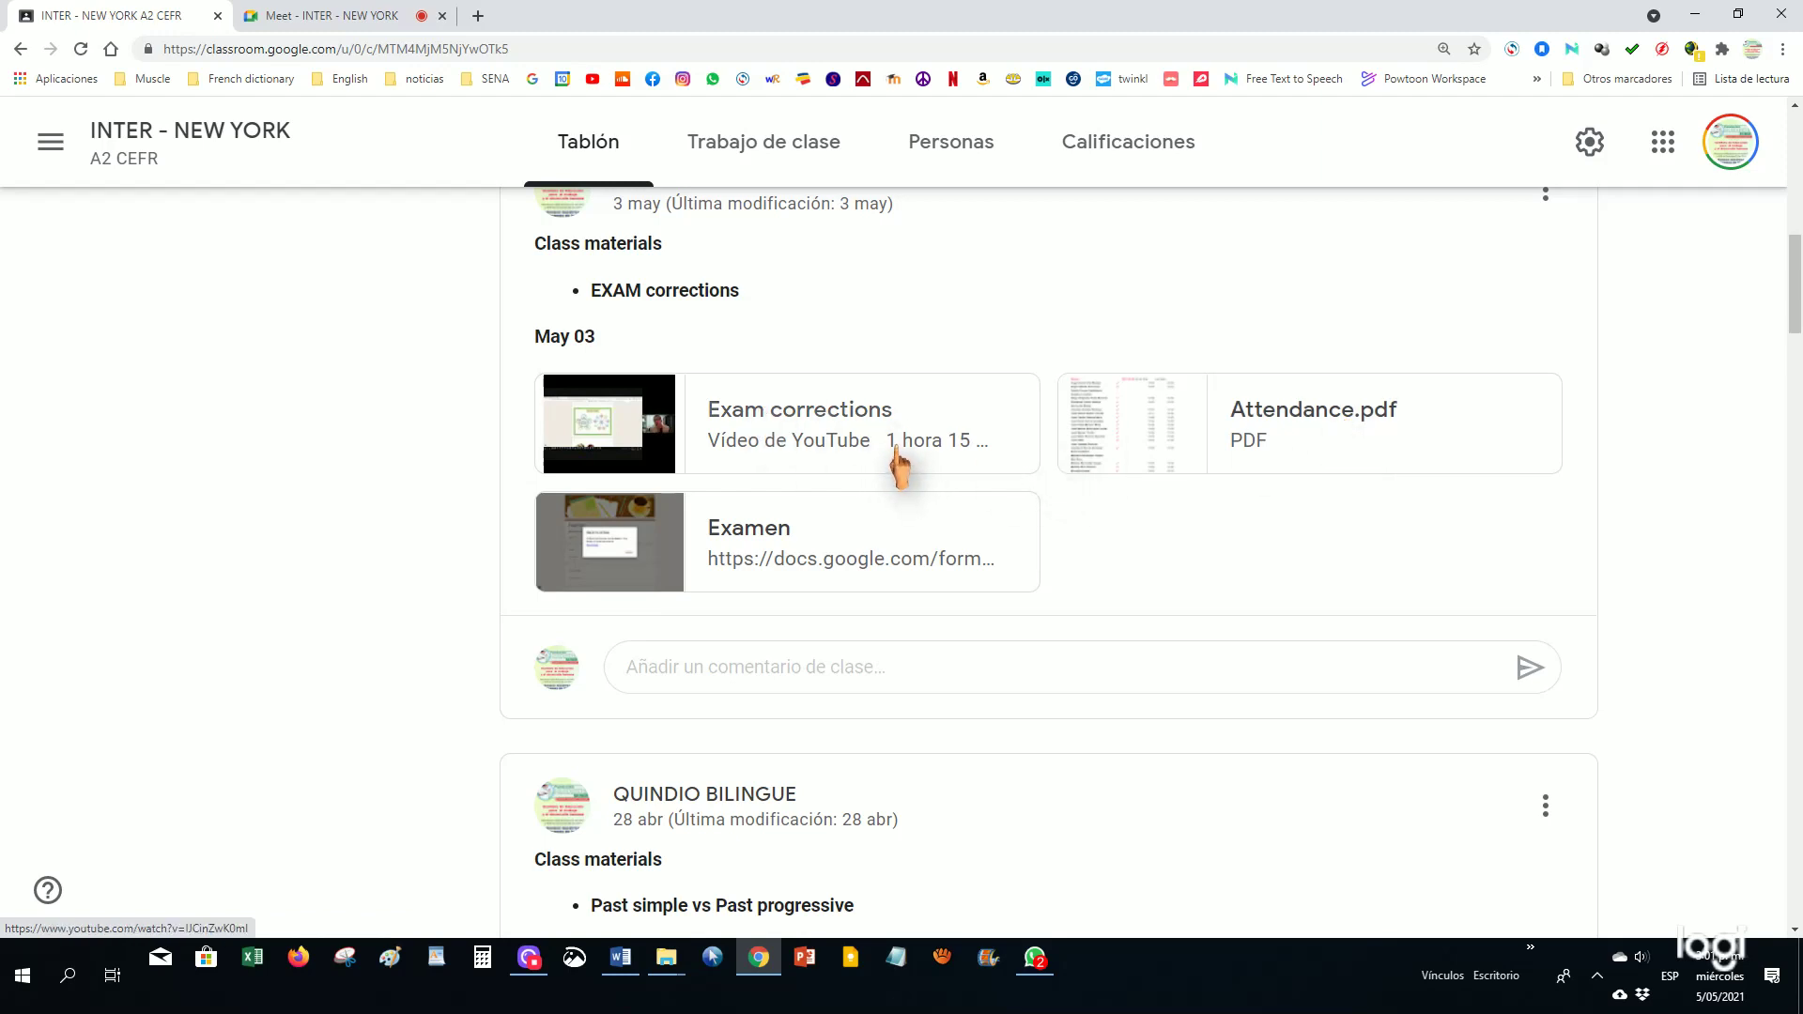
scroll(1353, 576, "down", 6)
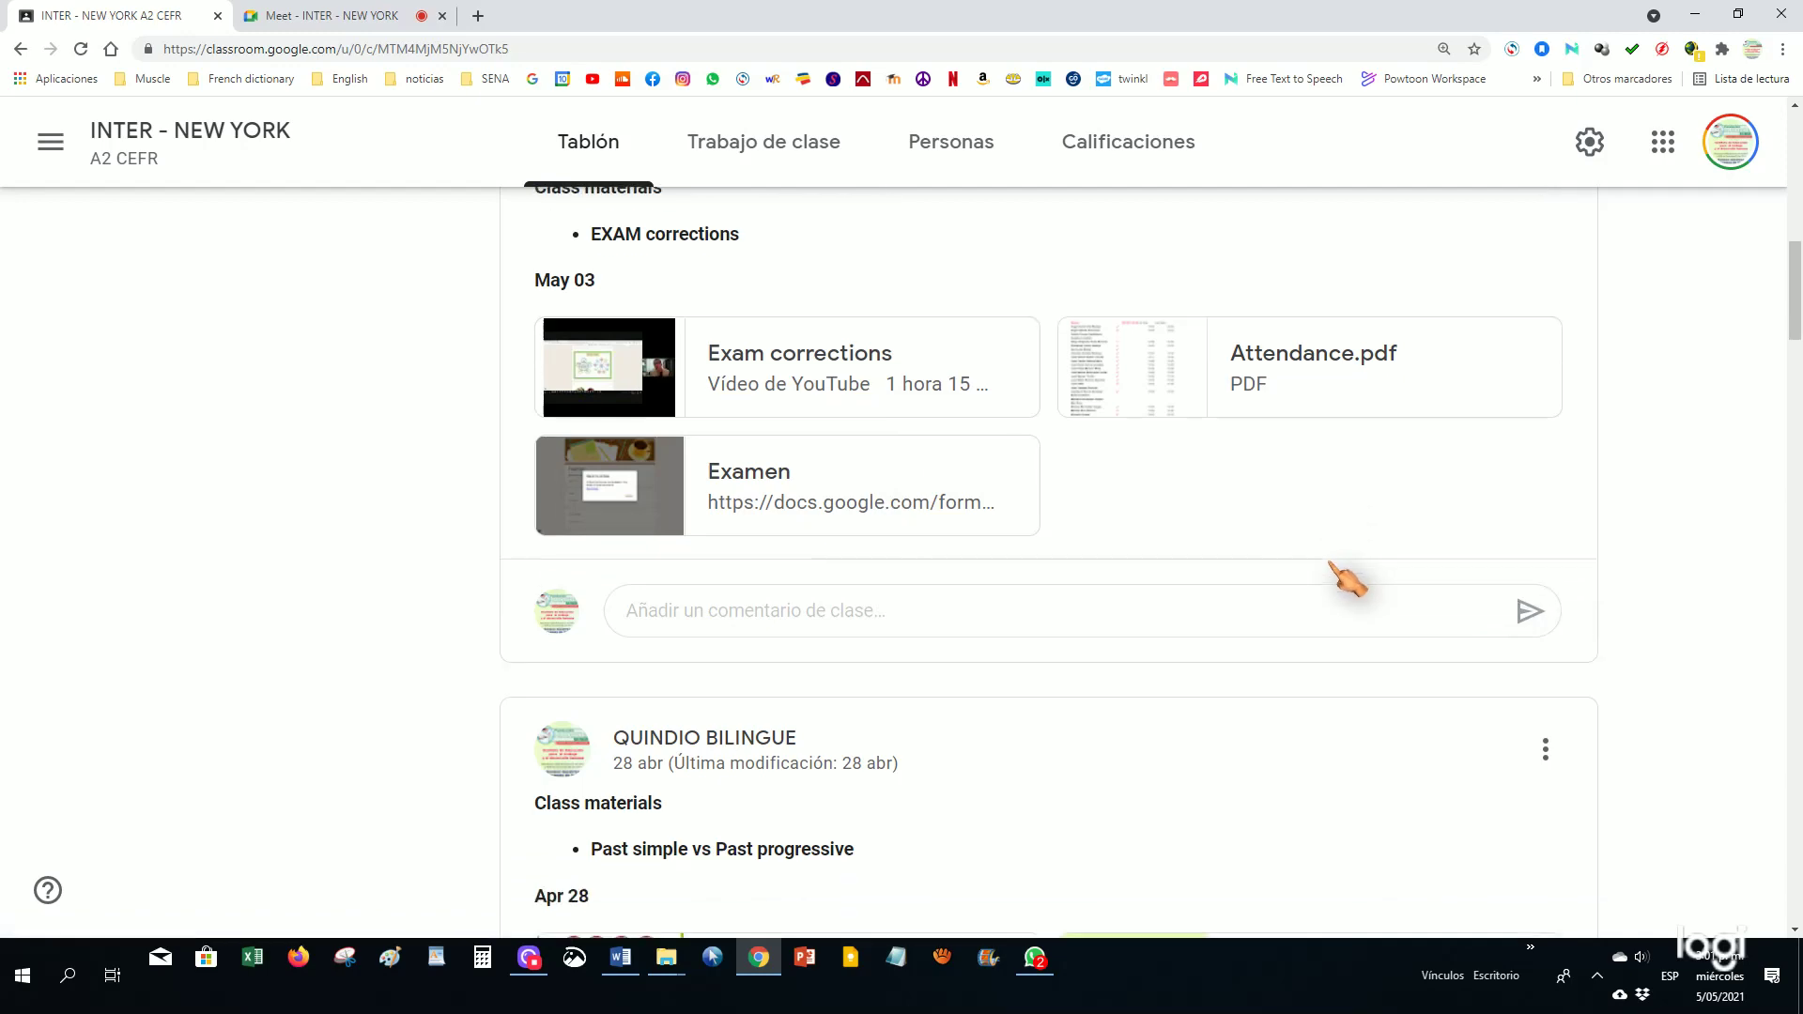
scroll(1329, 569, "down", 1)
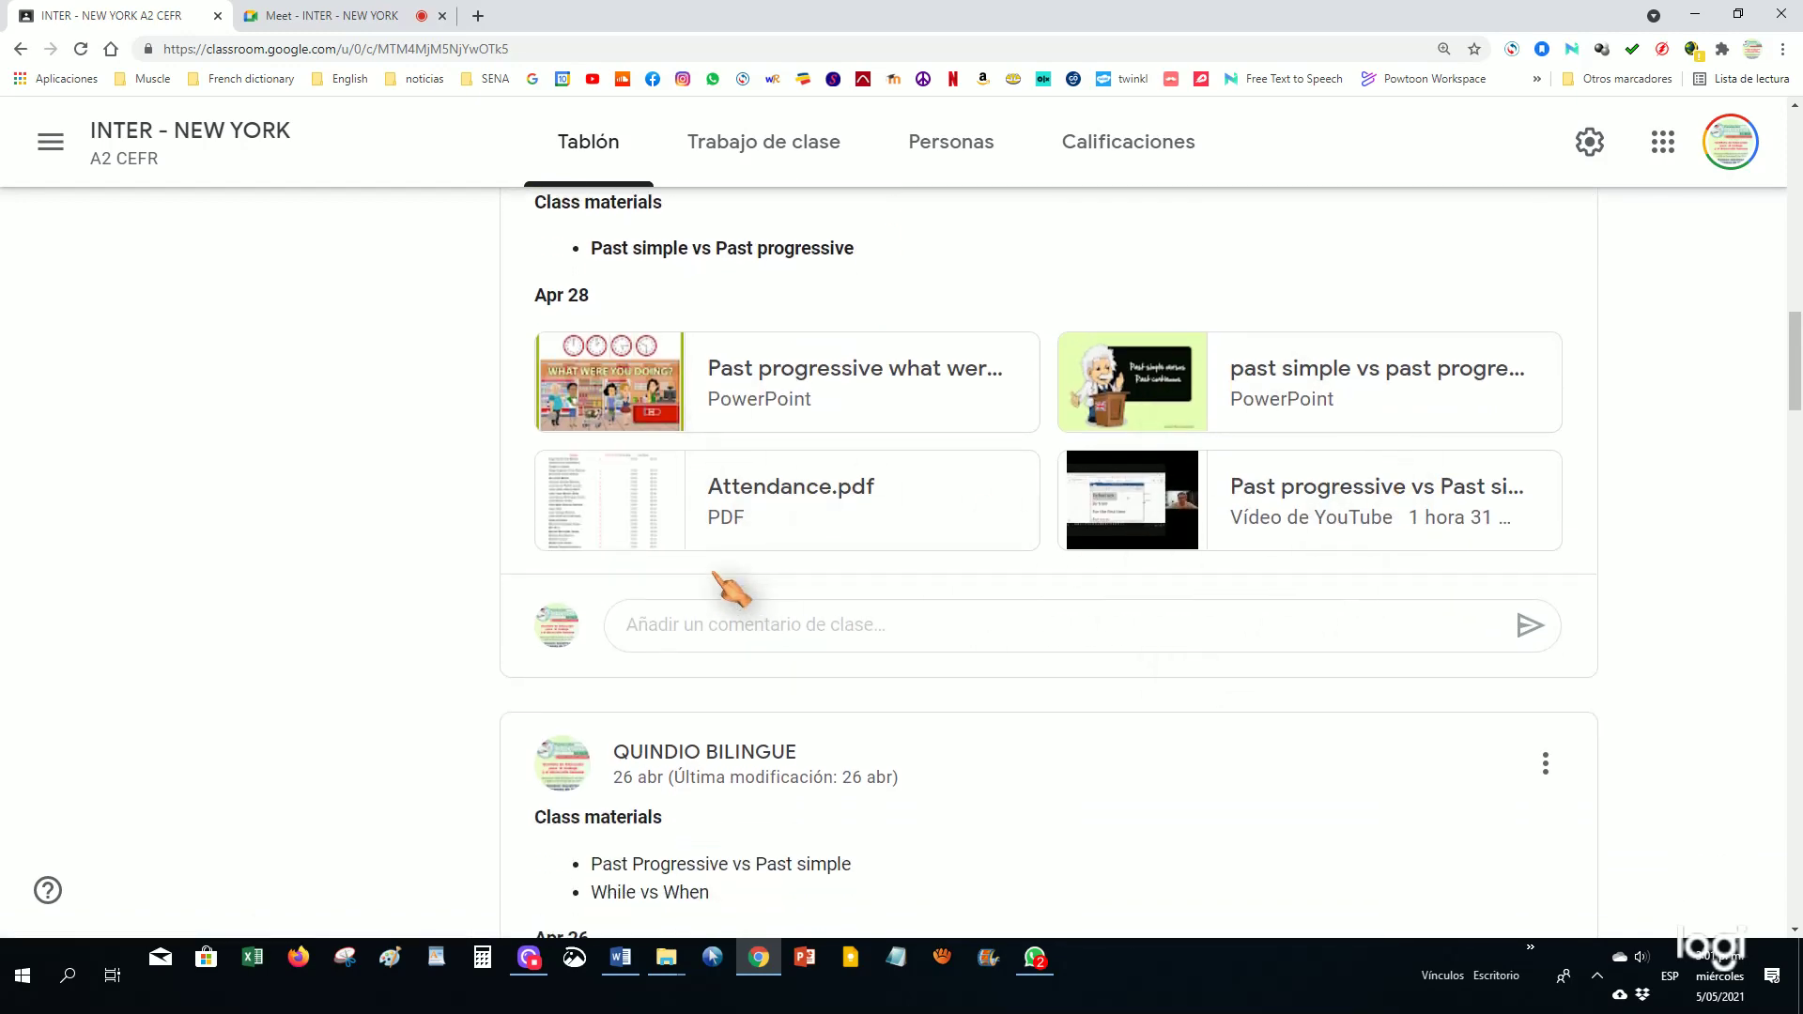
scroll(753, 531, "down", 1)
scroll(770, 542, "down", 7)
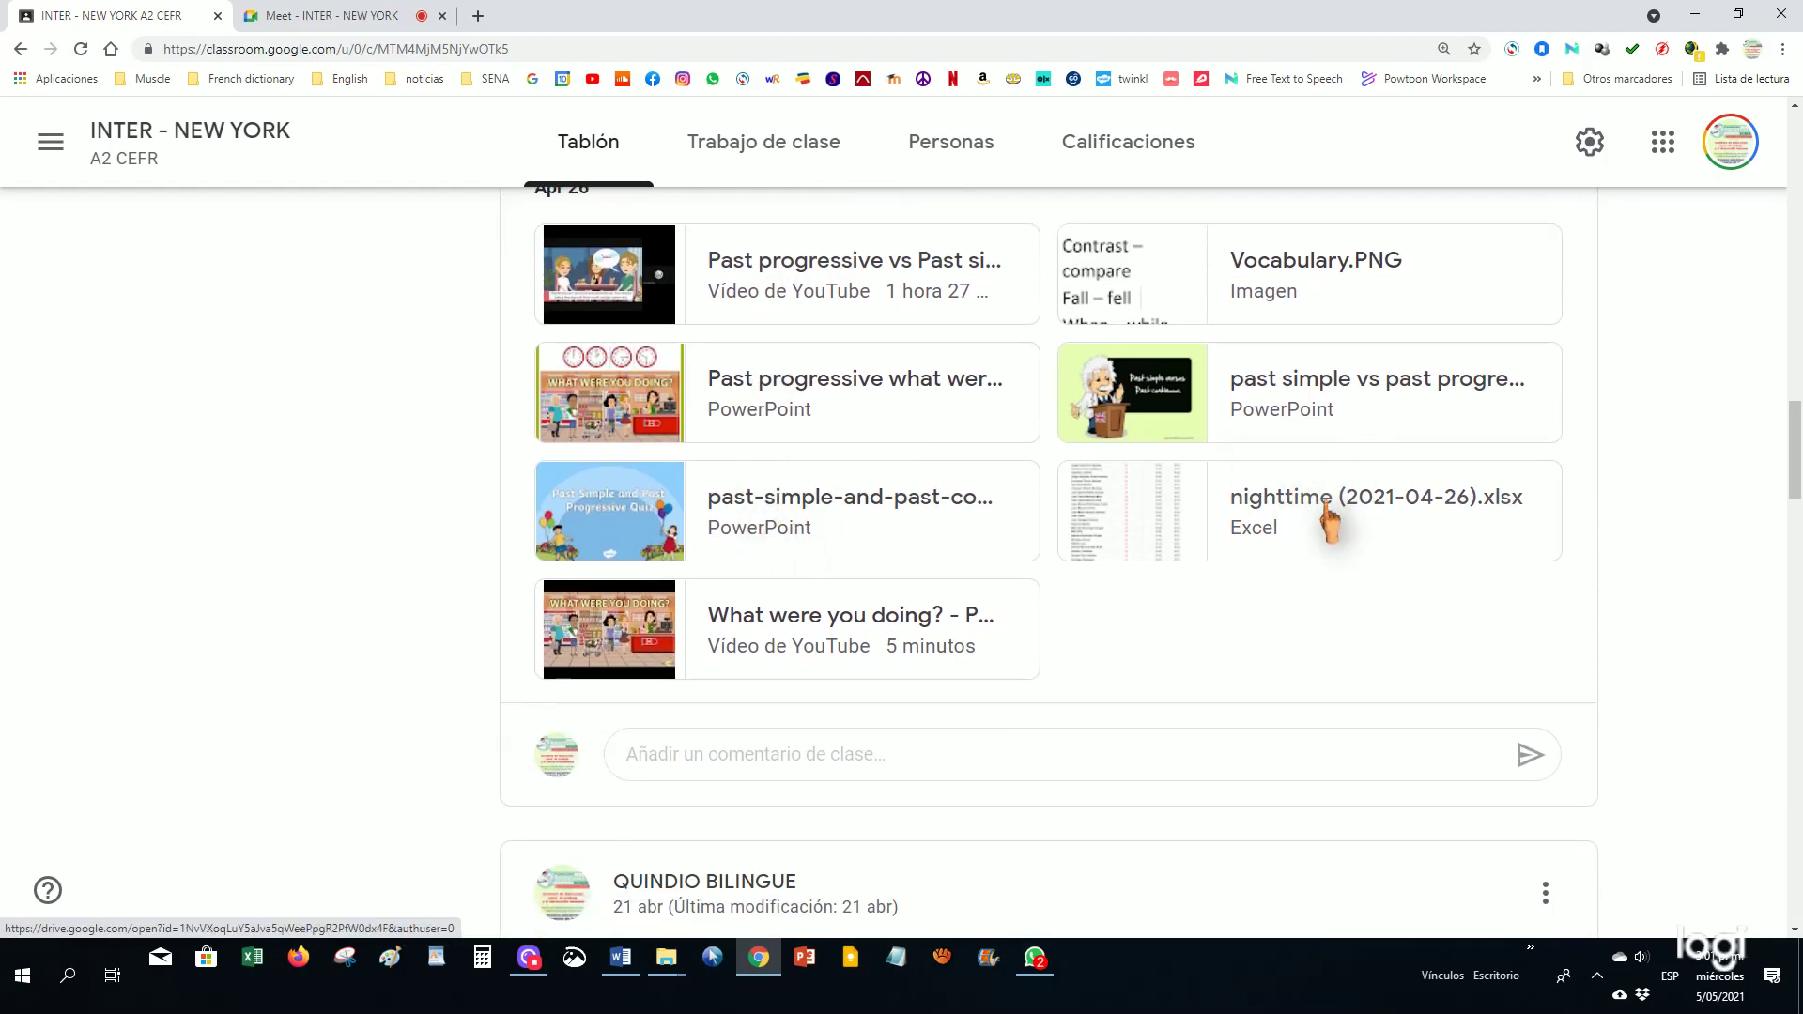
scroll(1324, 522, "up", 7)
scroll(1320, 526, "up", 9)
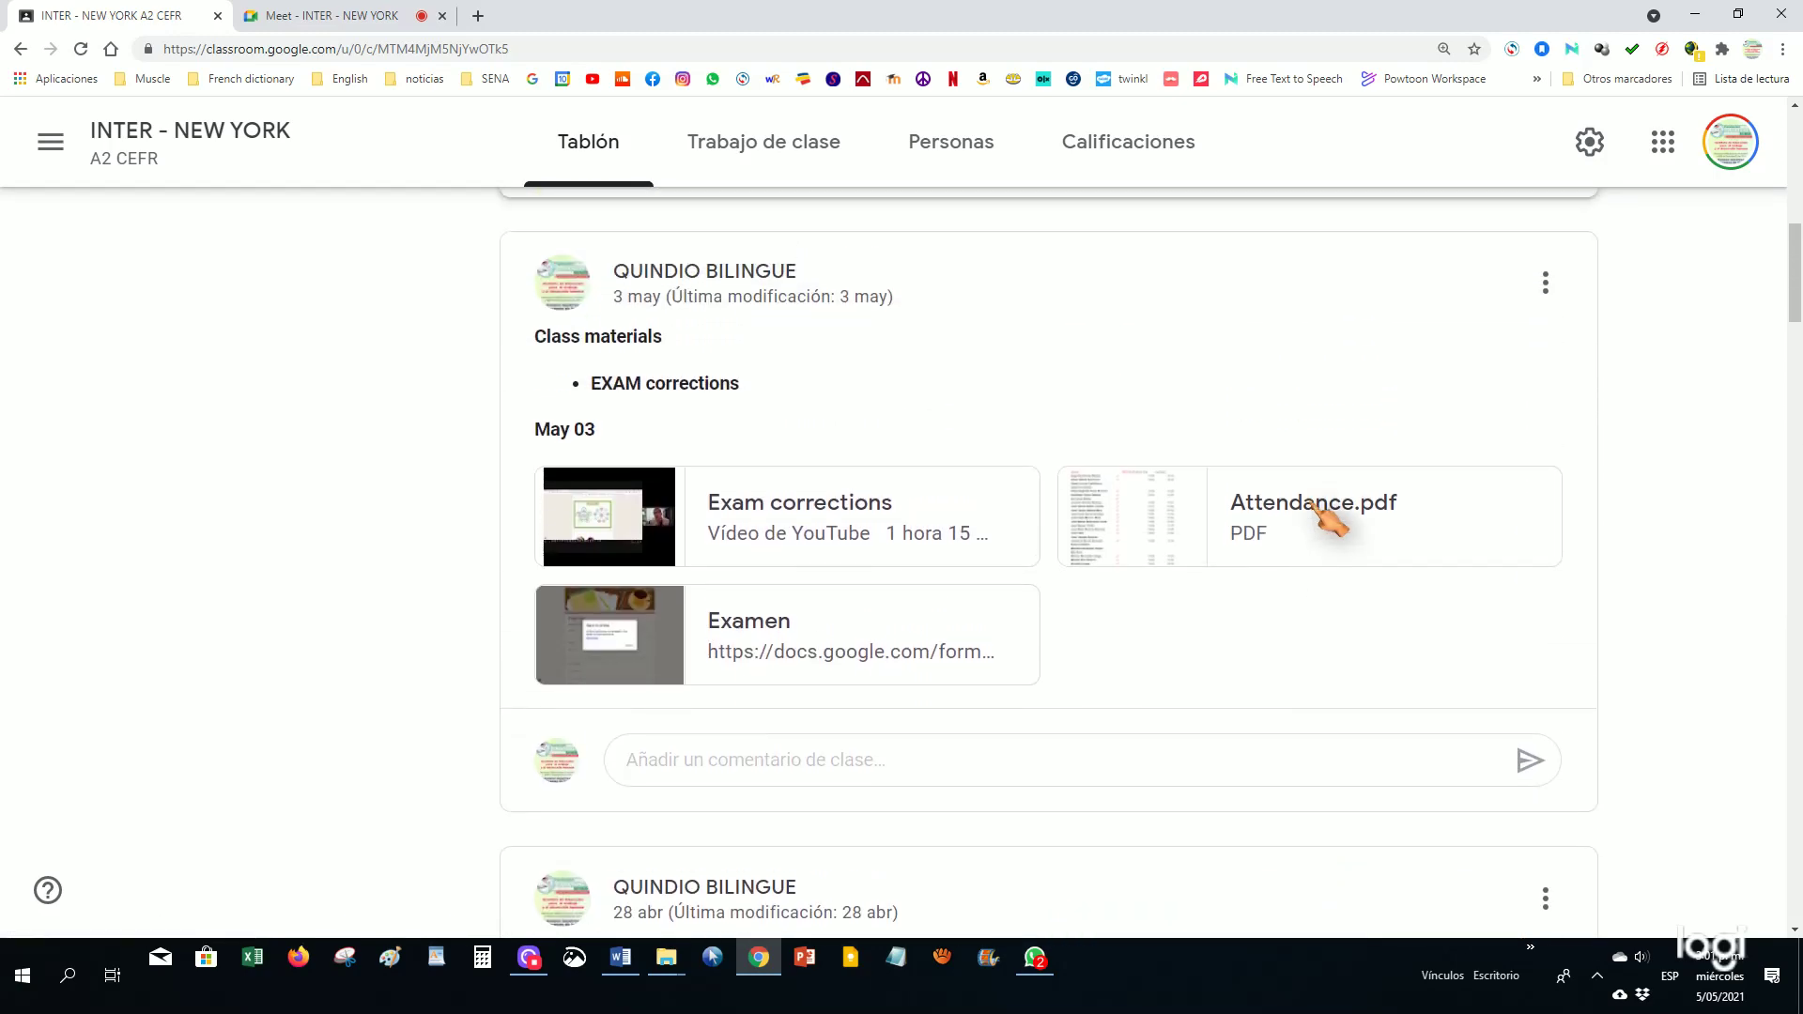
Open Attendance.pdf from the May 03 post, read through its attendance list and close it
left_click(1285, 512)
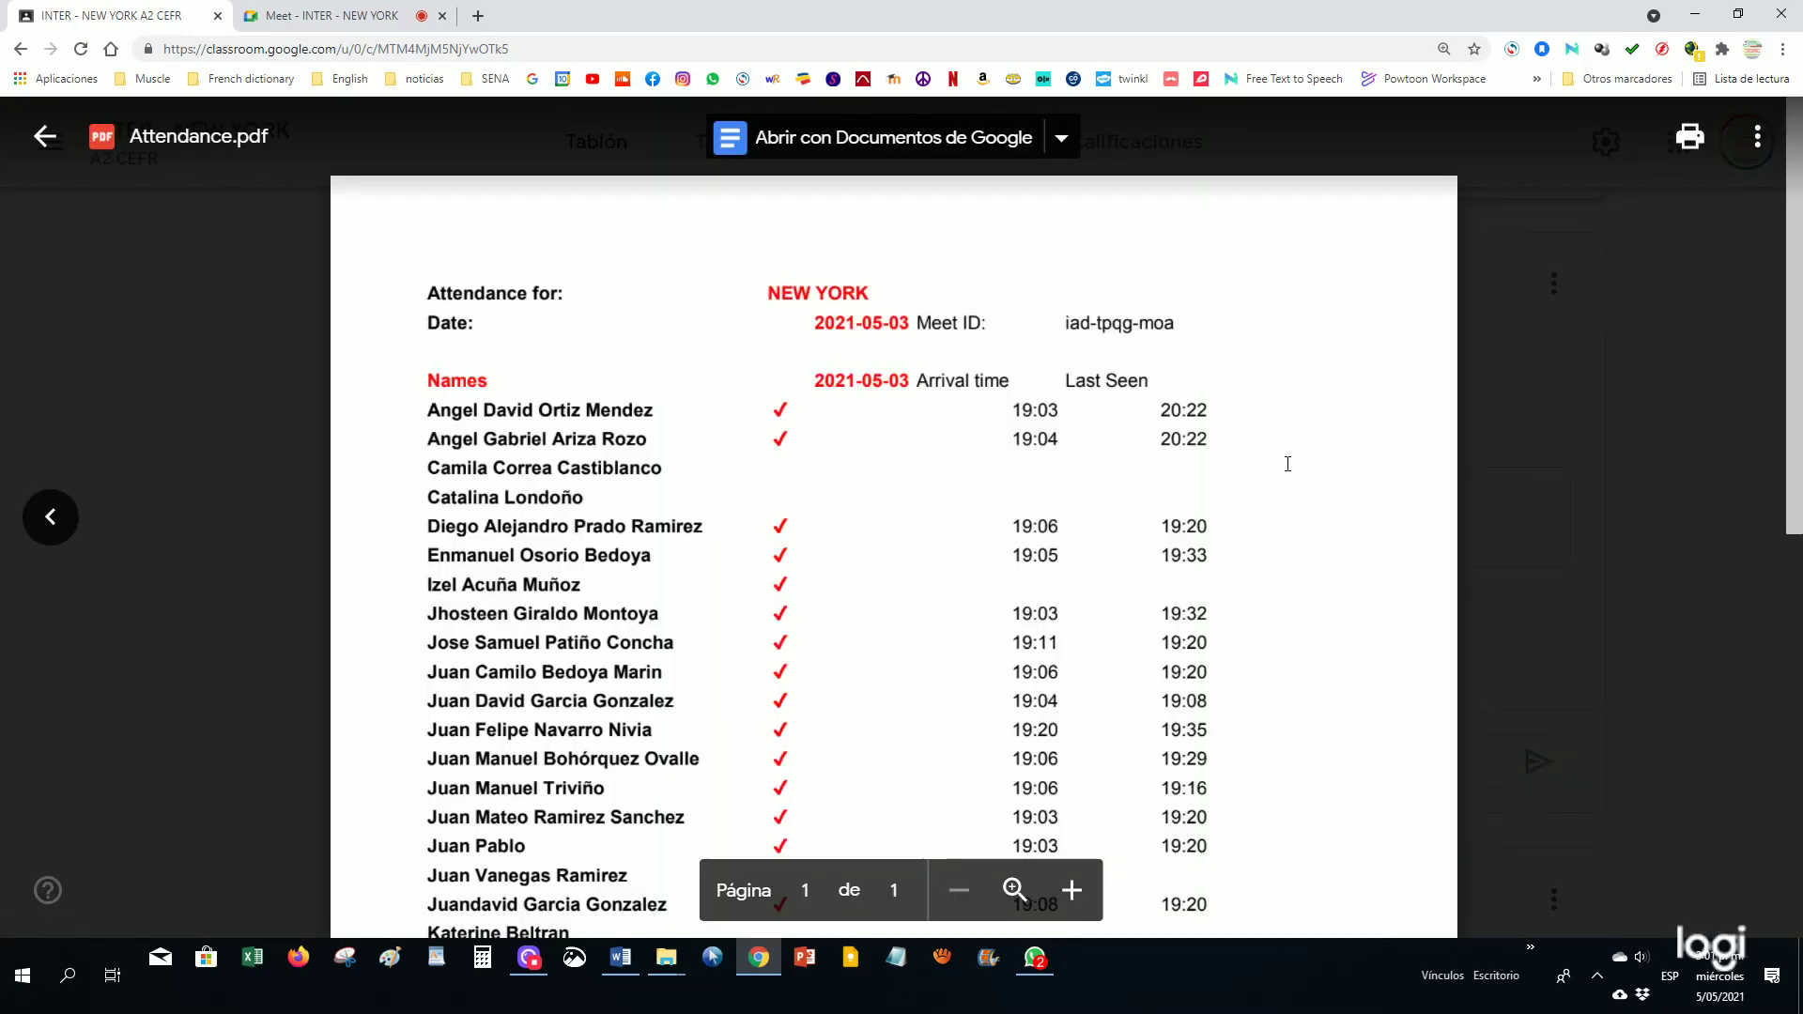
scroll(1287, 464, "down", 2)
scroll(1289, 472, "up", 2)
scroll(544, 429, "down", 3)
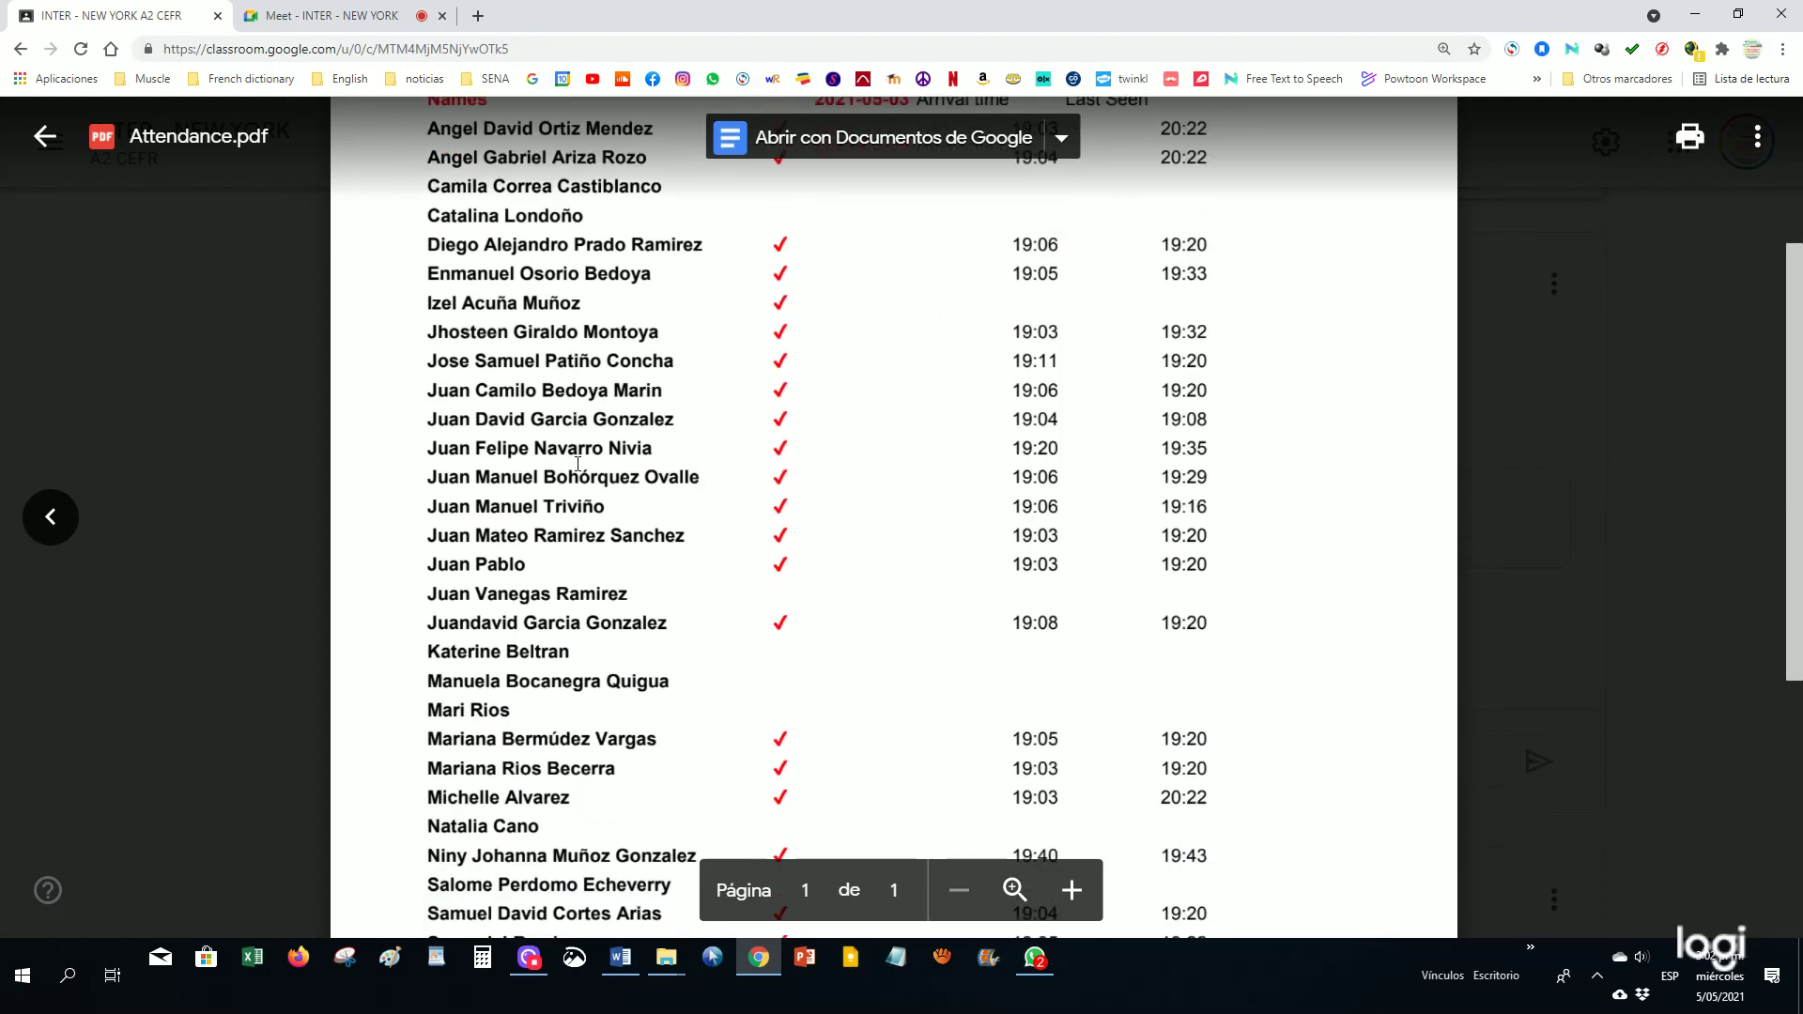
scroll(578, 463, "down", 4)
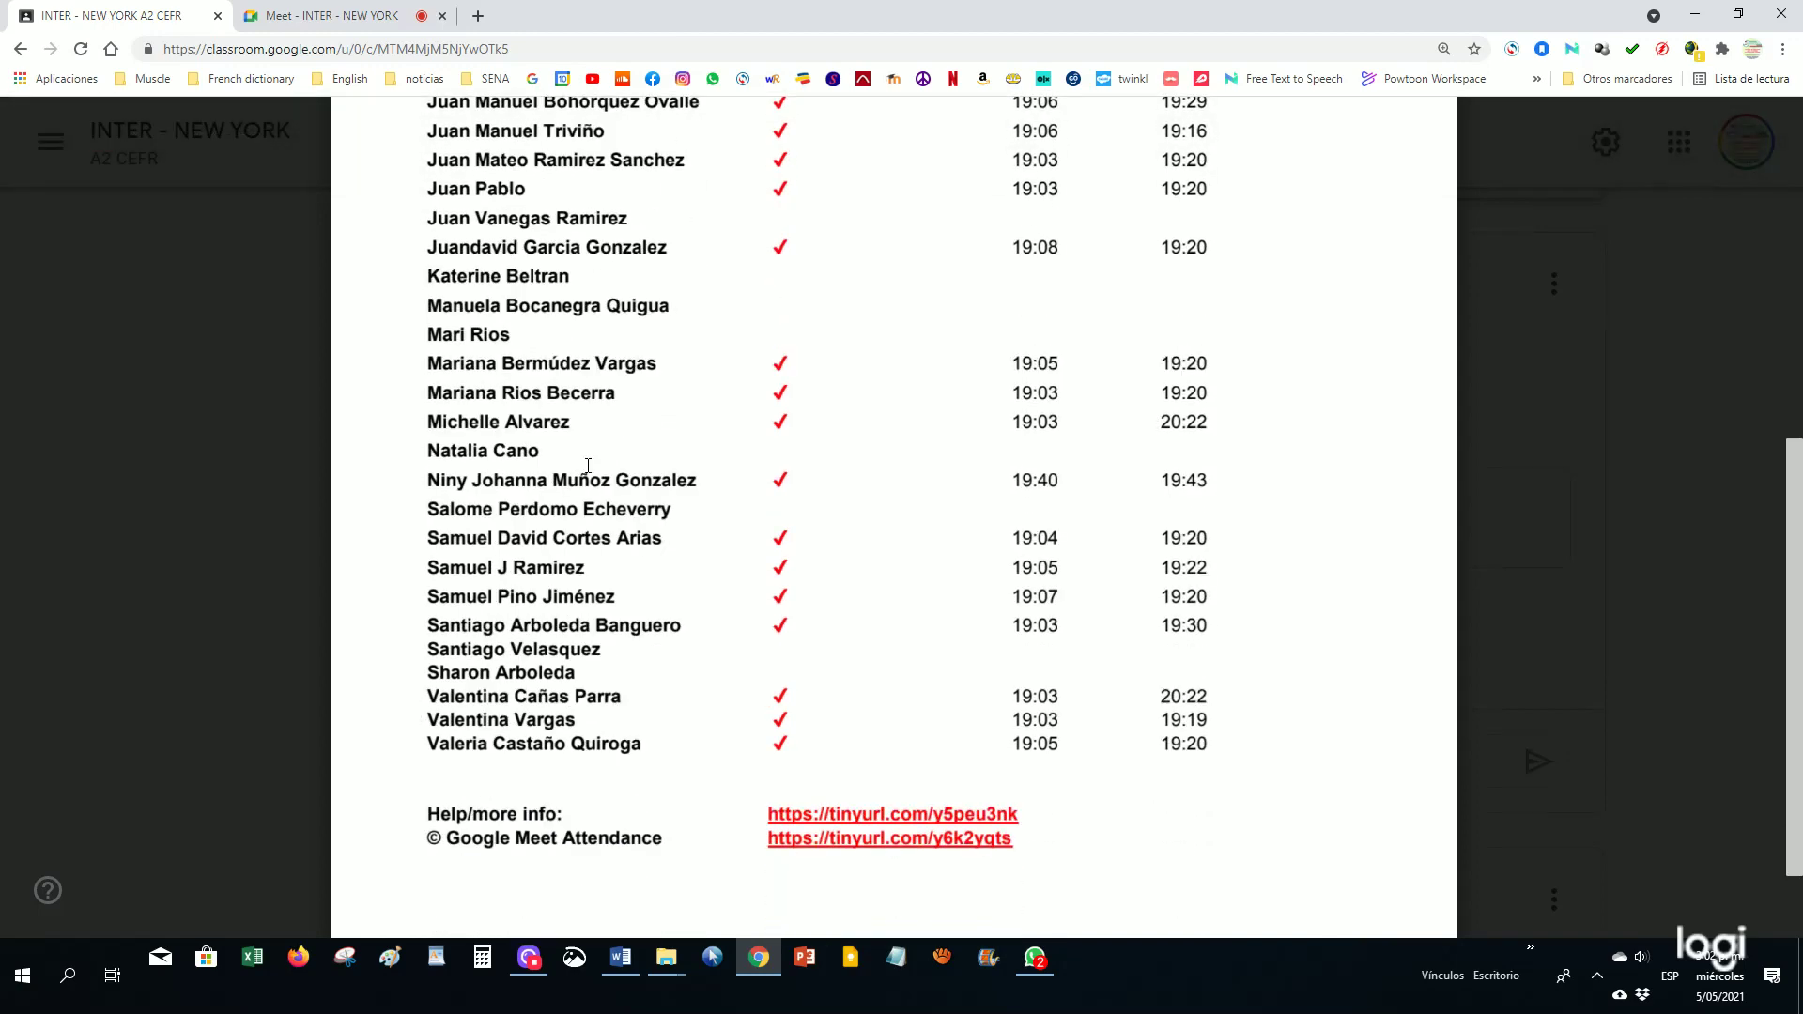
scroll(589, 464, "up", 7)
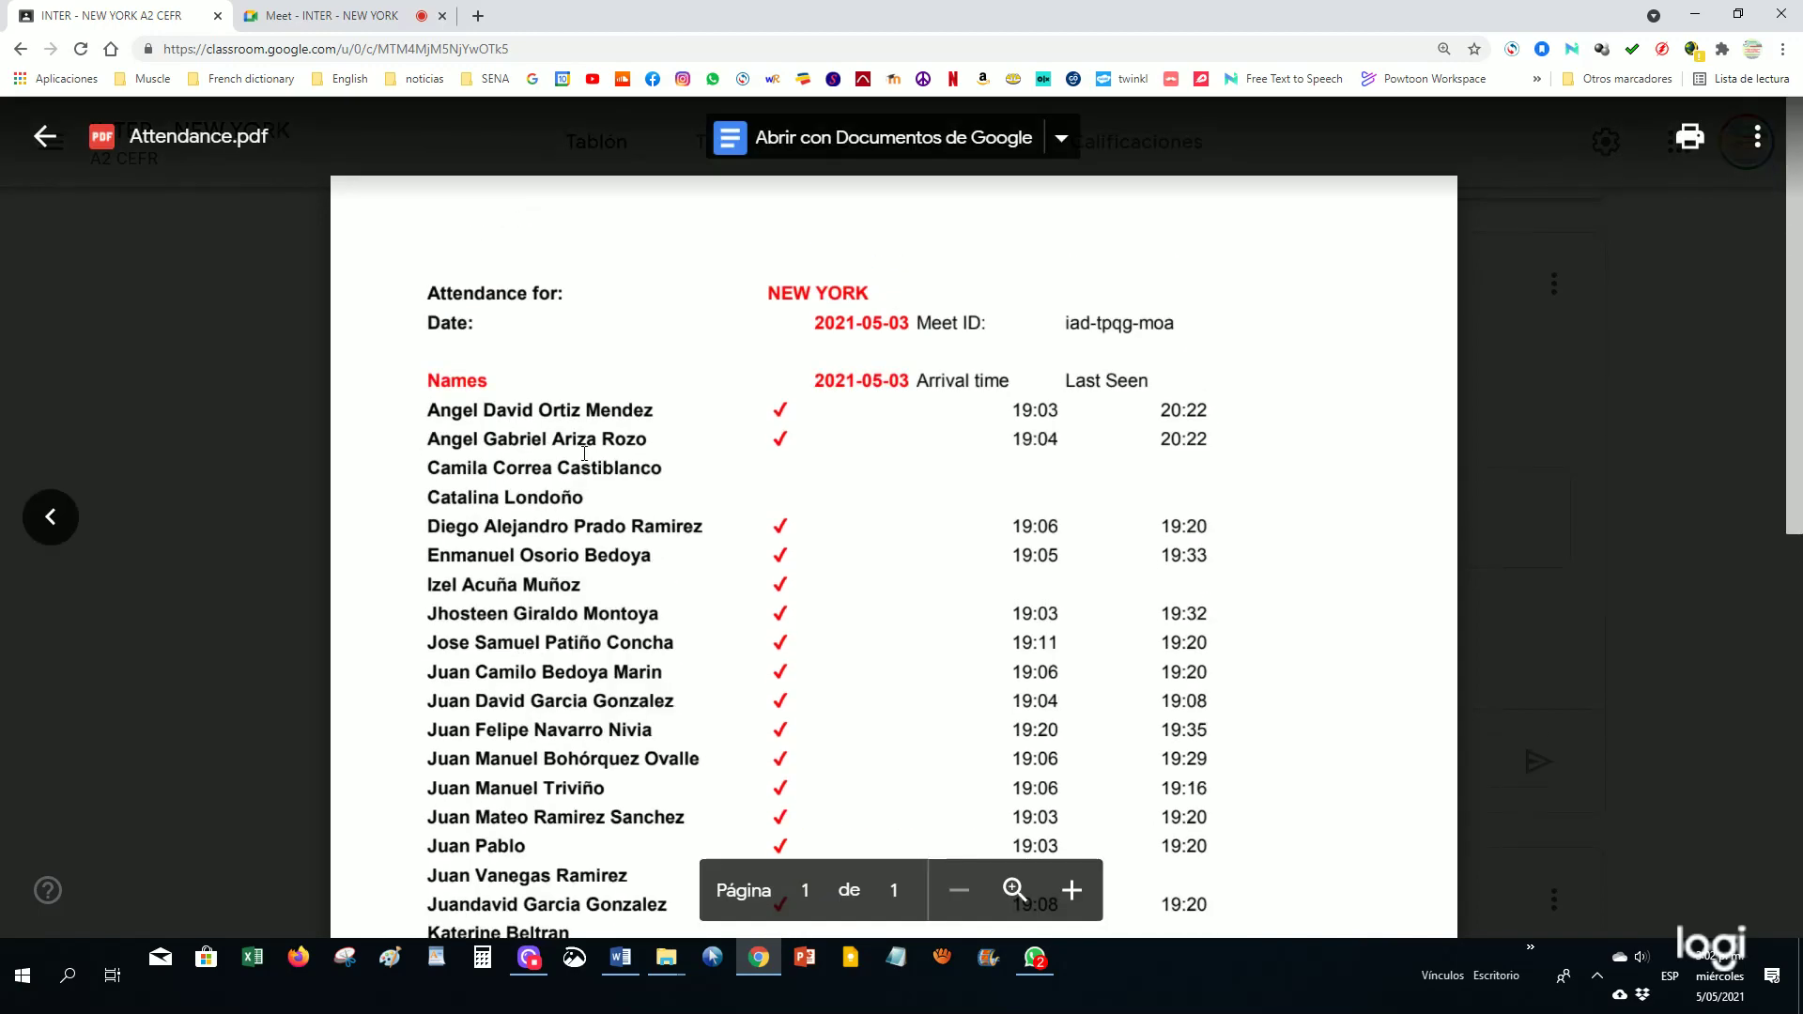
left_click(163, 385)
Attach the NEW YORK (2021-04-28) CSV file from Downloads to the new announcement
scroll(442, 447, "up", 6)
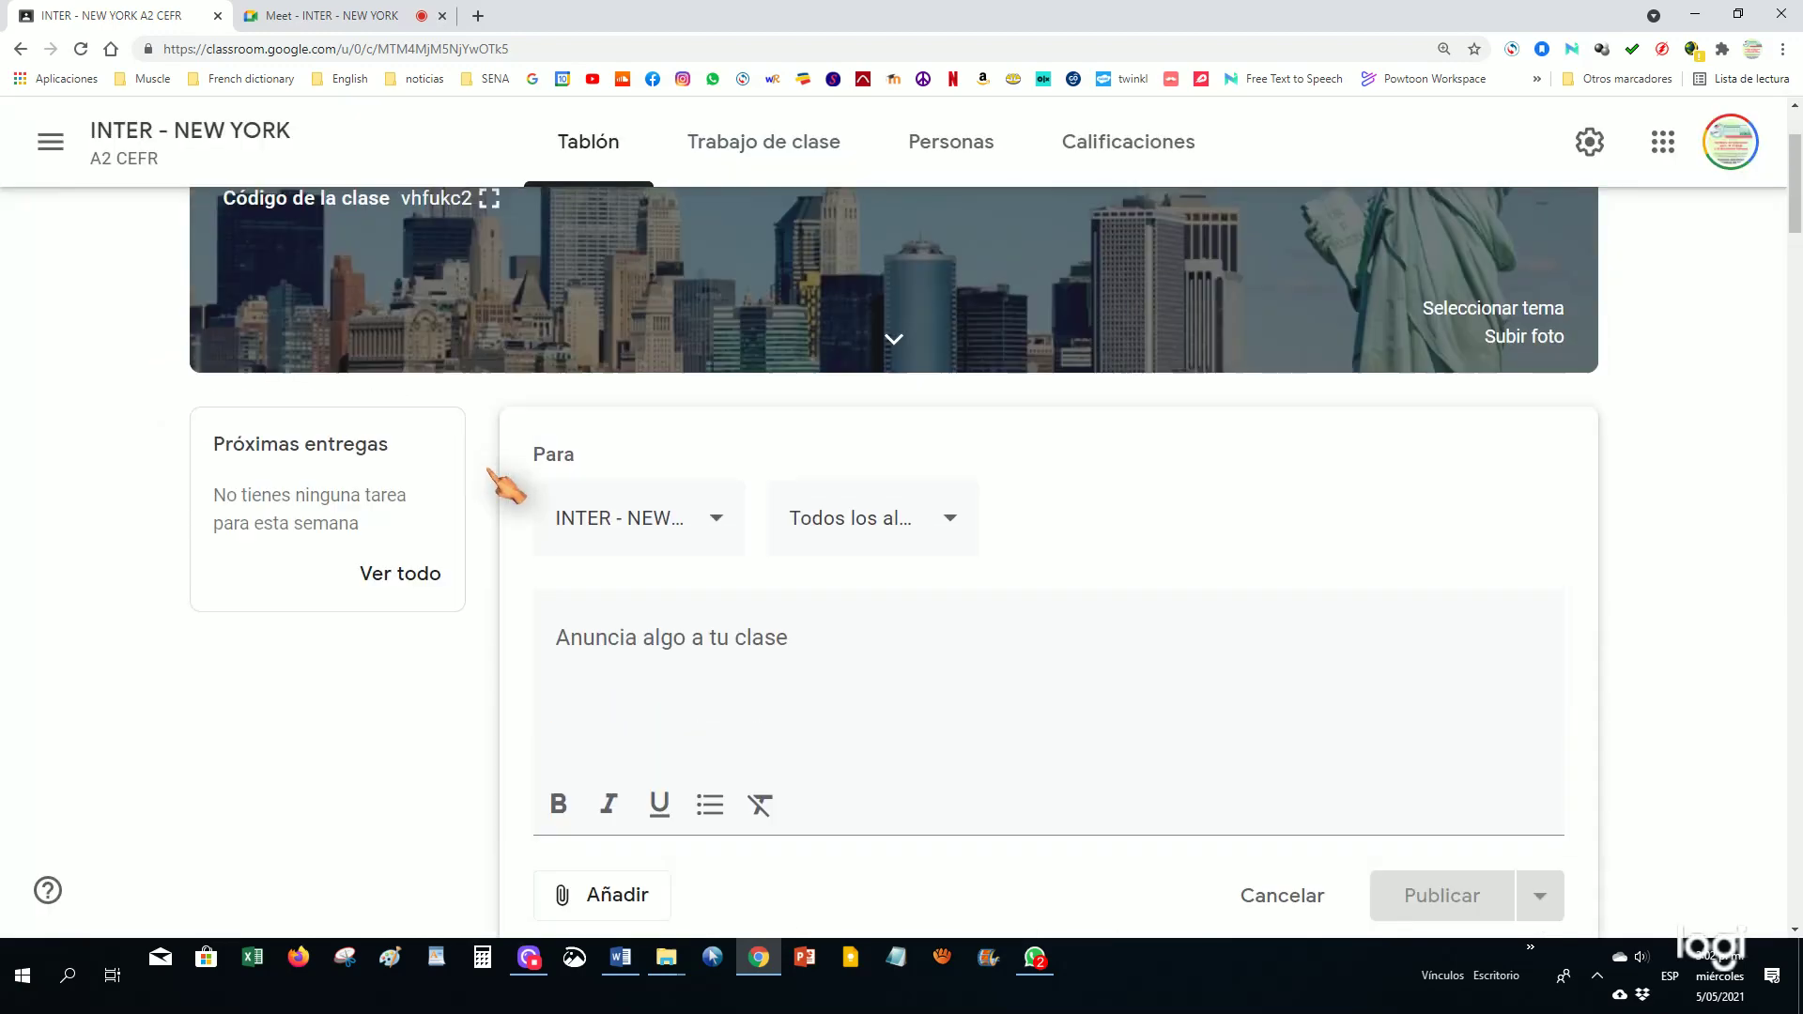
scroll(512, 488, "down", 3)
left_click(631, 624)
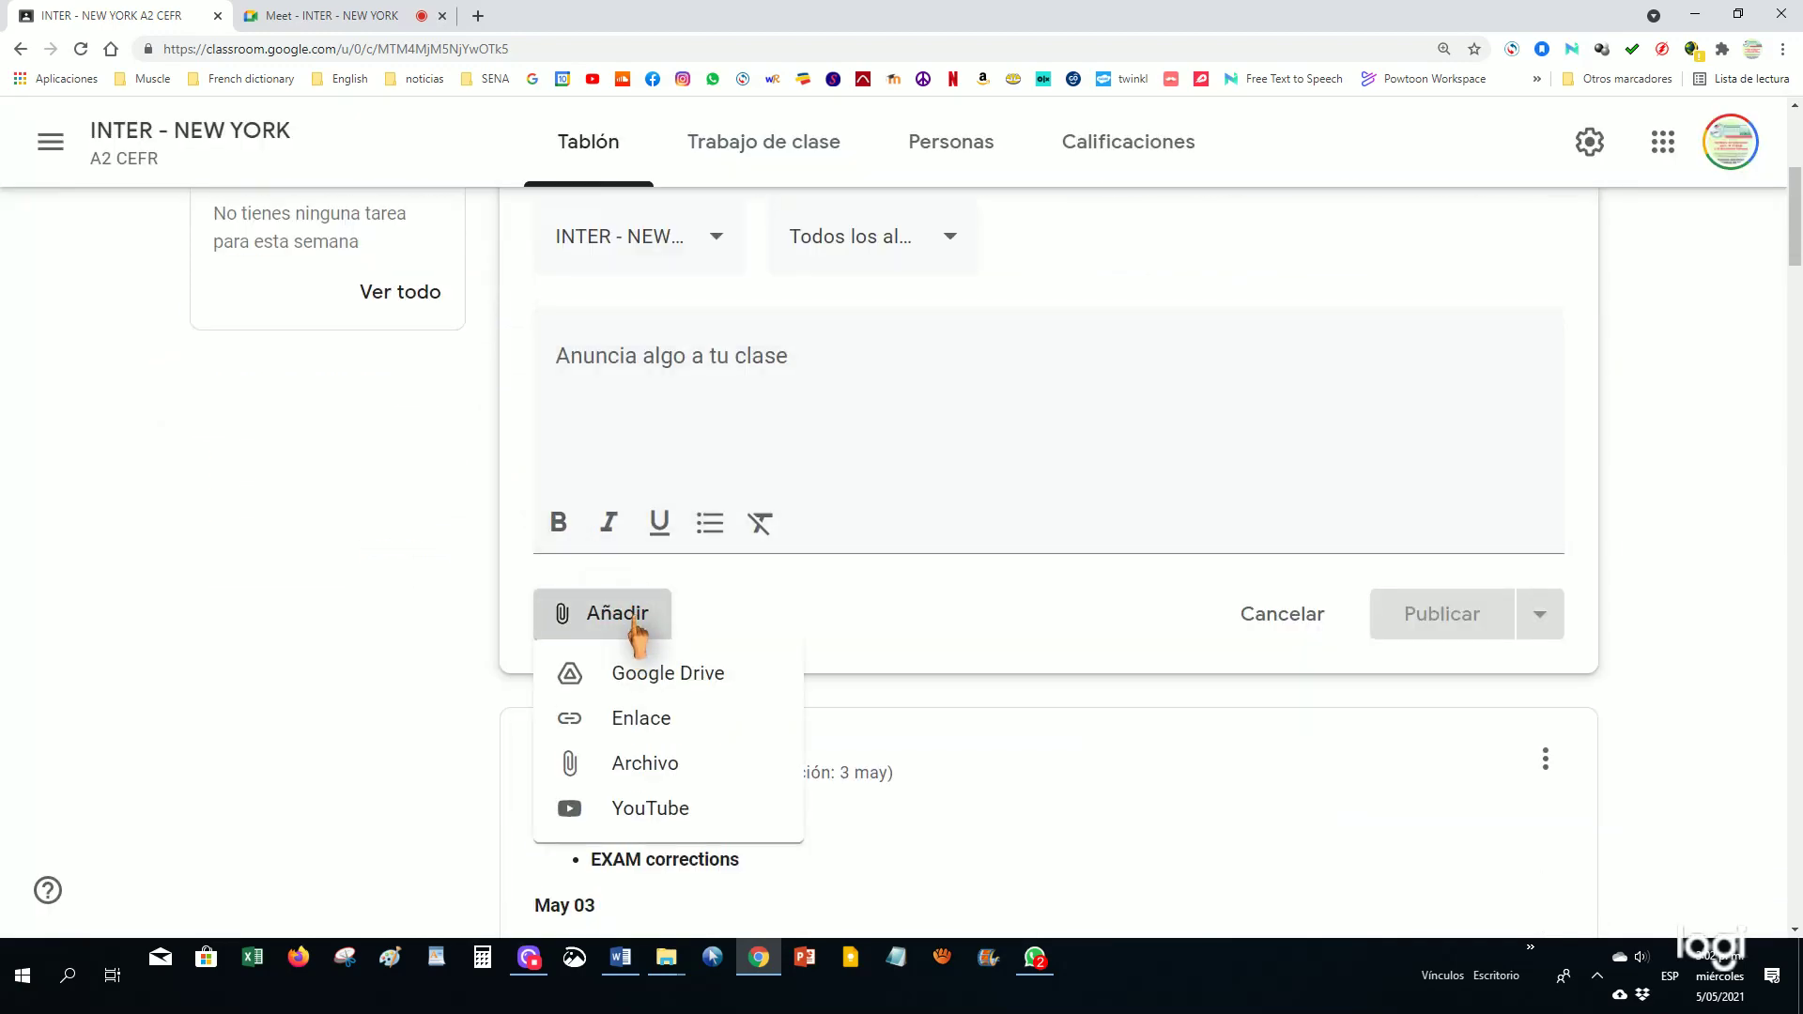
left_click(673, 770)
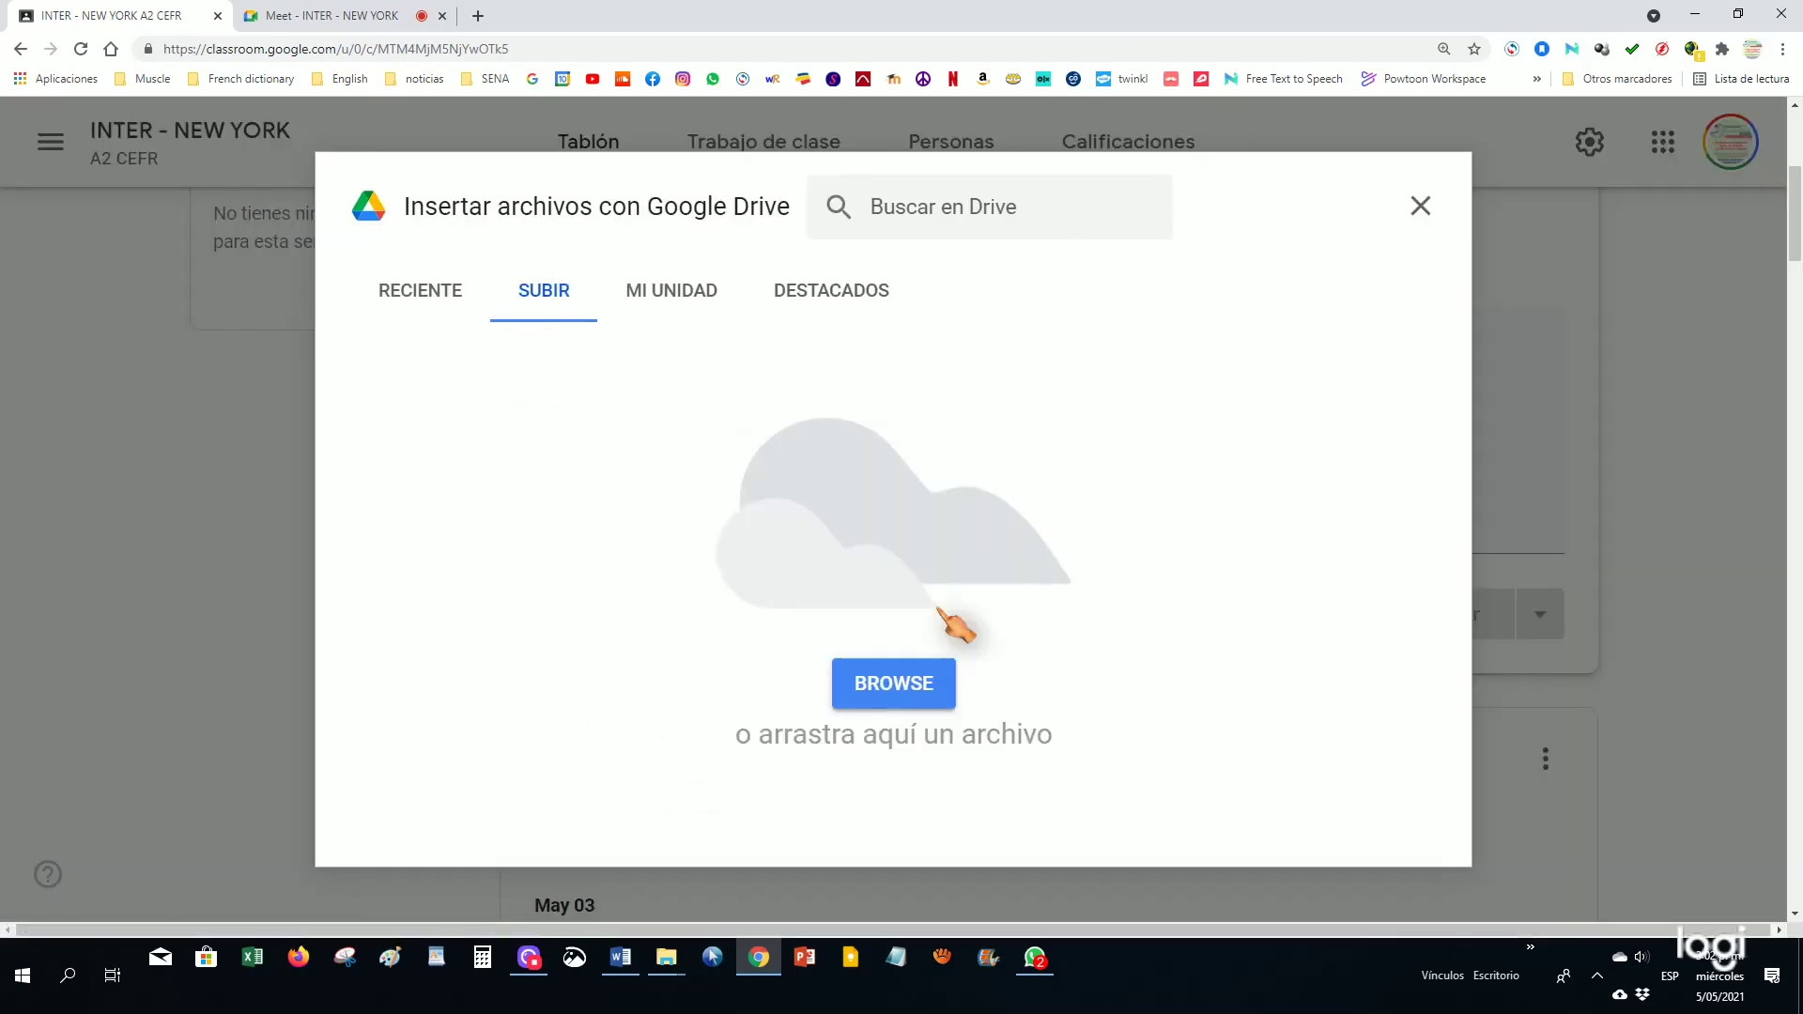
left_click(932, 703)
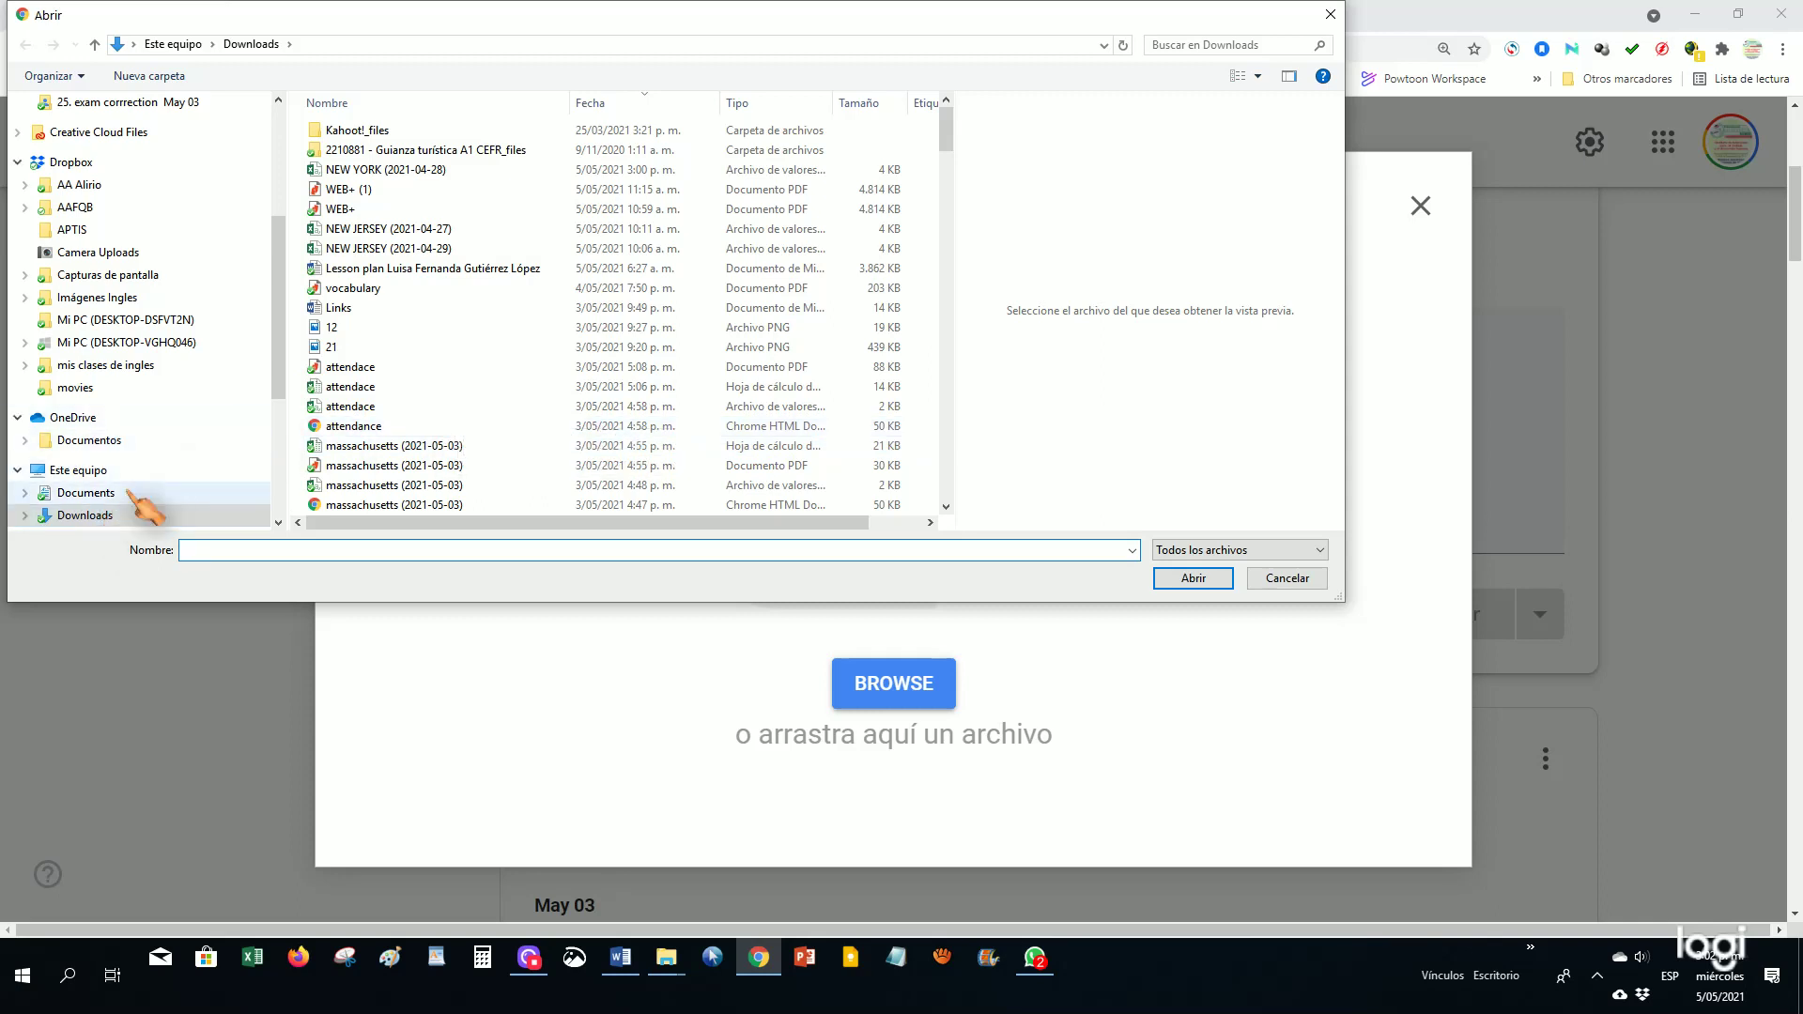
left_click(343, 170)
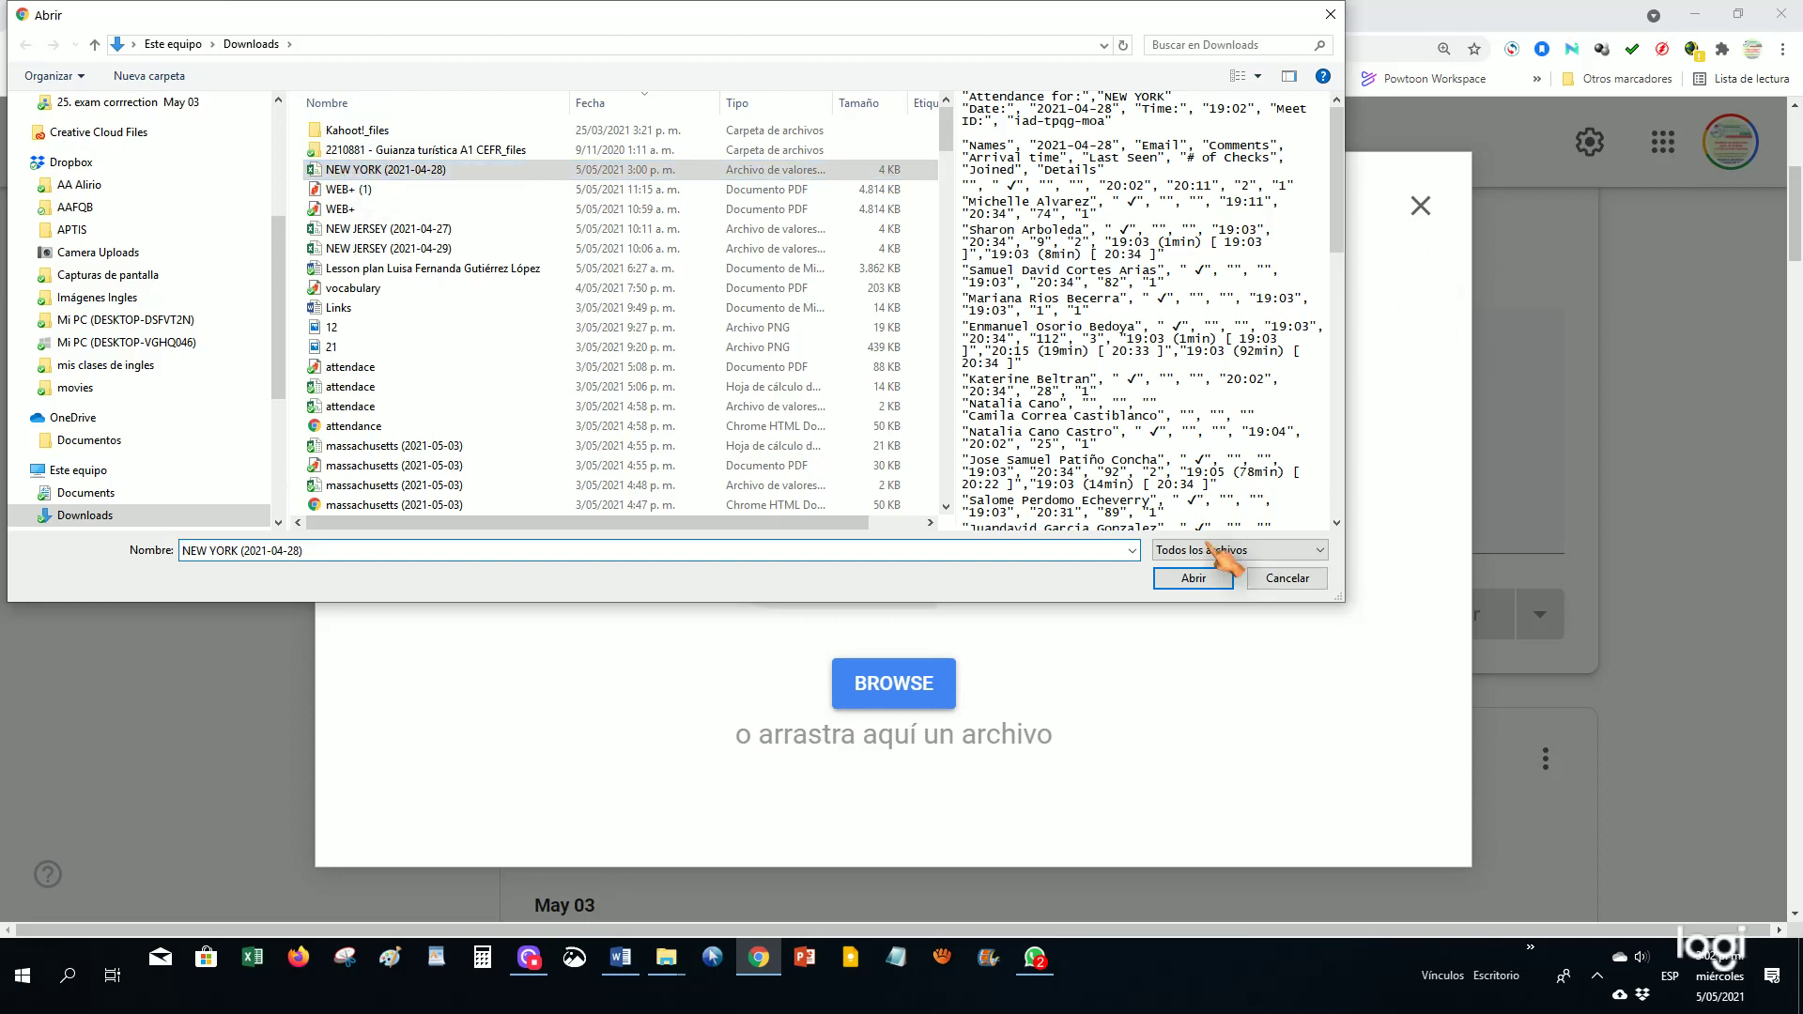
left_click(1204, 584)
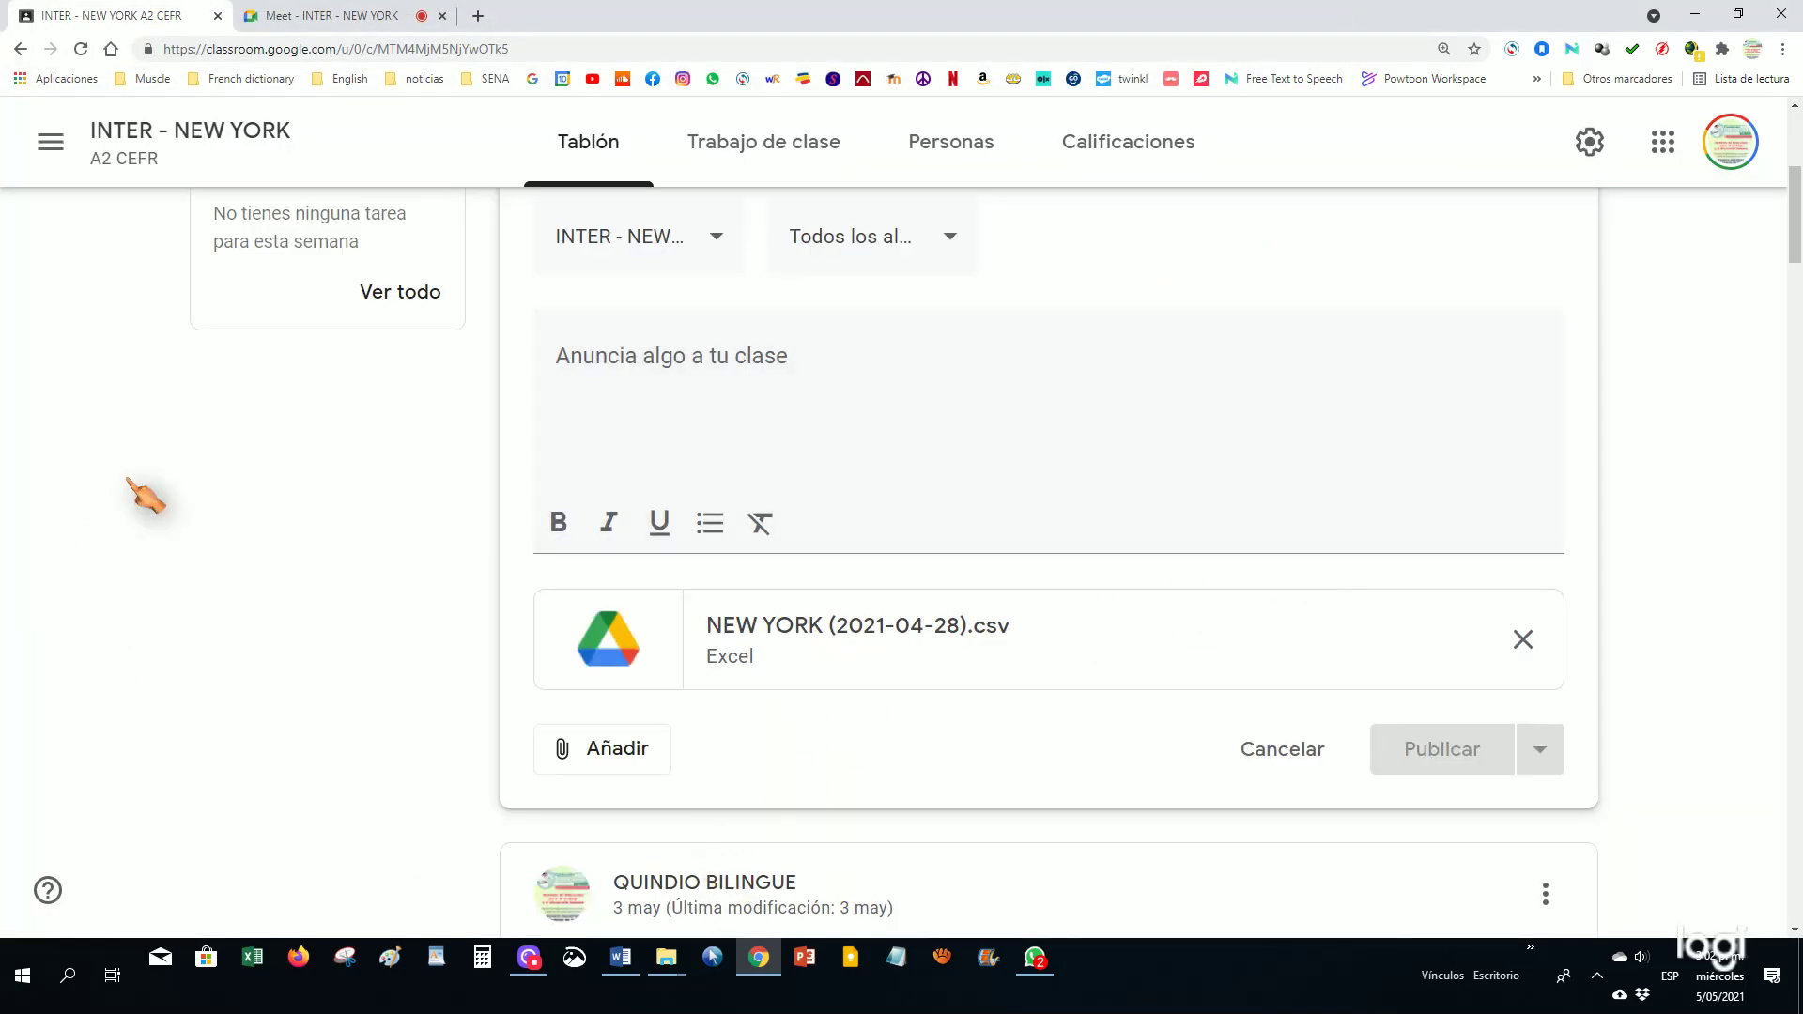
Open the attached CSV in Google Sheets and fit column A's width to its data, accepting the save as .XLSX
left_click(968, 644)
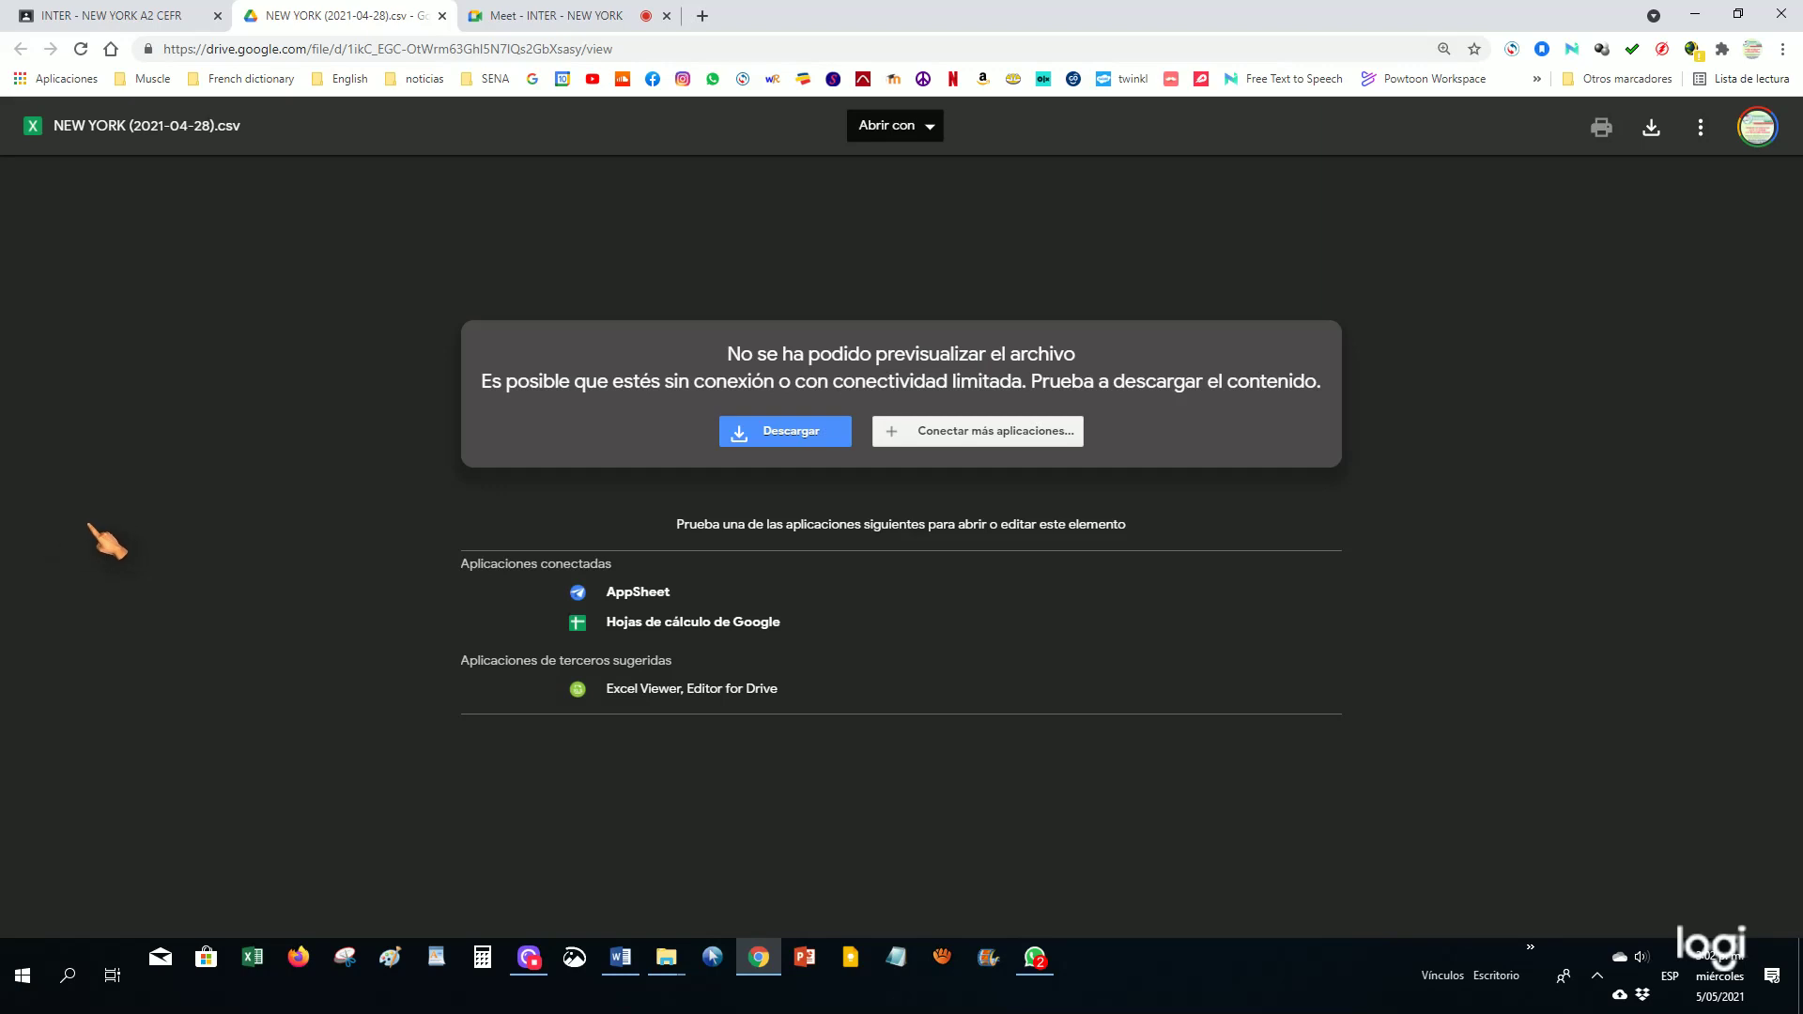
left_click(638, 624)
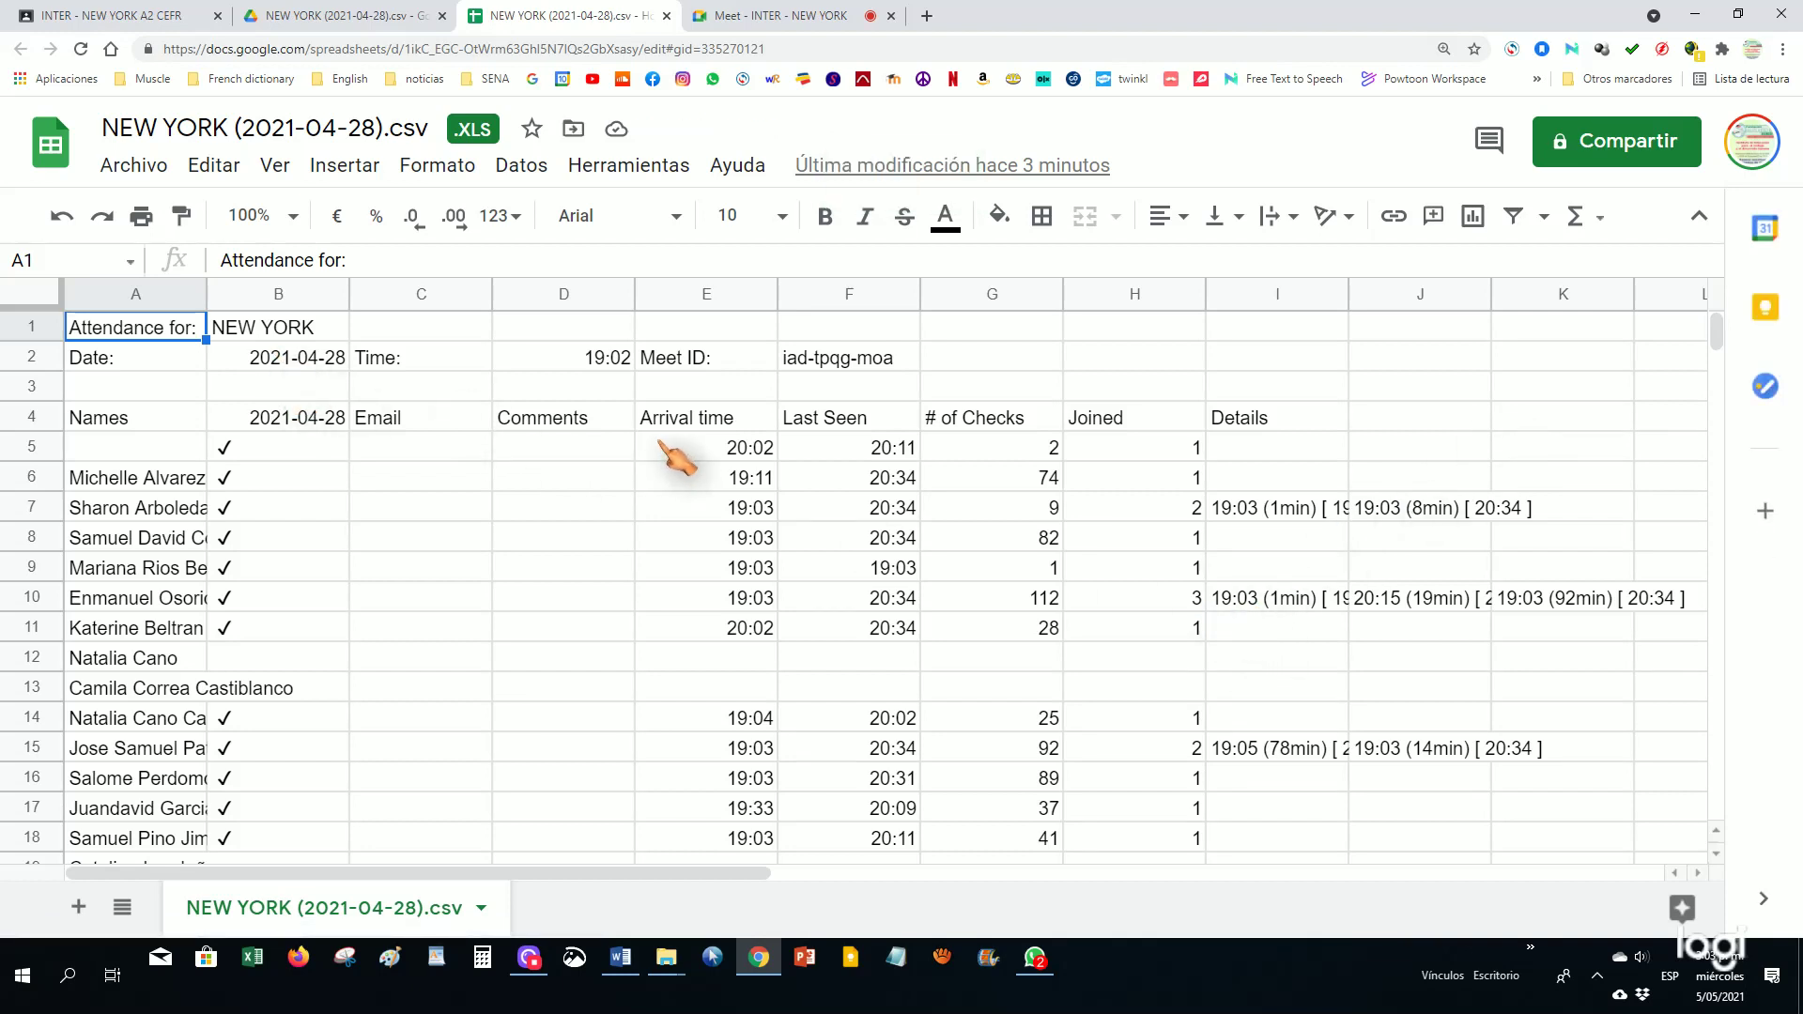
left_click(105, 296)
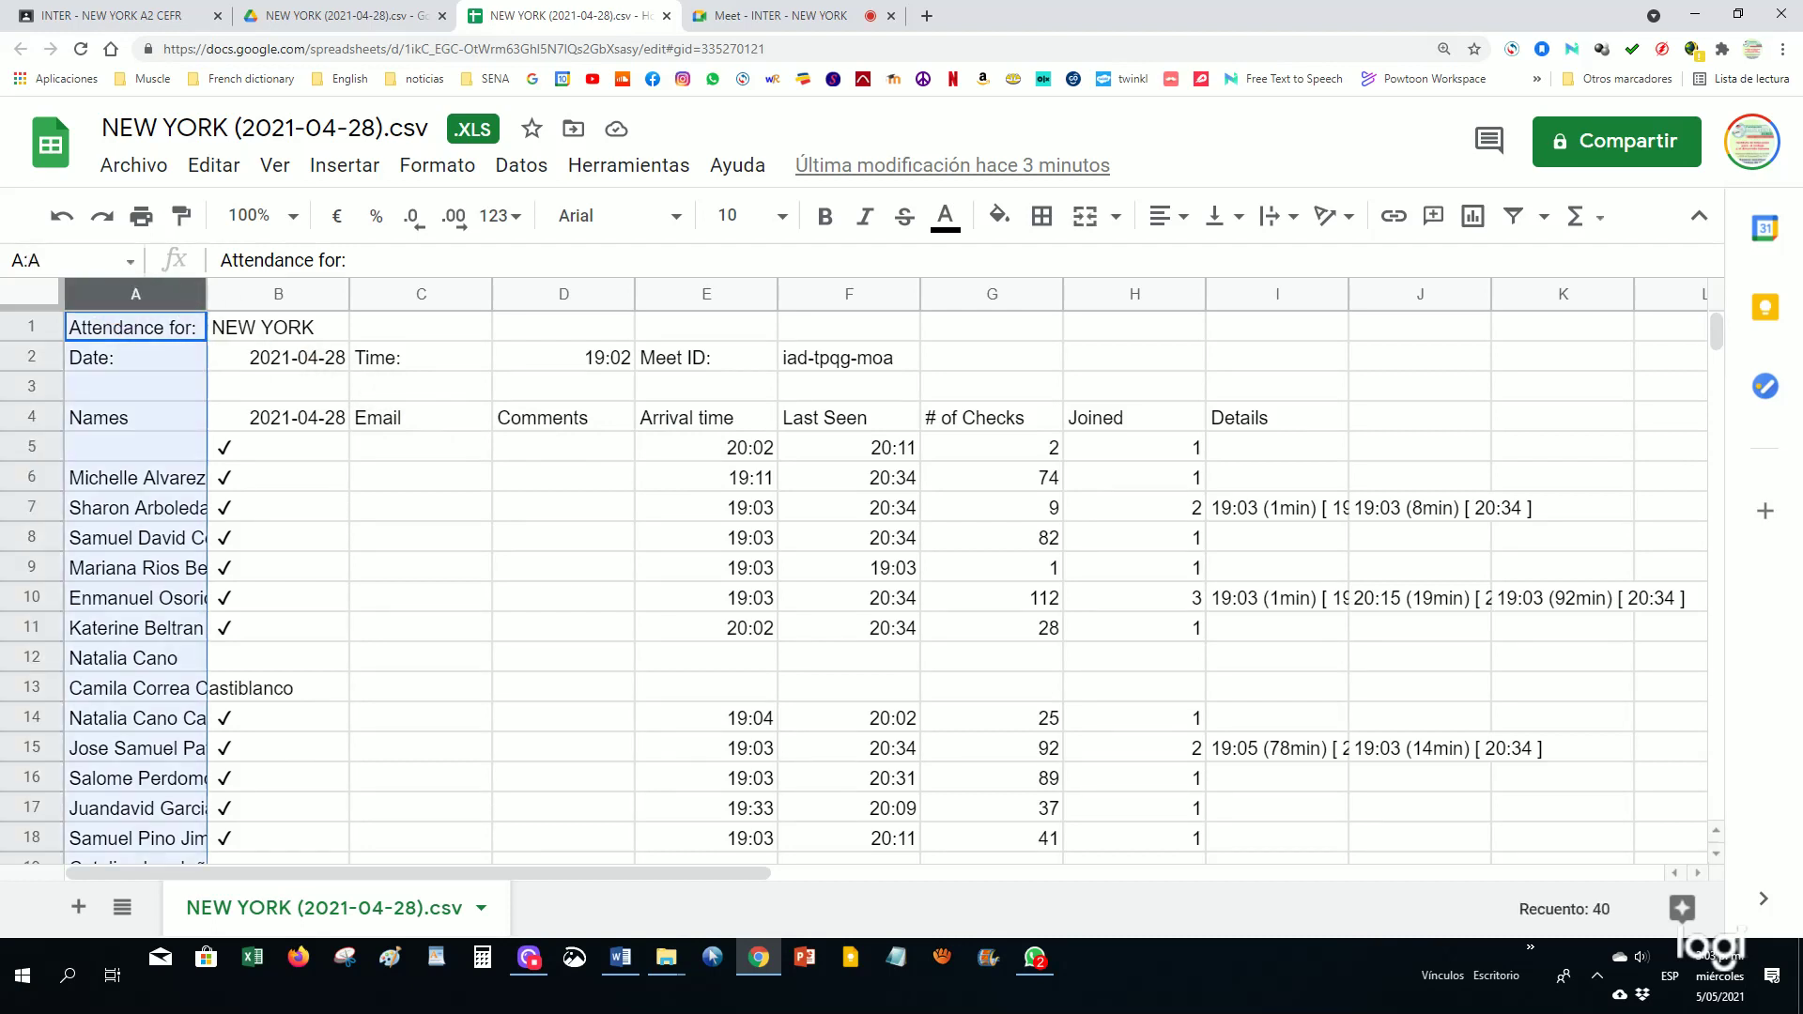
right_click(105, 297)
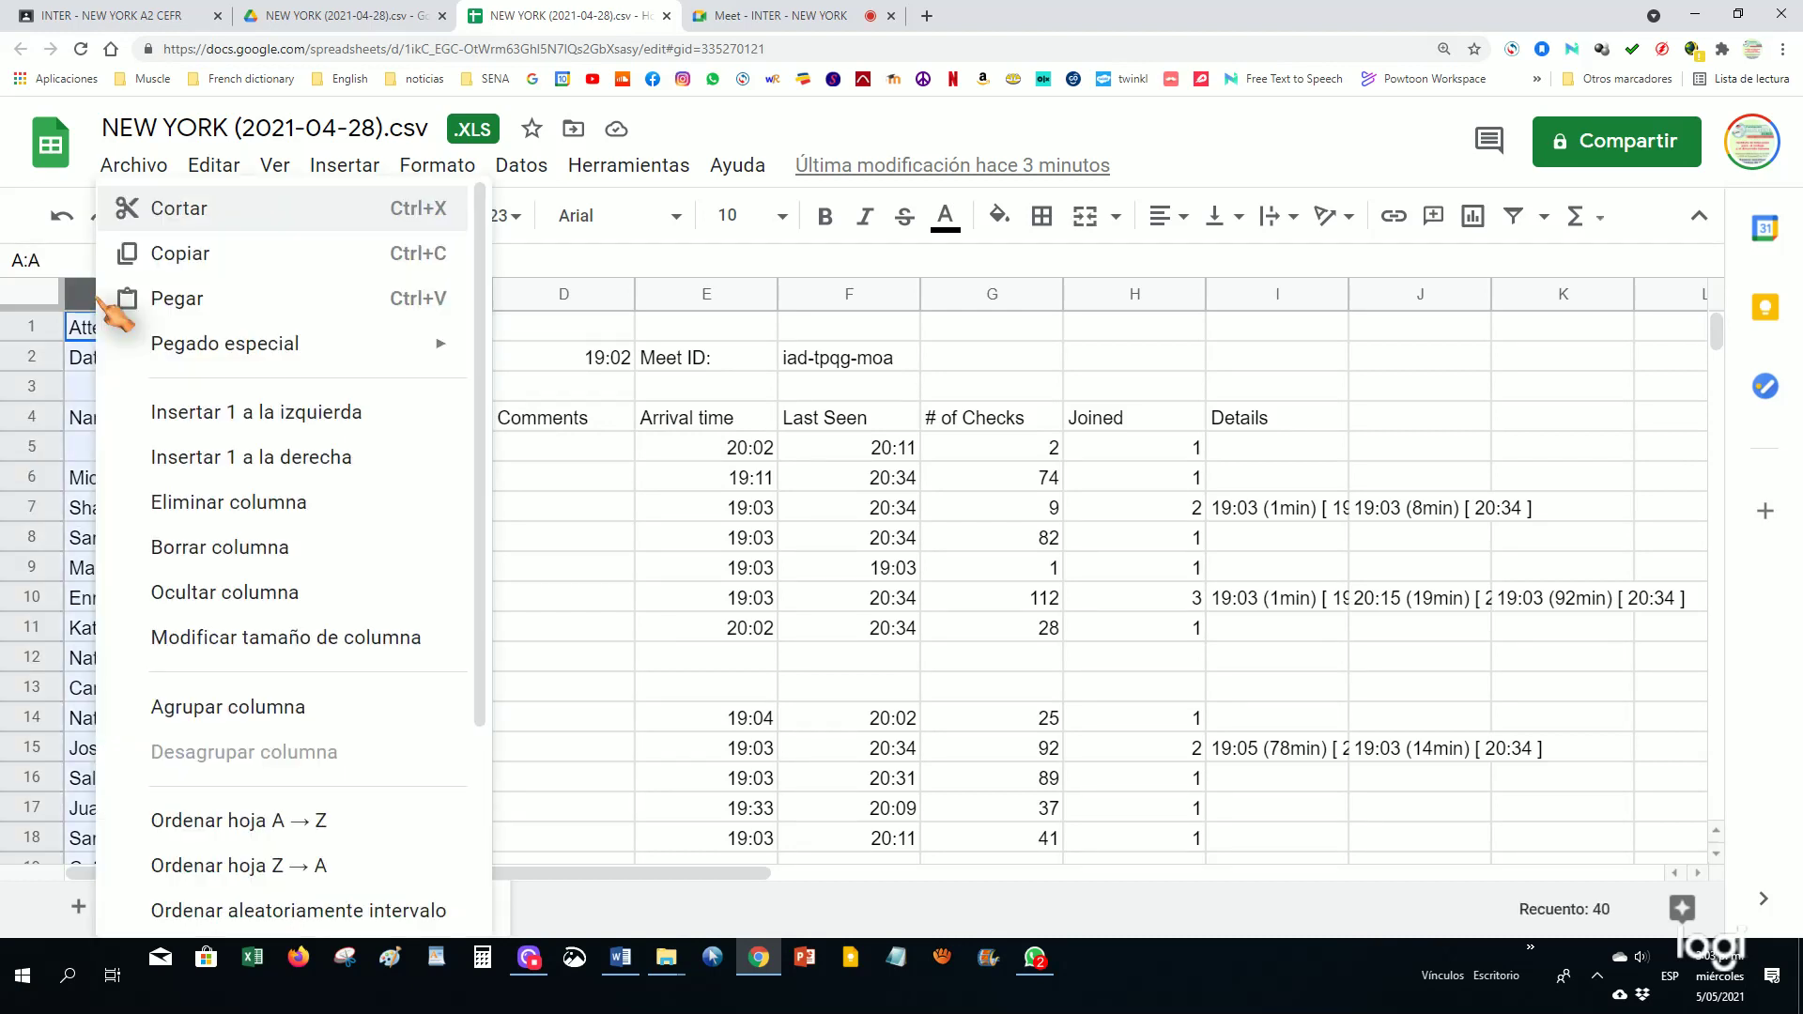
left_click(366, 653)
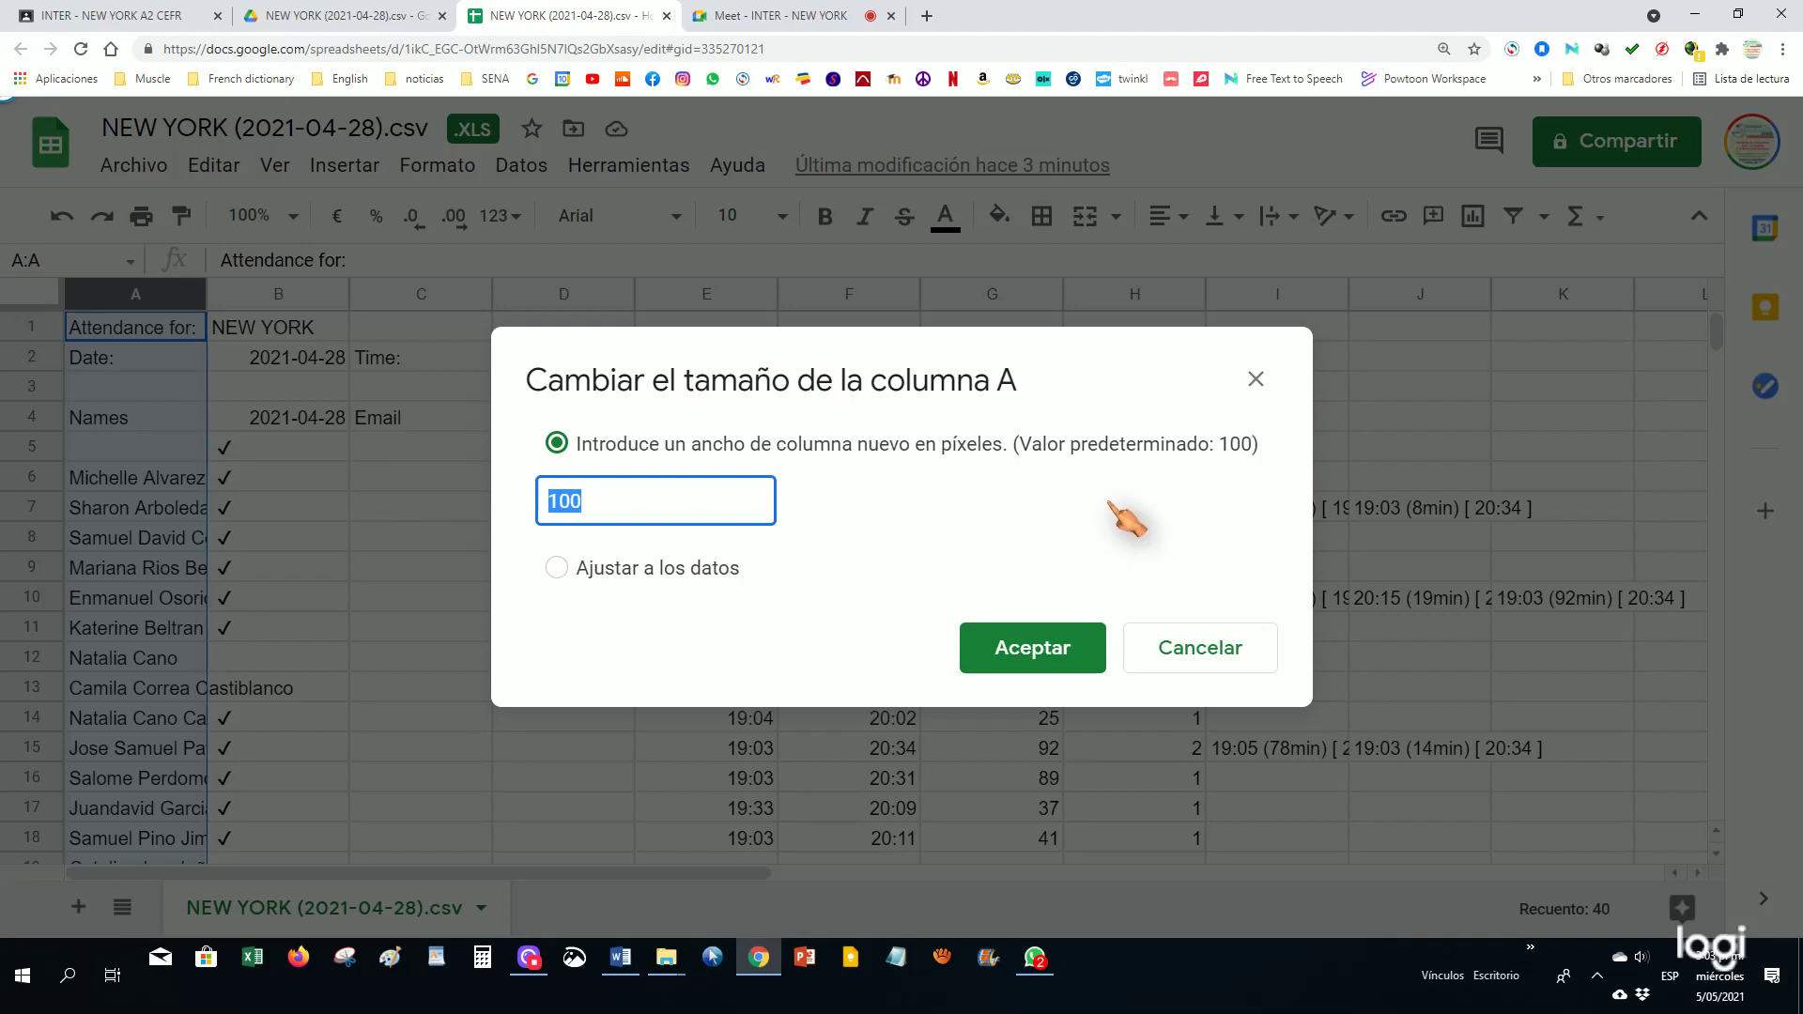
left_click(558, 568)
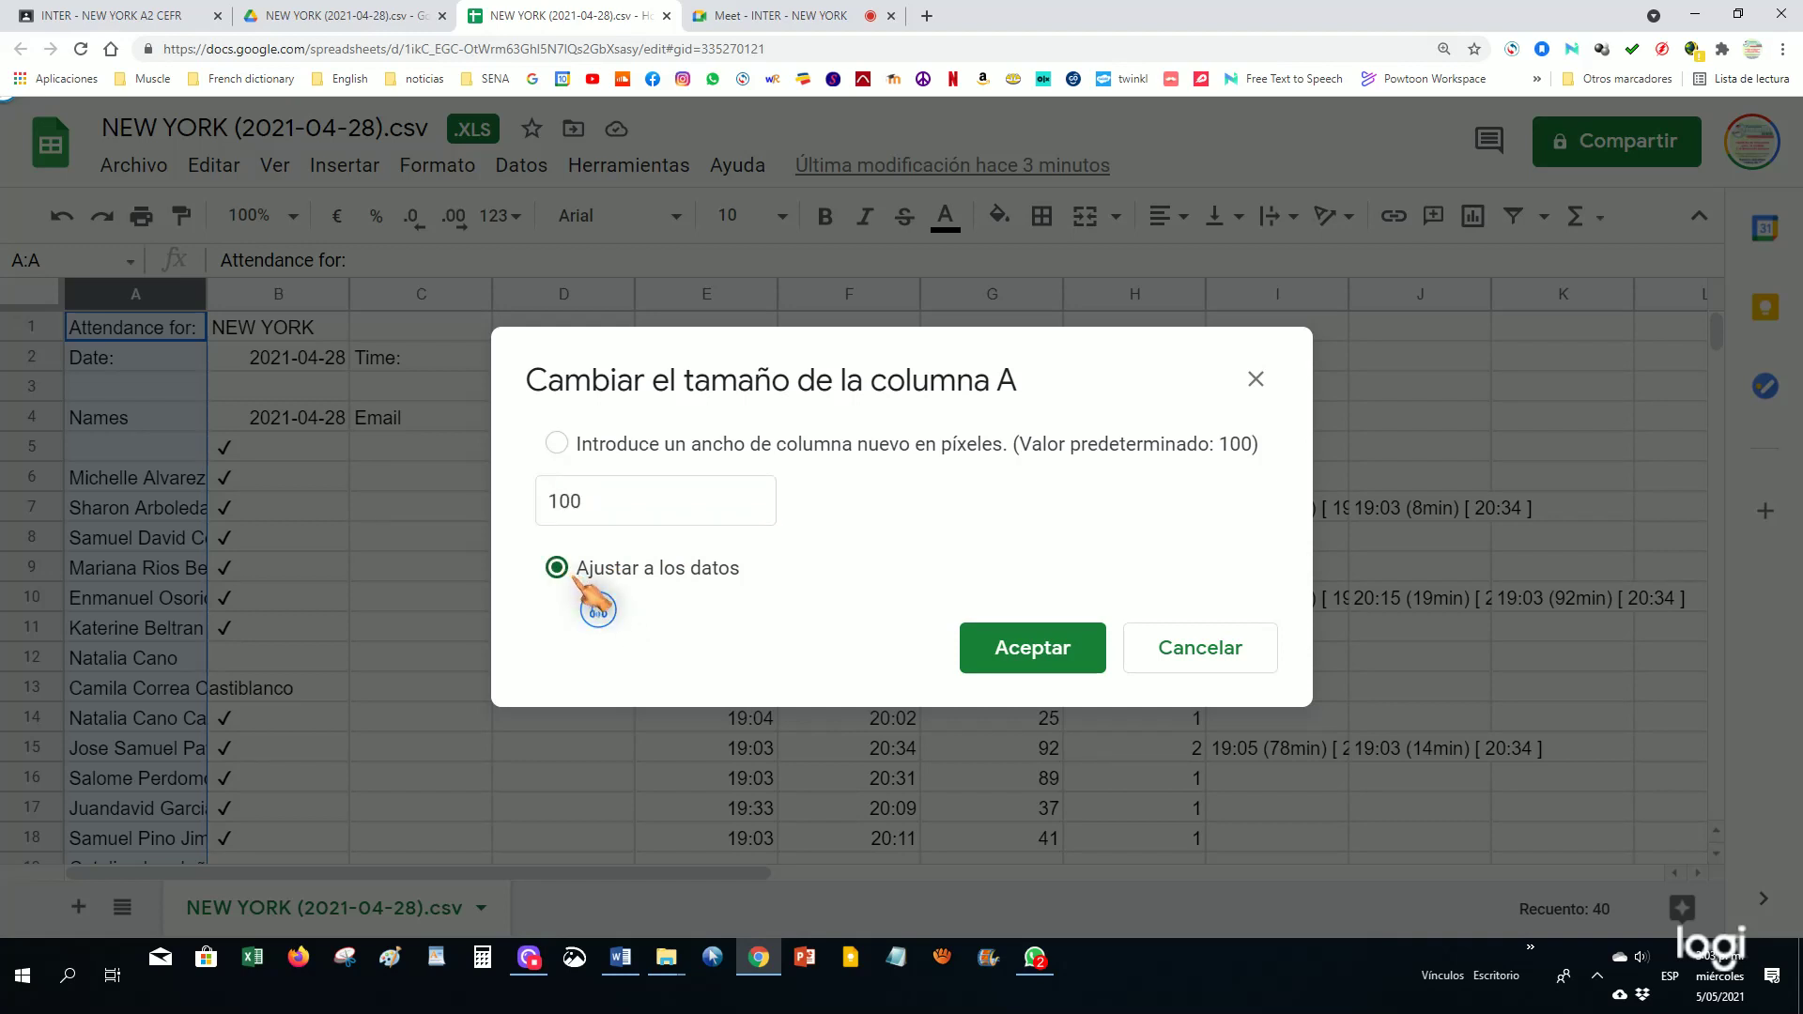
left_click(1028, 648)
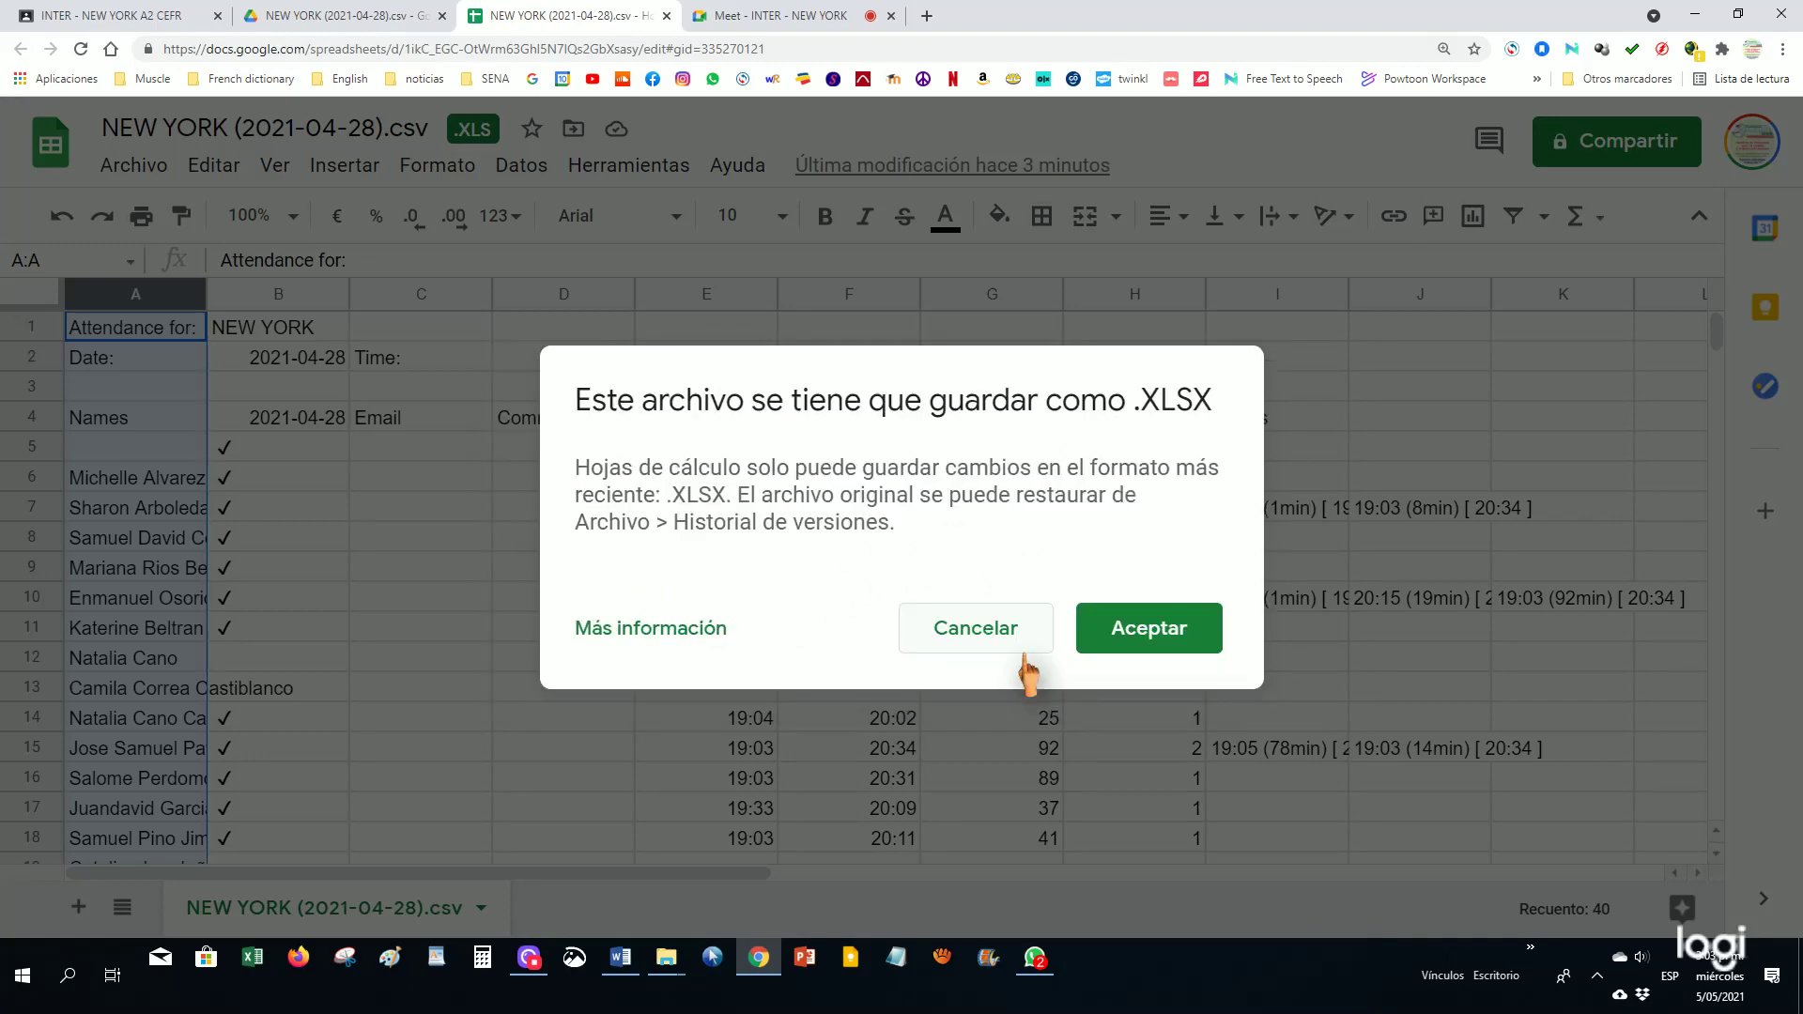
left_click(1132, 648)
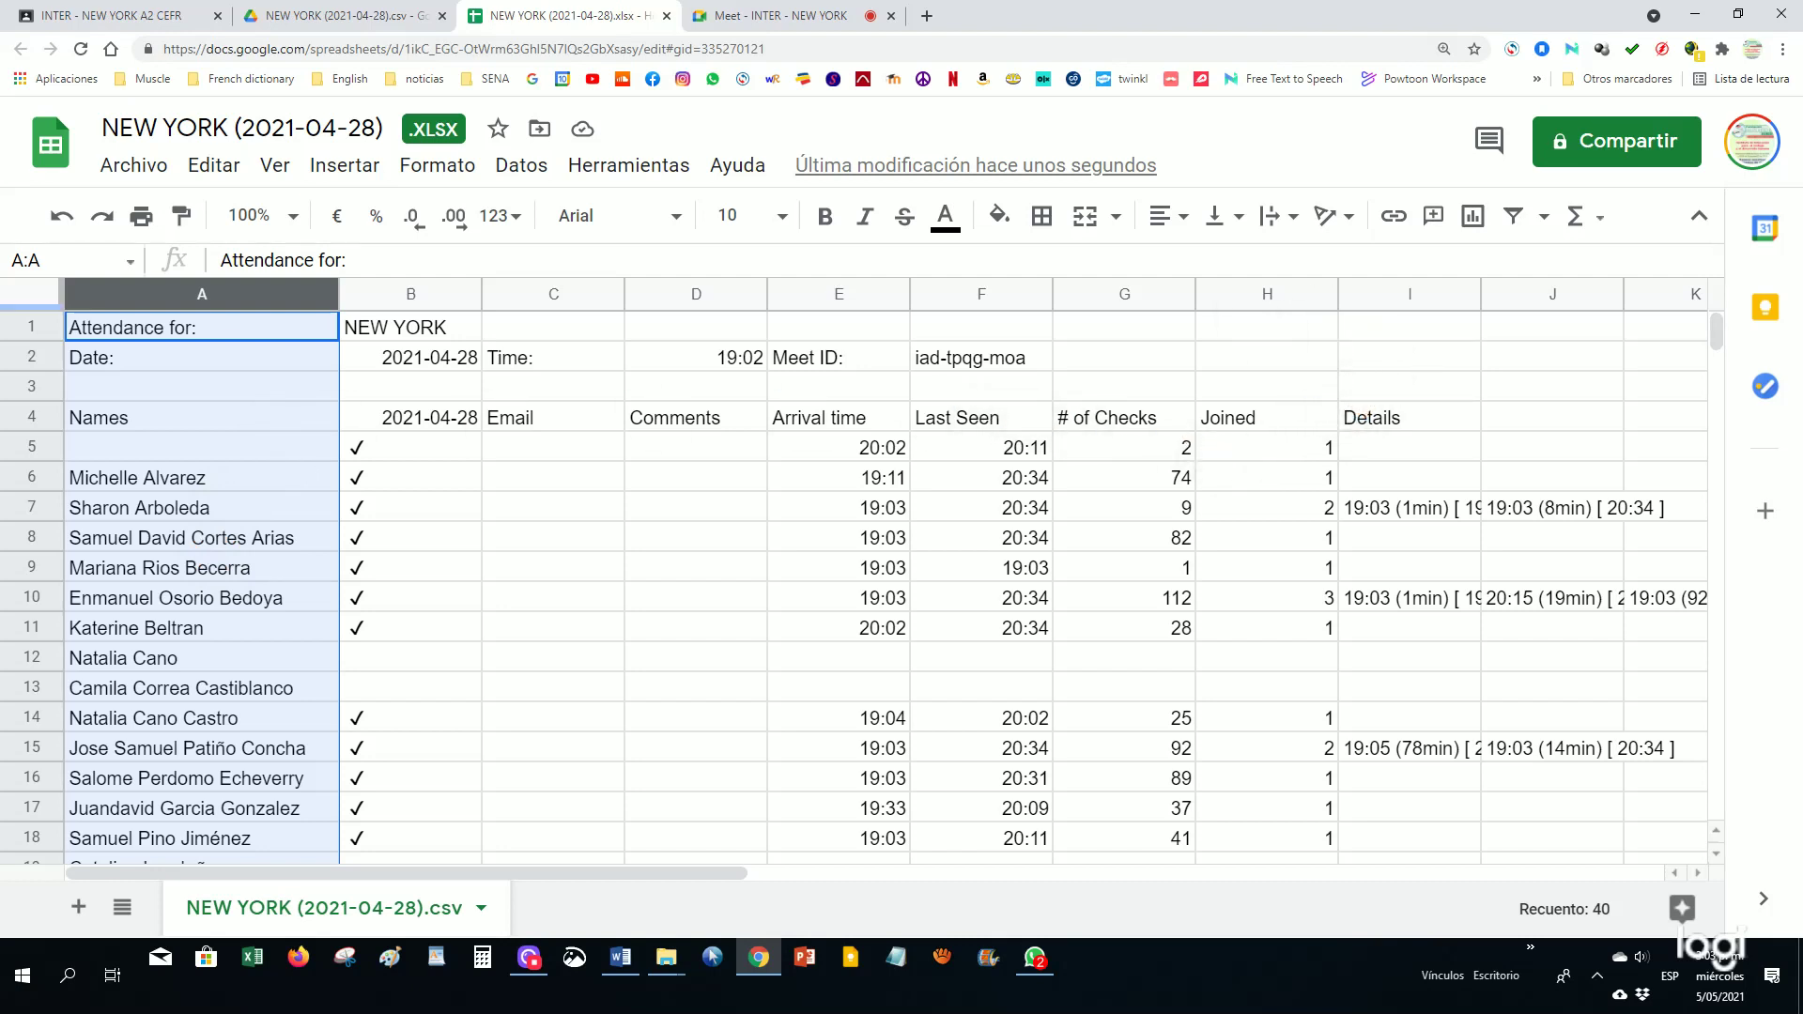
Hide columns G to L in the attendance sheet
left_click_drag(1089, 298, 1592, 488)
left_click_drag(1644, 507, 685, 531)
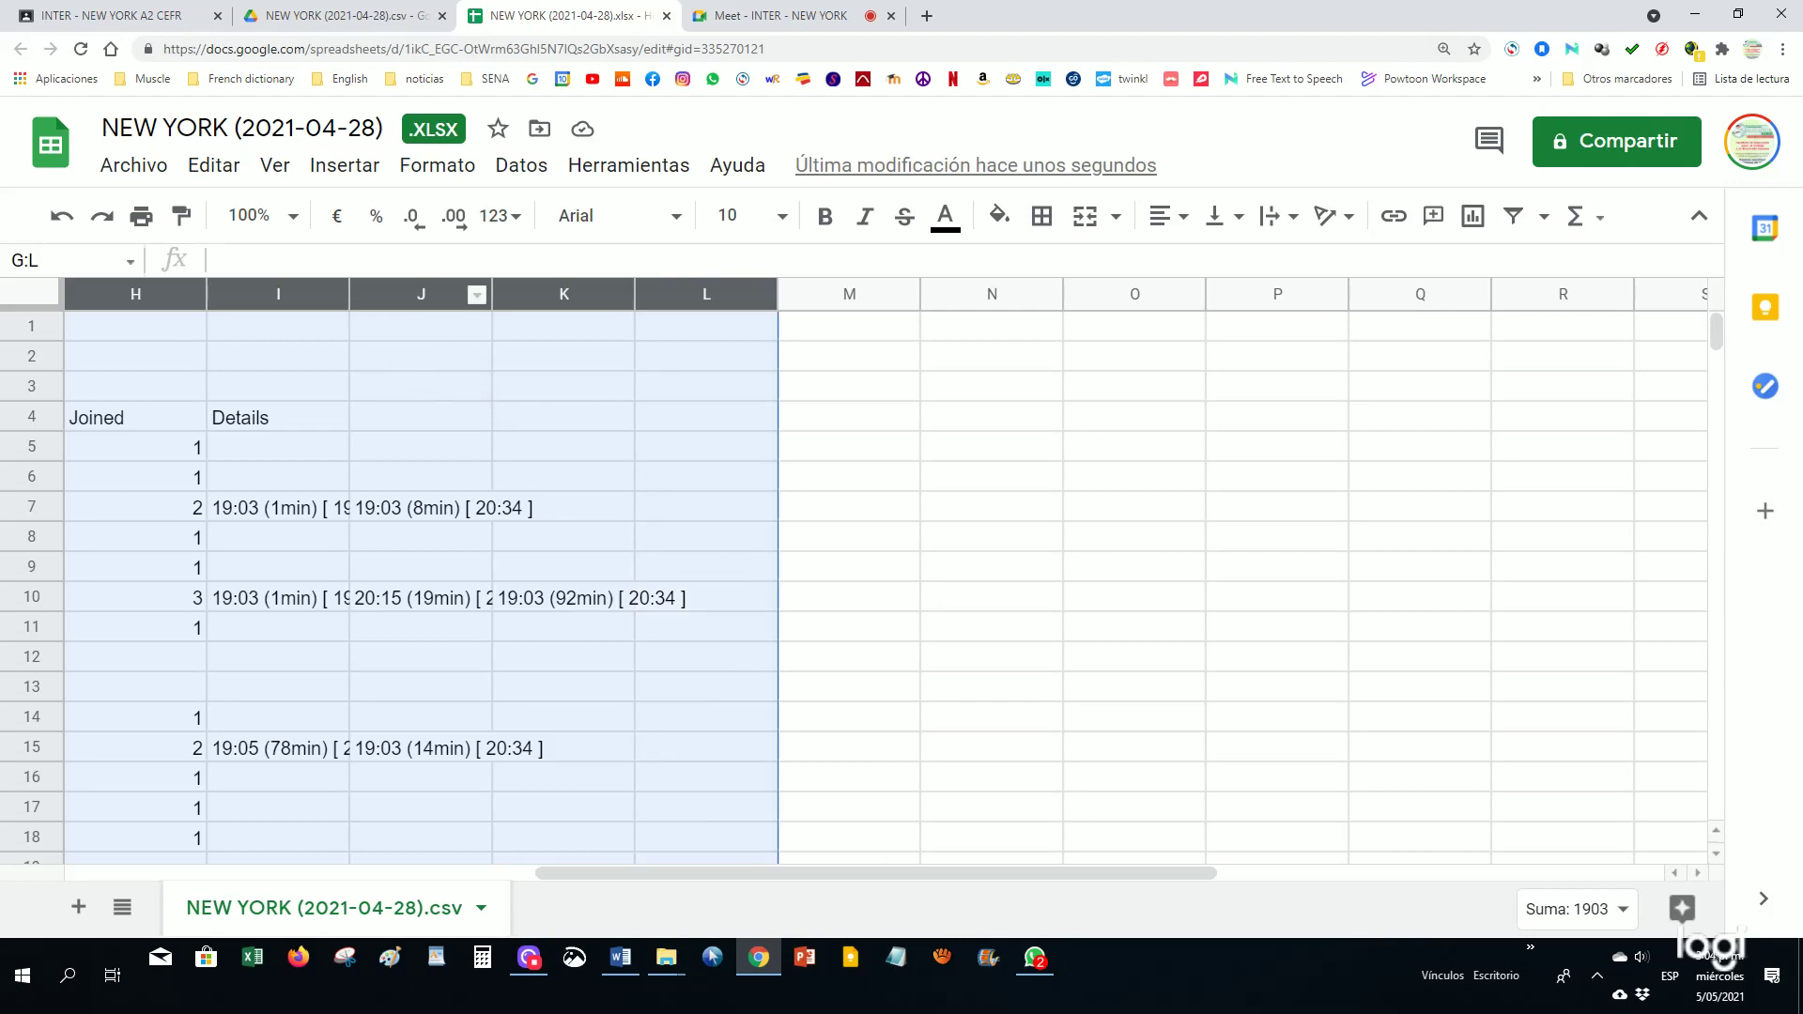
right_click(385, 298)
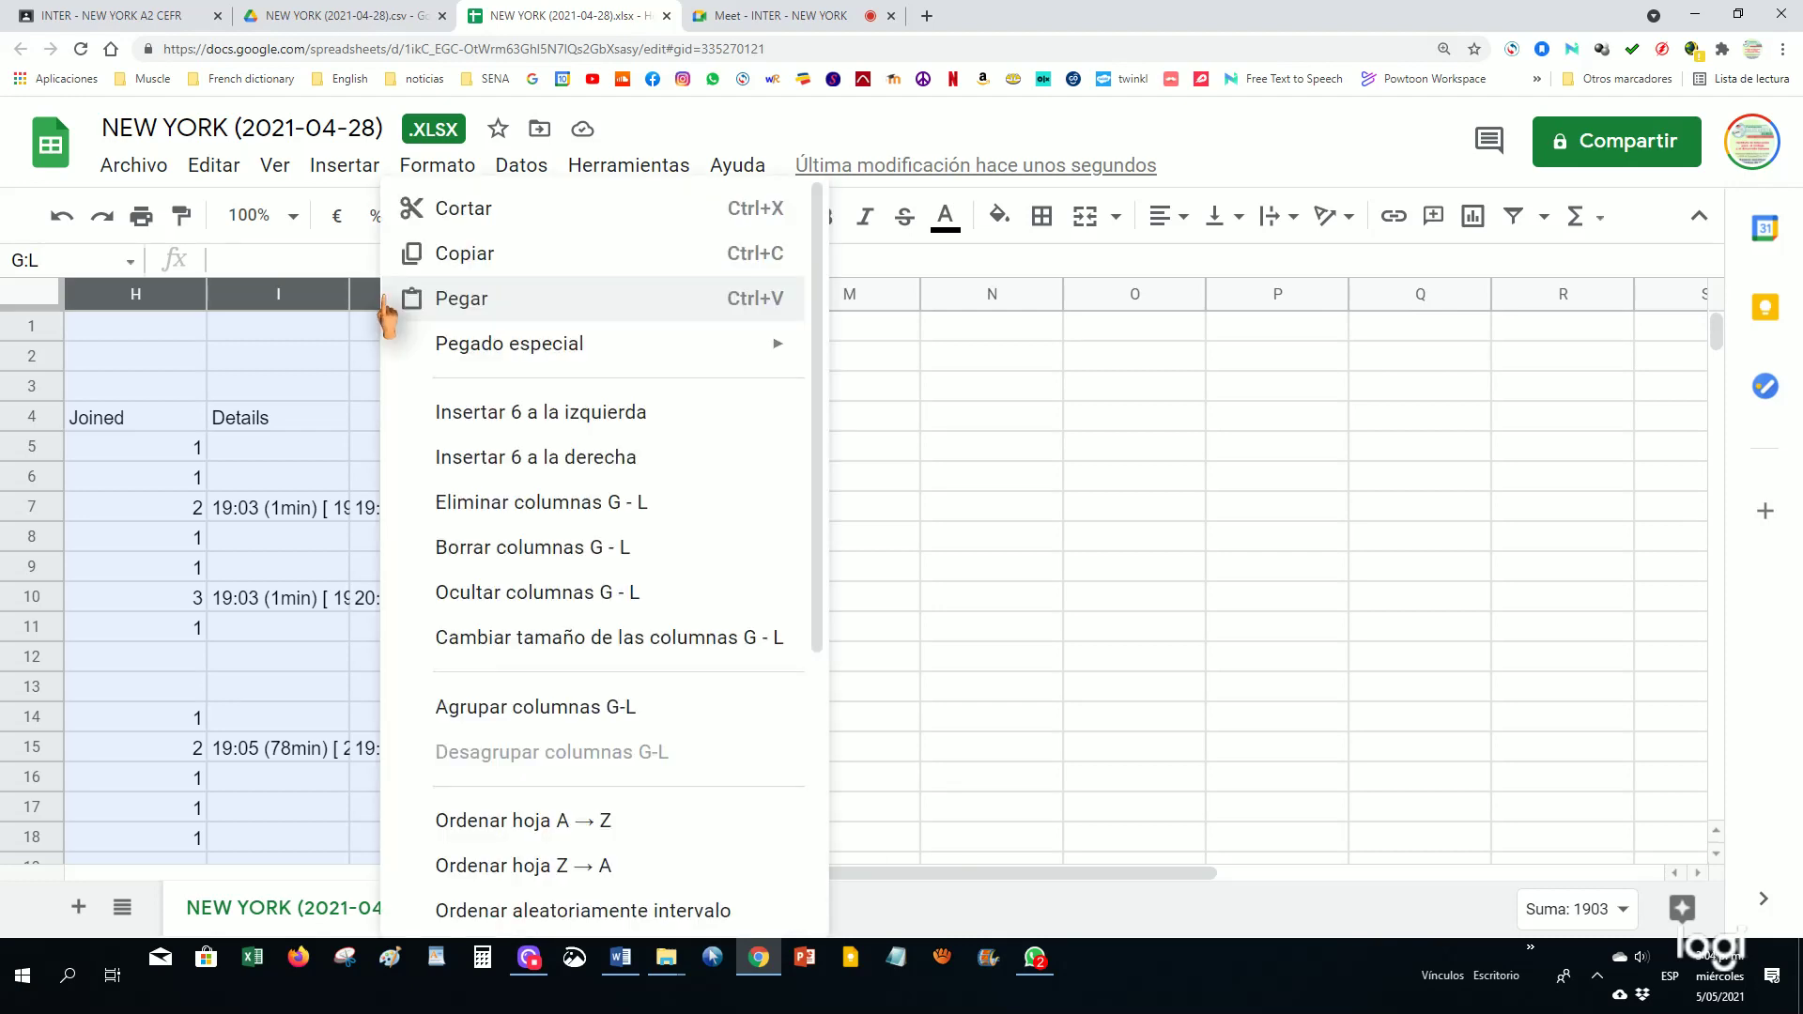
left_click(570, 607)
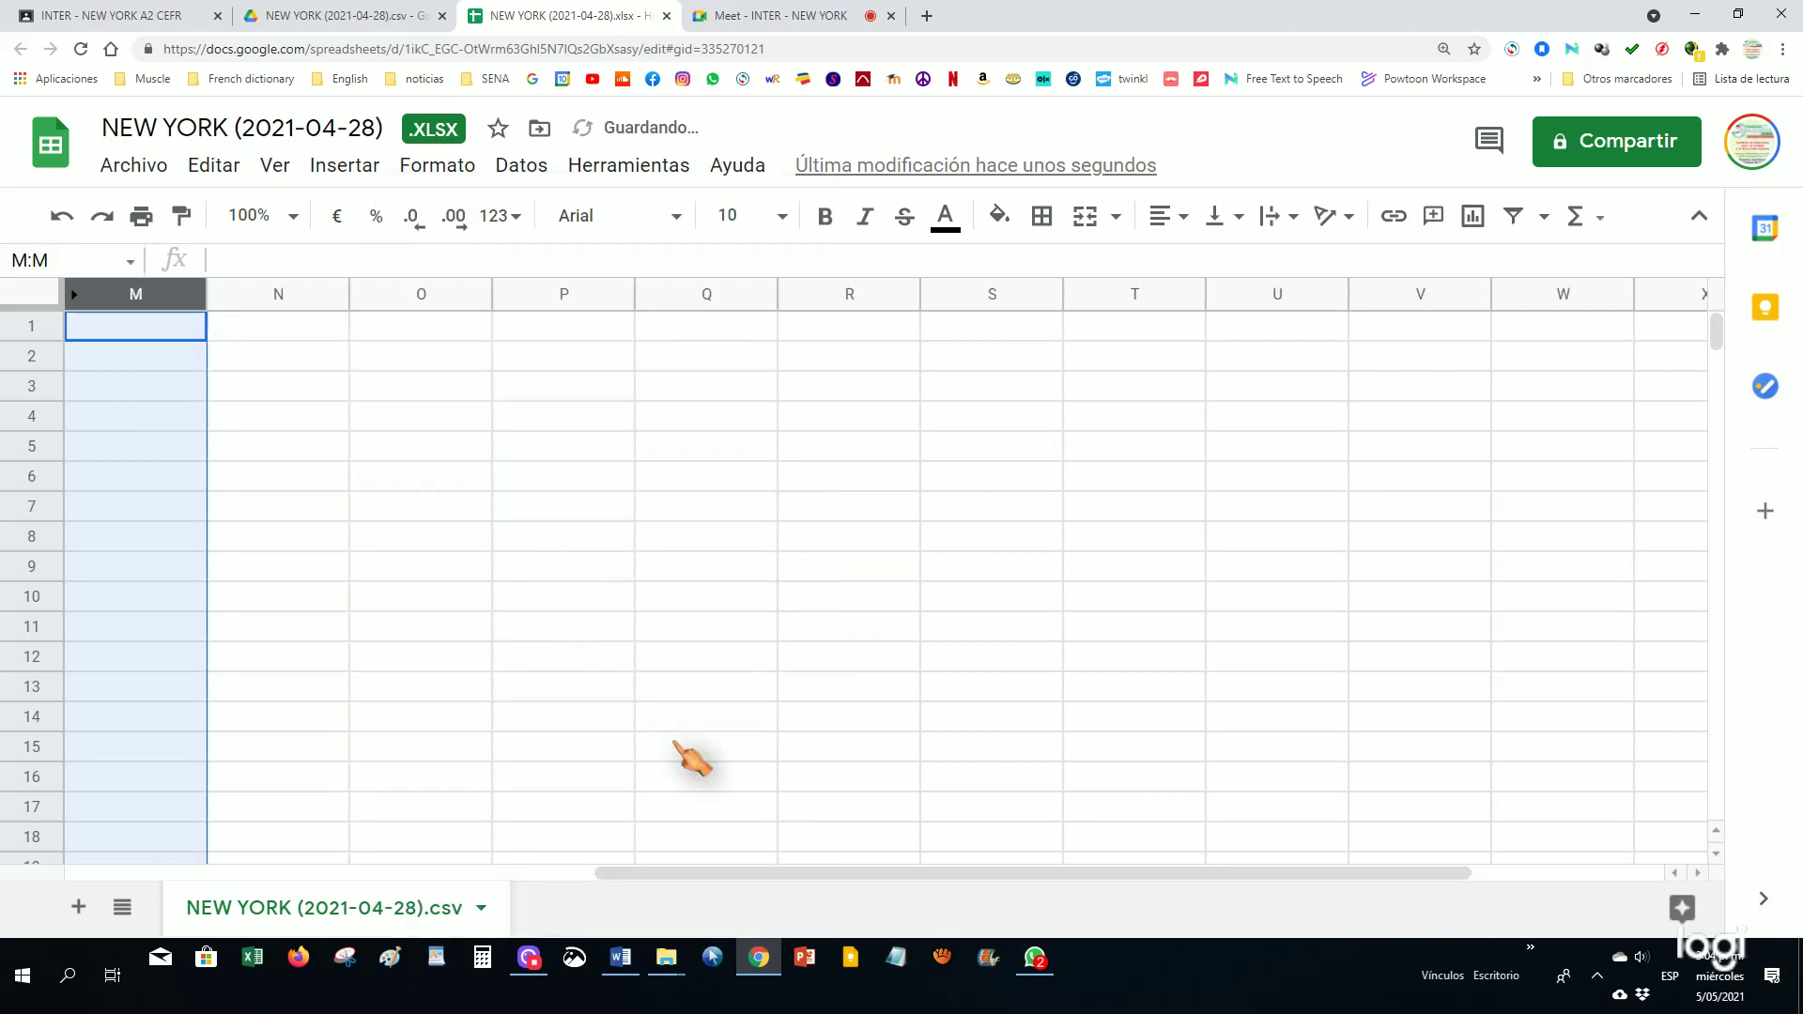
Hide columns C and D, holding Email and Comments, in the attendance sheet
left_click_drag(826, 875, 320, 763)
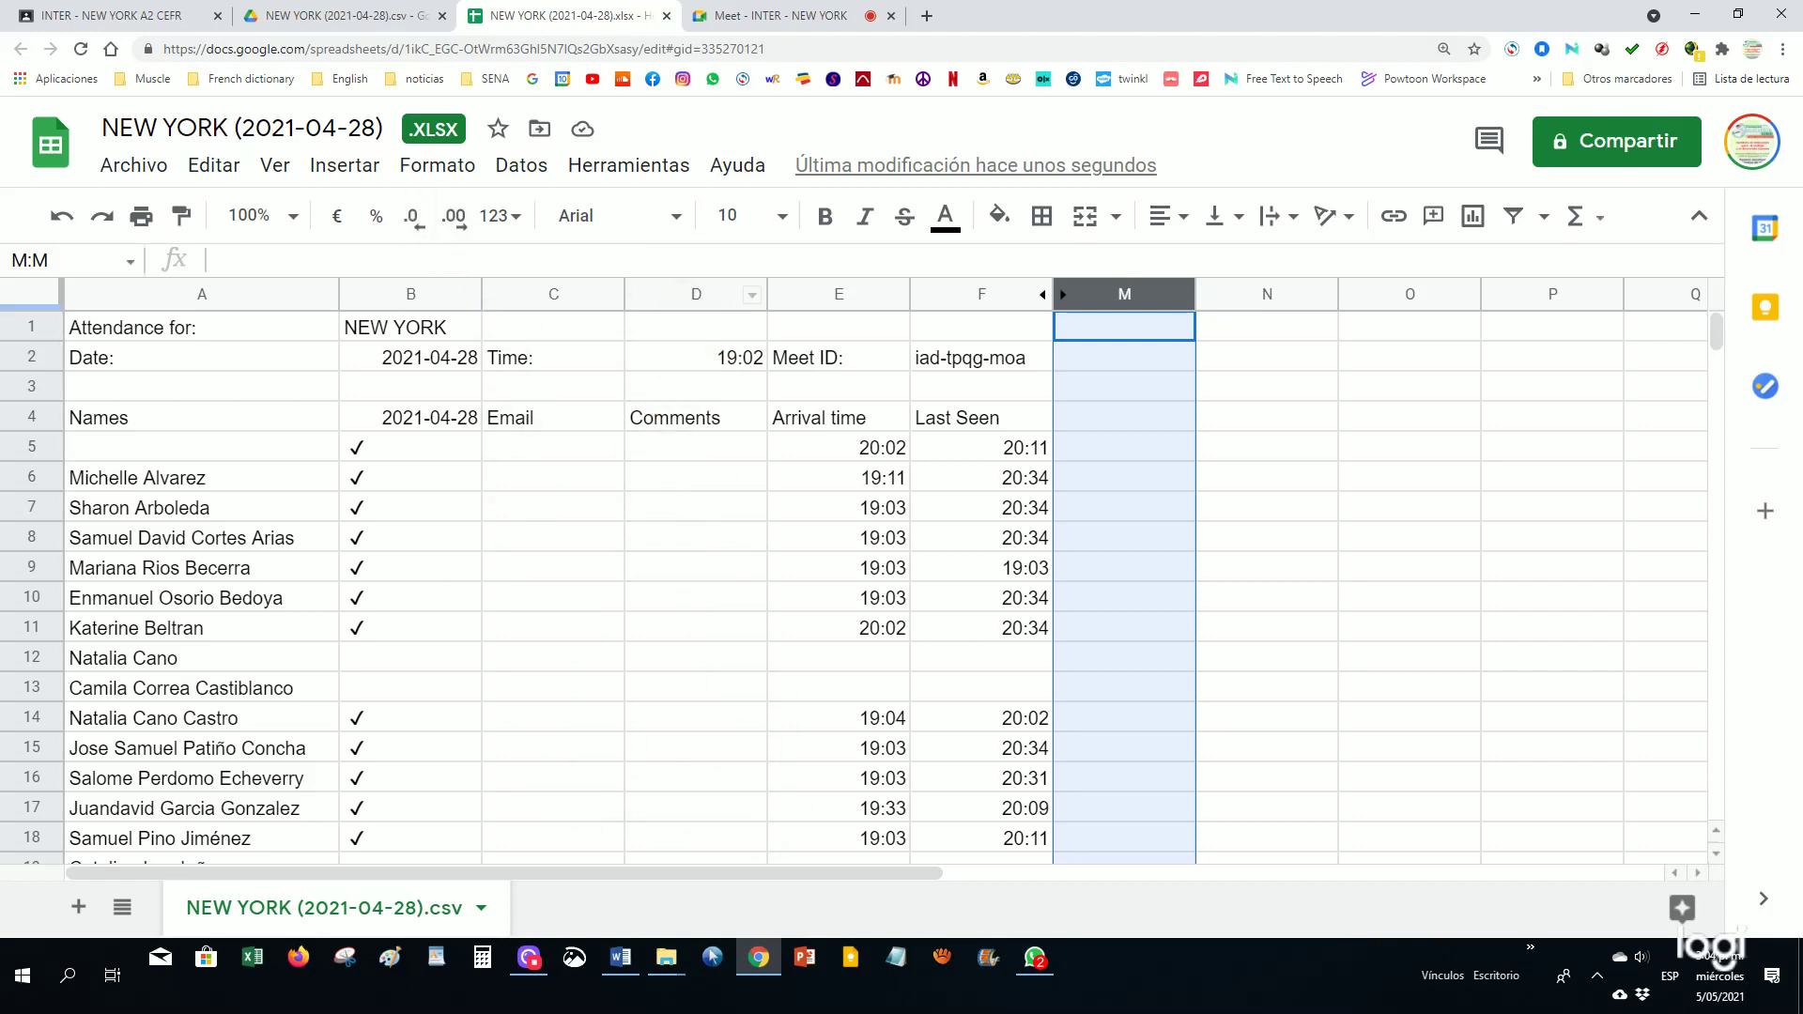
left_click_drag(521, 299, 711, 376)
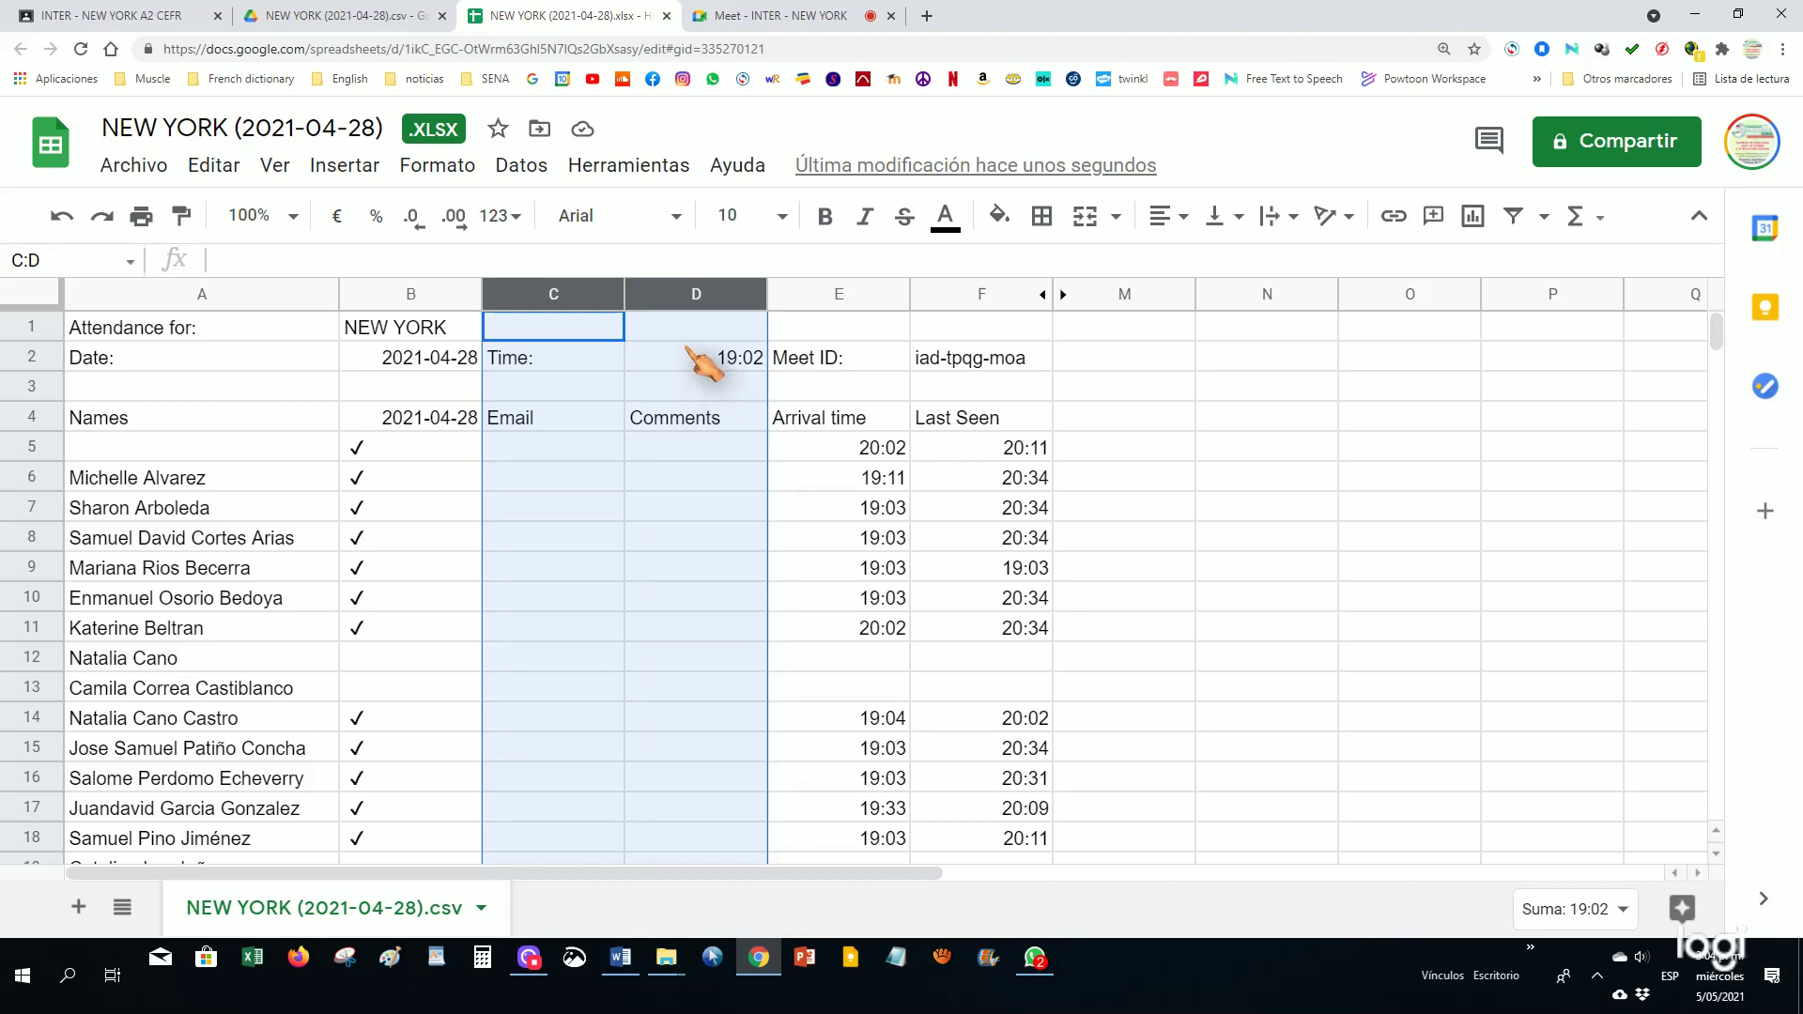
right_click(663, 293)
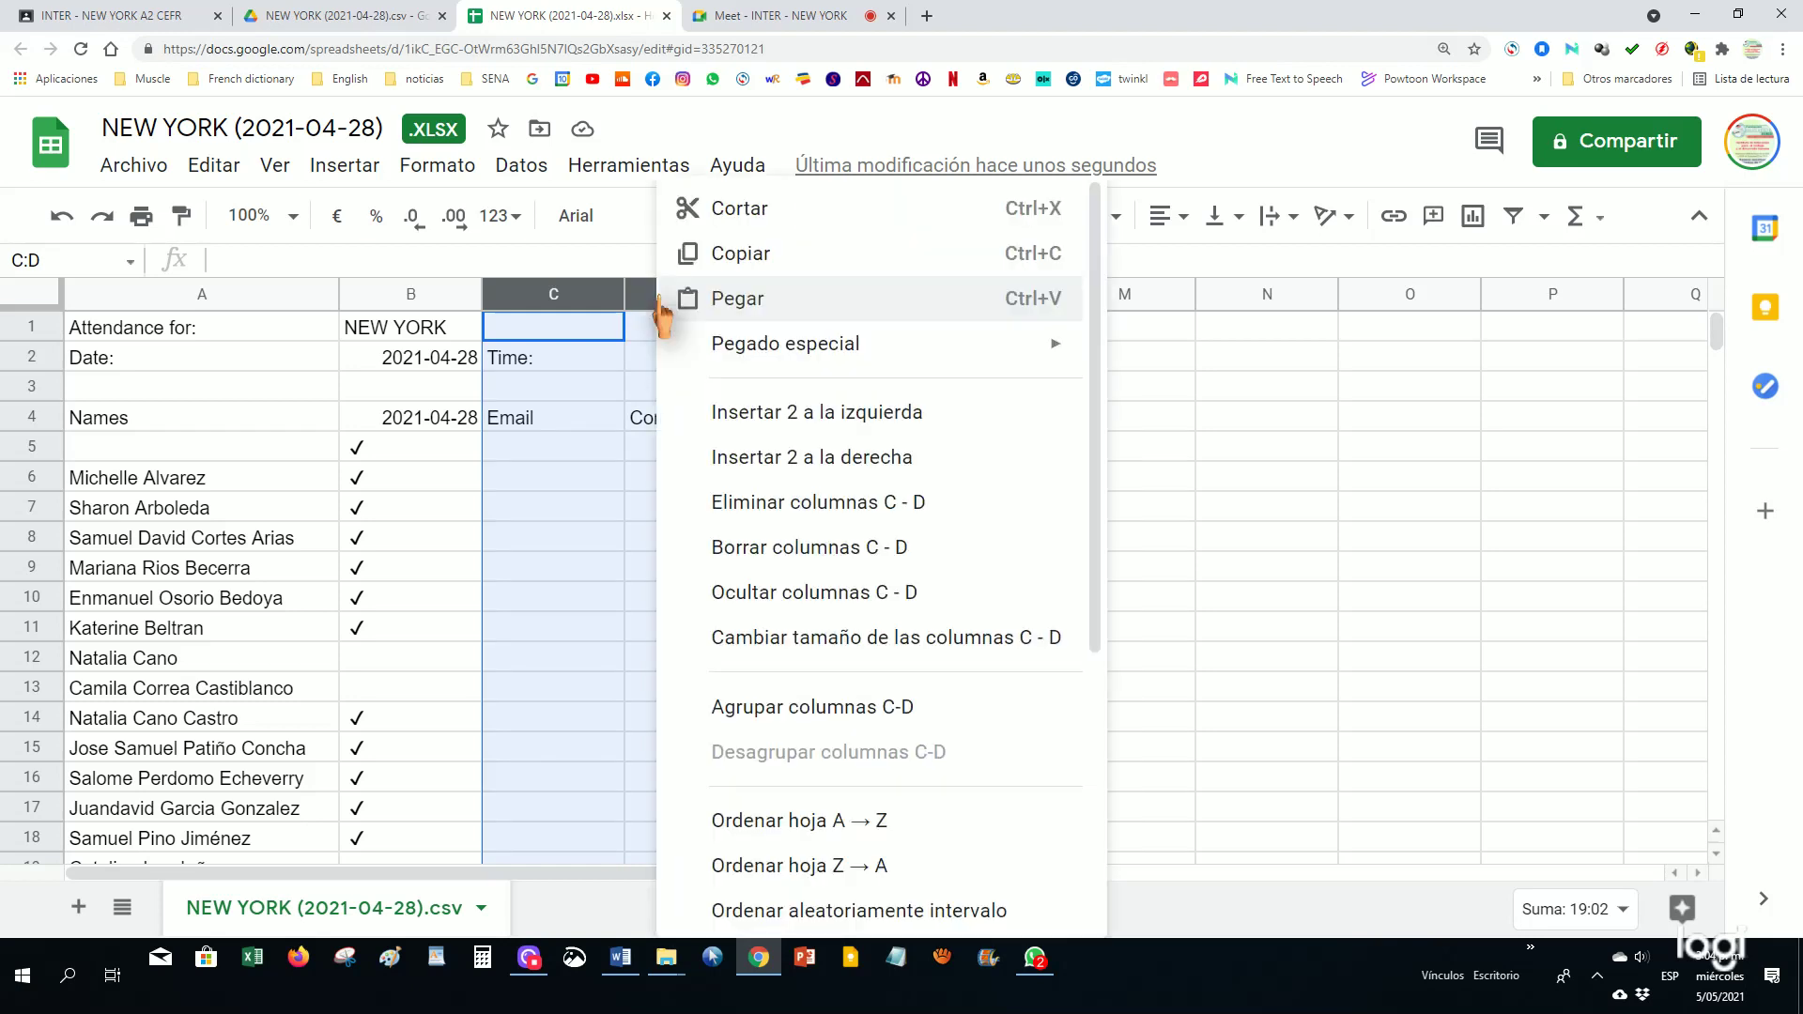
left_click(807, 593)
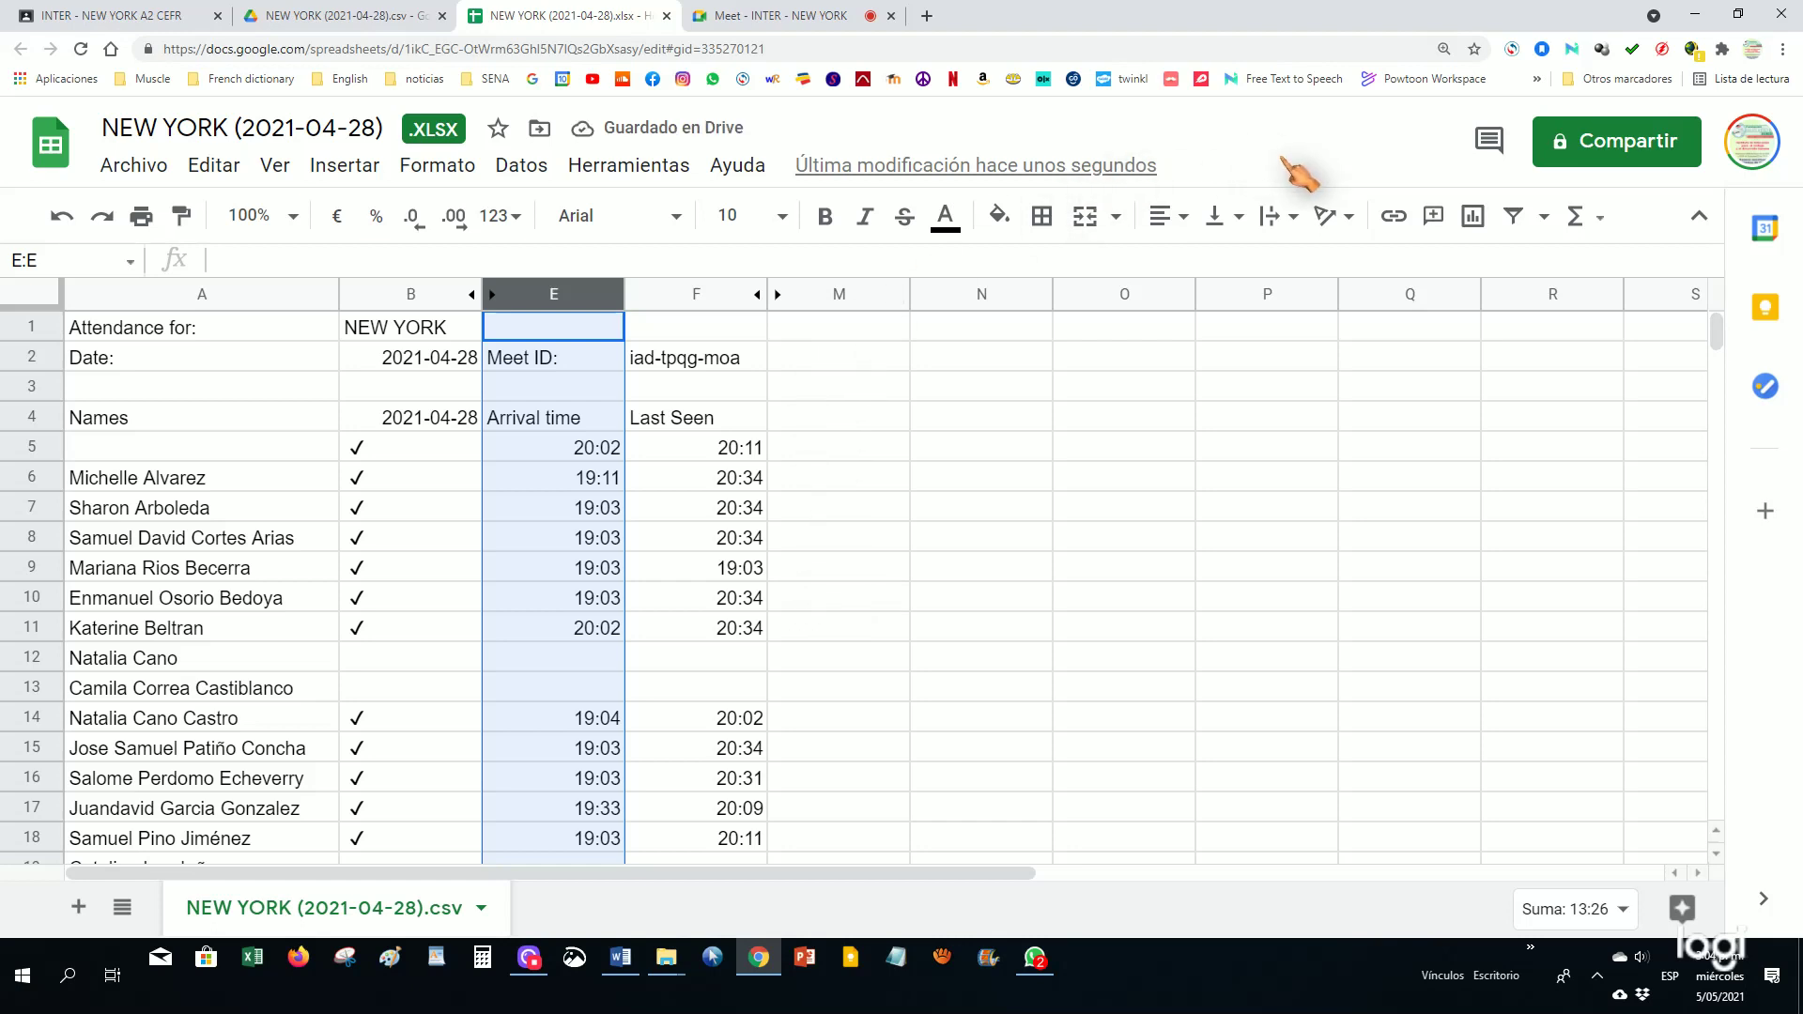
left_click(1007, 333)
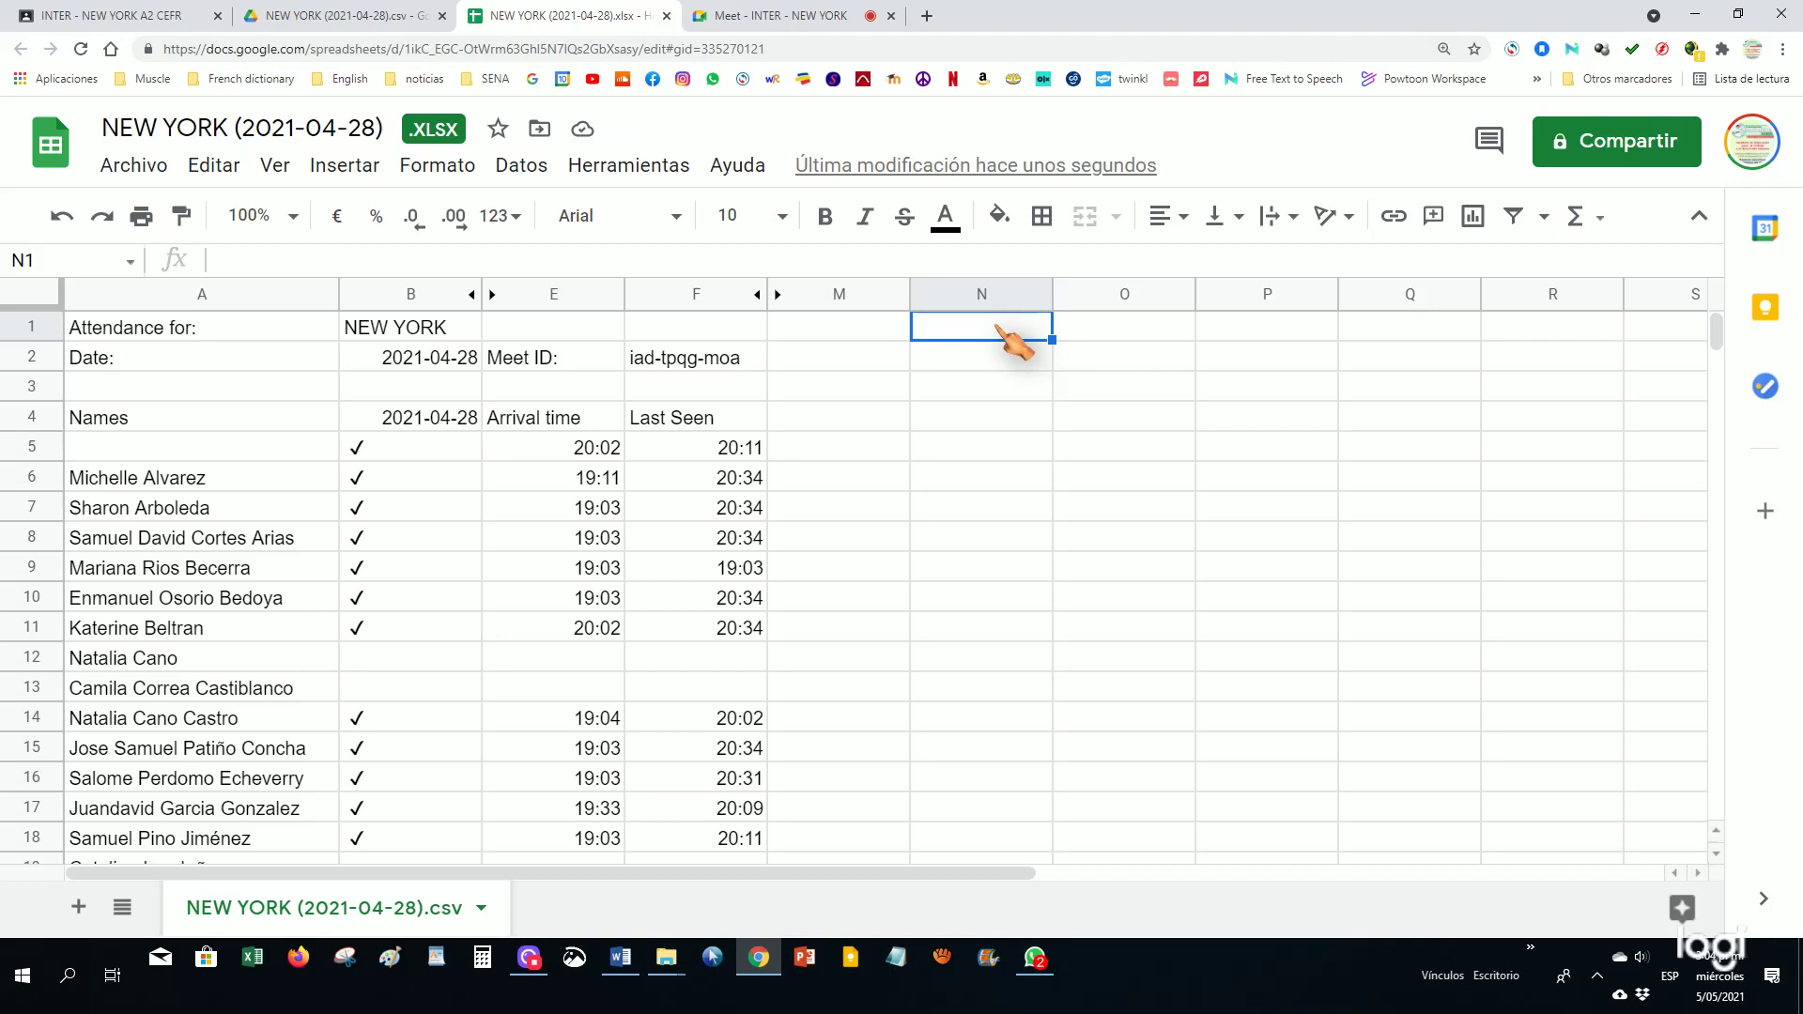
Format all of column B, with the date and check marks, in red bold text
left_click(410, 299)
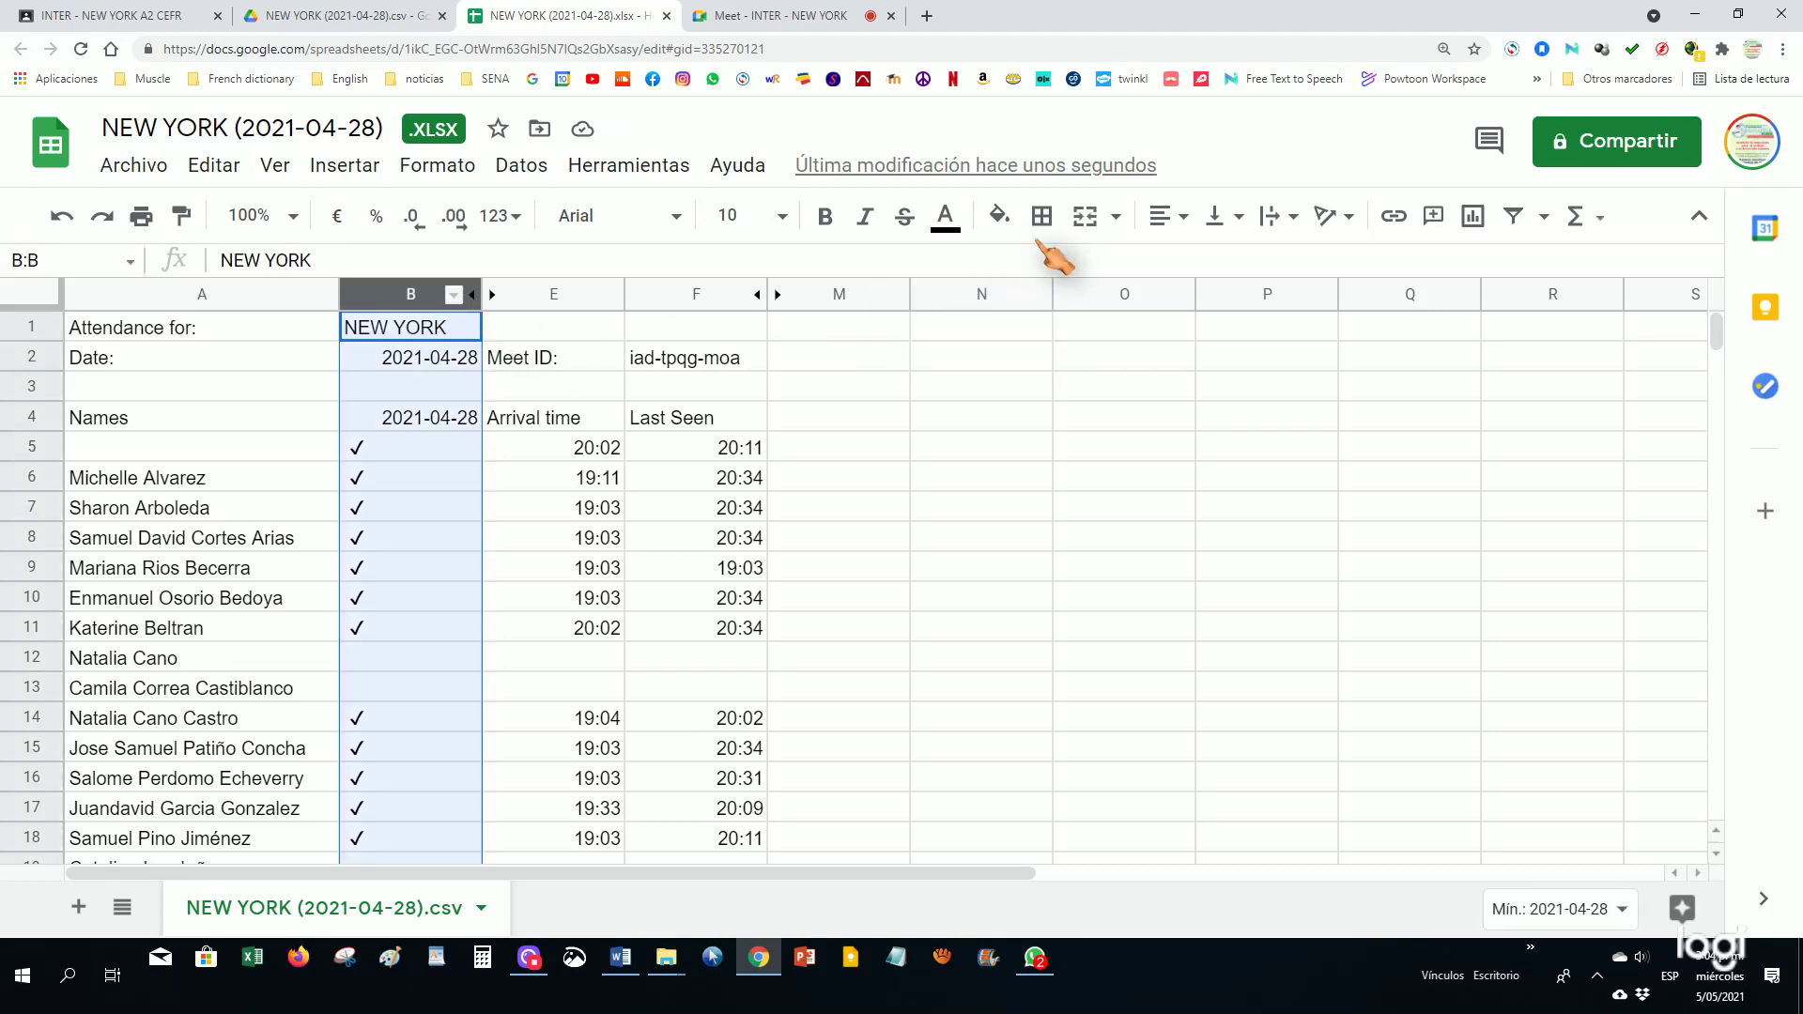
left_click(1166, 218)
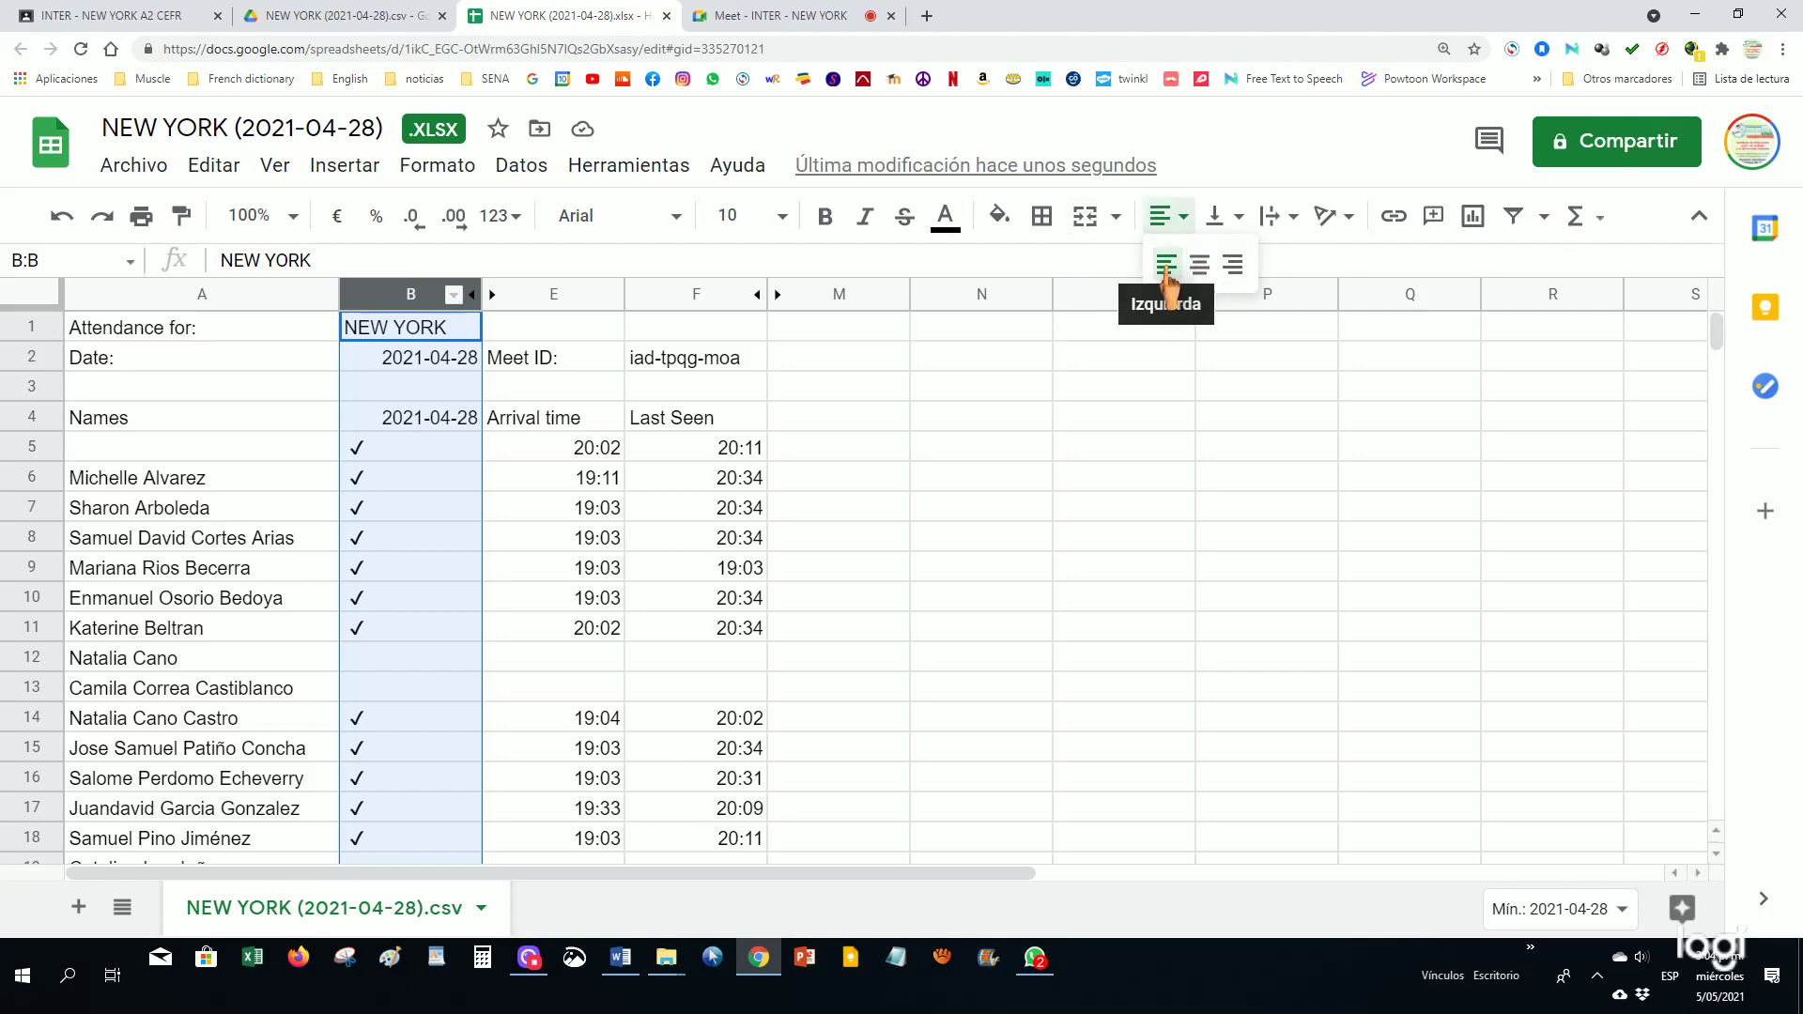
left_click(944, 225)
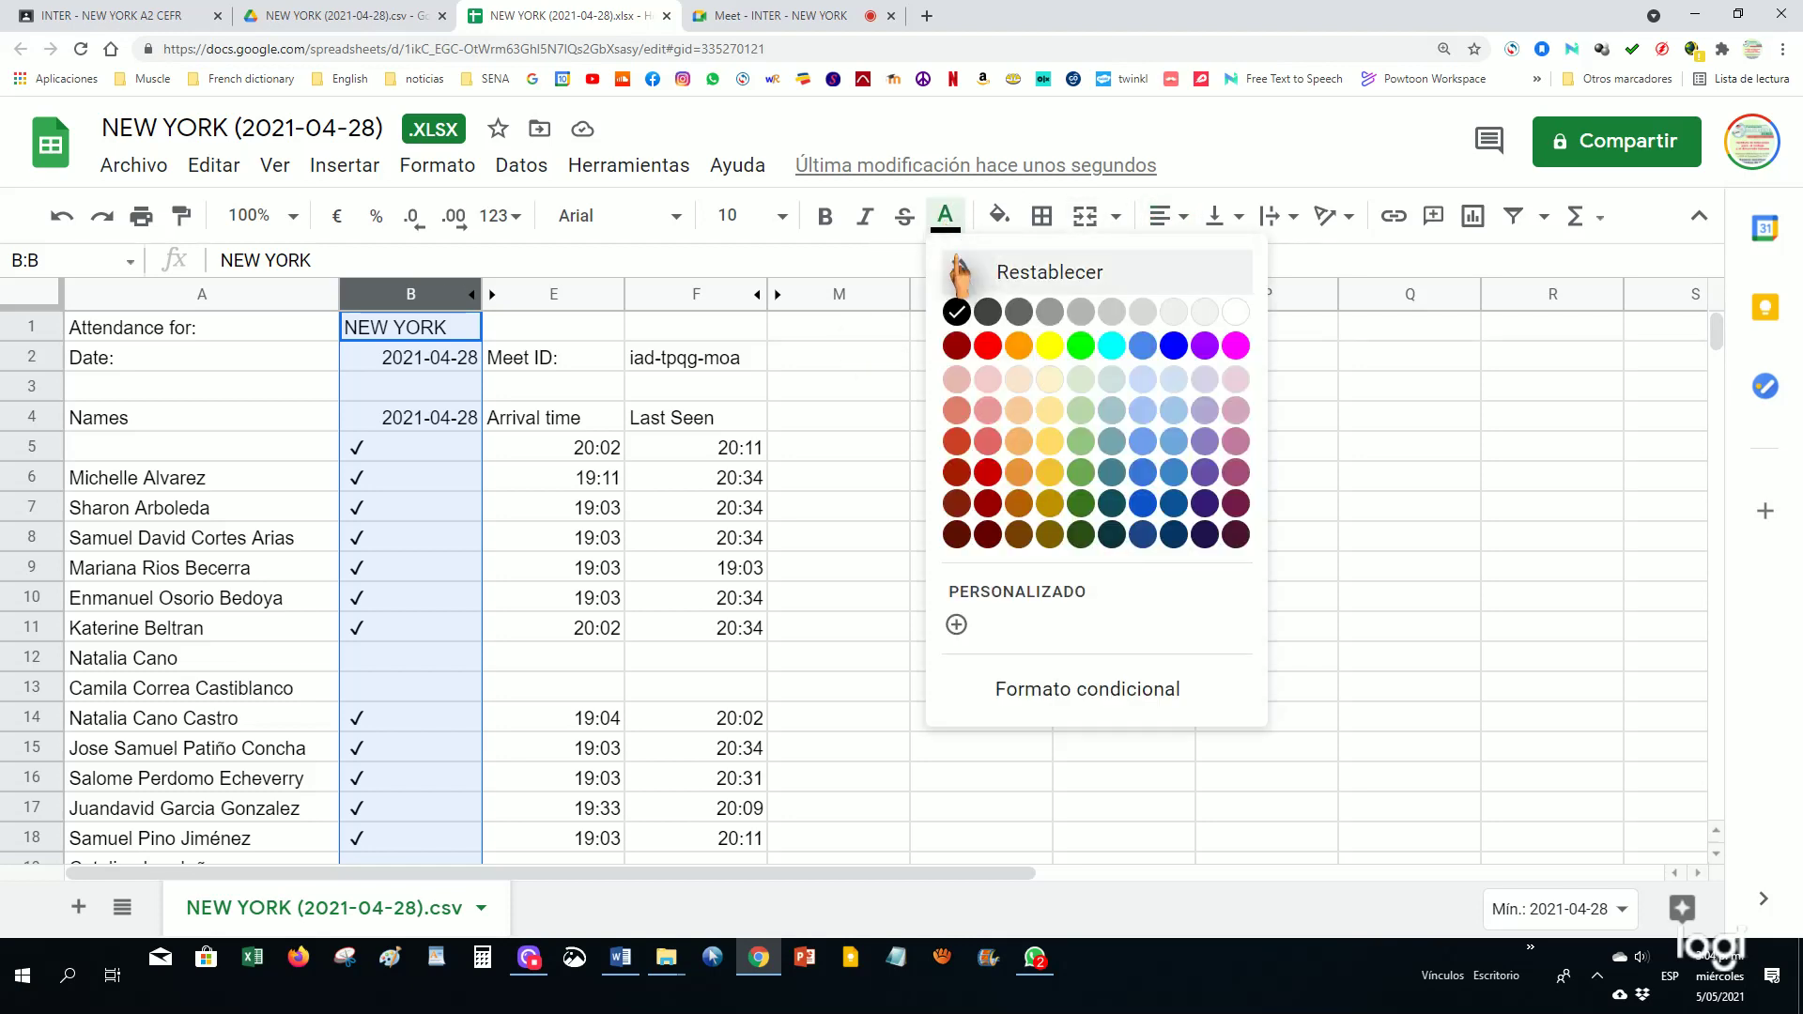
left_click(990, 351)
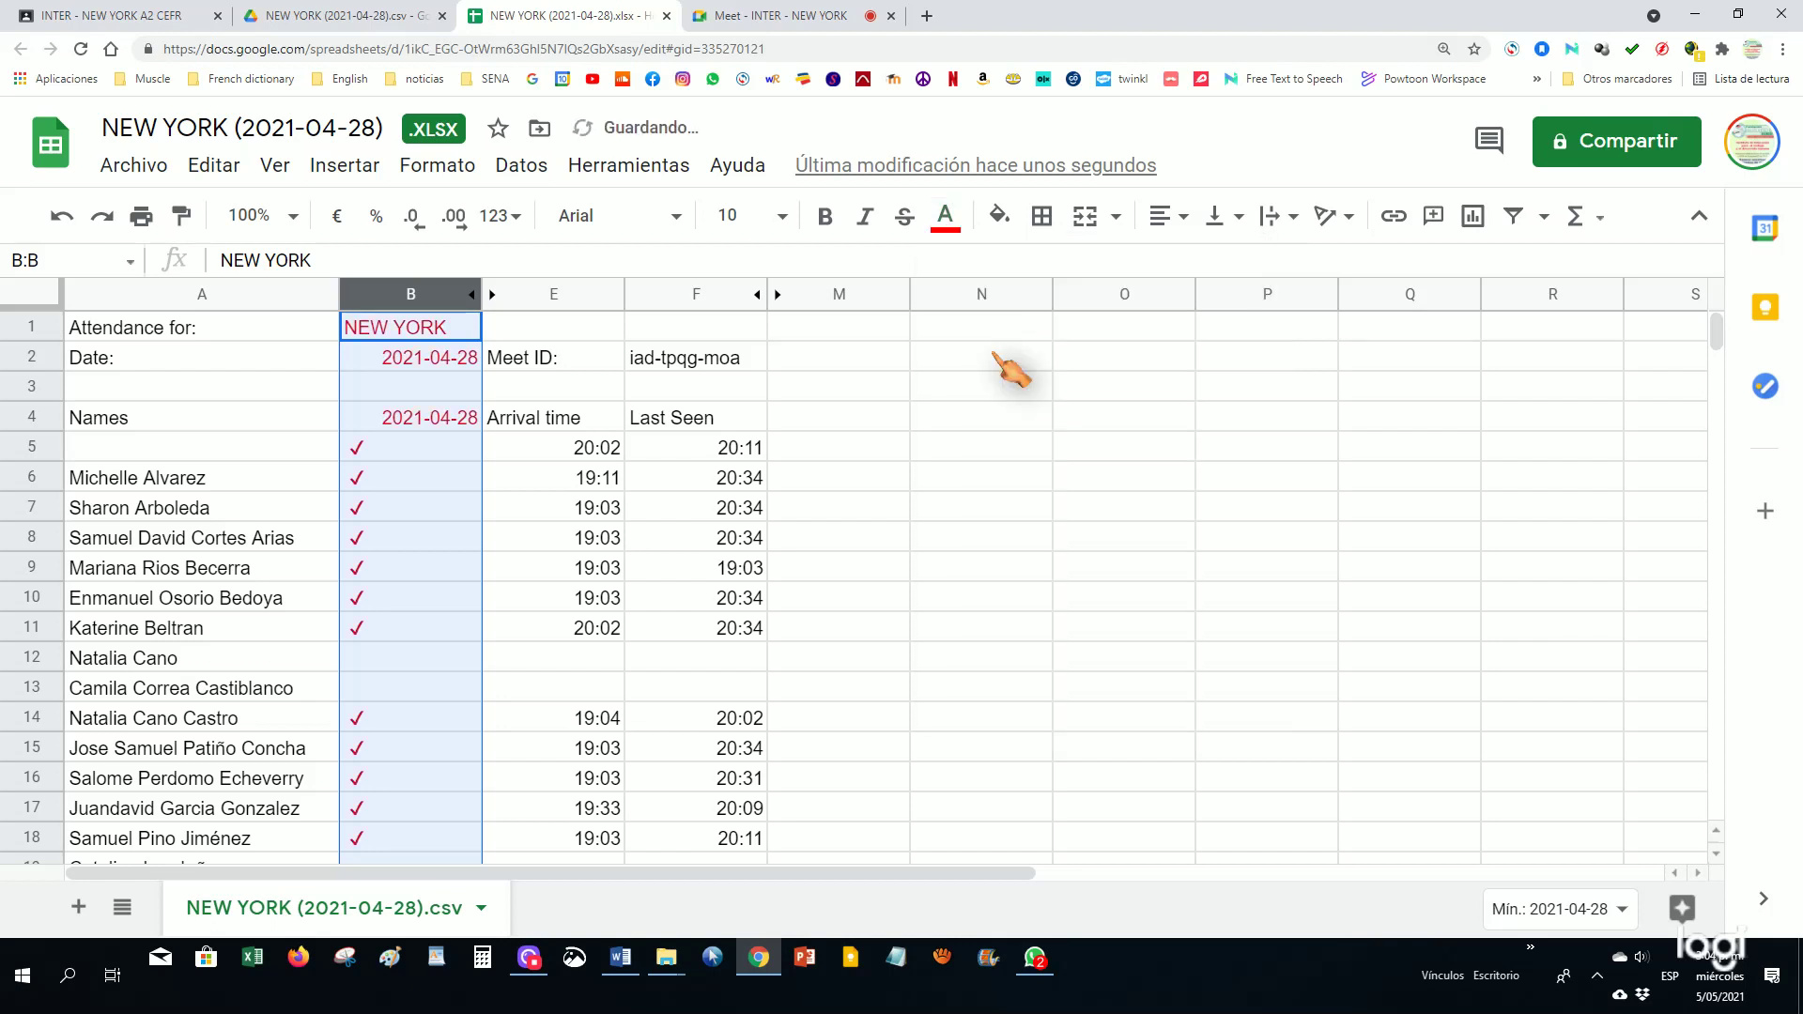
left_click(832, 232)
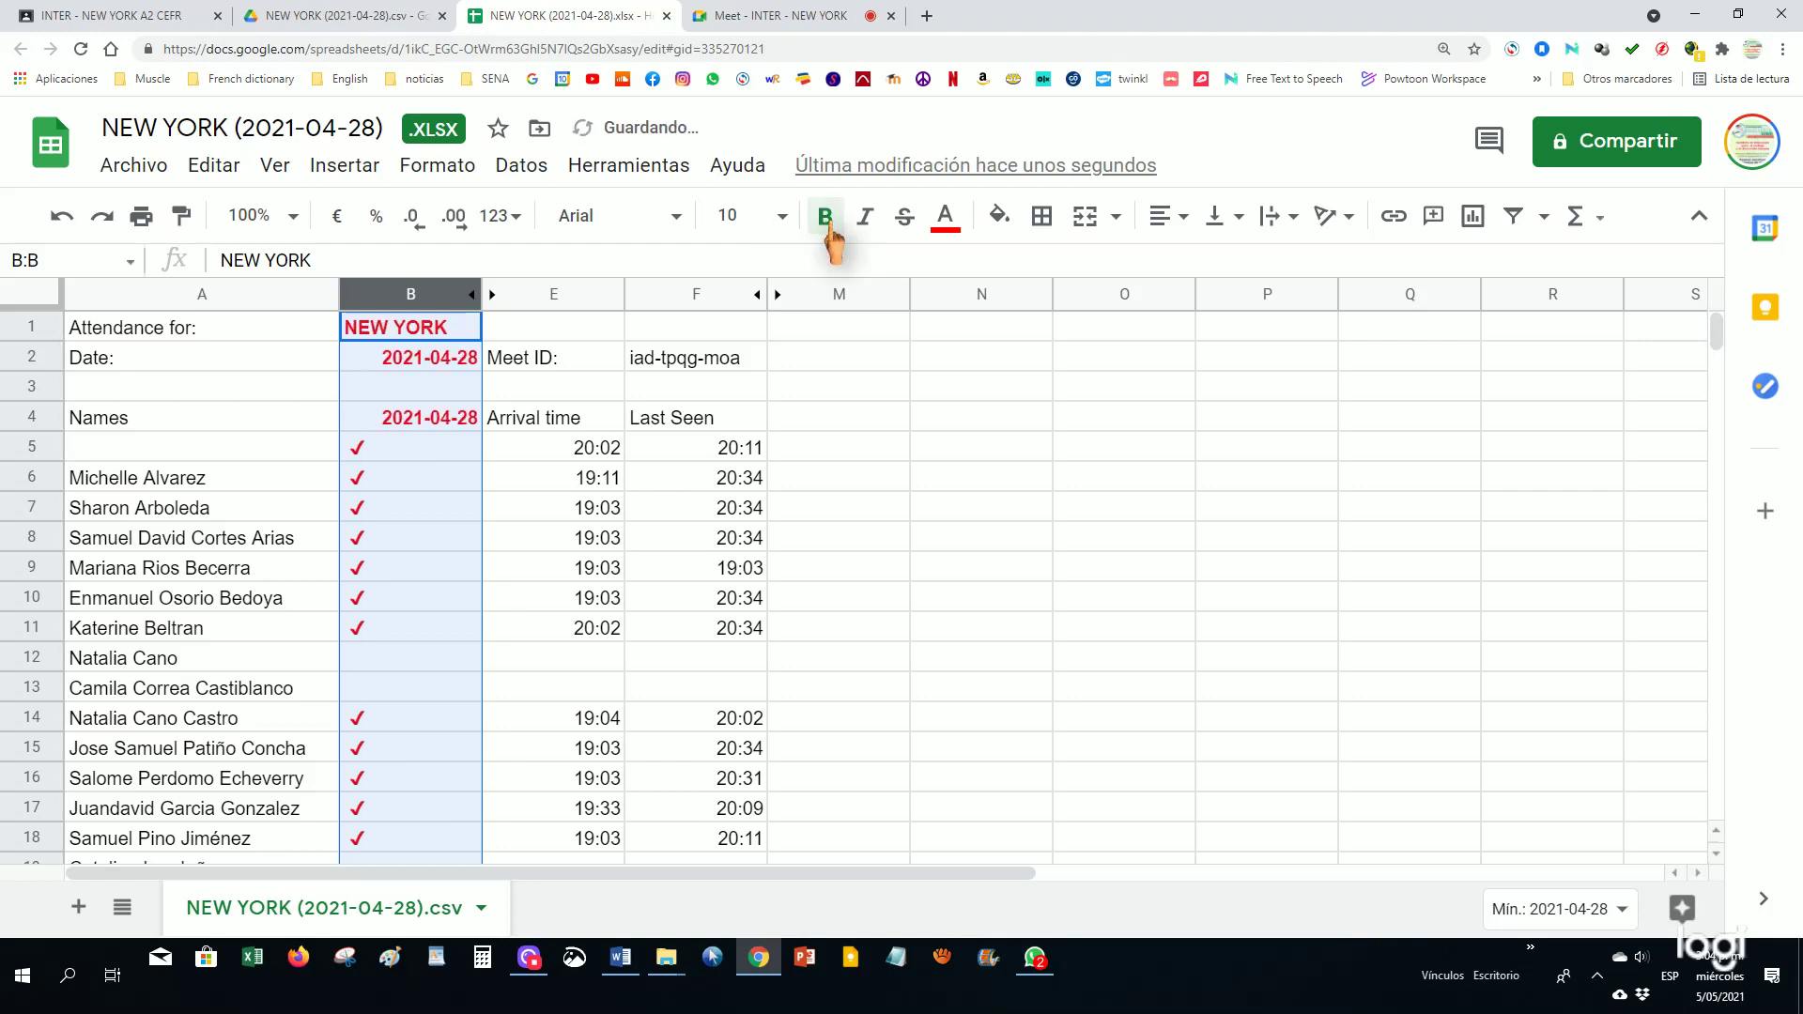
Make all of column A bold and colour the Names header in A4 red
left_click(159, 295)
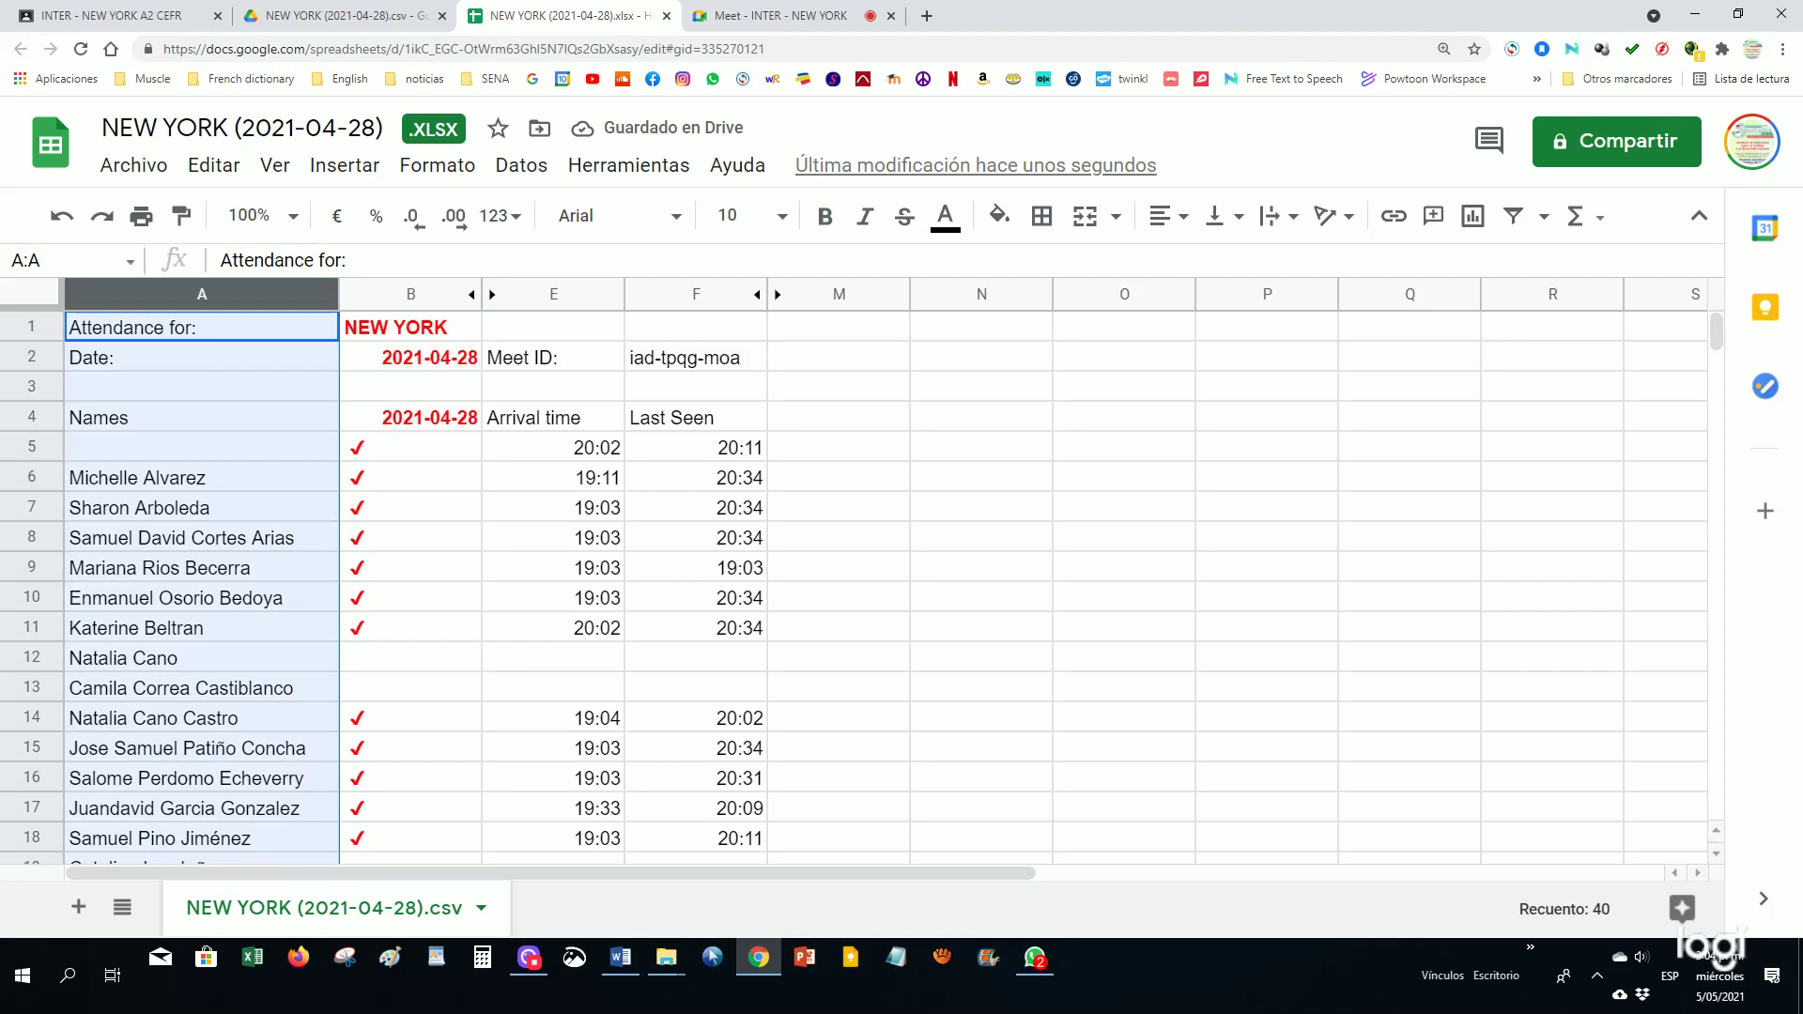
left_click(828, 218)
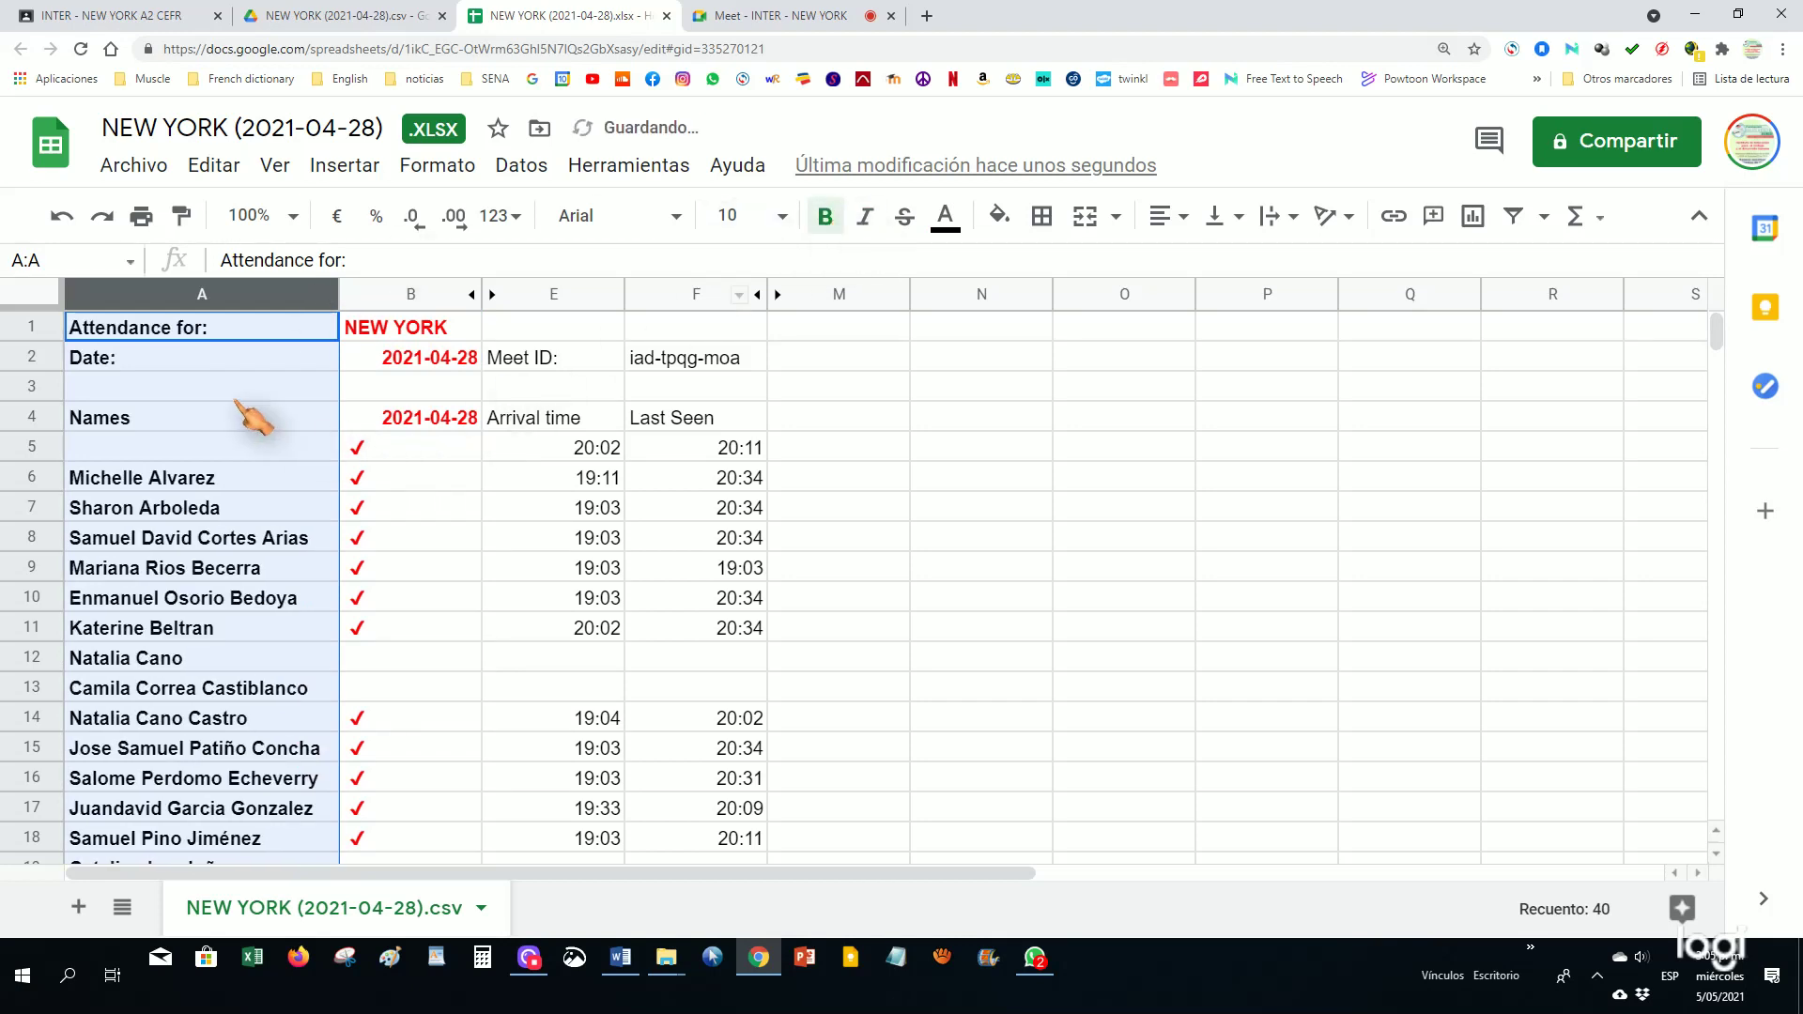
left_click(209, 420)
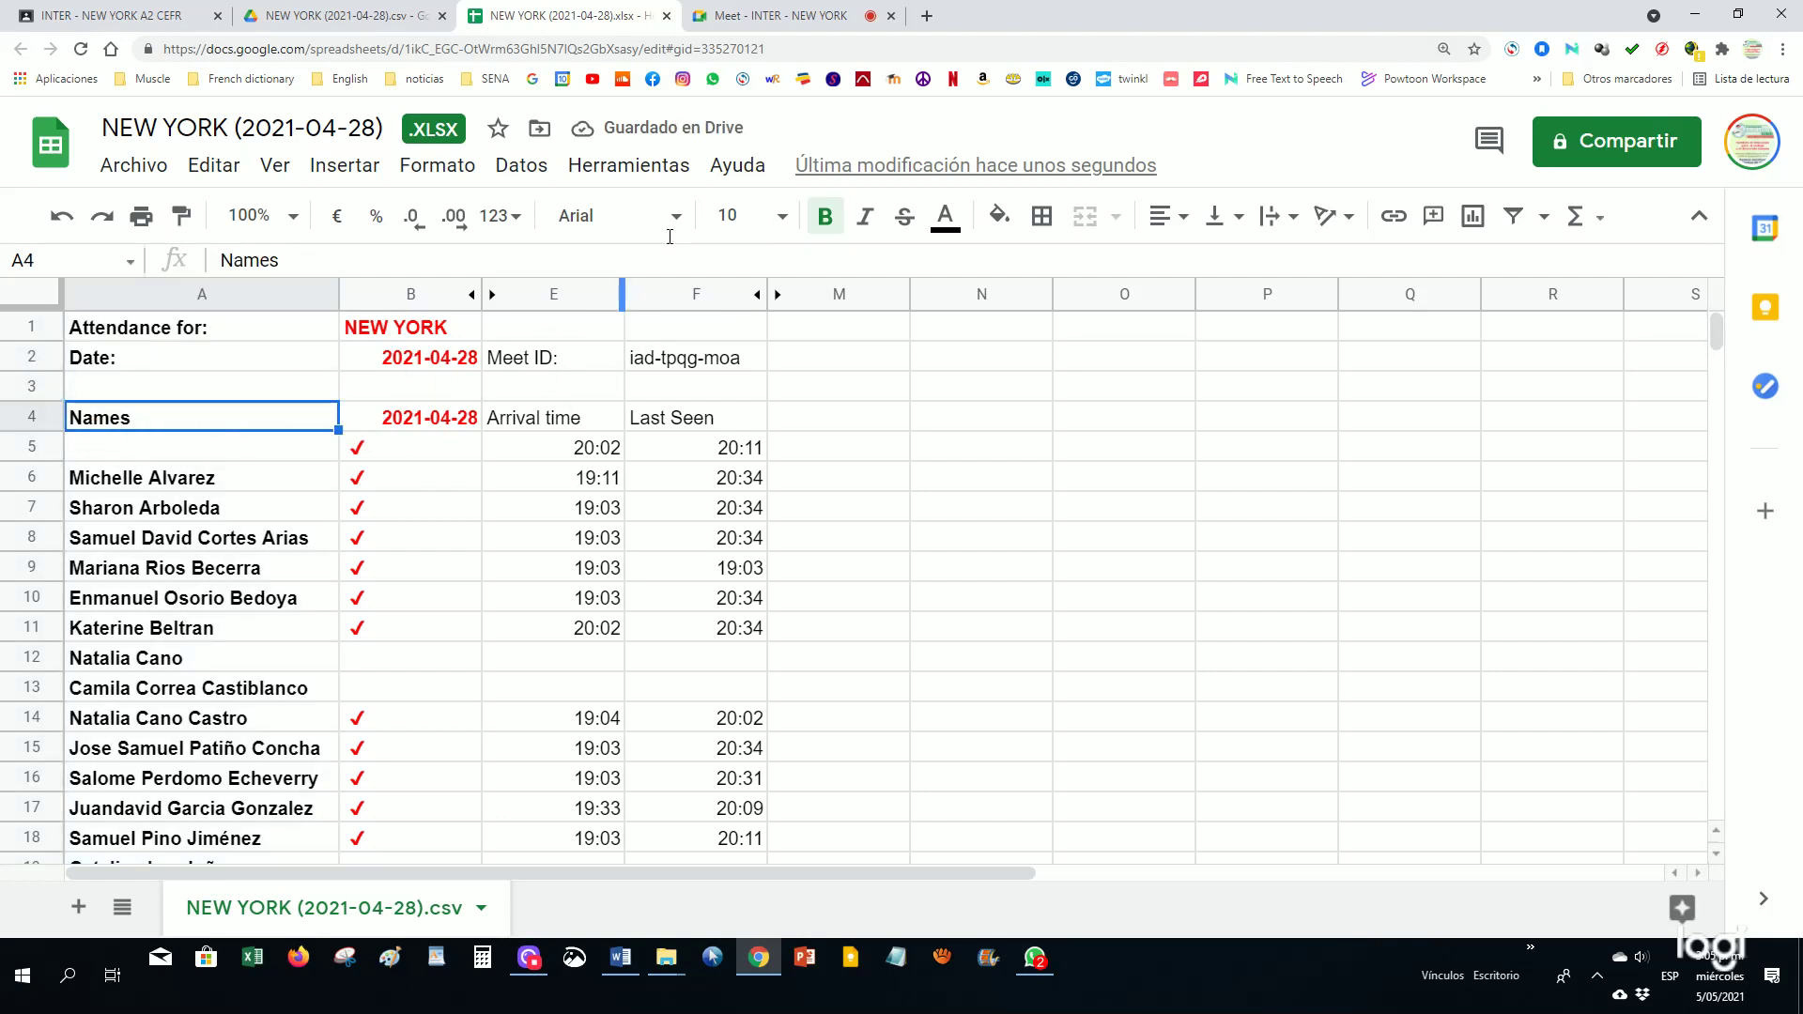
left_click(945, 224)
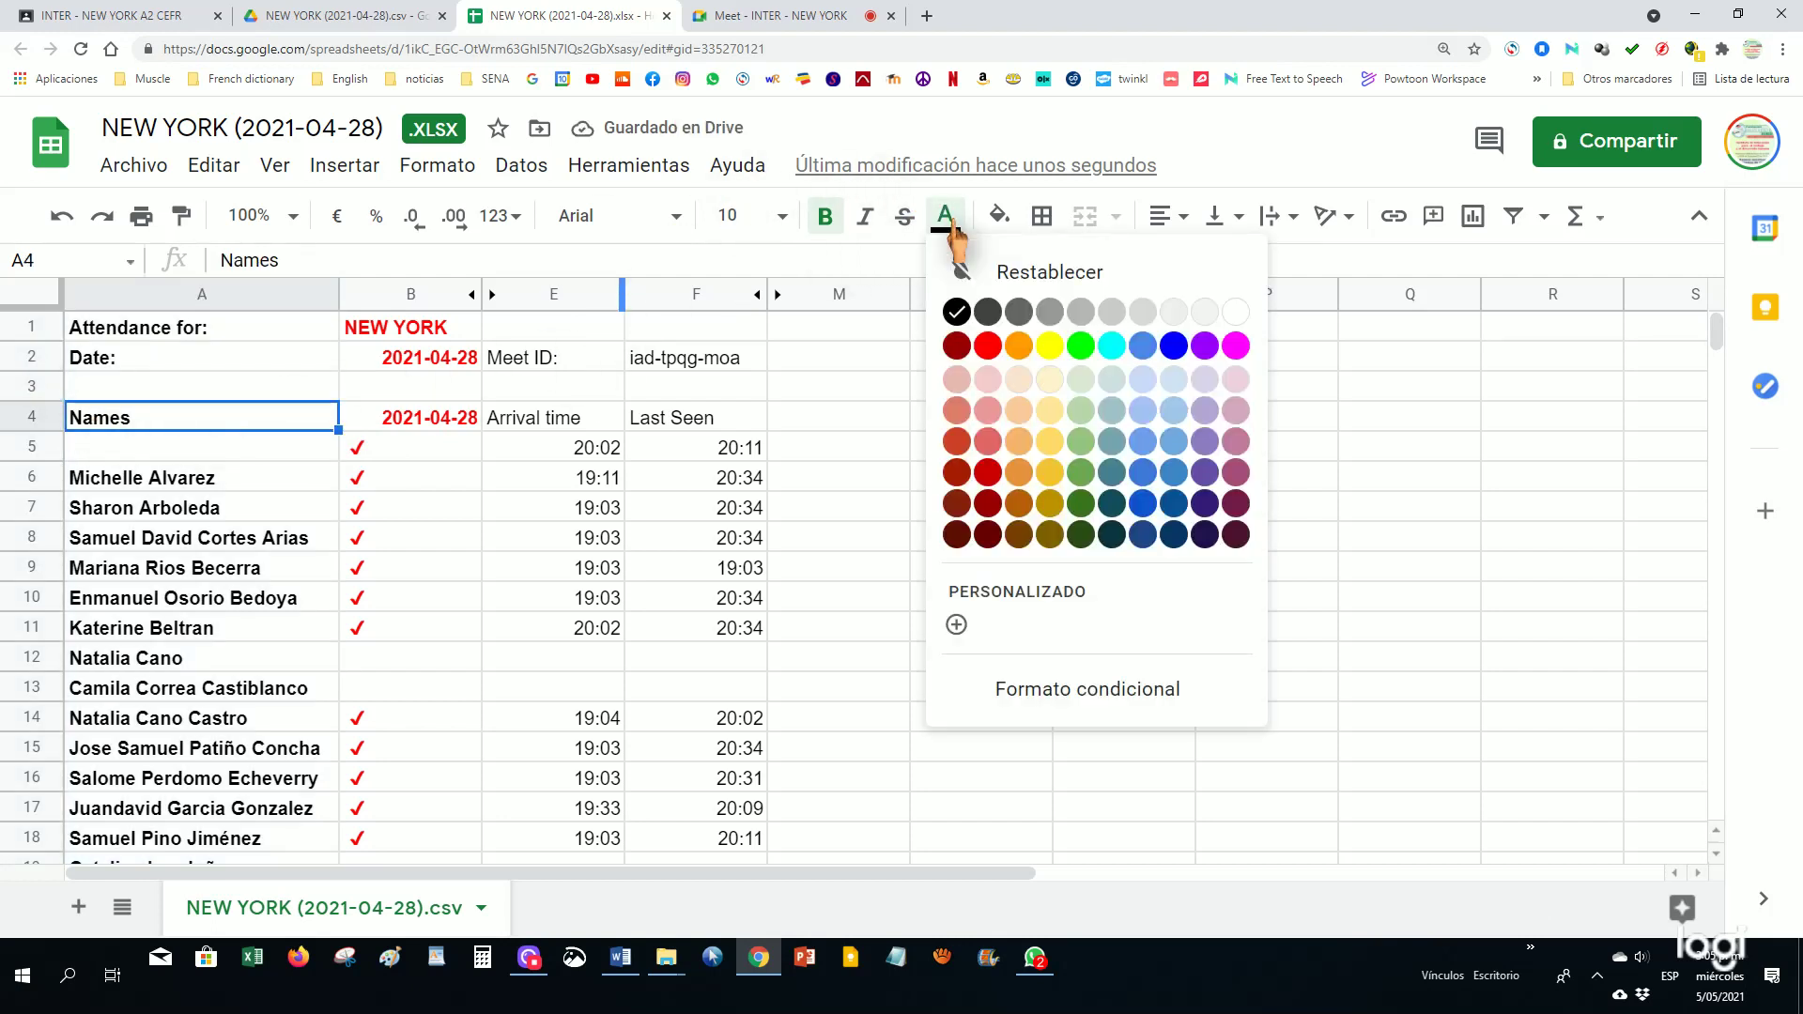
left_click(986, 347)
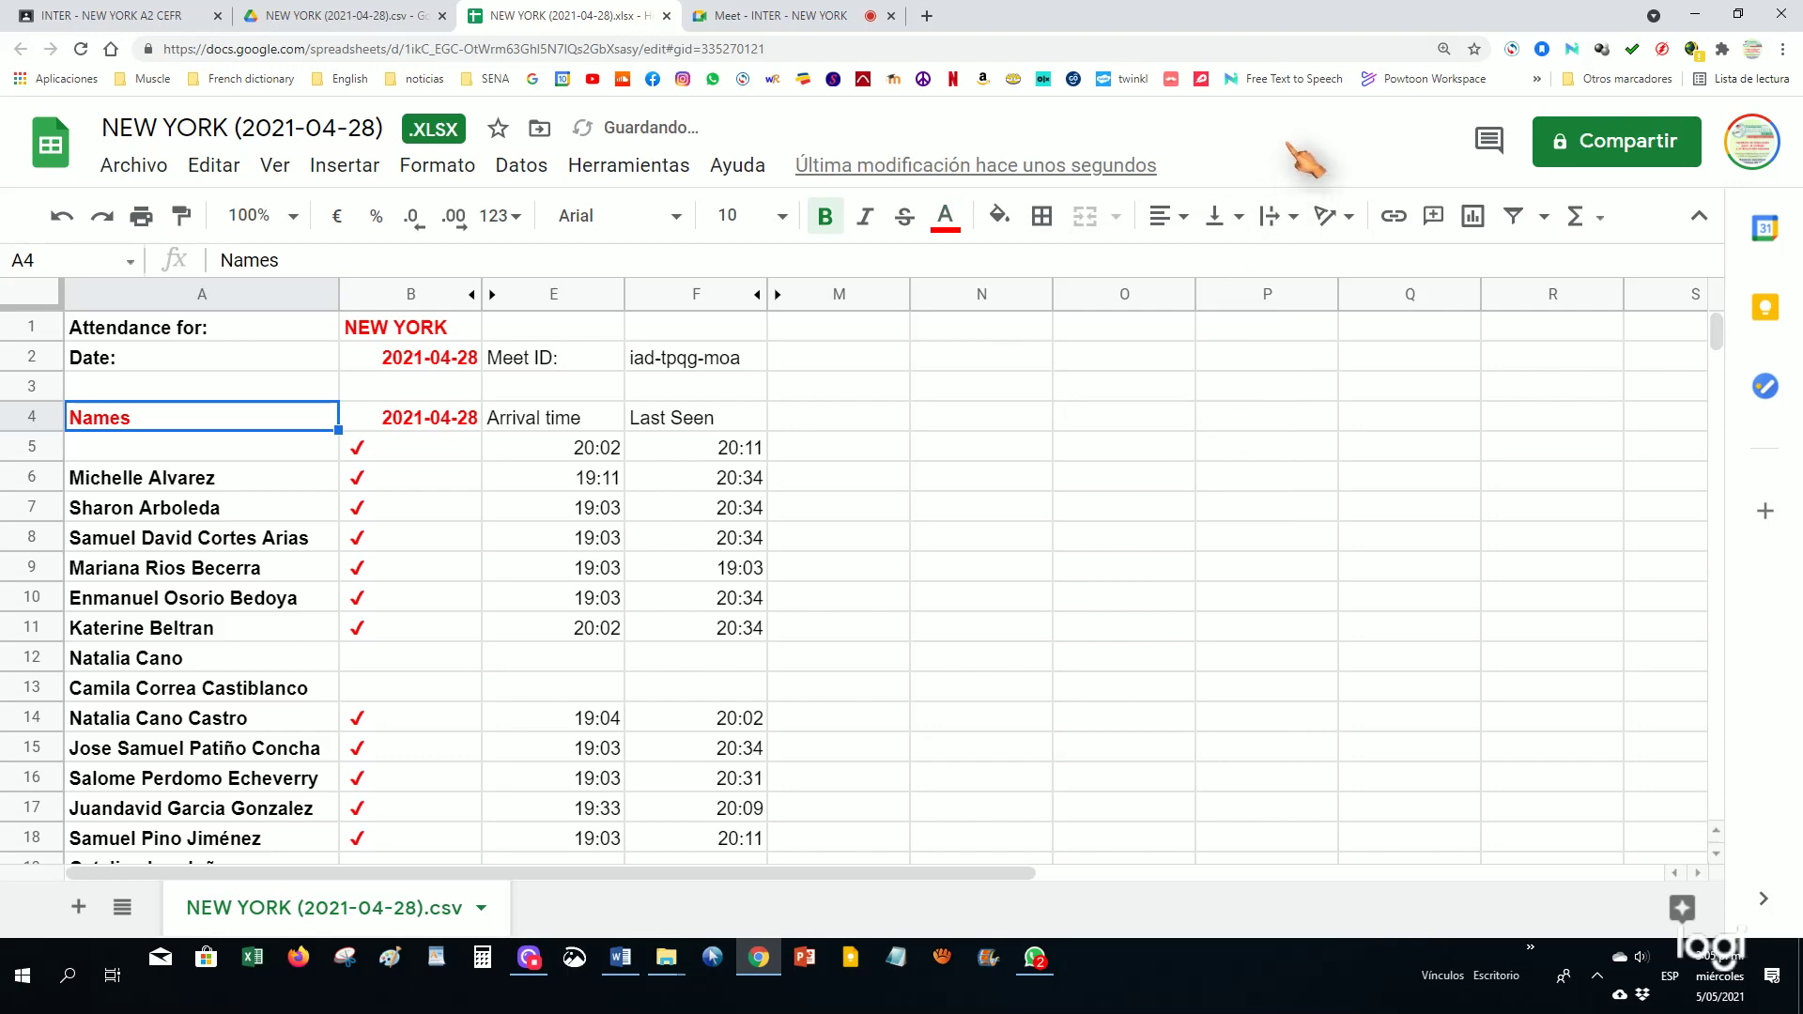
Check the list for repeated students and delete row 36, the duplicate entry without a check mark
scroll(1143, 448, "down", 3)
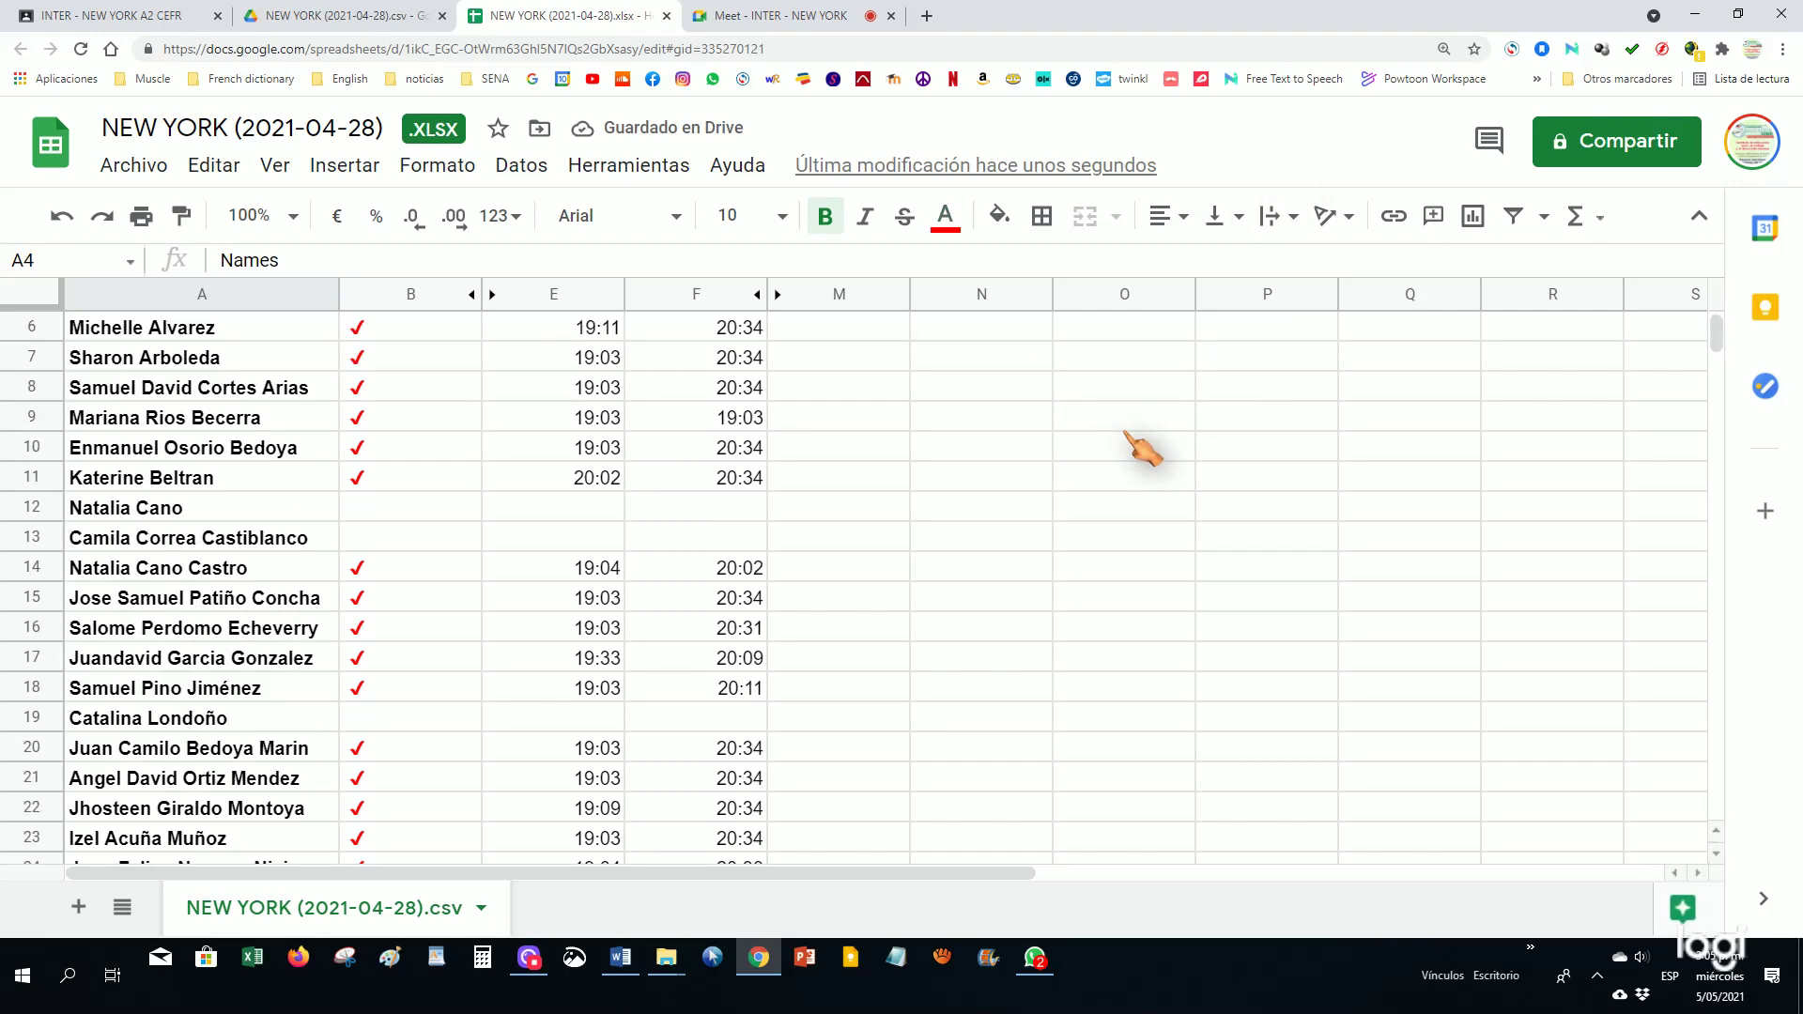
scroll(1143, 448, "up", 3)
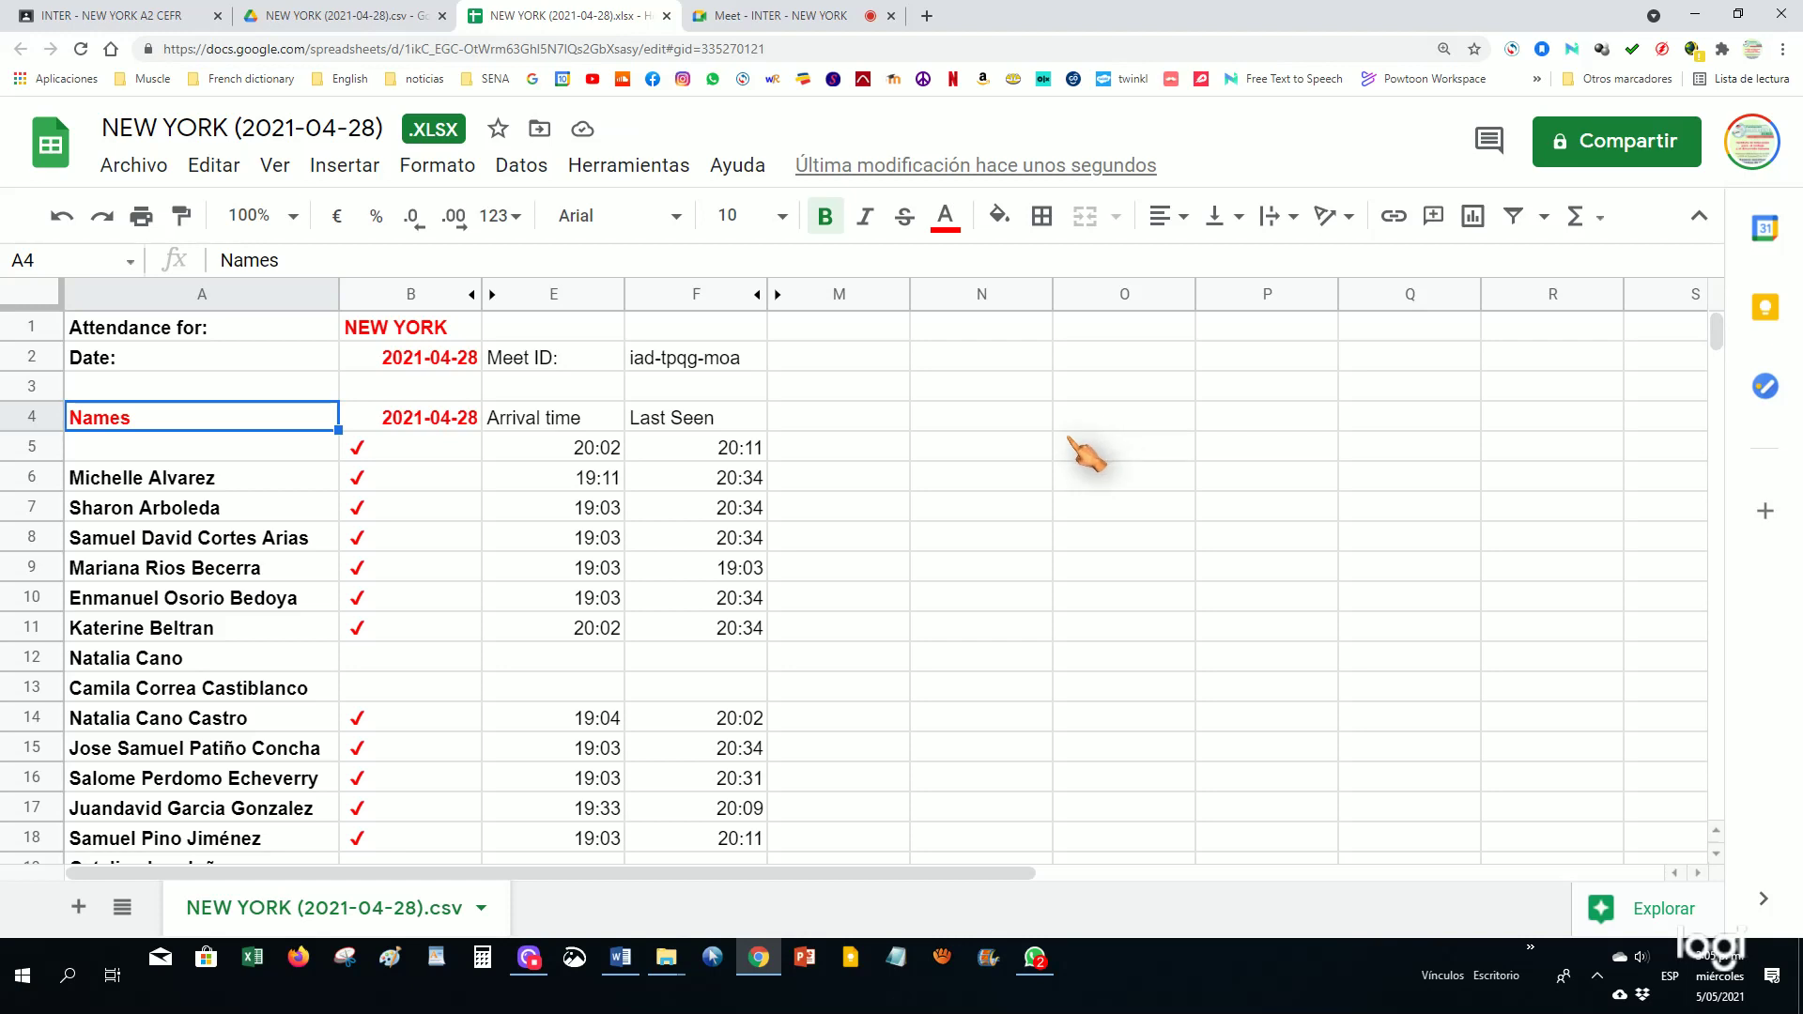
scroll(1088, 456, "down", 1)
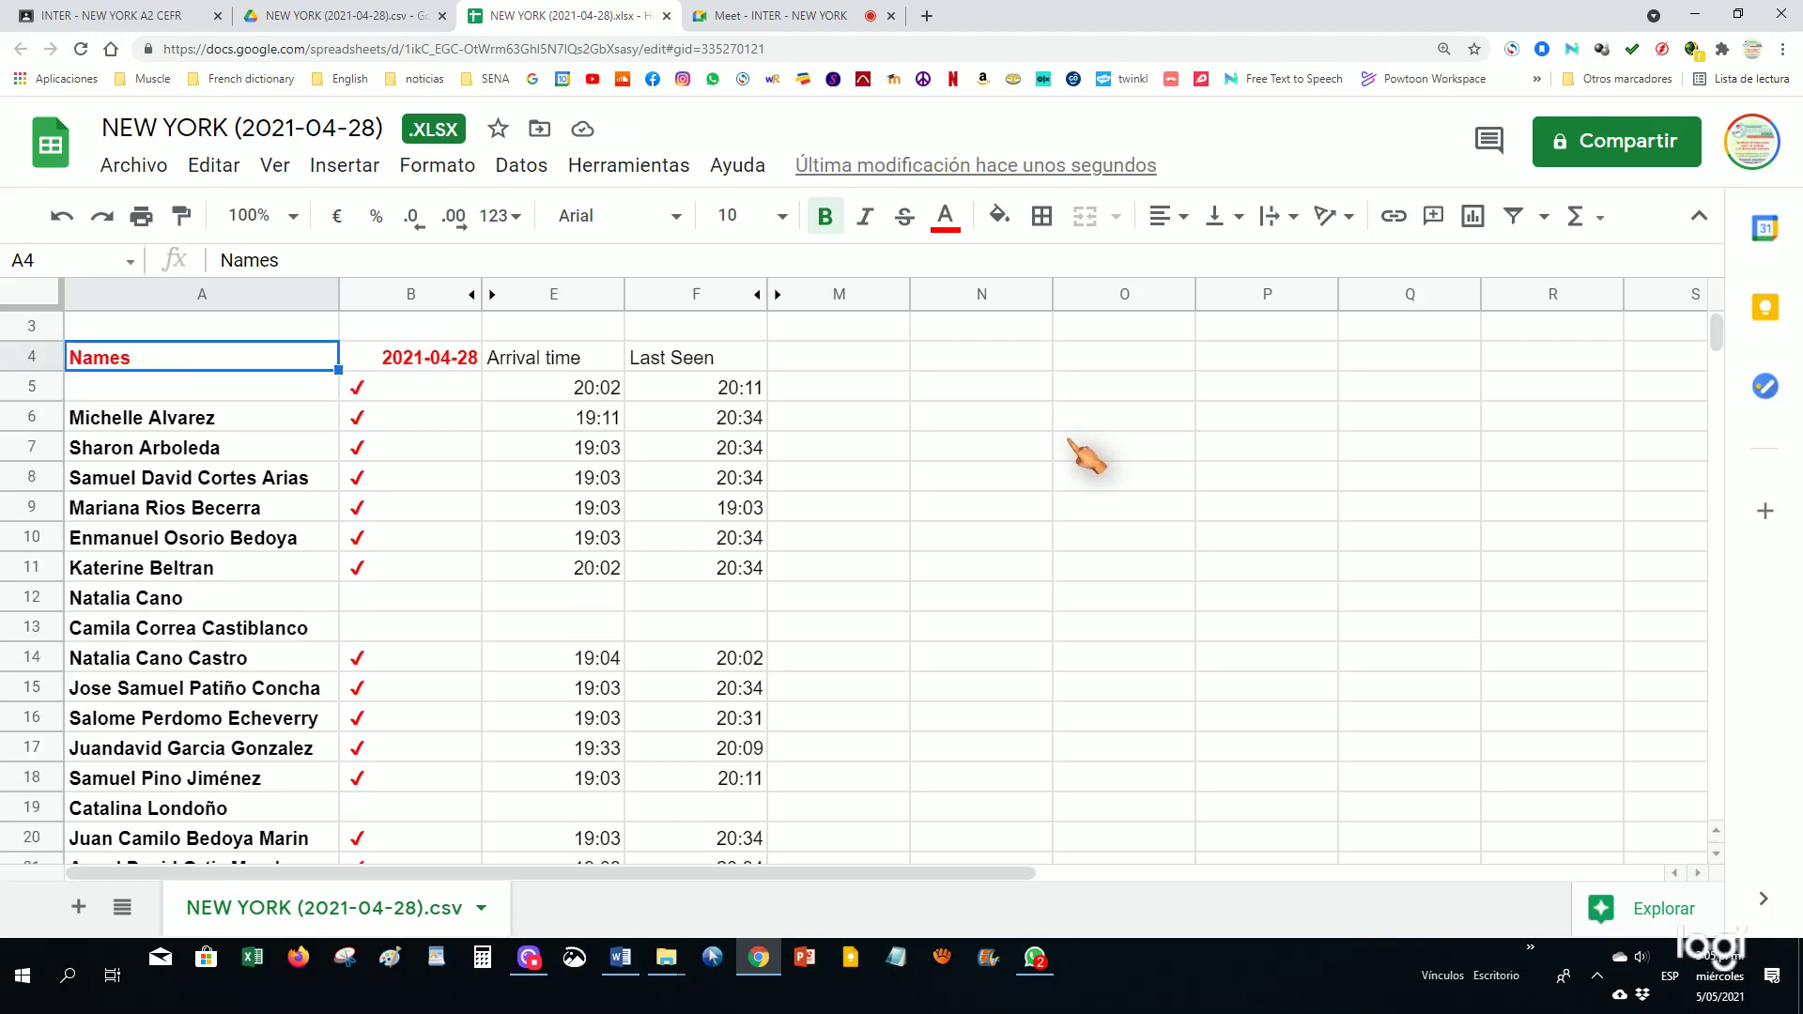
scroll(1085, 460, "down", 1)
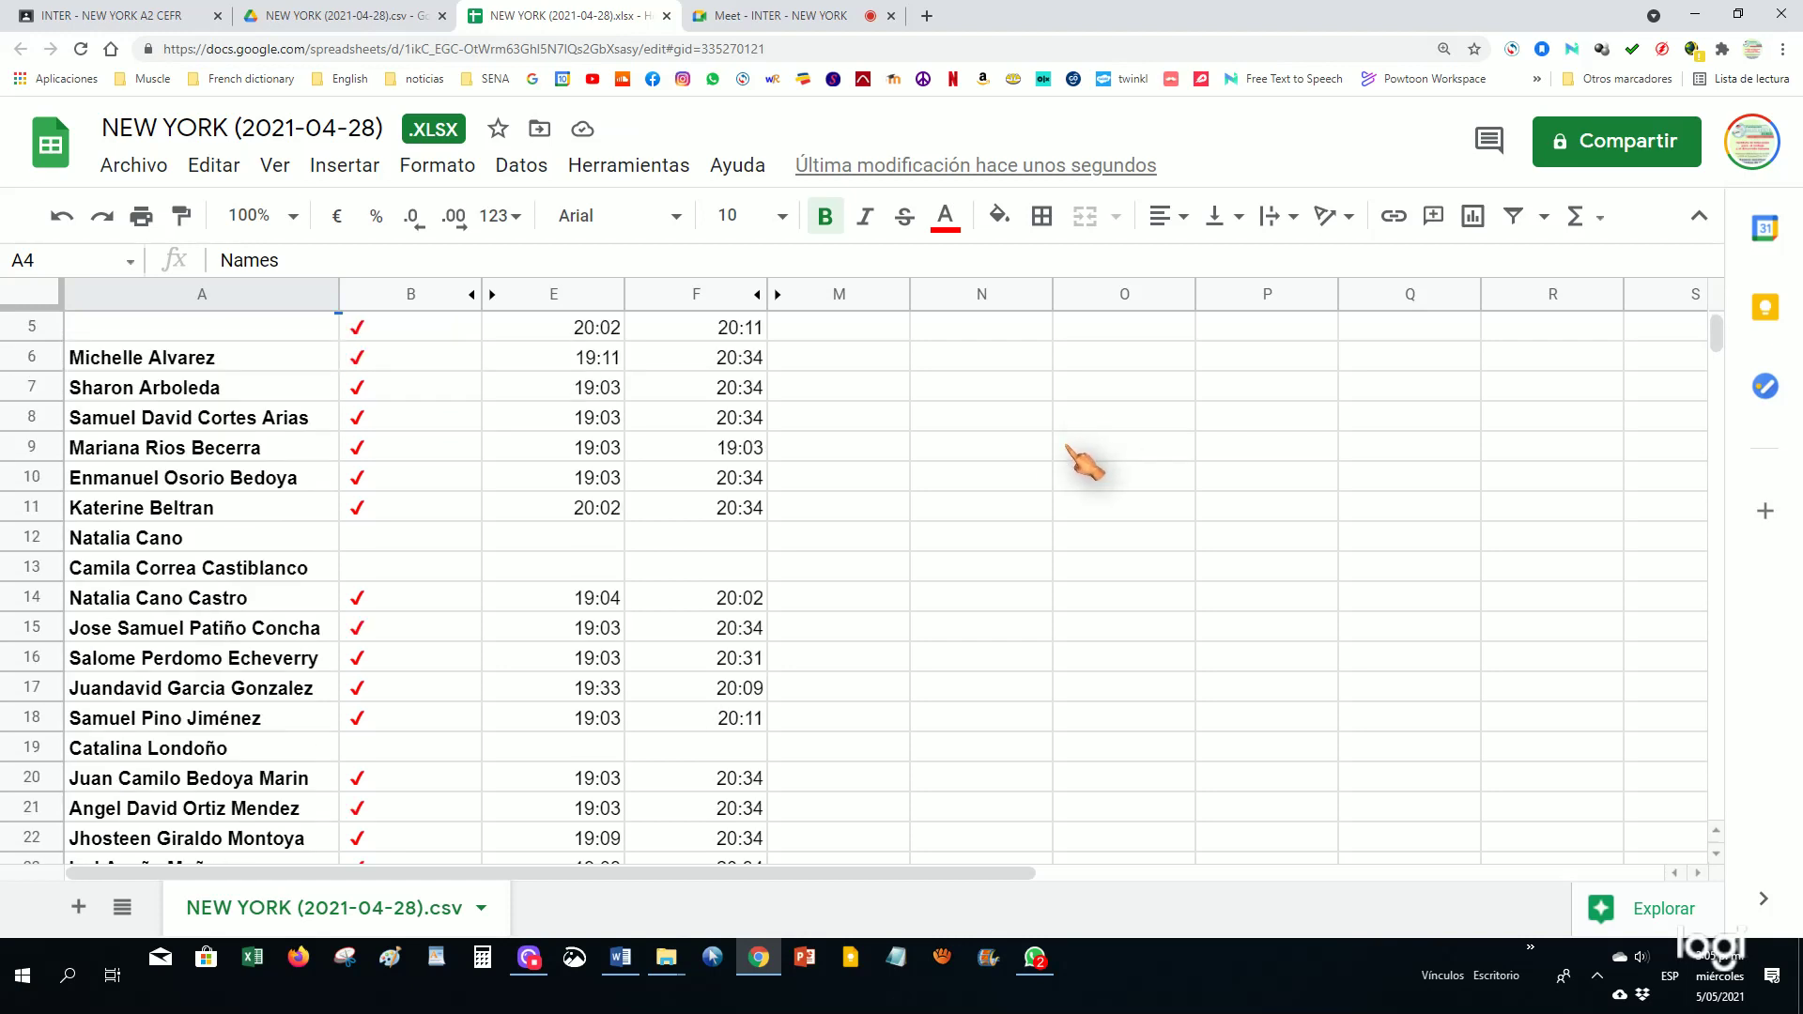
scroll(455, 544, "down", 3)
scroll(454, 542, "down", 3)
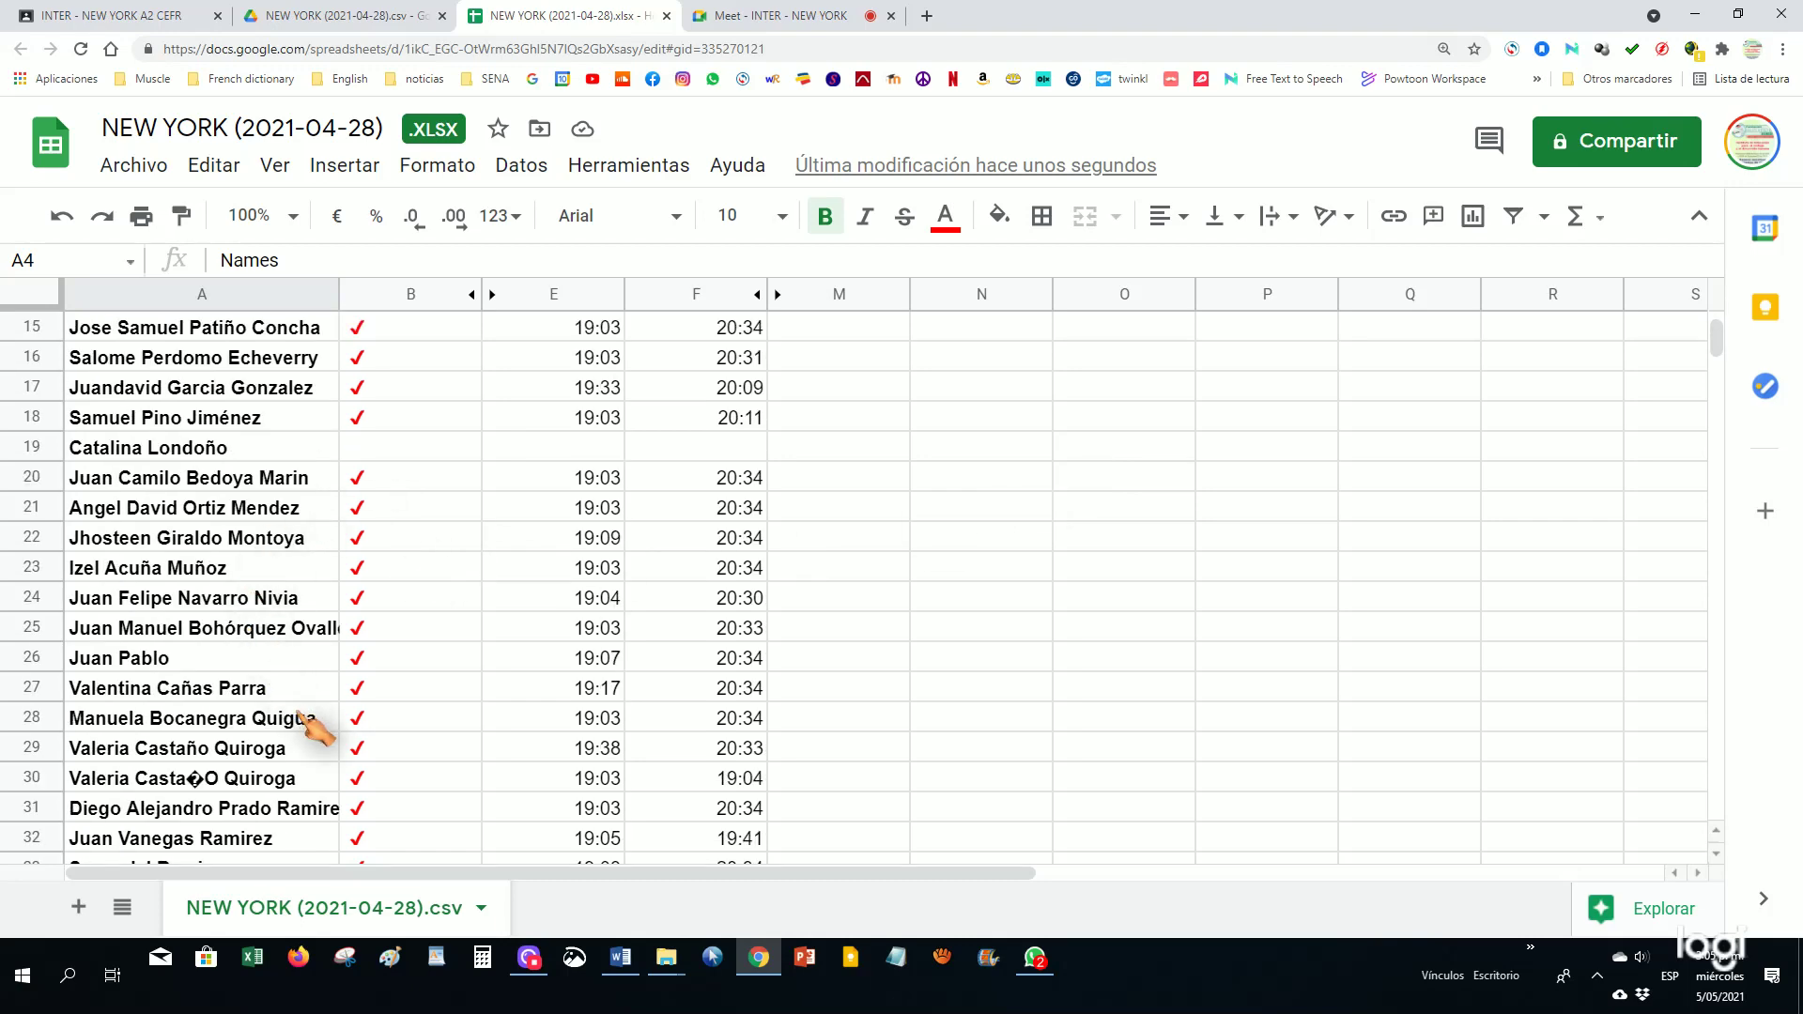
scroll(335, 751, "down", 6)
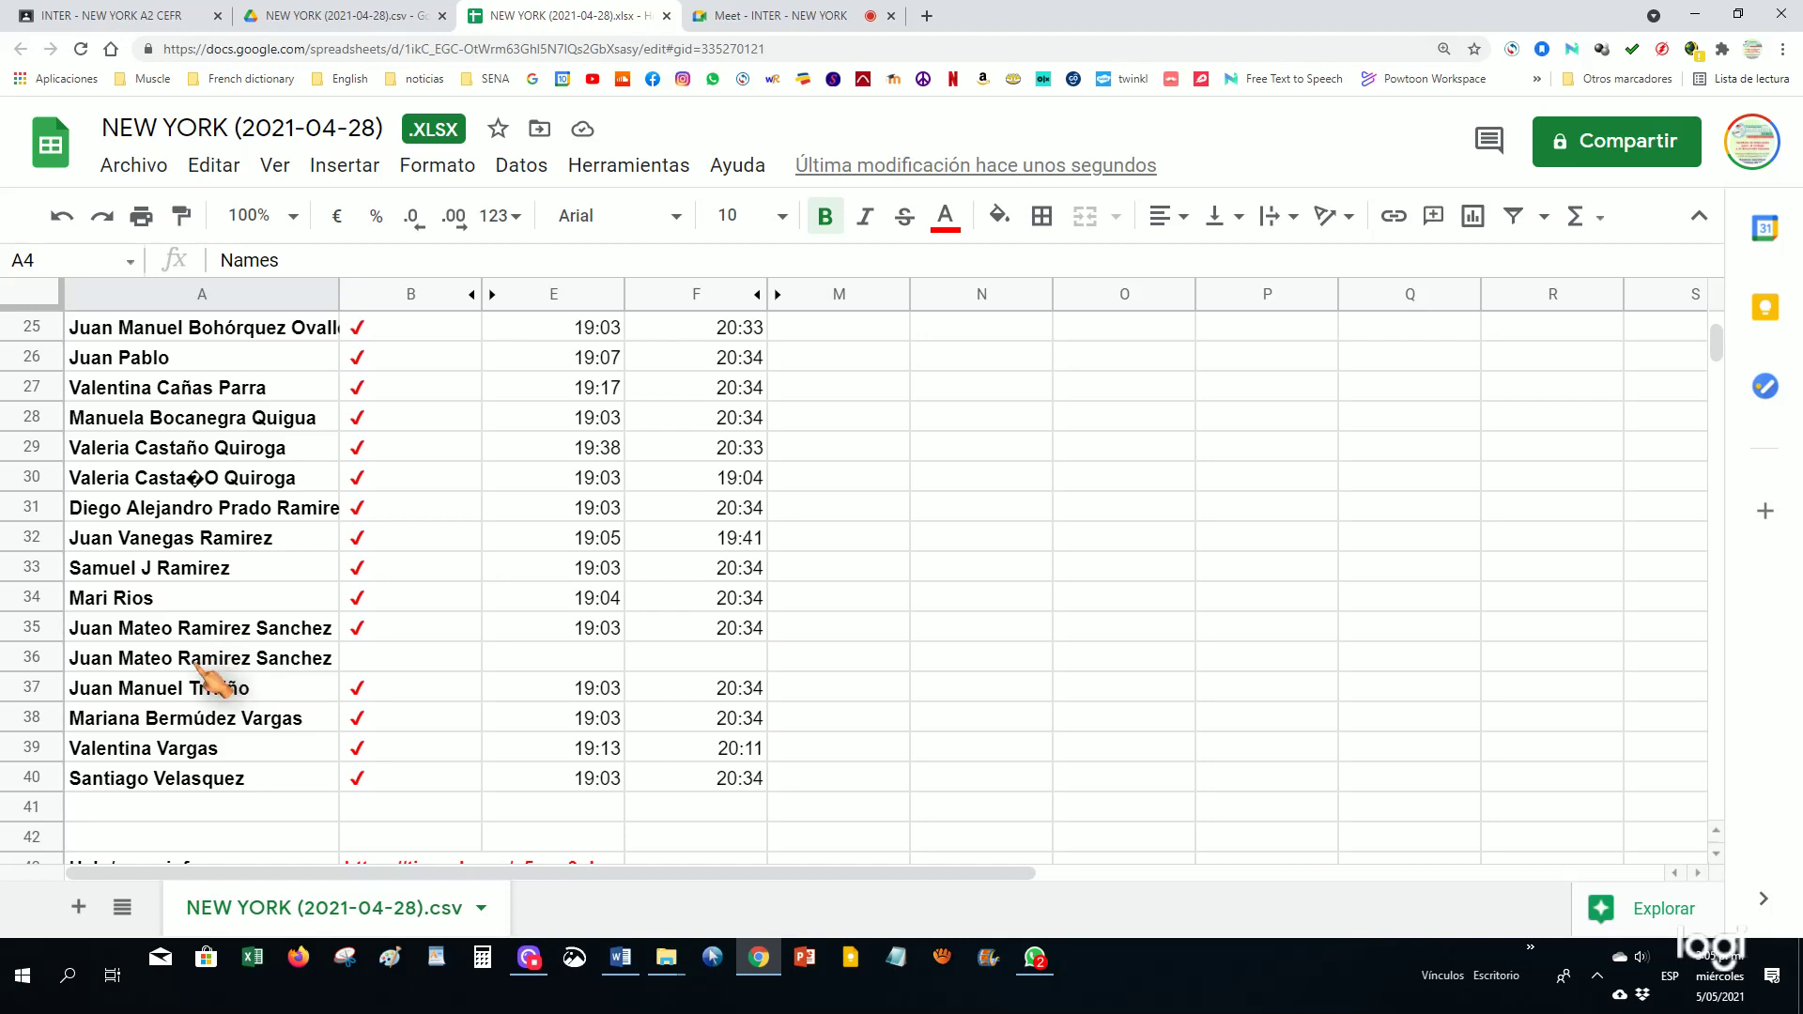
left_click(33, 660)
right_click(37, 660)
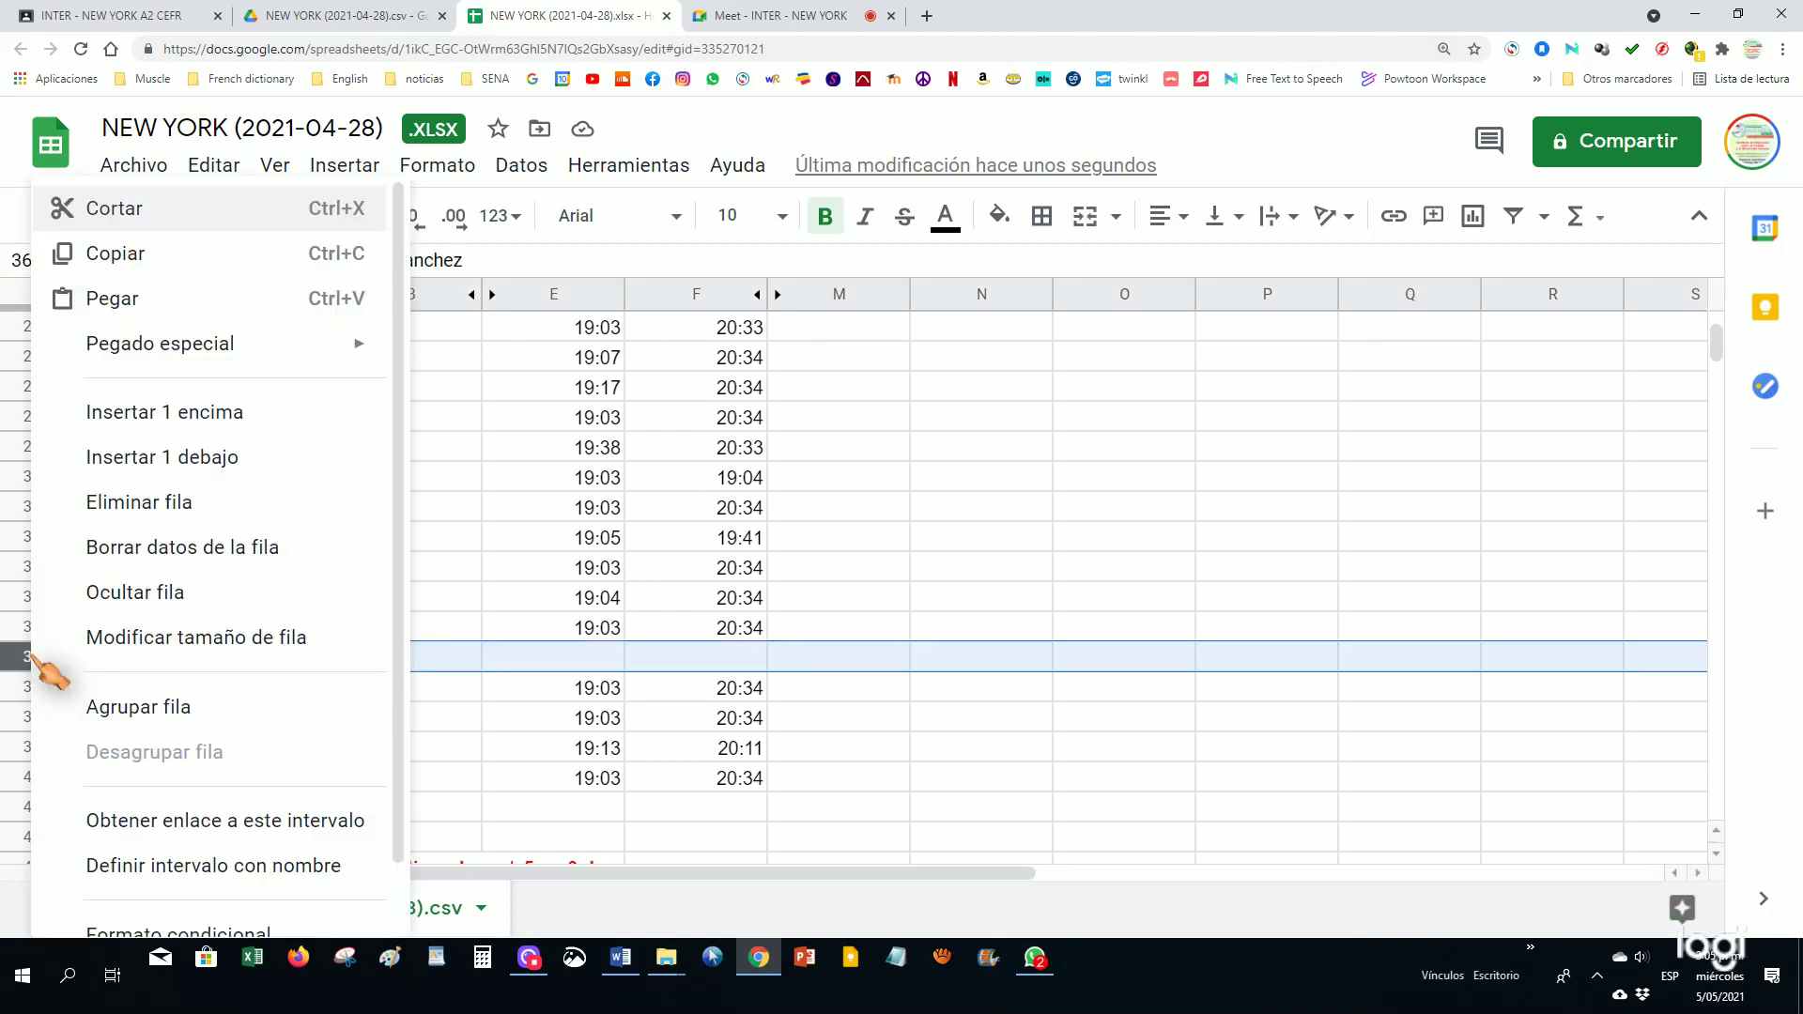
left_click(158, 511)
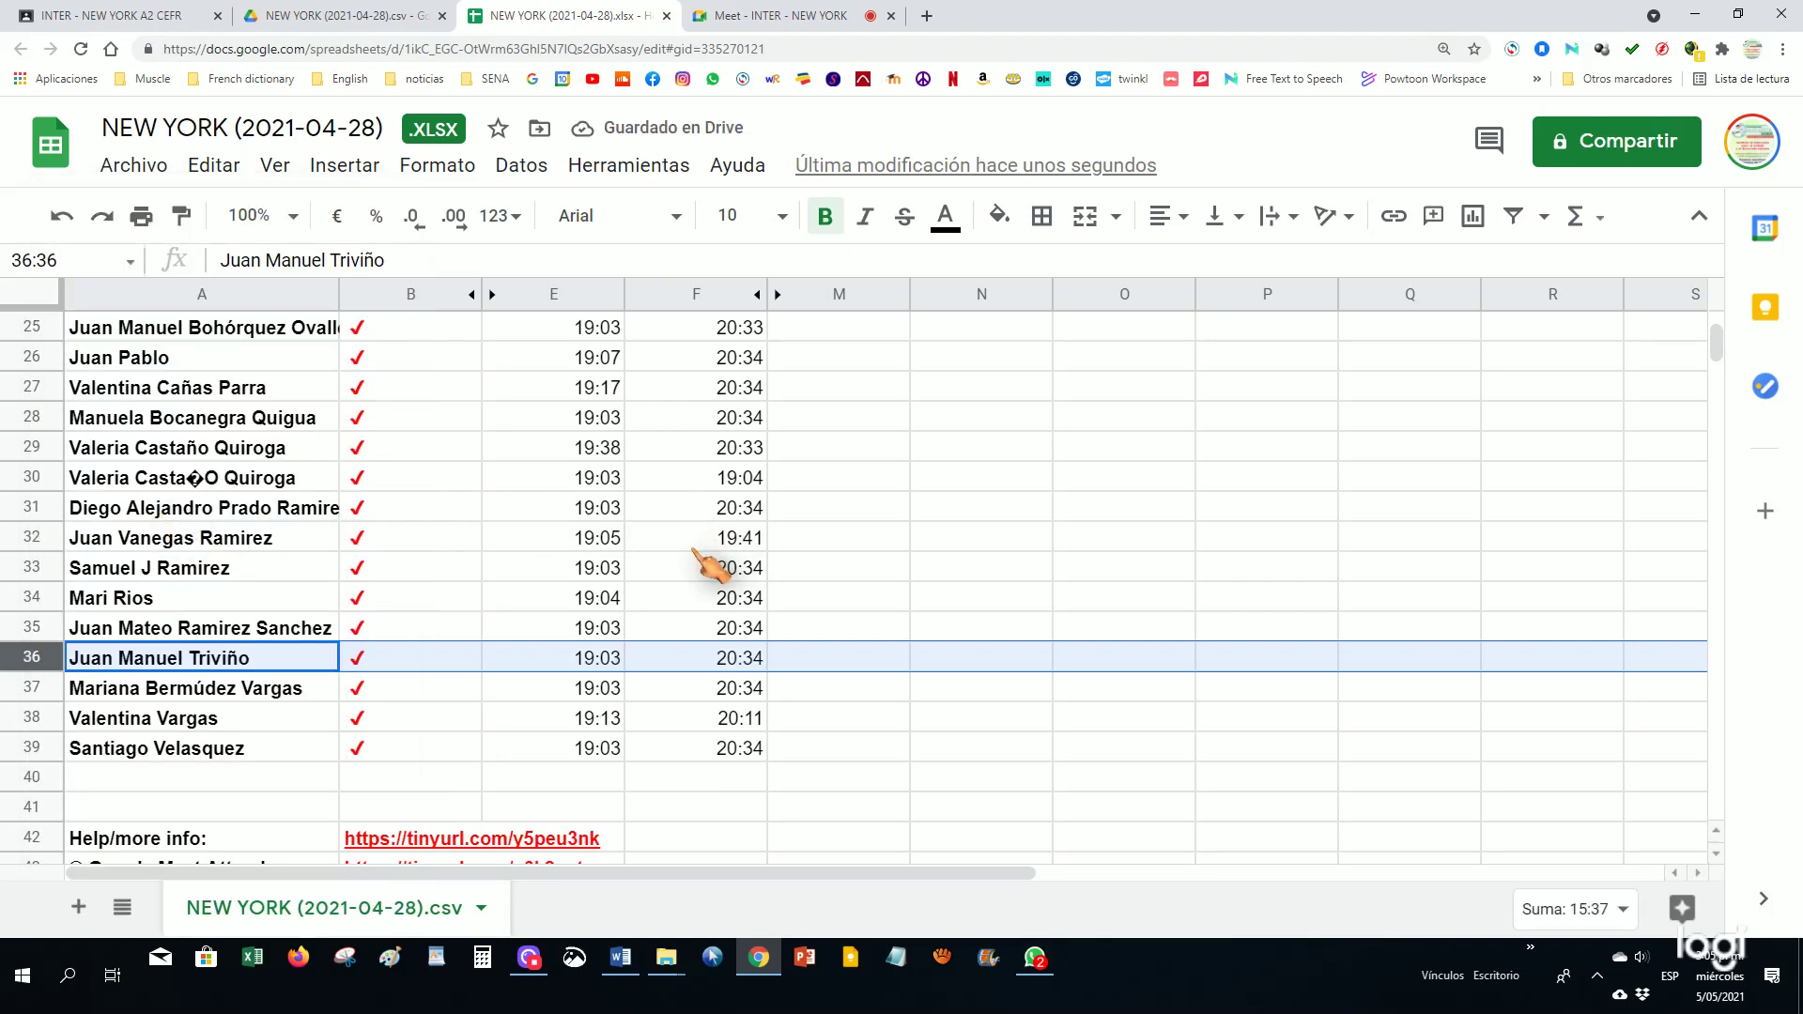
Add a filter to the attendance table from the Names header in row 4 and sort the names A → Z
scroll(310, 587, "up", 3)
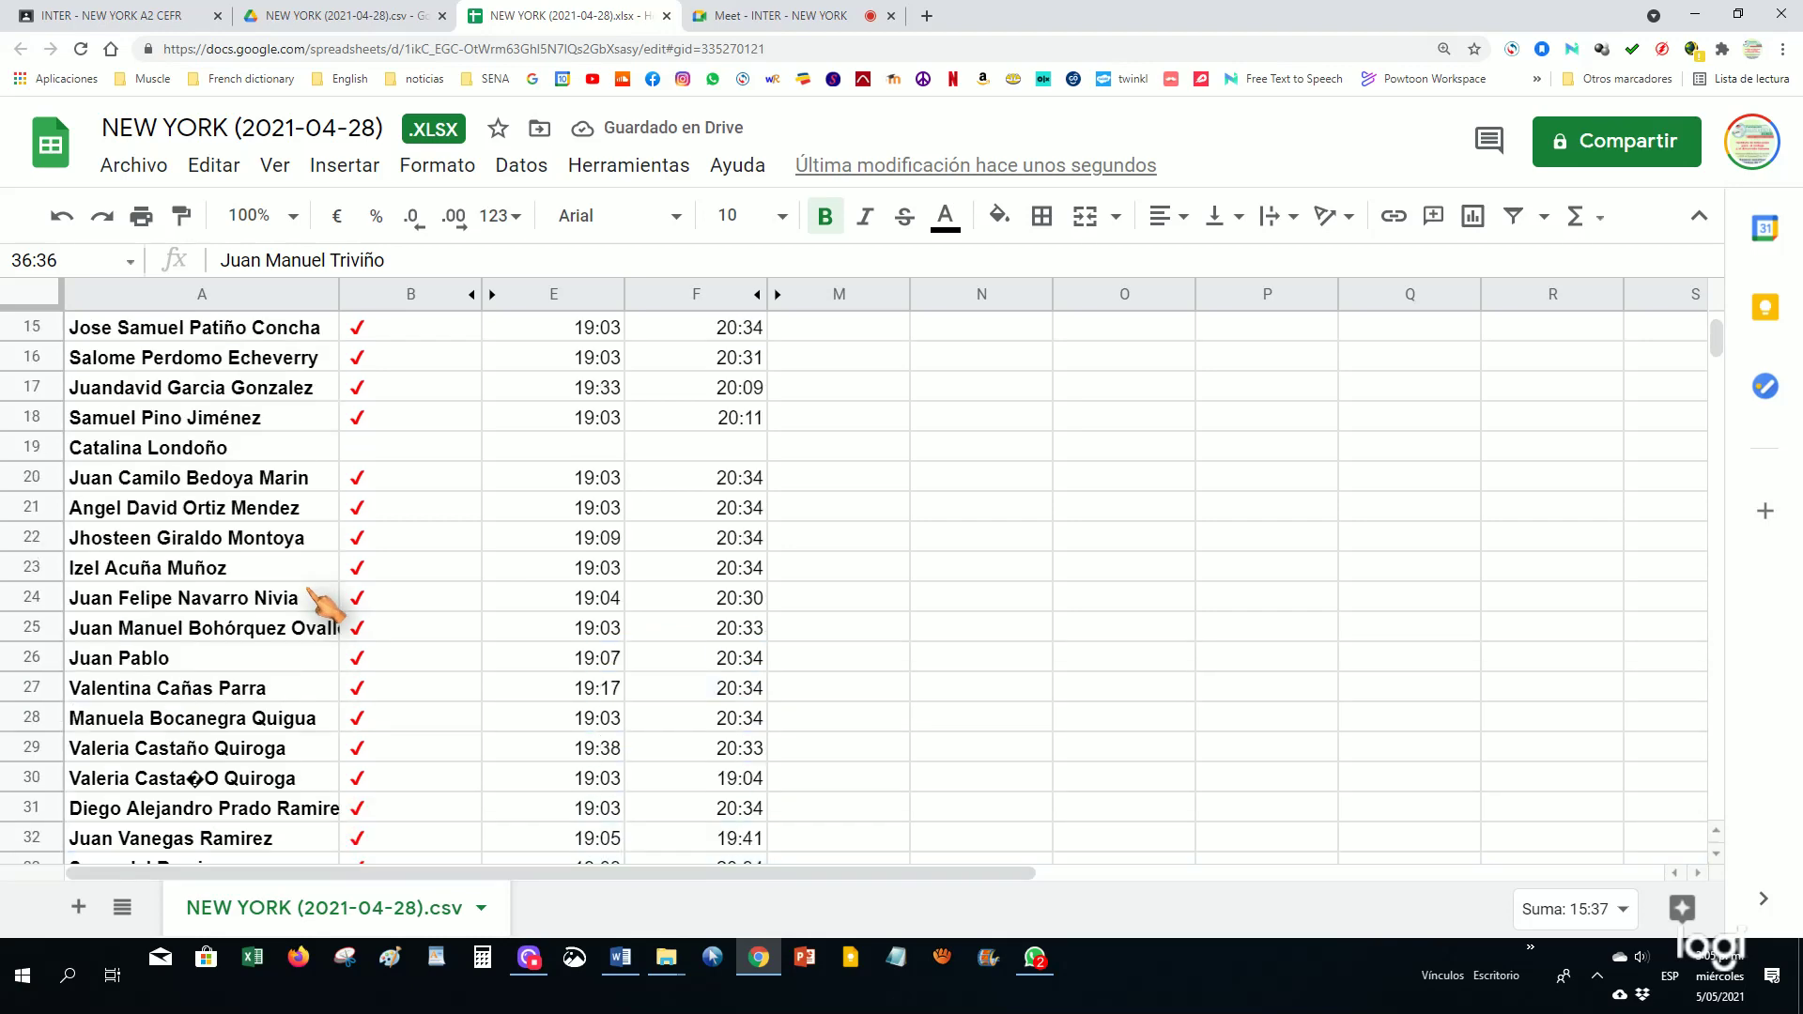
scroll(338, 620, "up", 2)
scroll(328, 629, "down", 2)
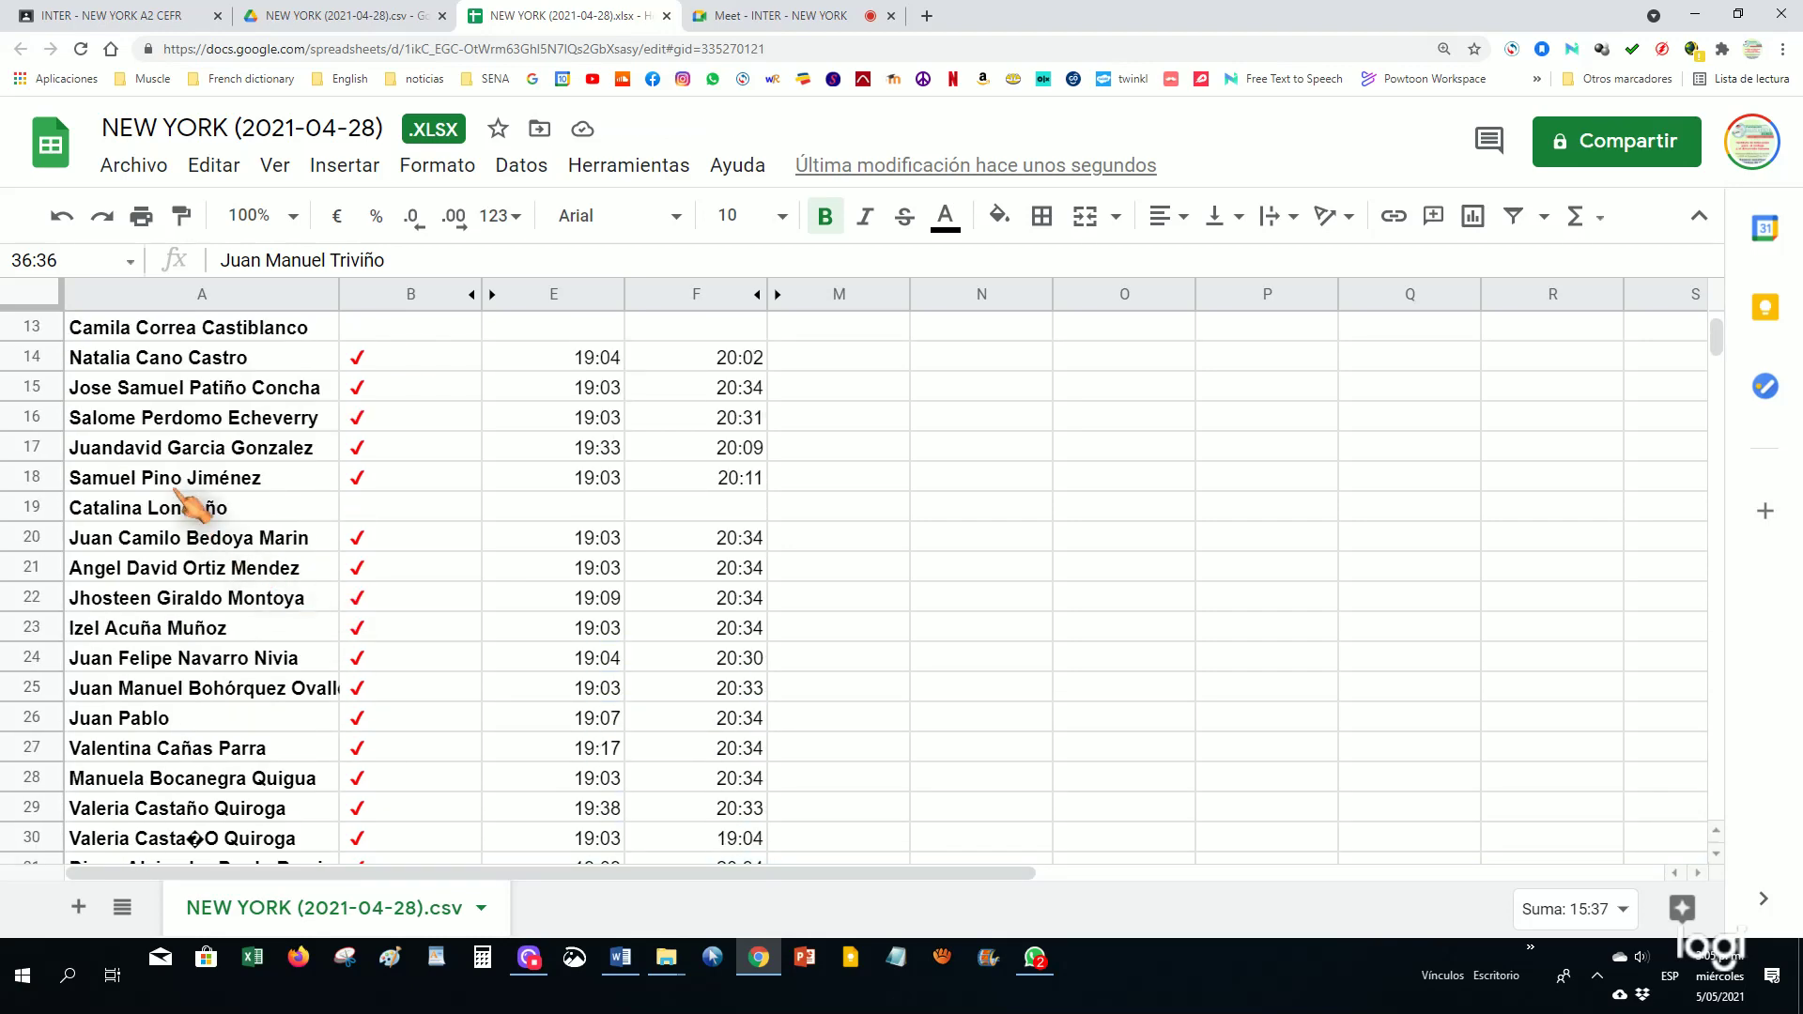
scroll(282, 511, "down", 1)
scroll(212, 516, "up", 5)
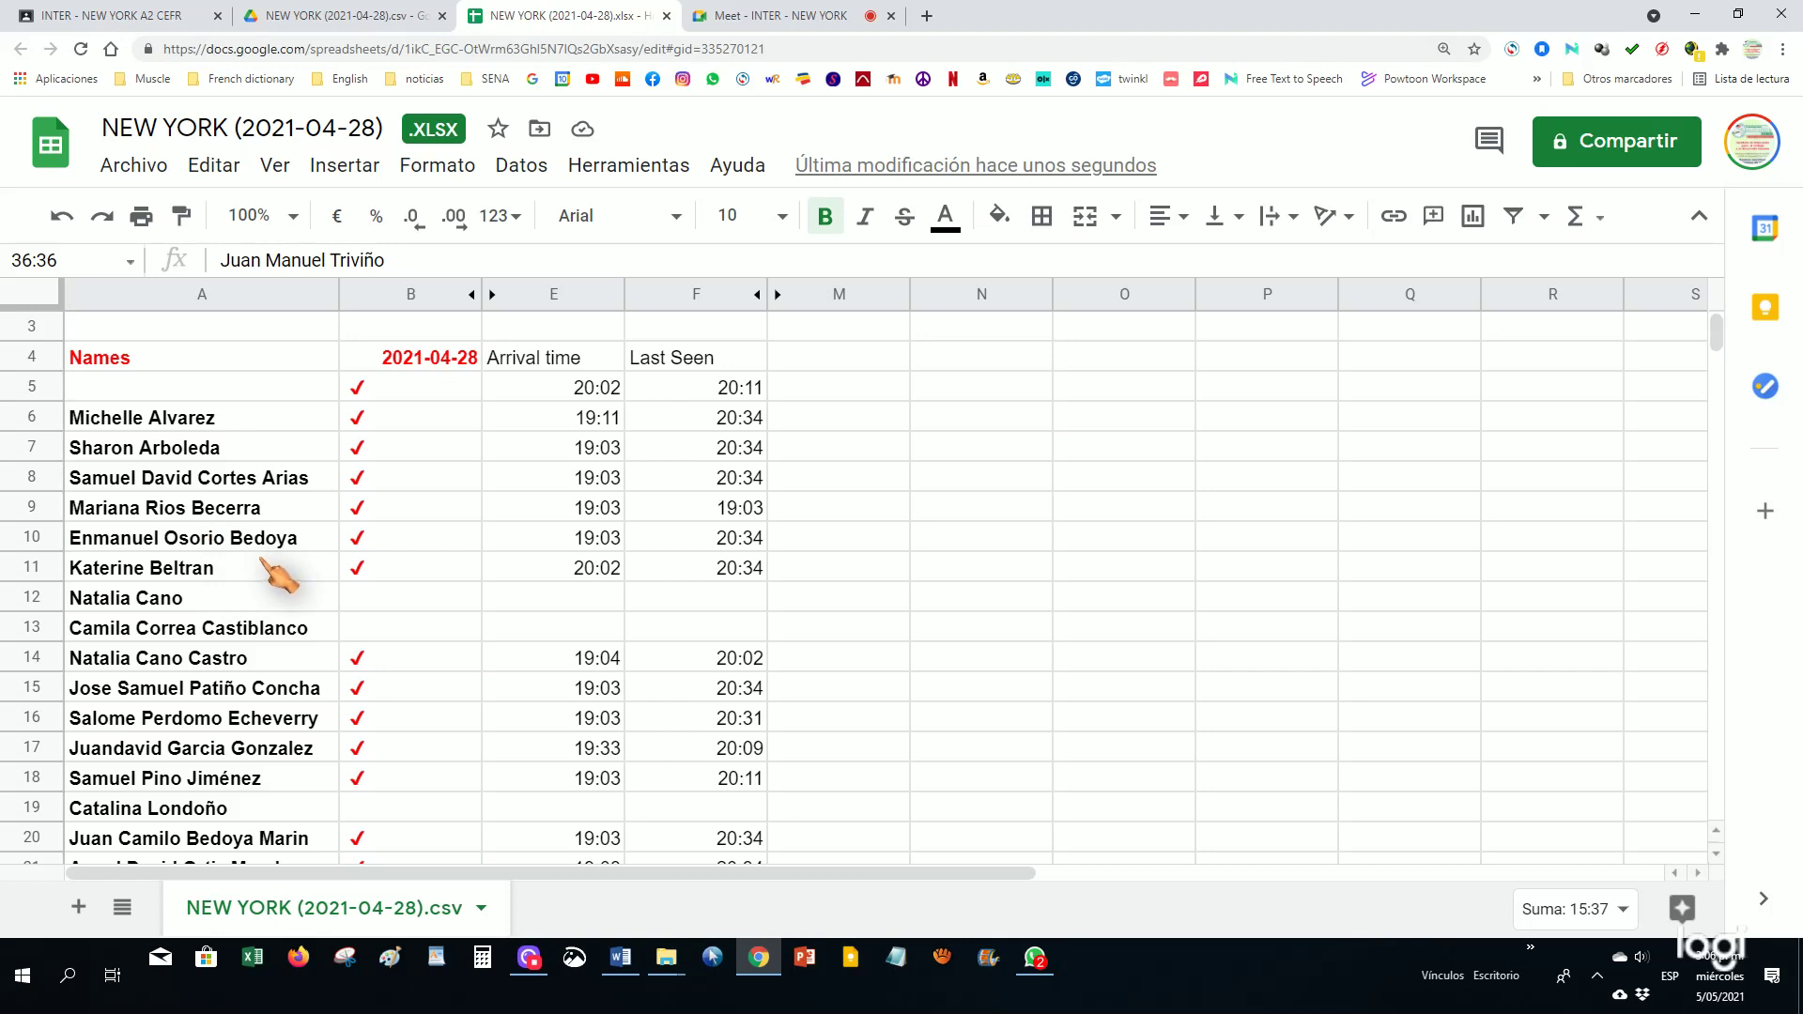
left_click(131, 360)
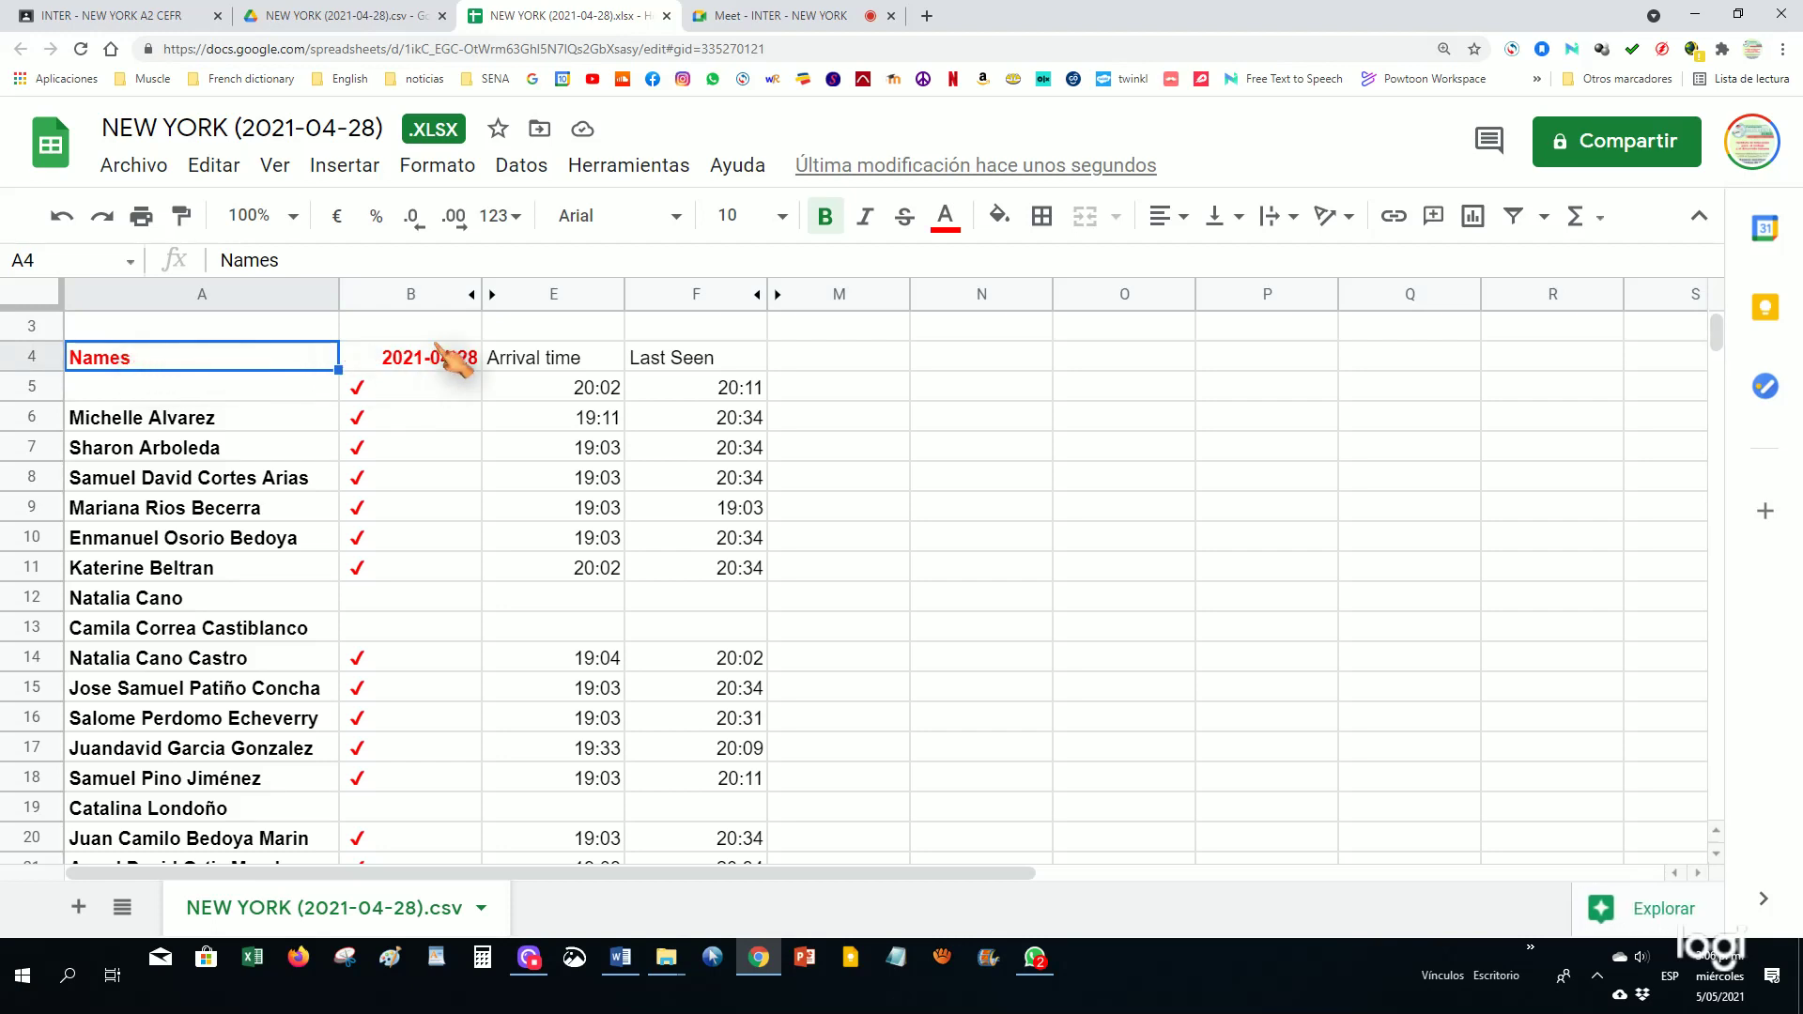
left_click(1514, 218)
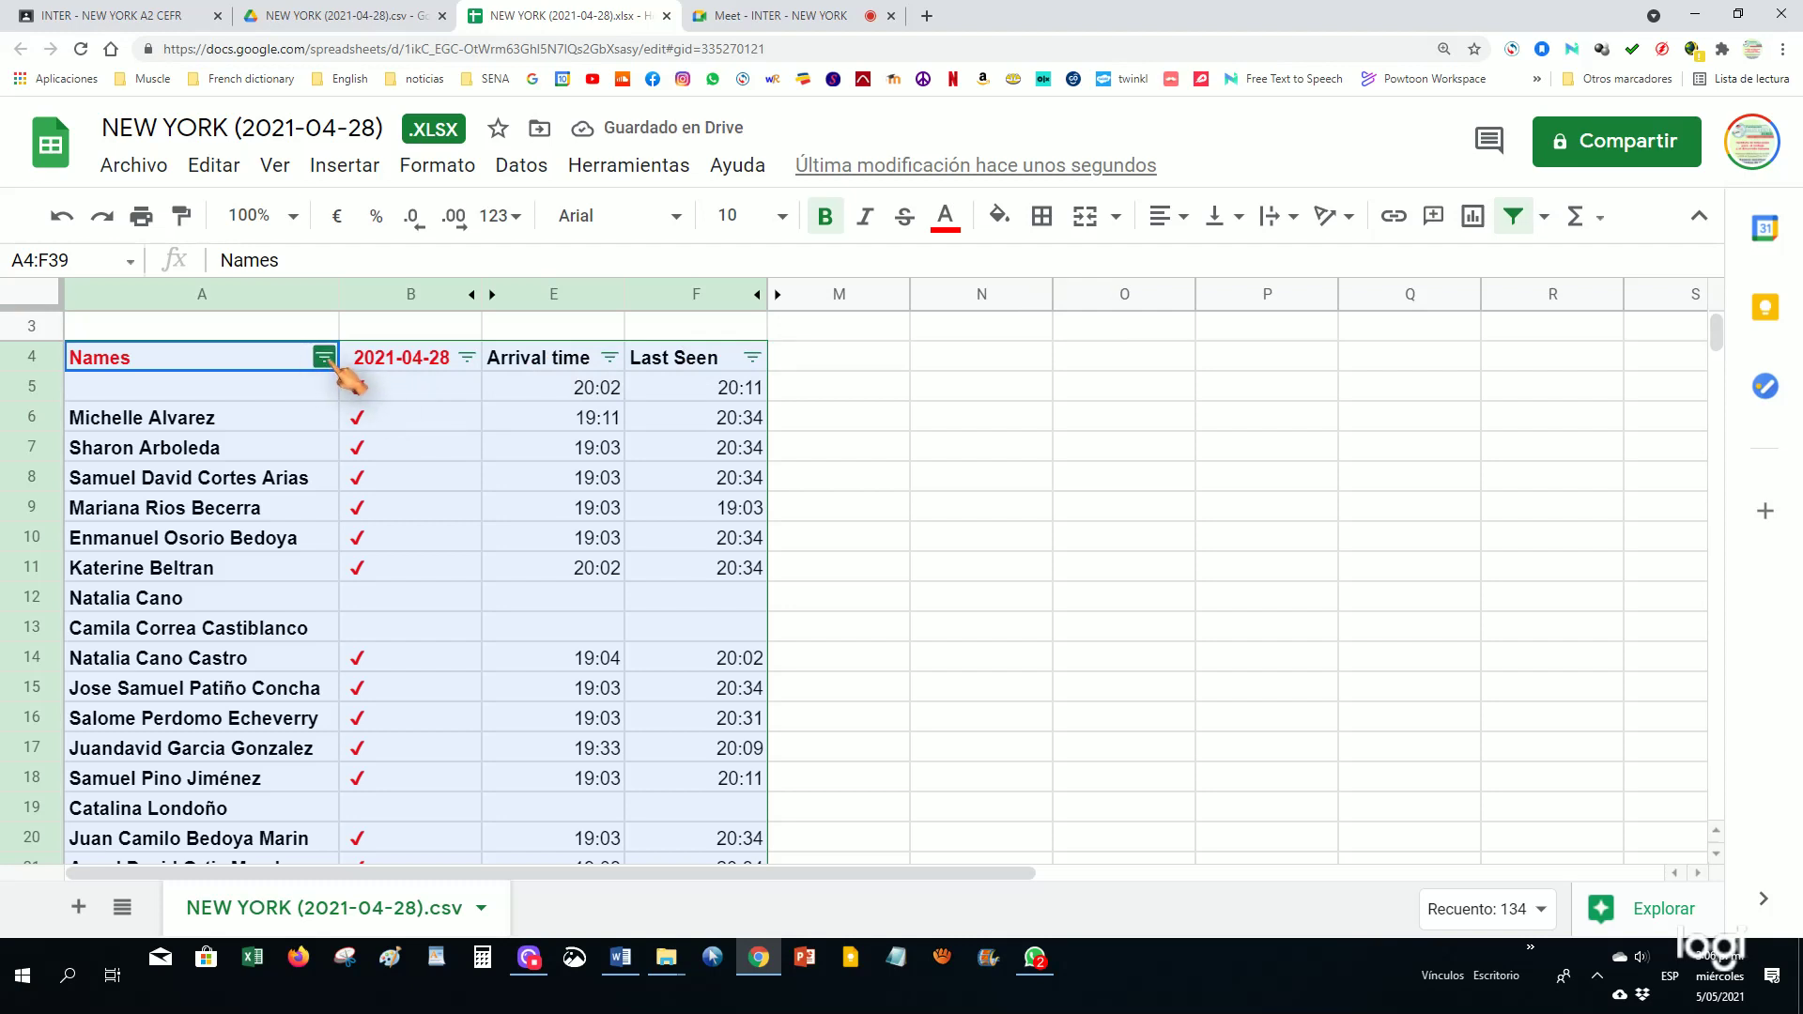
left_click(325, 358)
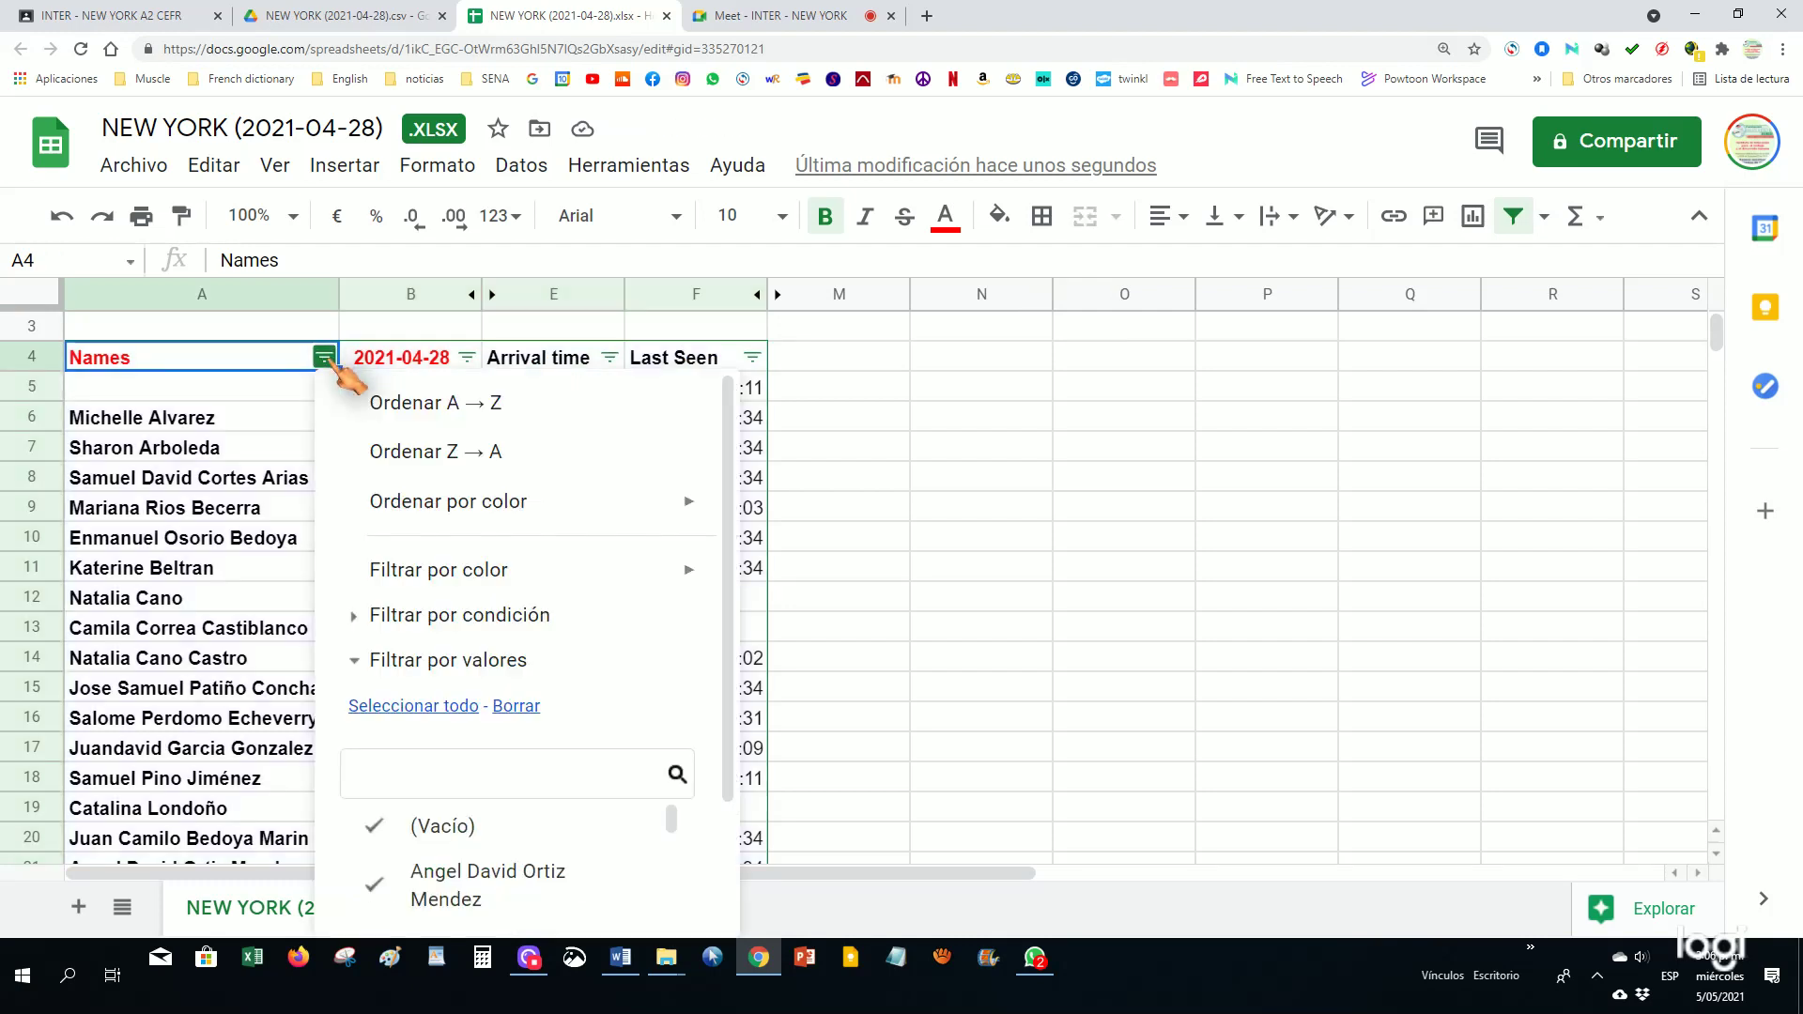
left_click(375, 403)
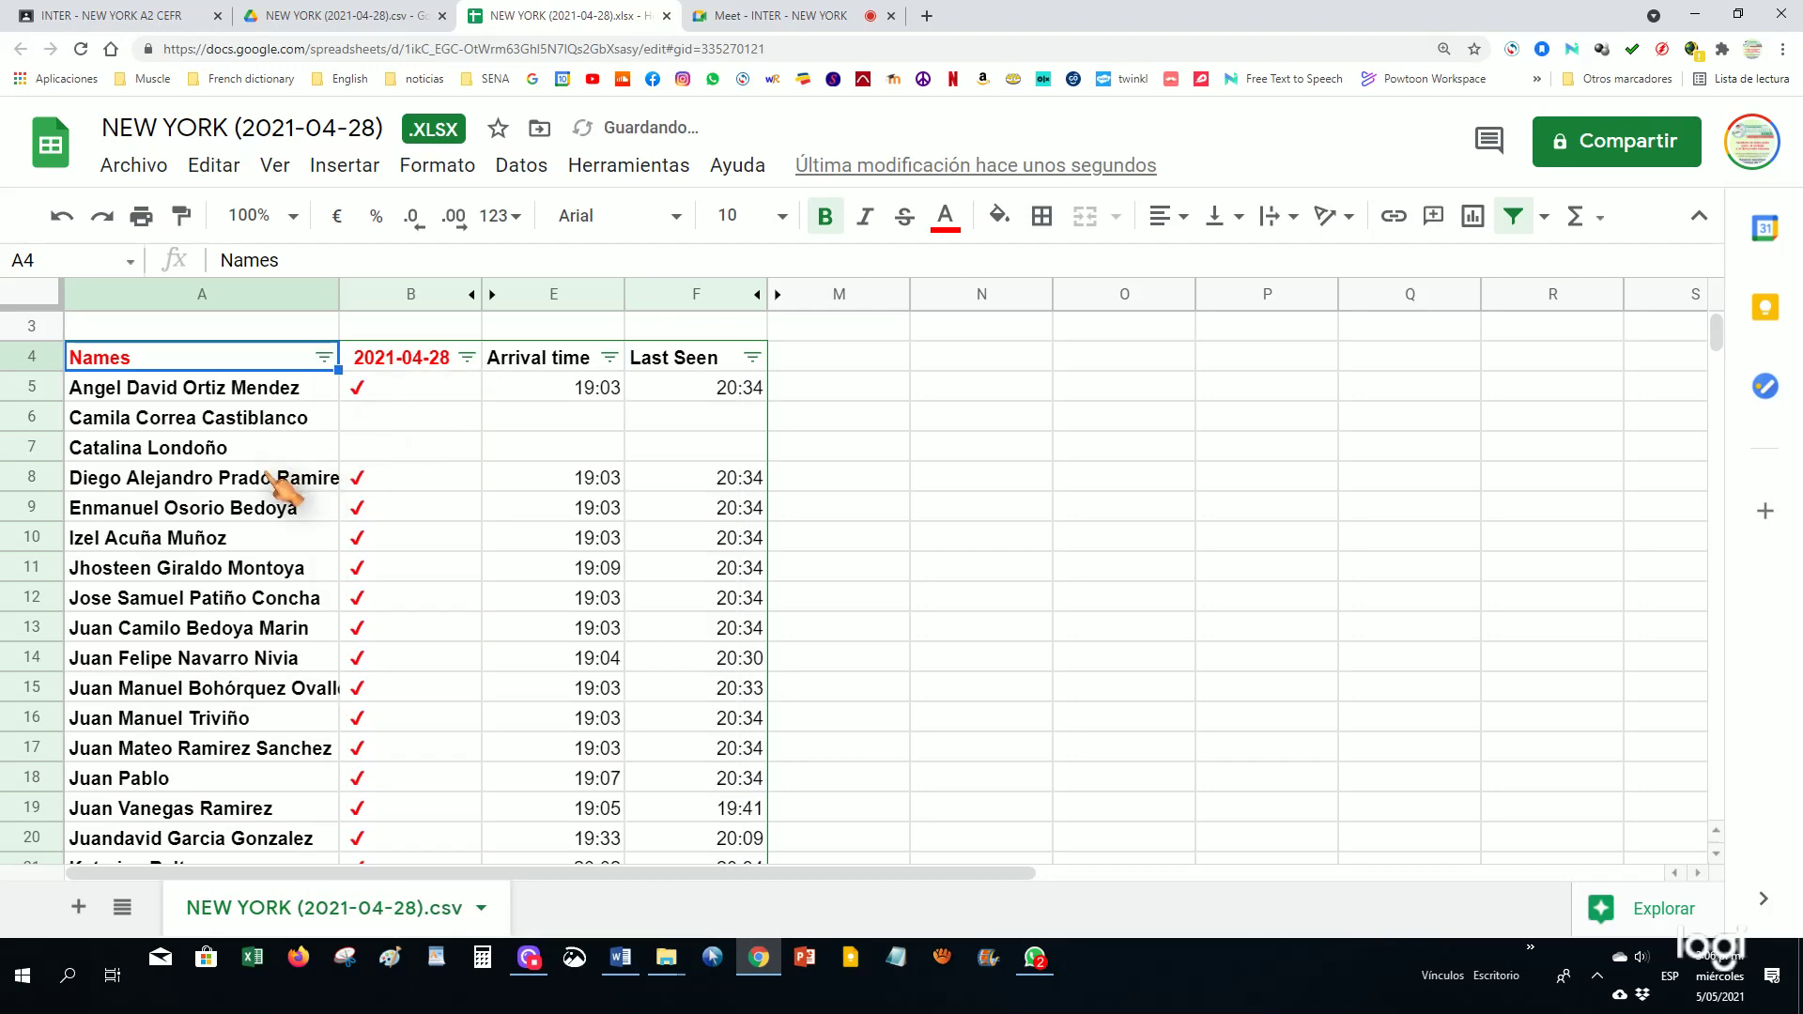
Review the sorted attendance list from the first student to the last and return to the sheet's first row
scroll(272, 479, "down", 2)
scroll(279, 480, "down", 1)
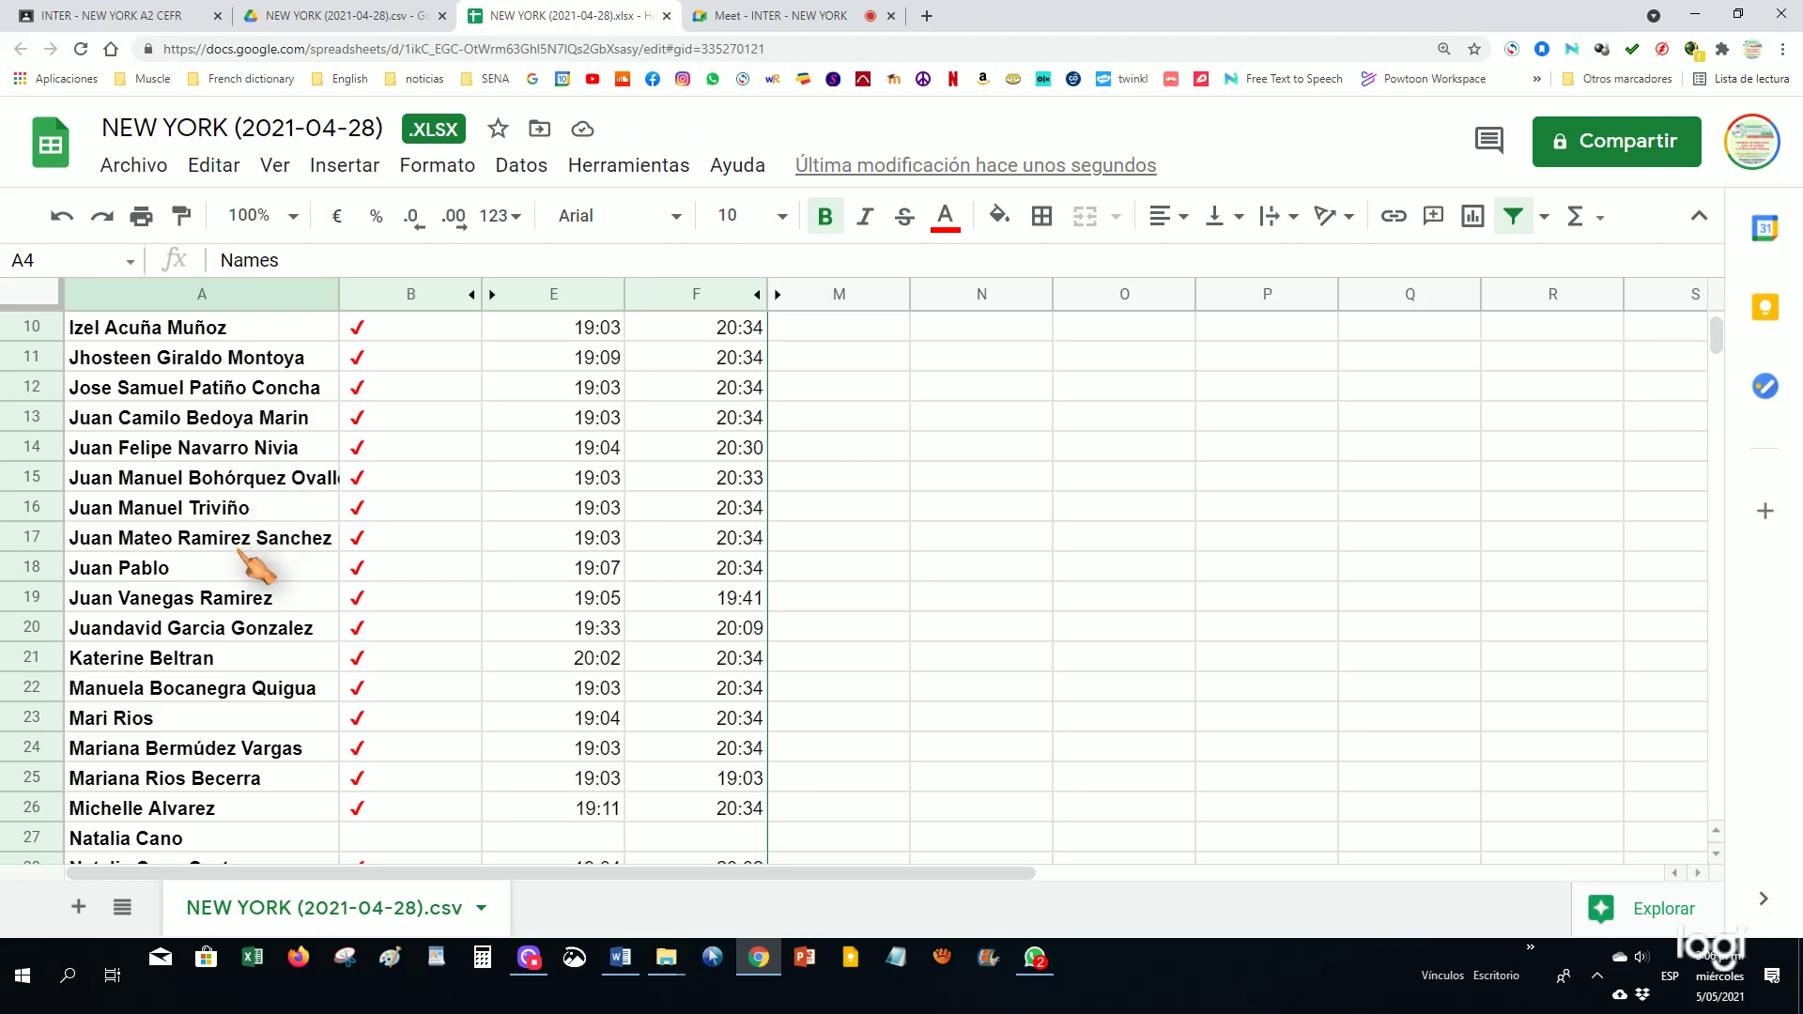
scroll(254, 566, "down", 5)
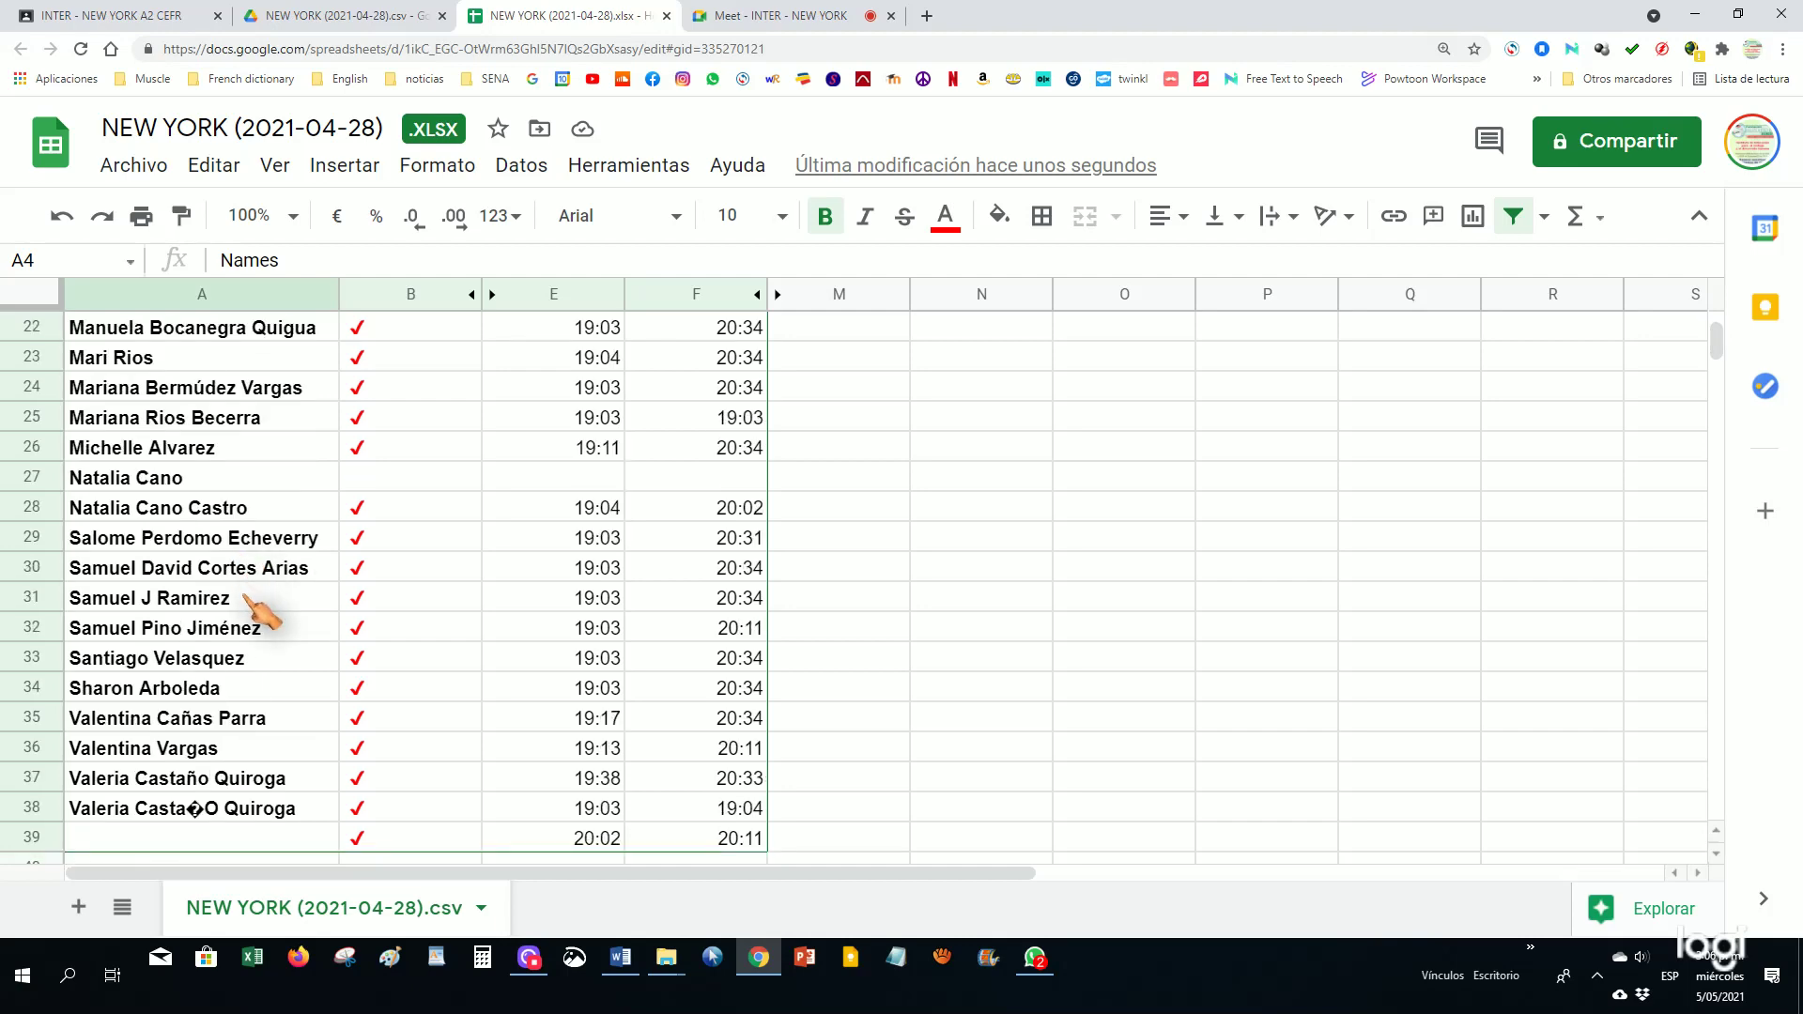
scroll(263, 582, "up", 5)
scroll(267, 591, "up", 2)
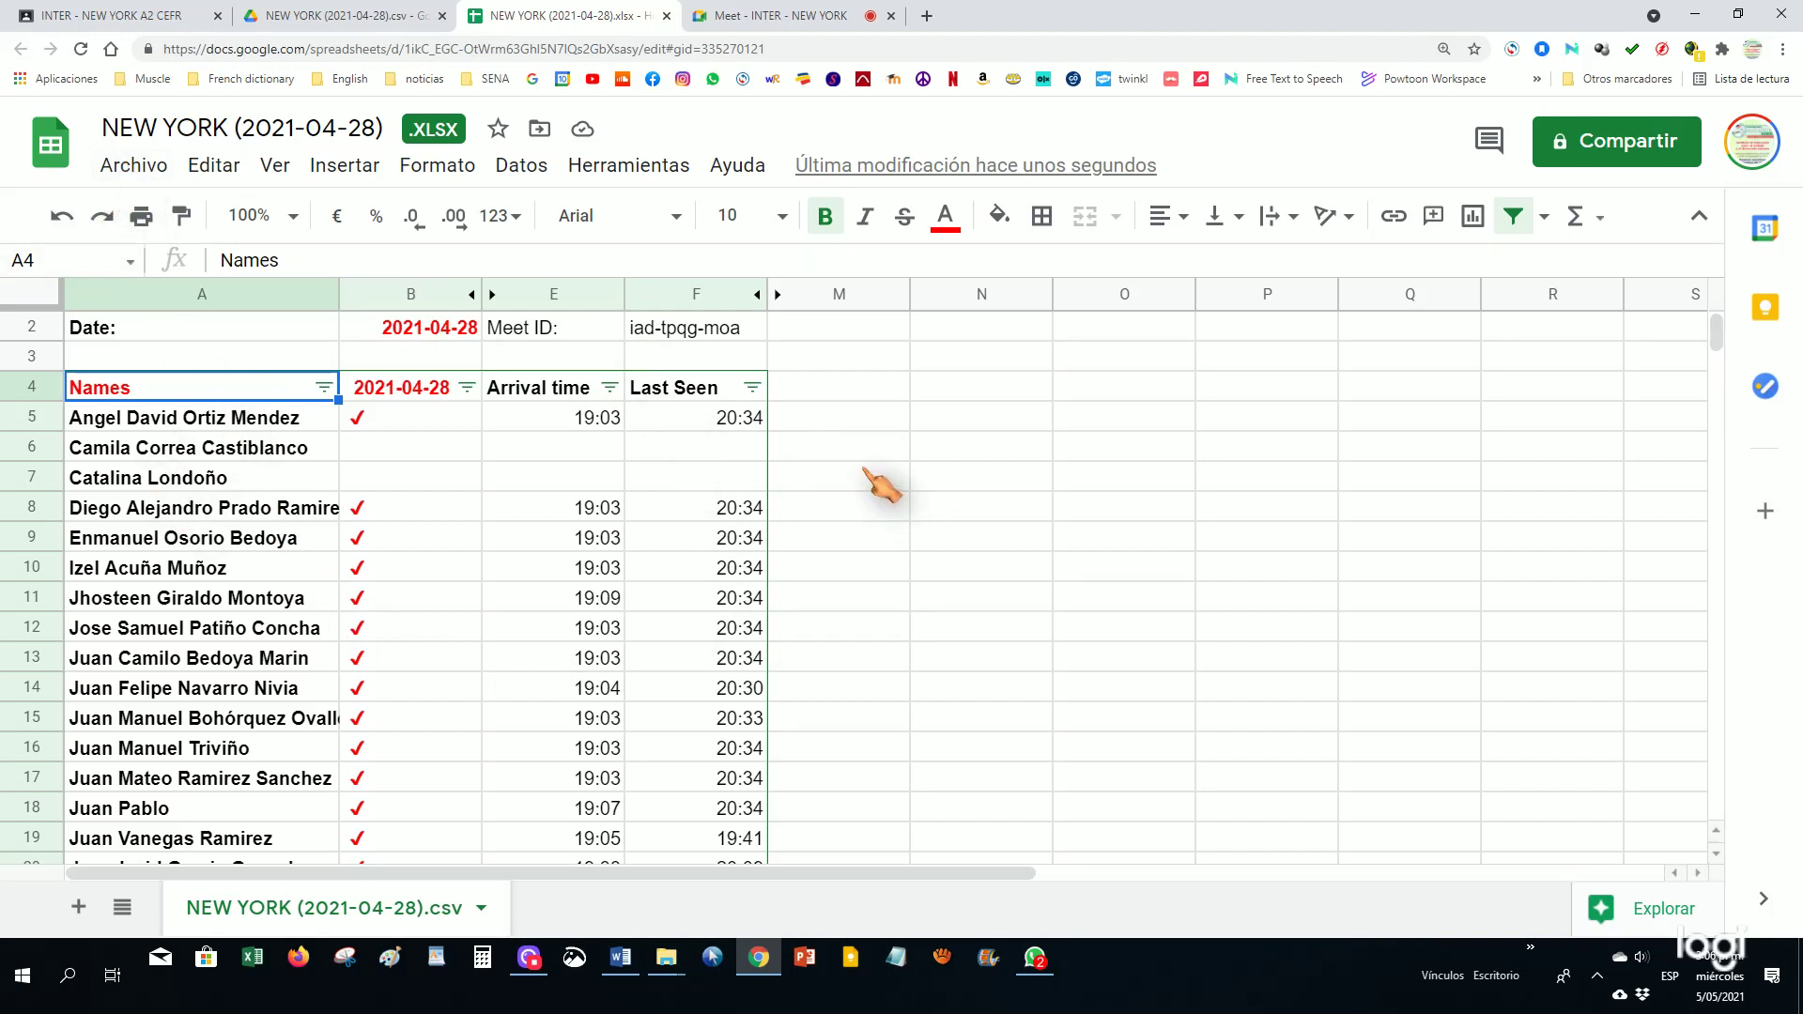
scroll(672, 543, "down", 1)
scroll(669, 539, "up", 1)
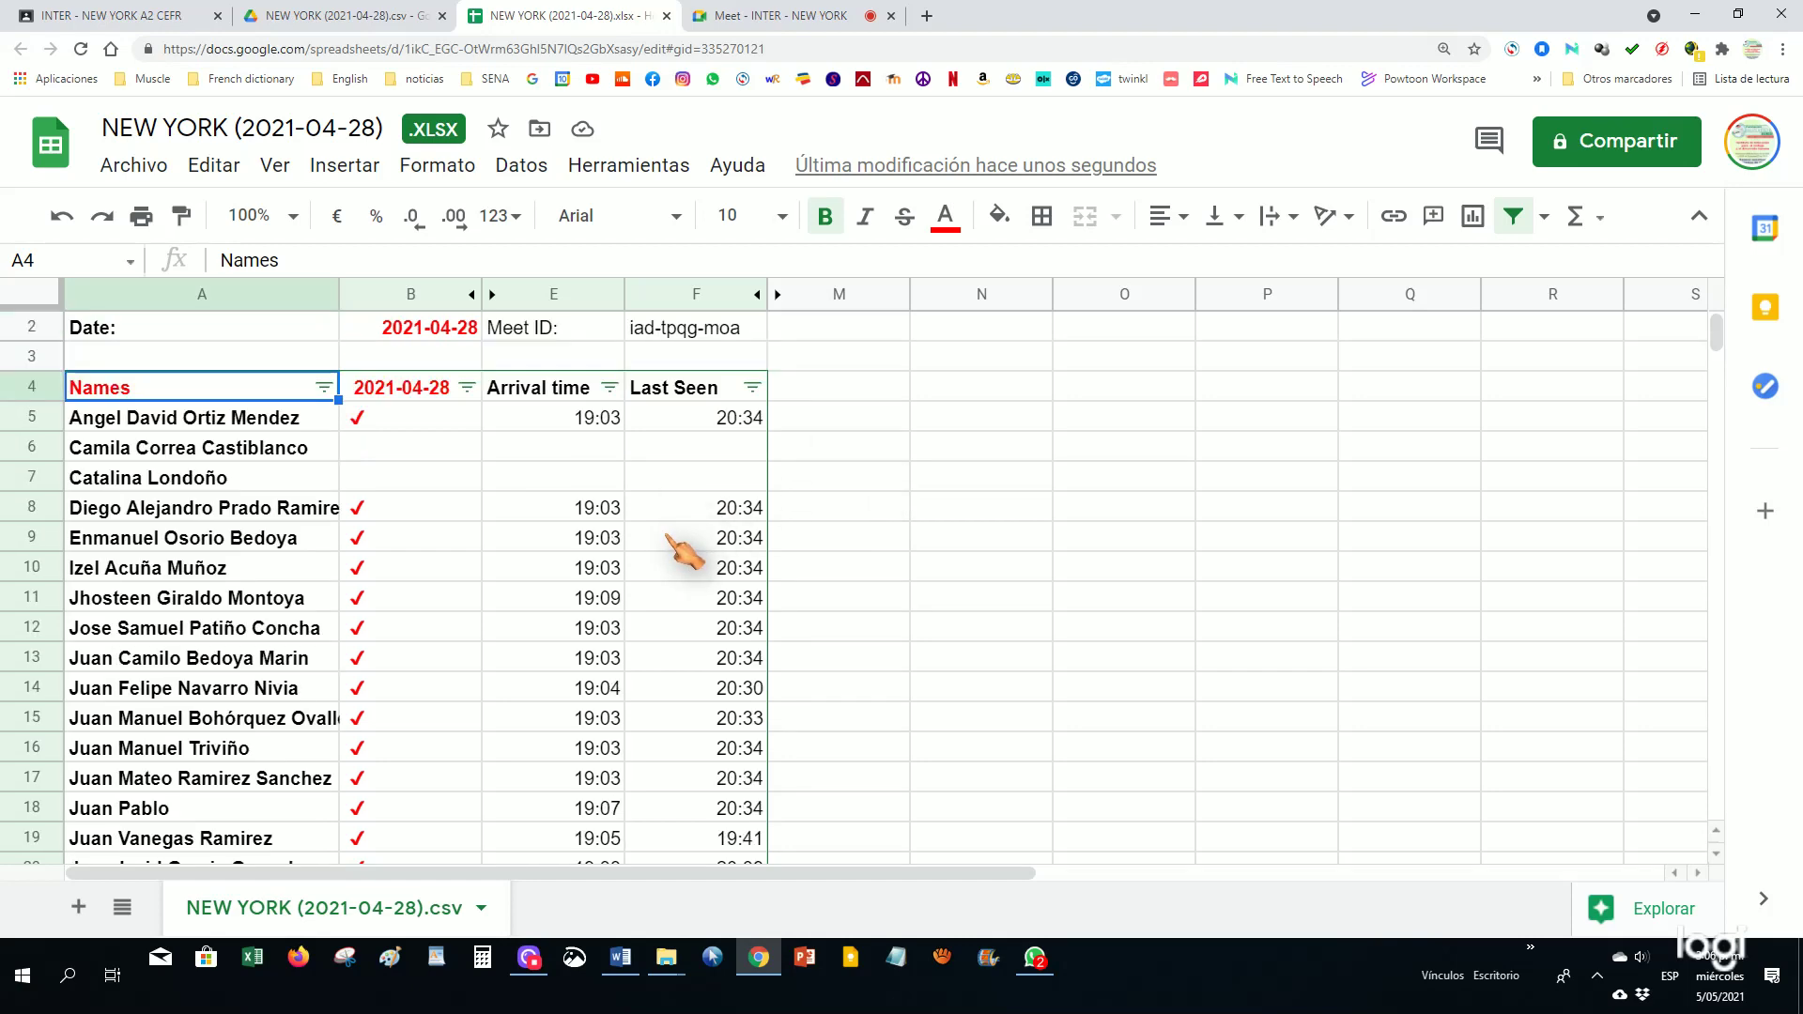
scroll(684, 553, "up", 1)
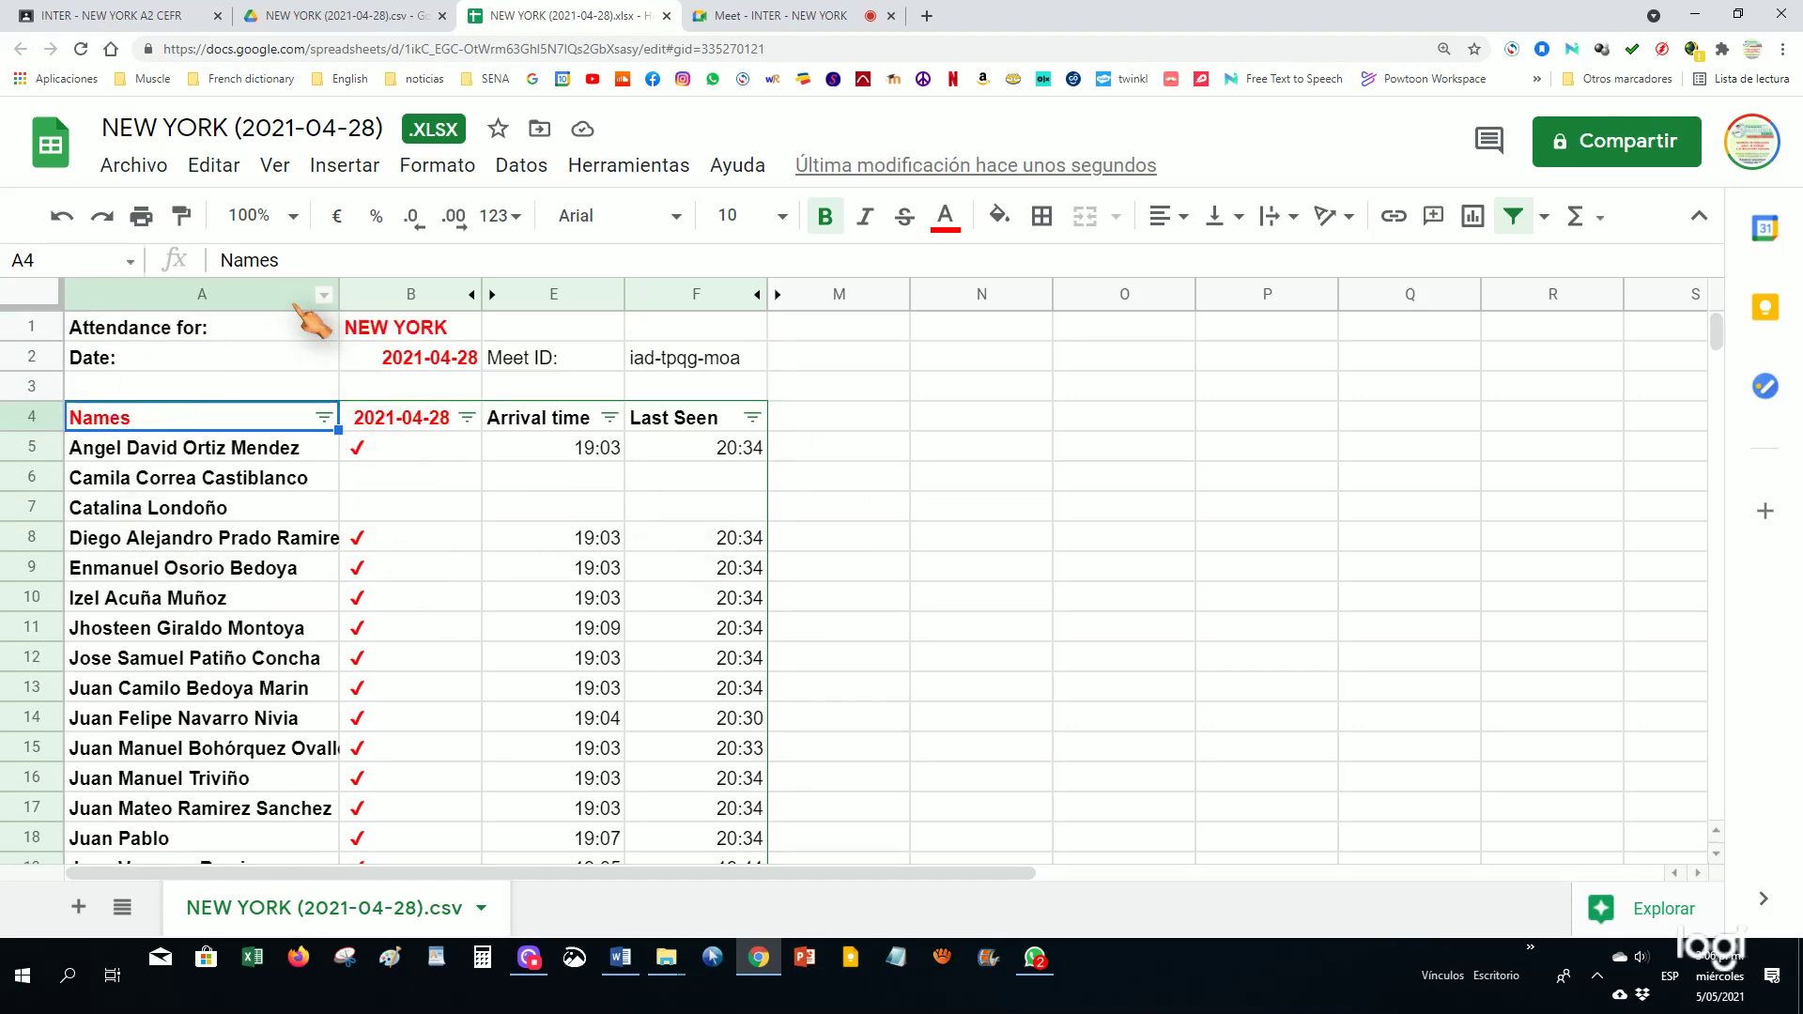
Download the attendance sheet in Microsoft Excel (.xlsx) format to the Downloads folder as NEW YORK (2021-04-28)
left_click(135, 166)
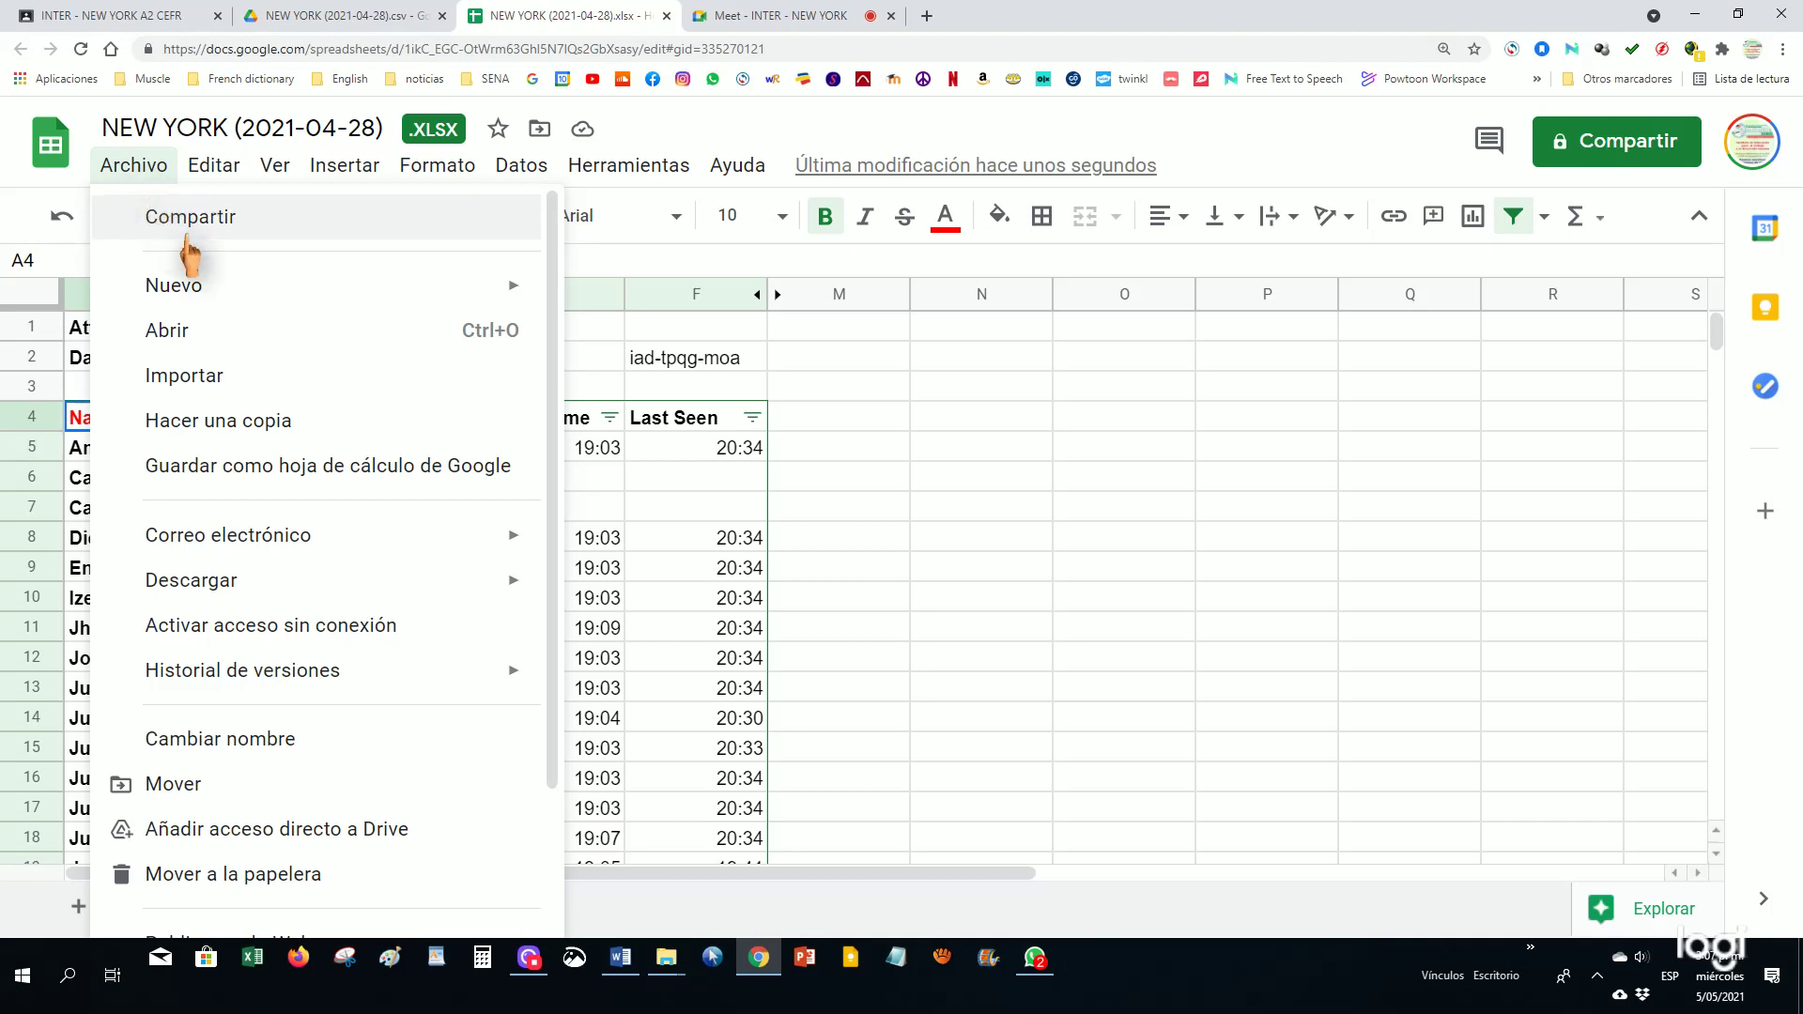
mouse_move(461, 605)
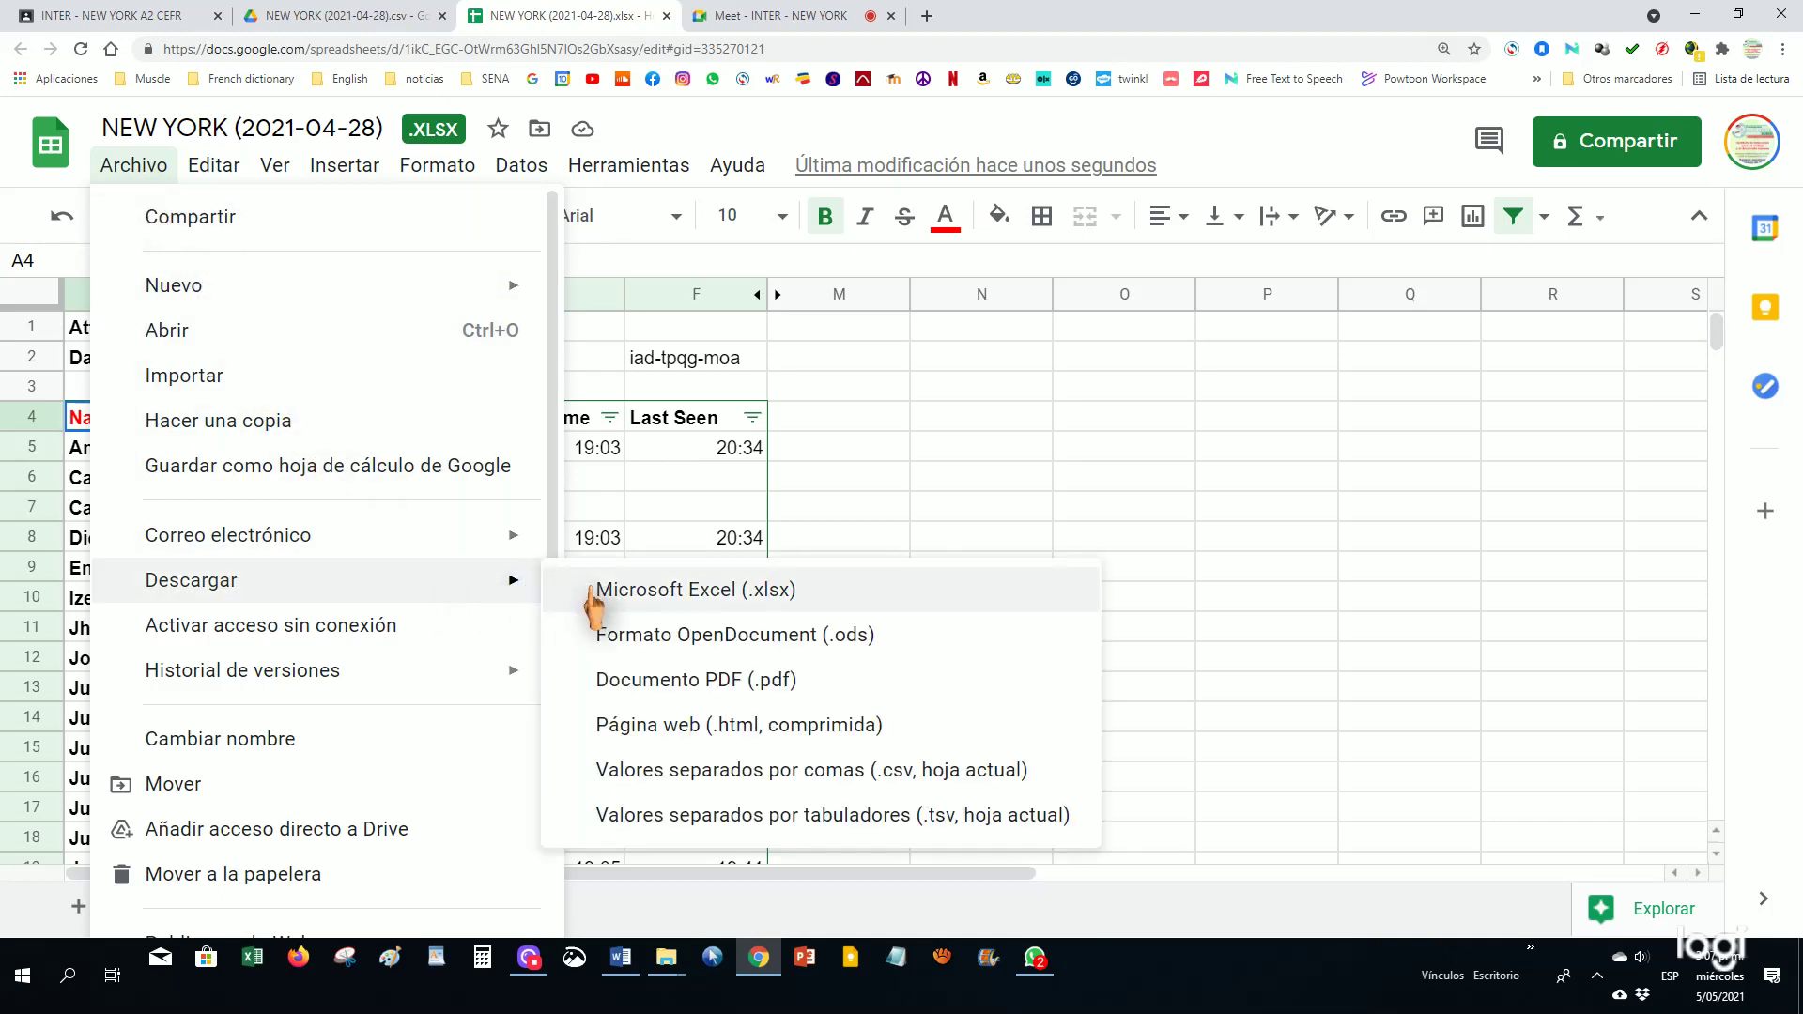
left_click(637, 601)
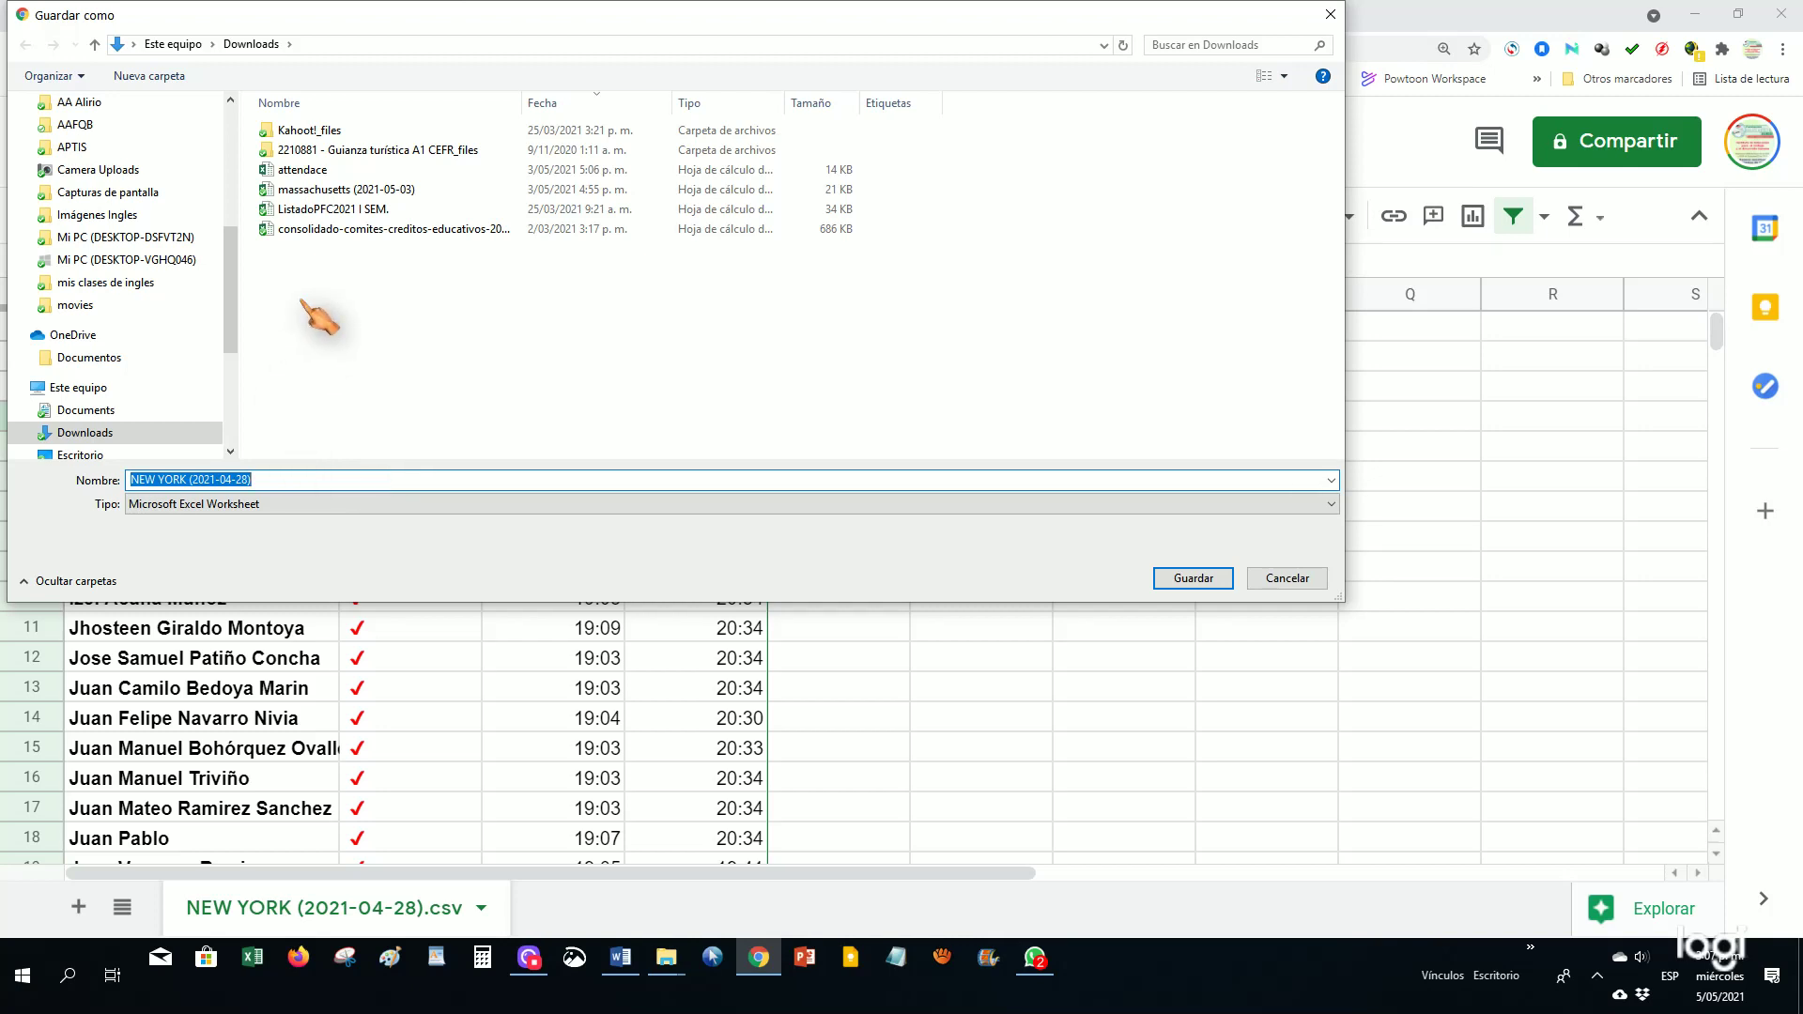
left_click(1228, 583)
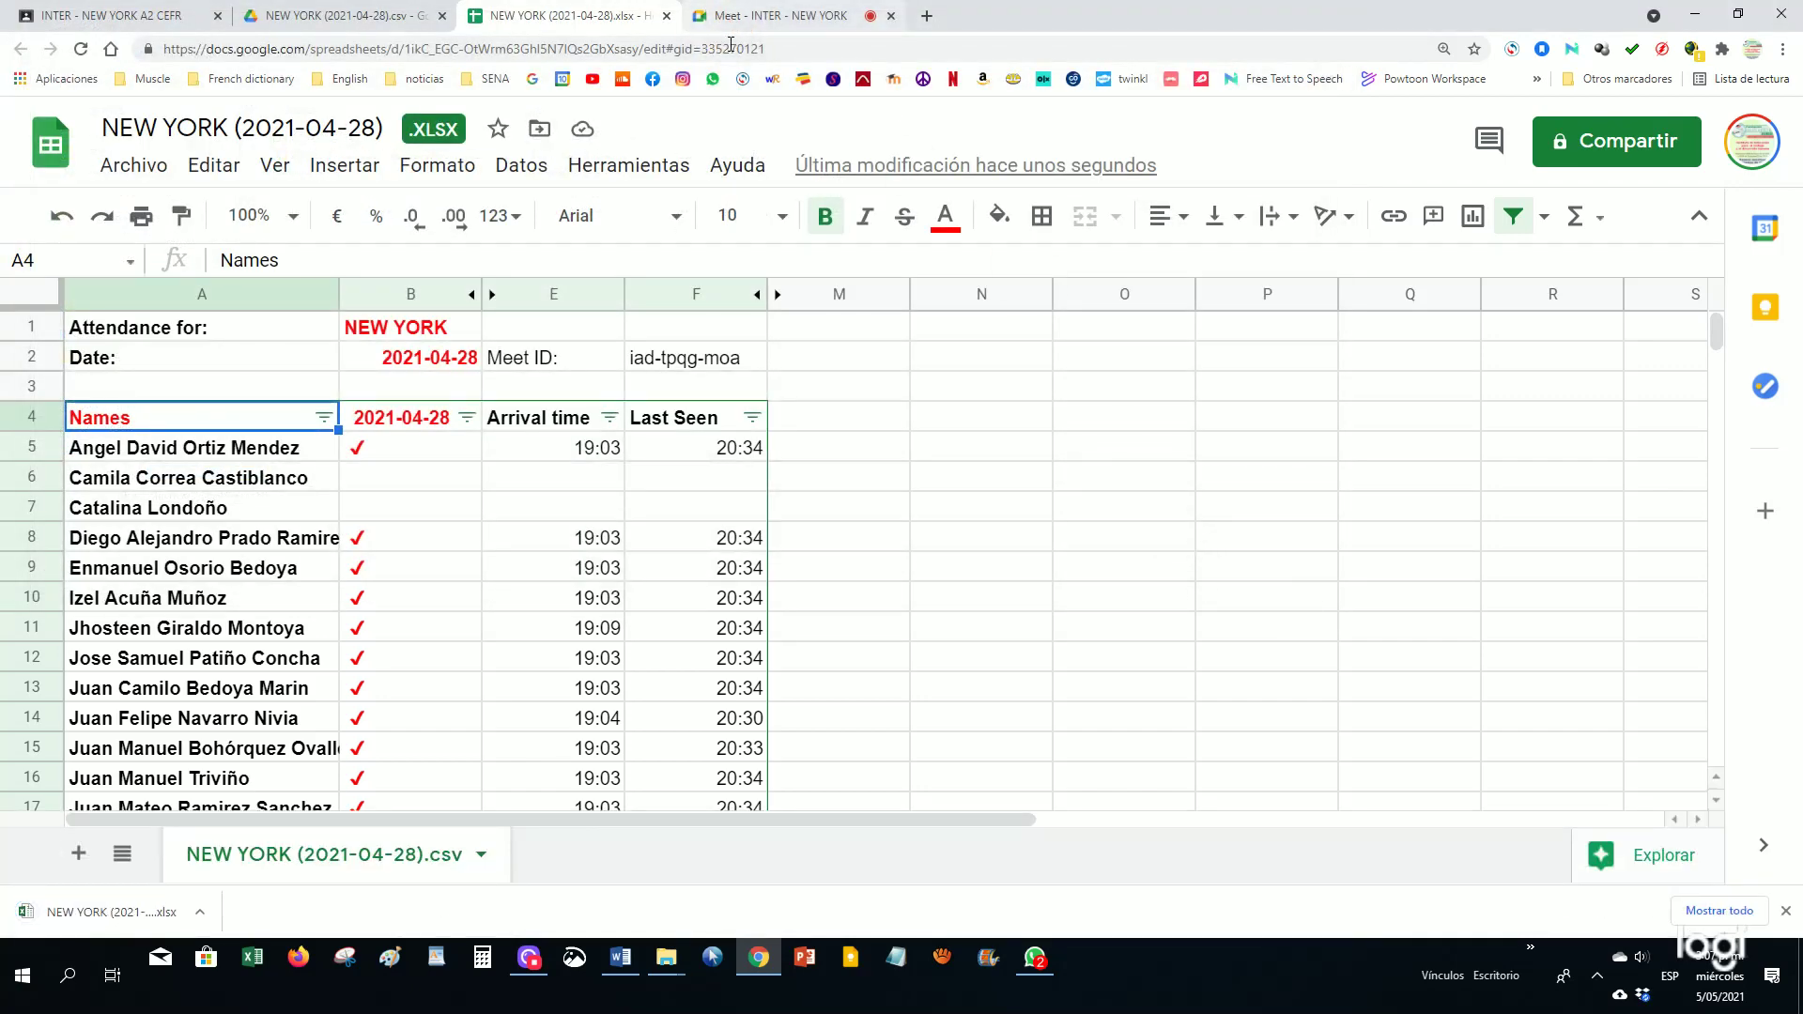
Close the spreadsheet and Drive pages, open the downloaded NEW YORK workbook in Excel and enable editing
left_click(666, 15)
left_click(450, 16)
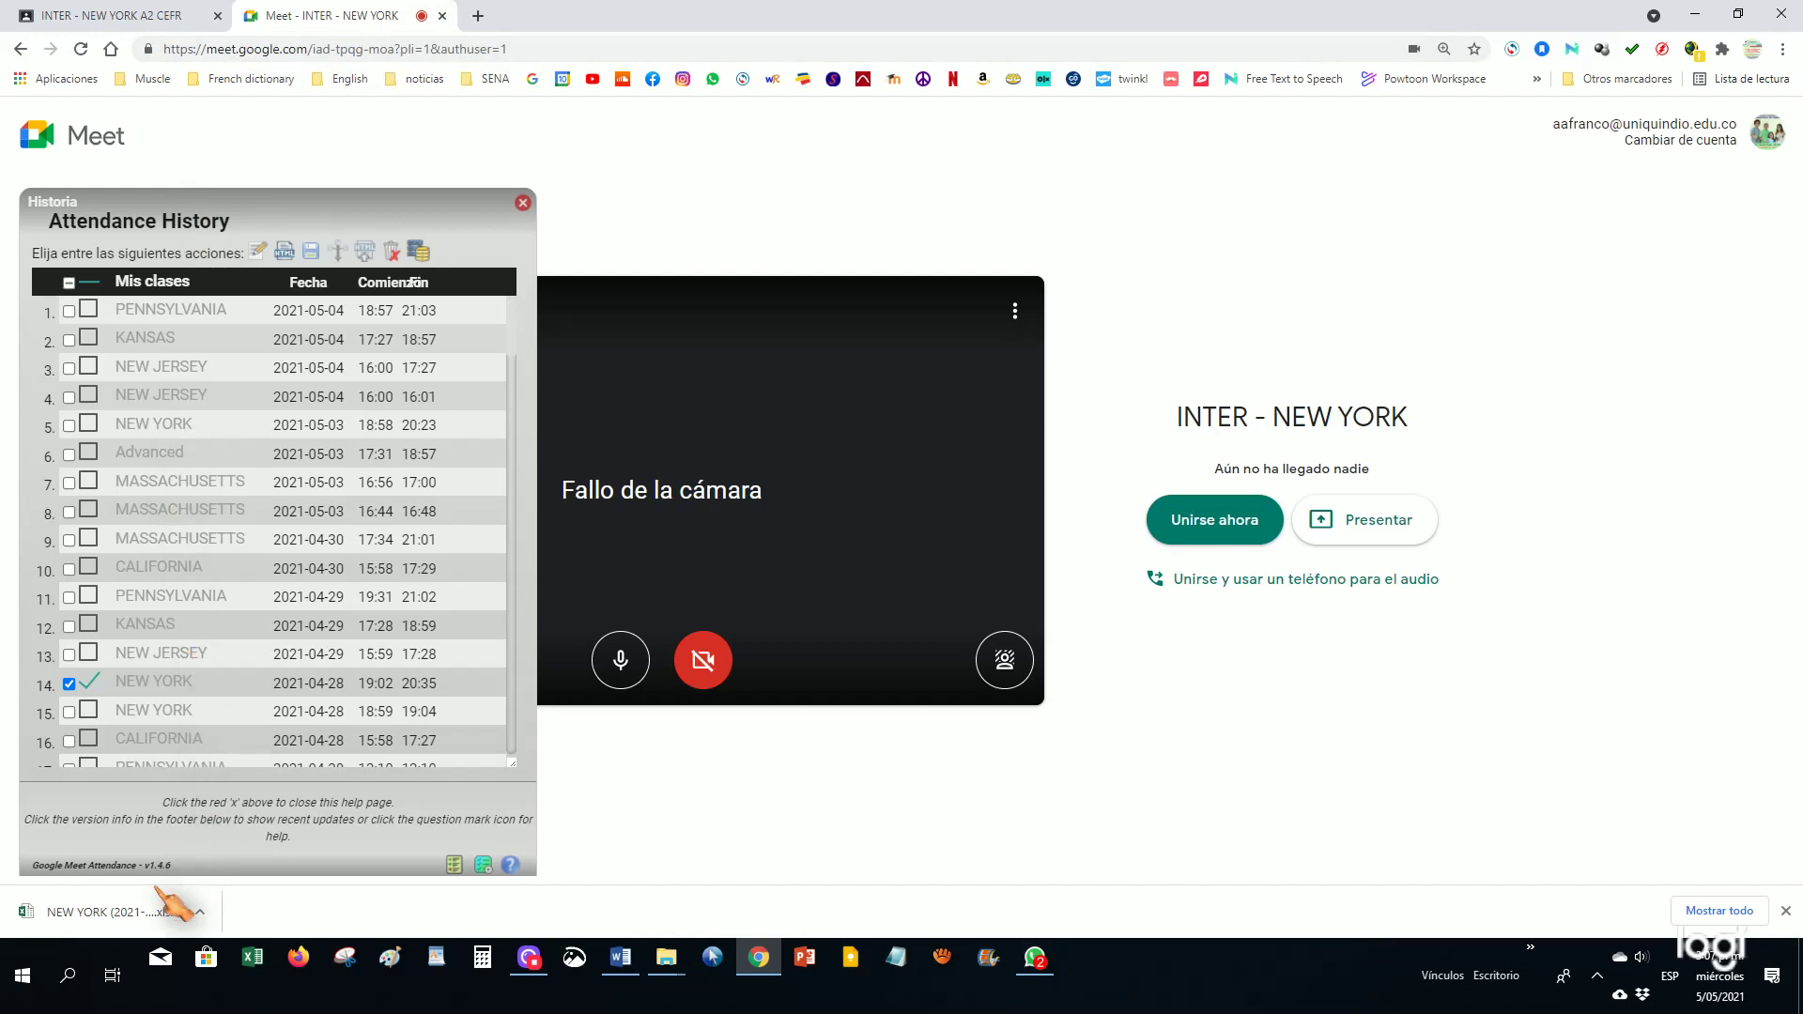
left_click(122, 913)
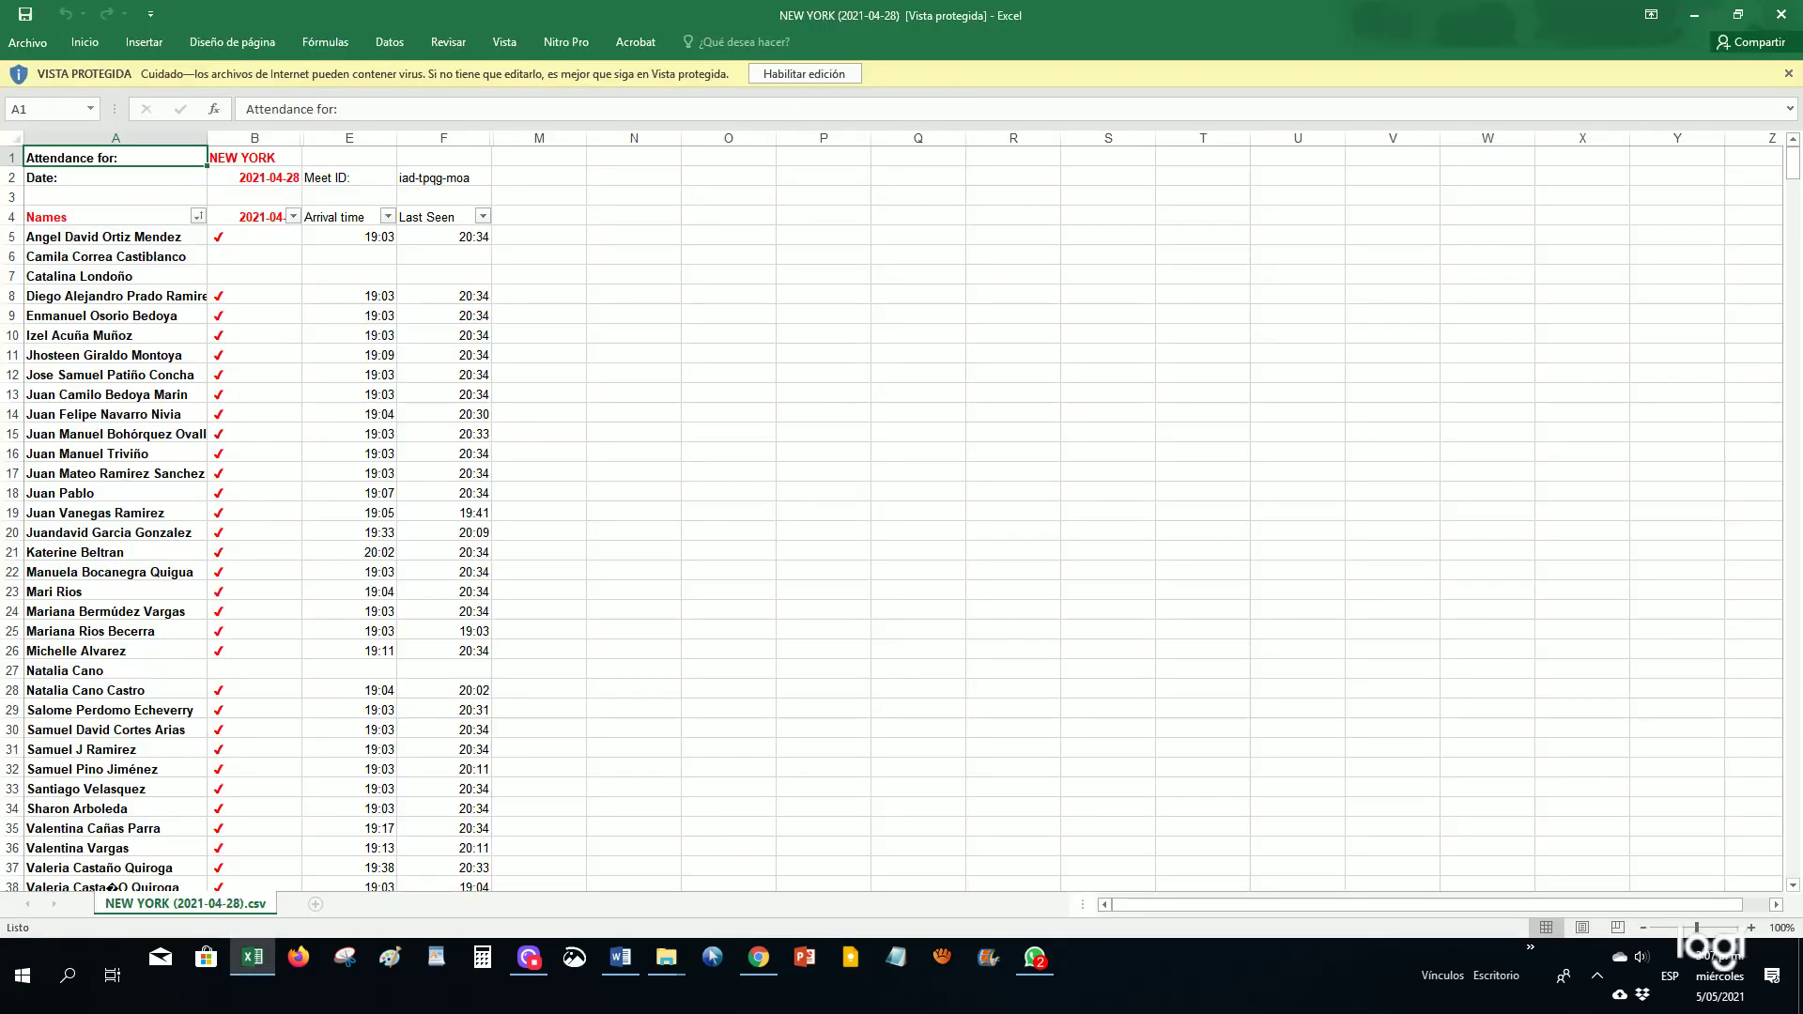
left_click(813, 74)
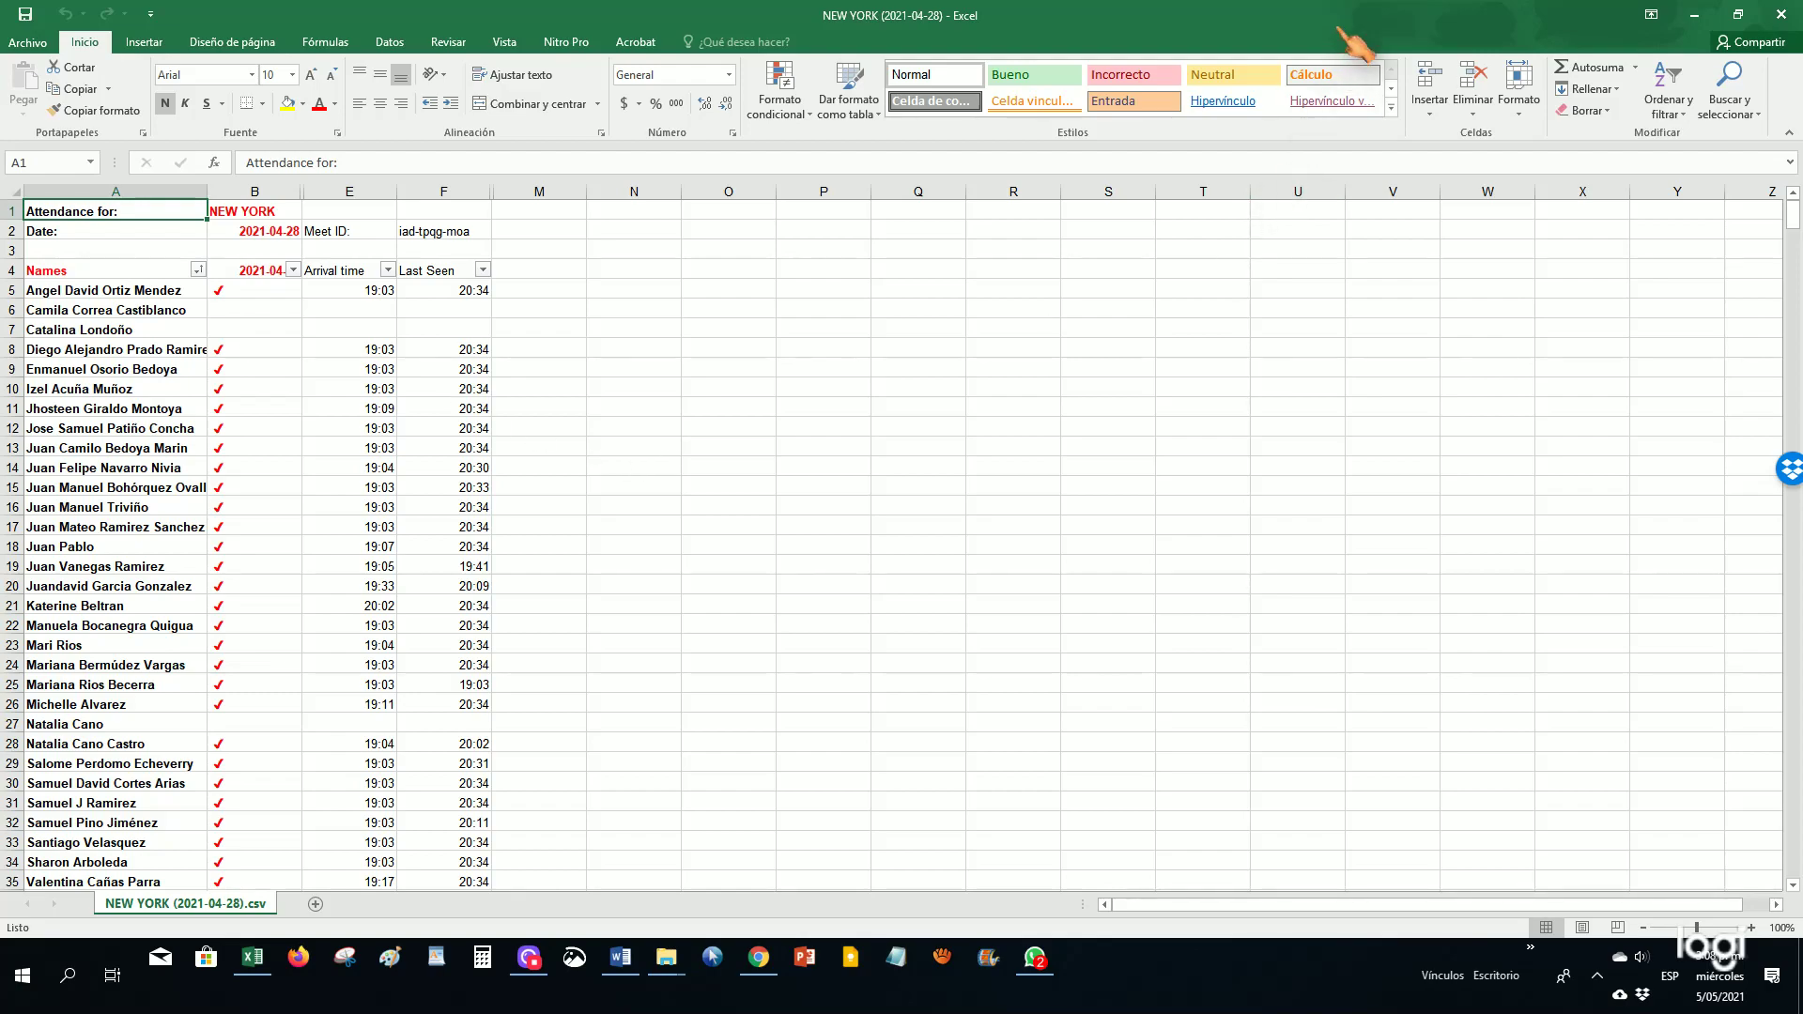
Enlarge the sheet view to 175% and delete row 27, the repeated student entry without a check mark
scroll(1318, 309, "up", 3)
scroll(1317, 309, "up", 2)
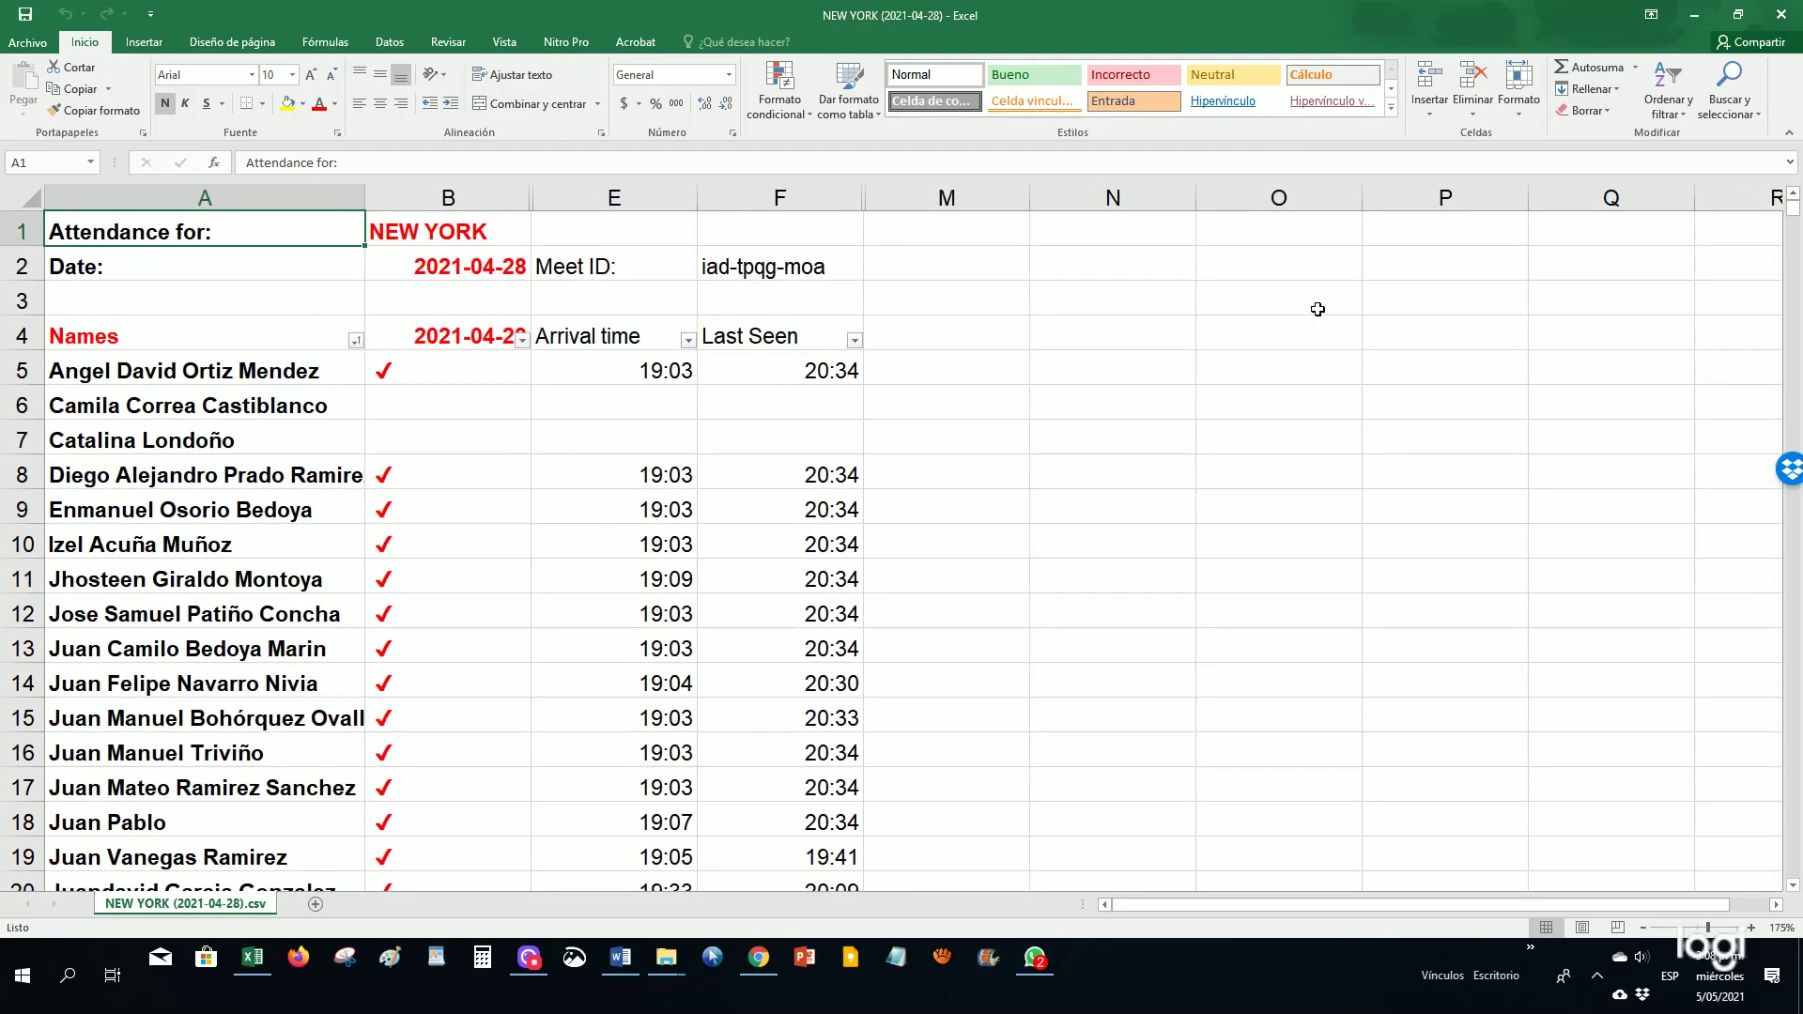
scroll(525, 380, "down", 6)
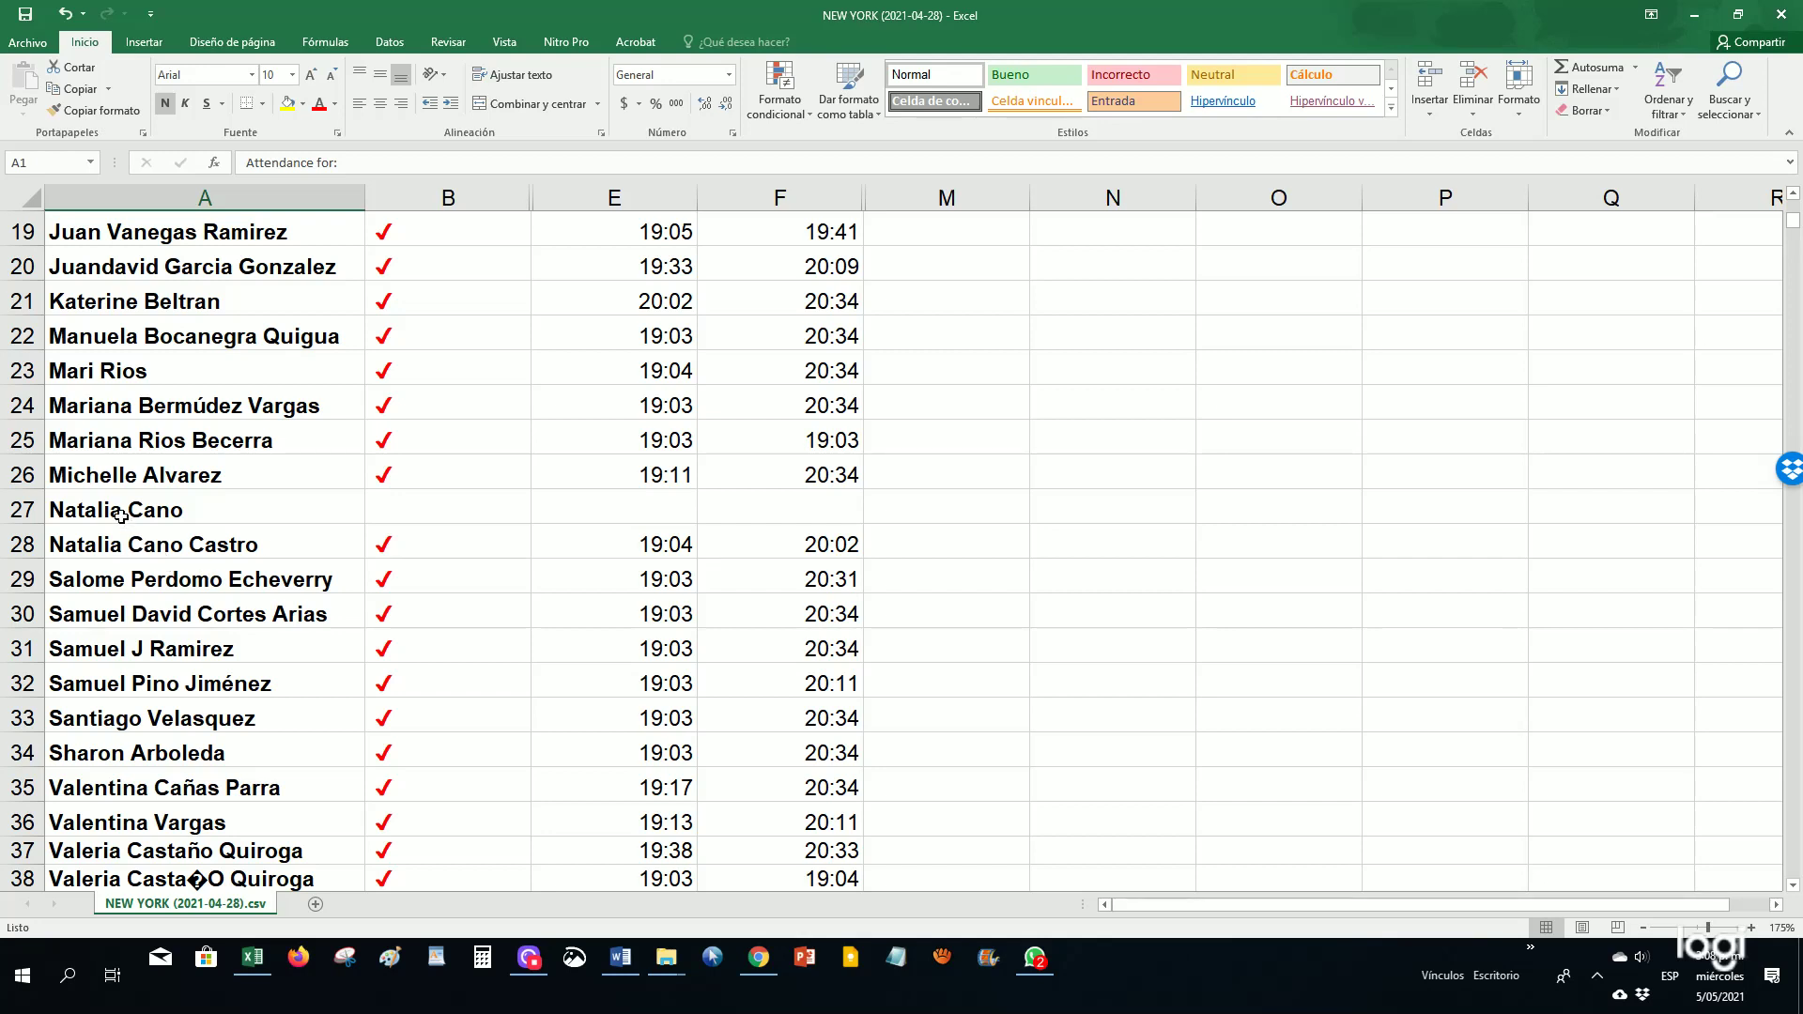
left_click(22, 371)
right_click(17, 511)
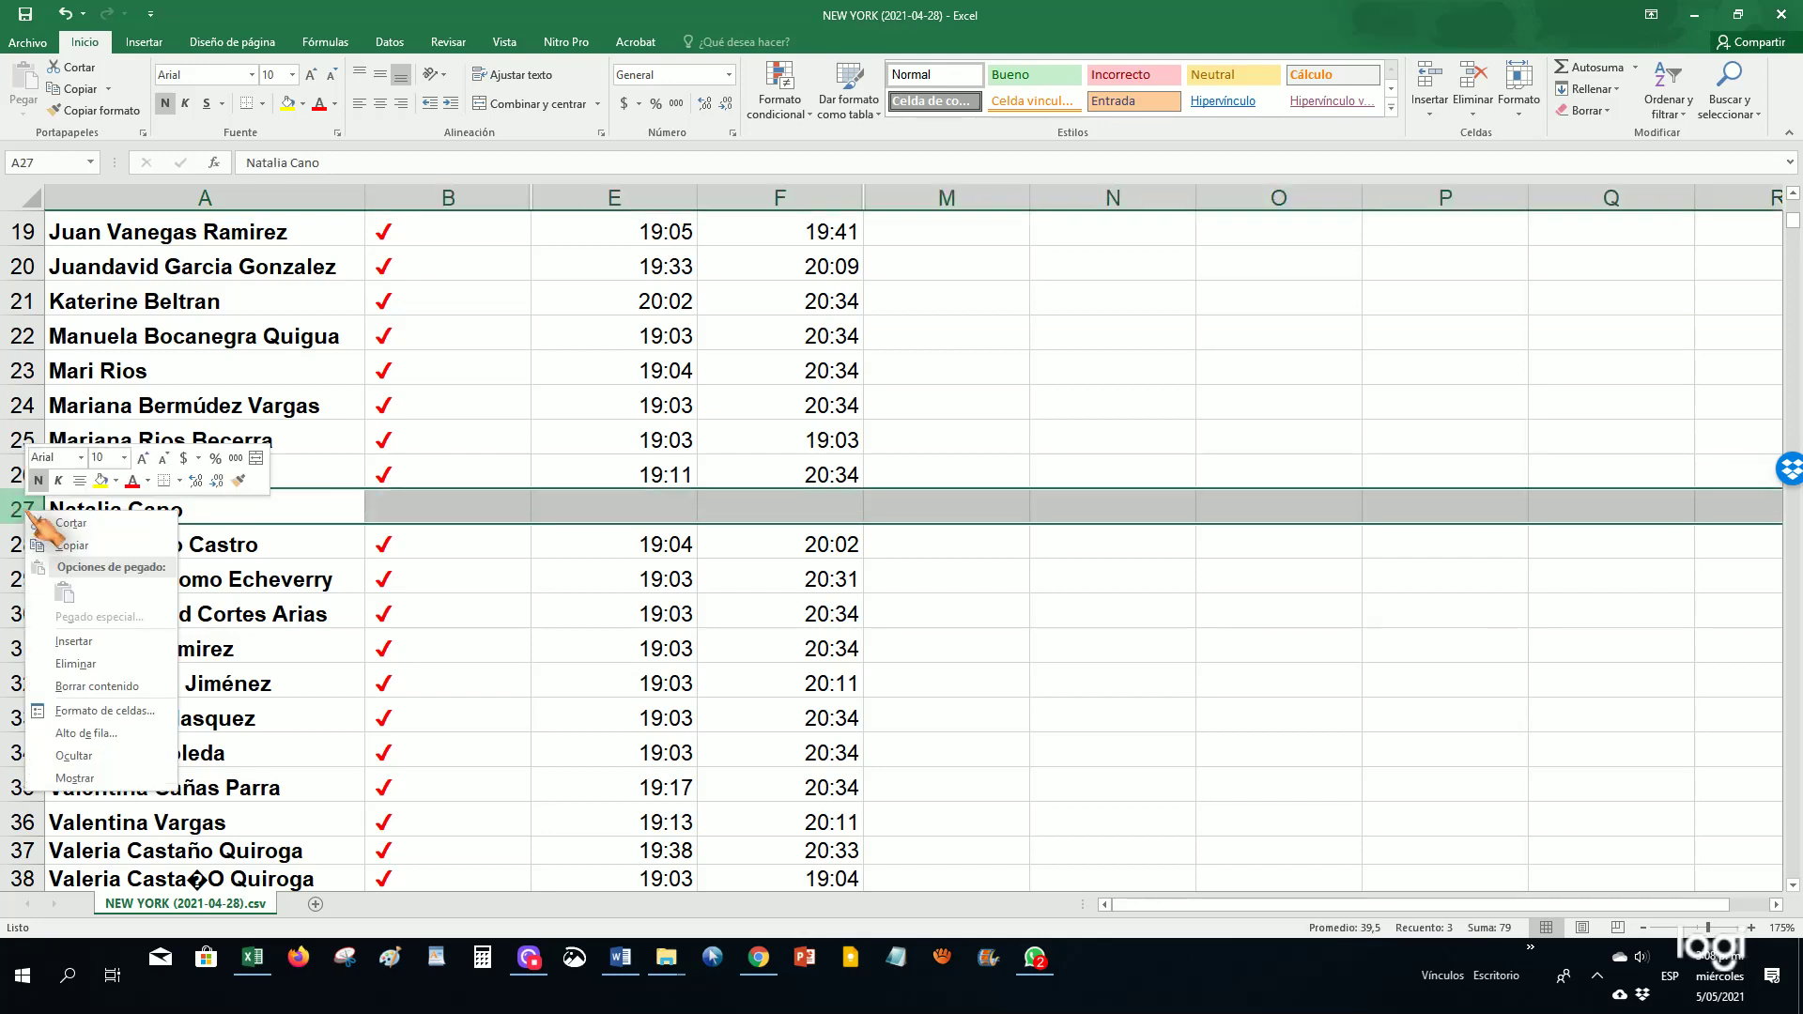
left_click(111, 665)
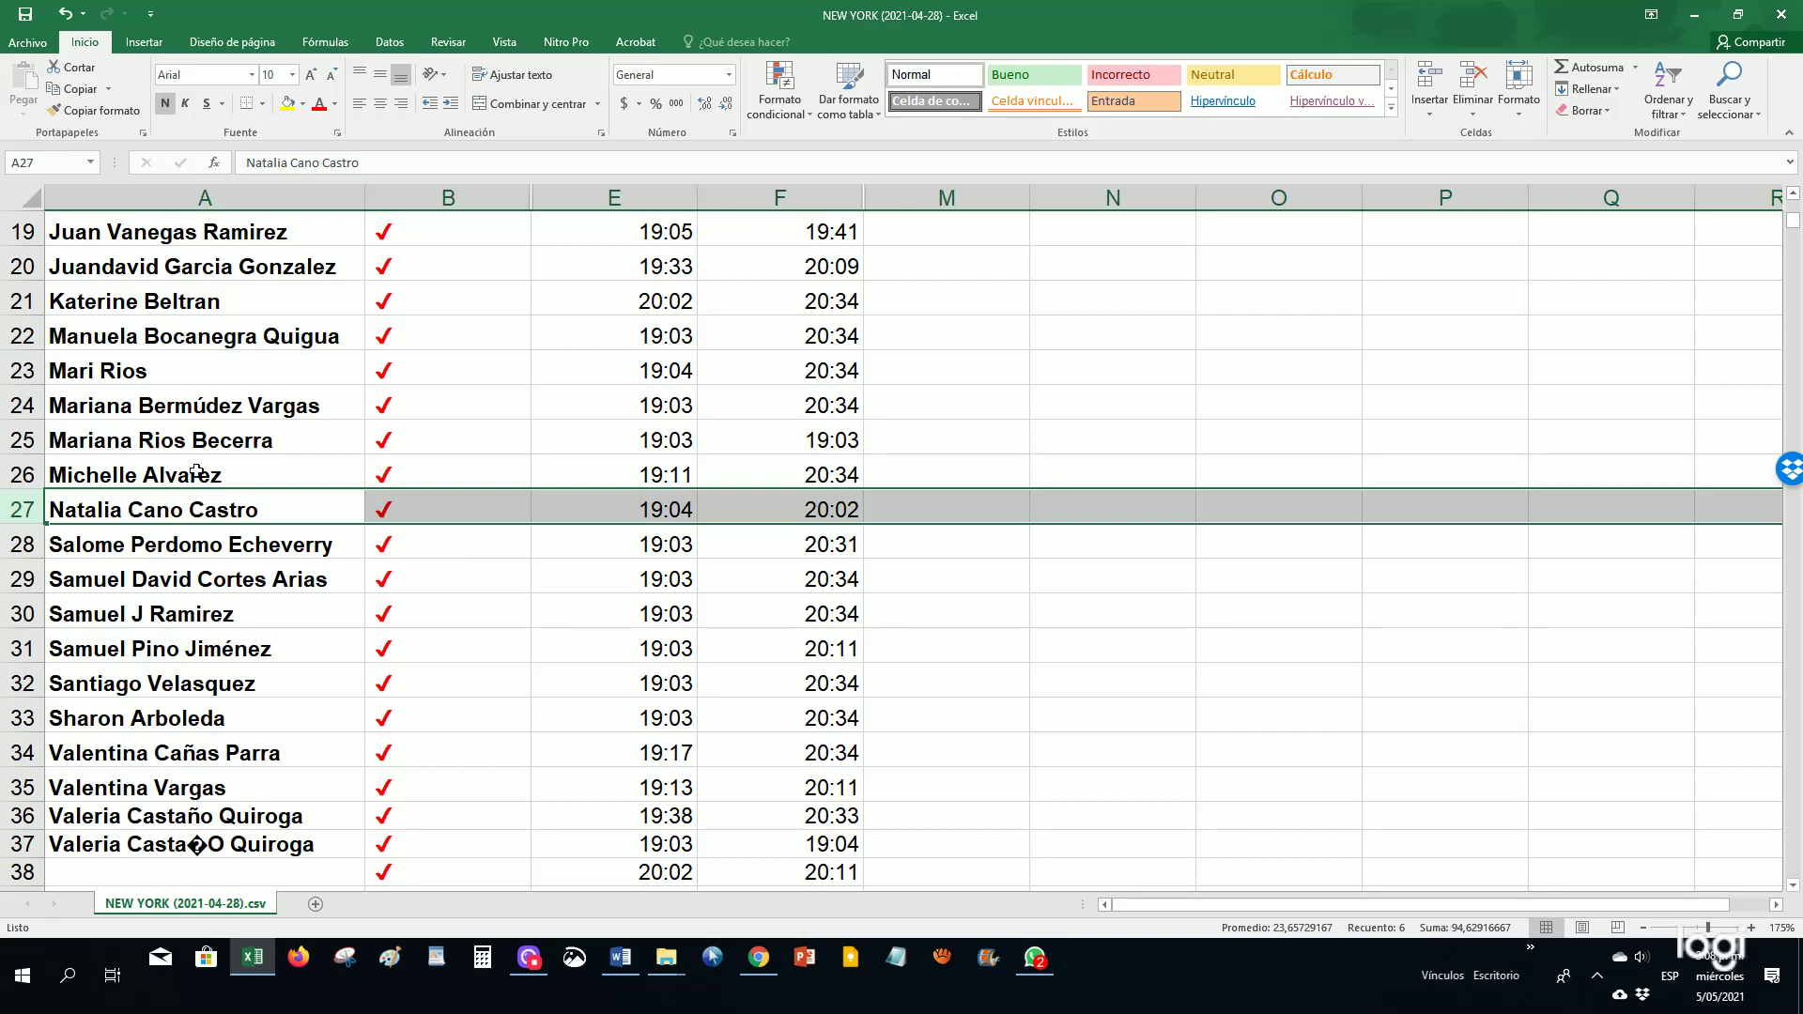
Filter the 2021-04-28 column to show only the blank entries, the students without a check mark
scroll(284, 611, "up", 6)
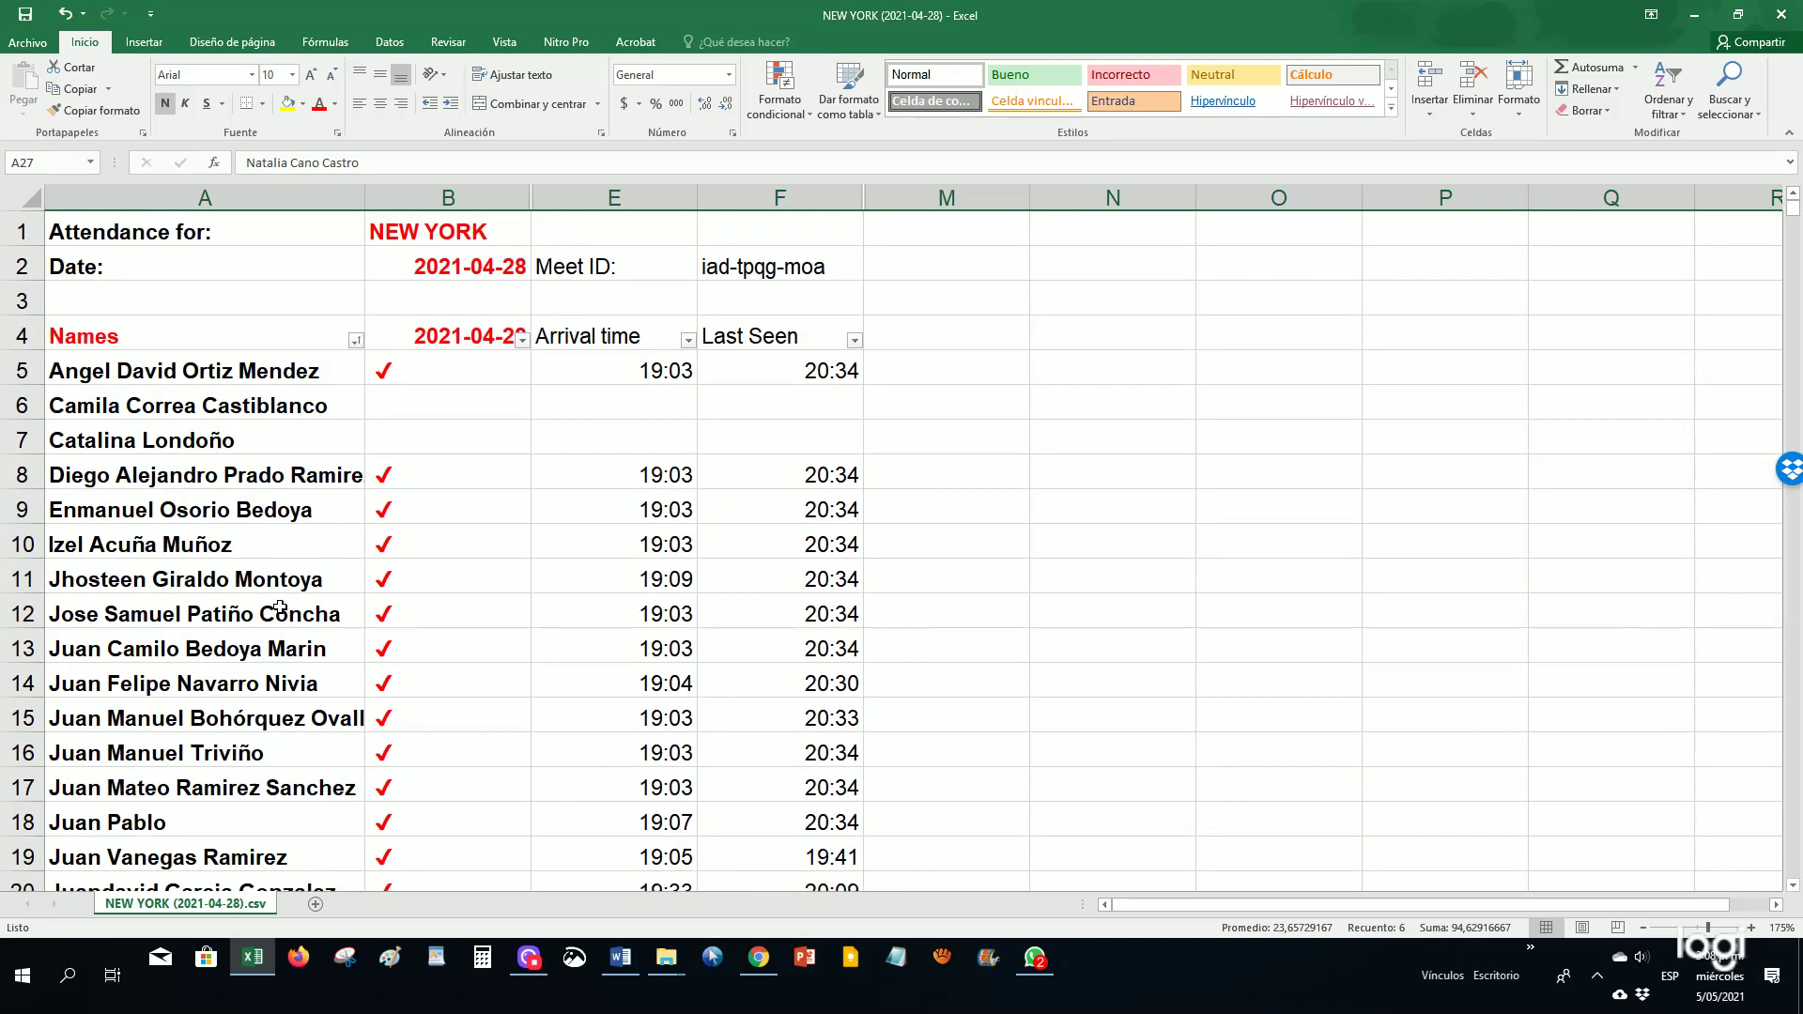
scroll(272, 581, "down", 7)
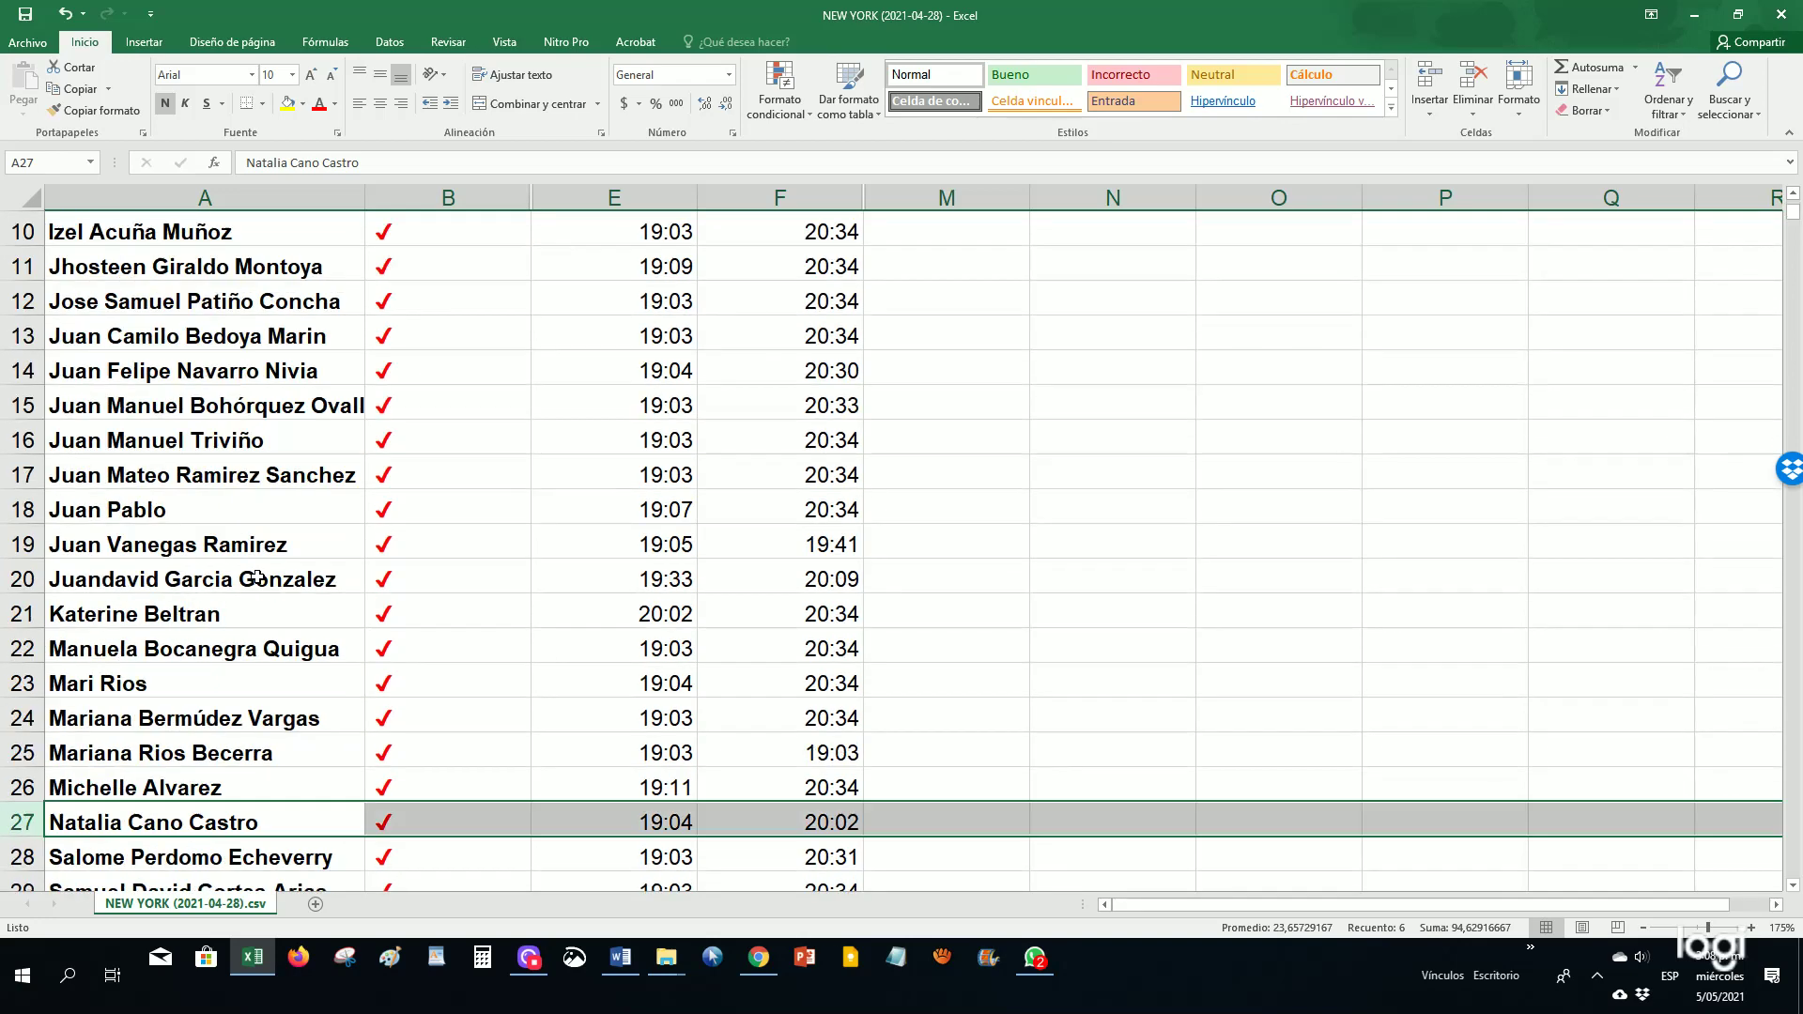
scroll(261, 574, "up", 7)
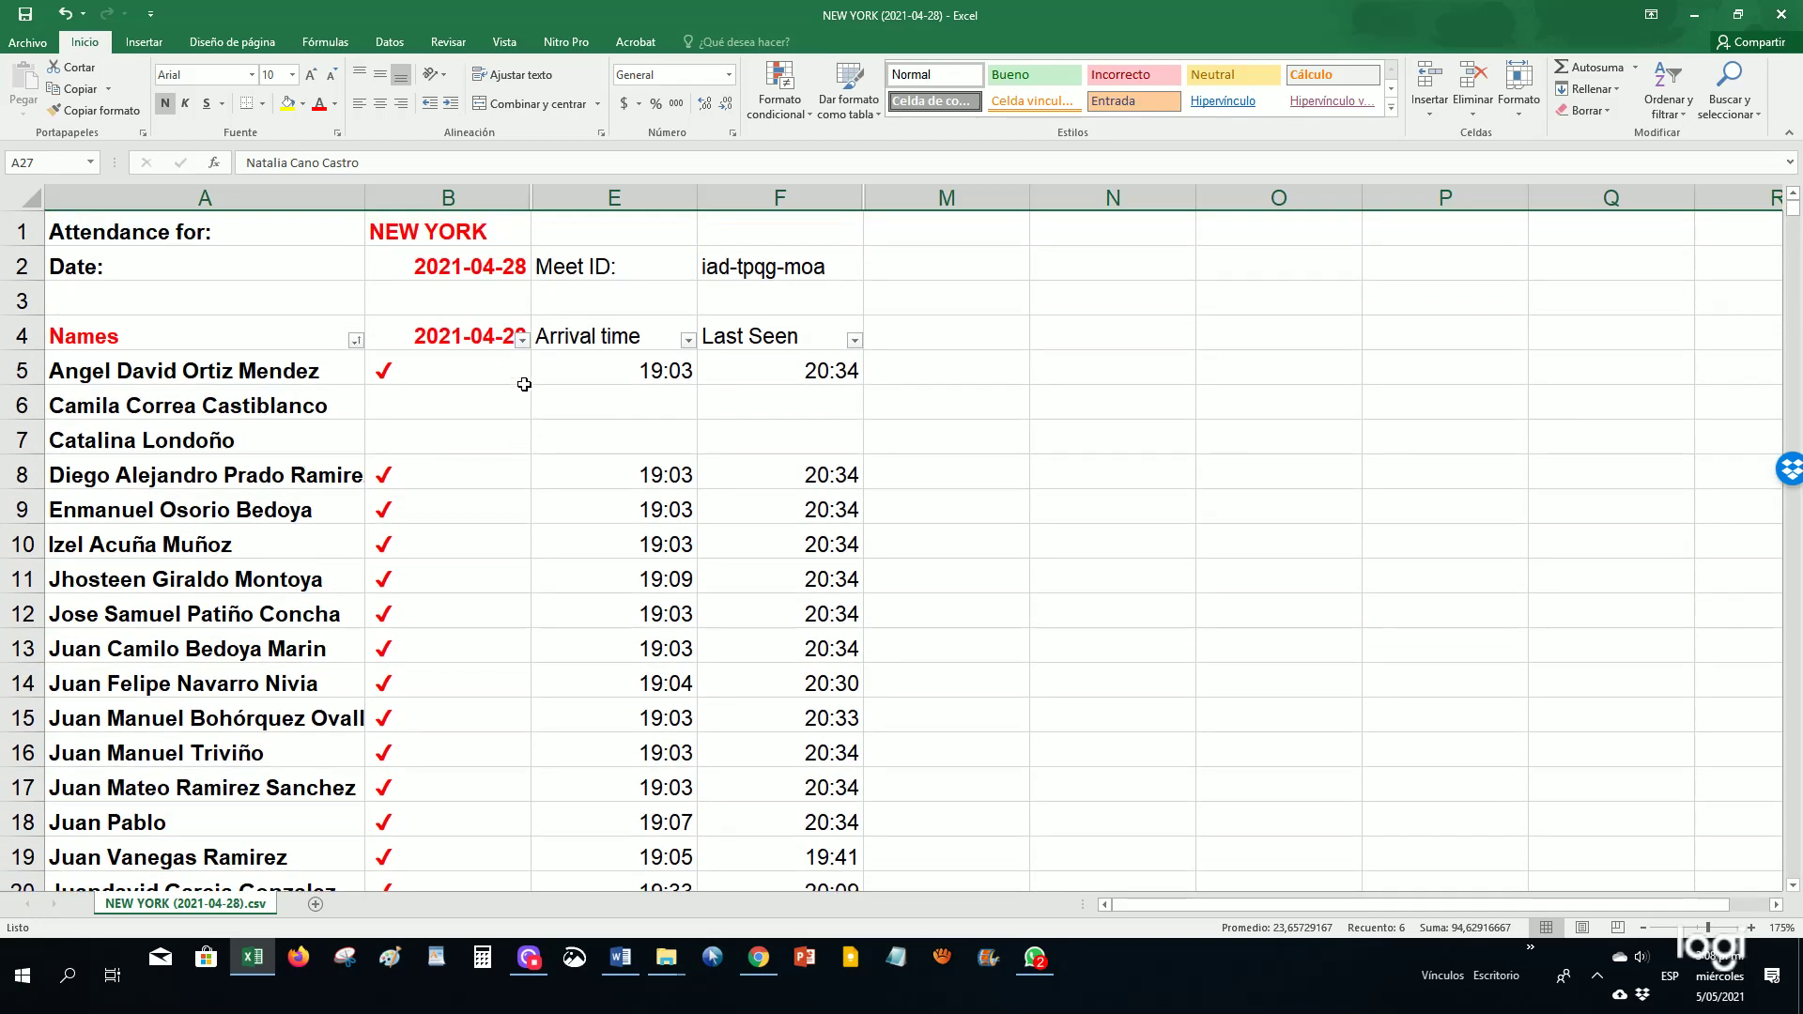
left_click(523, 342)
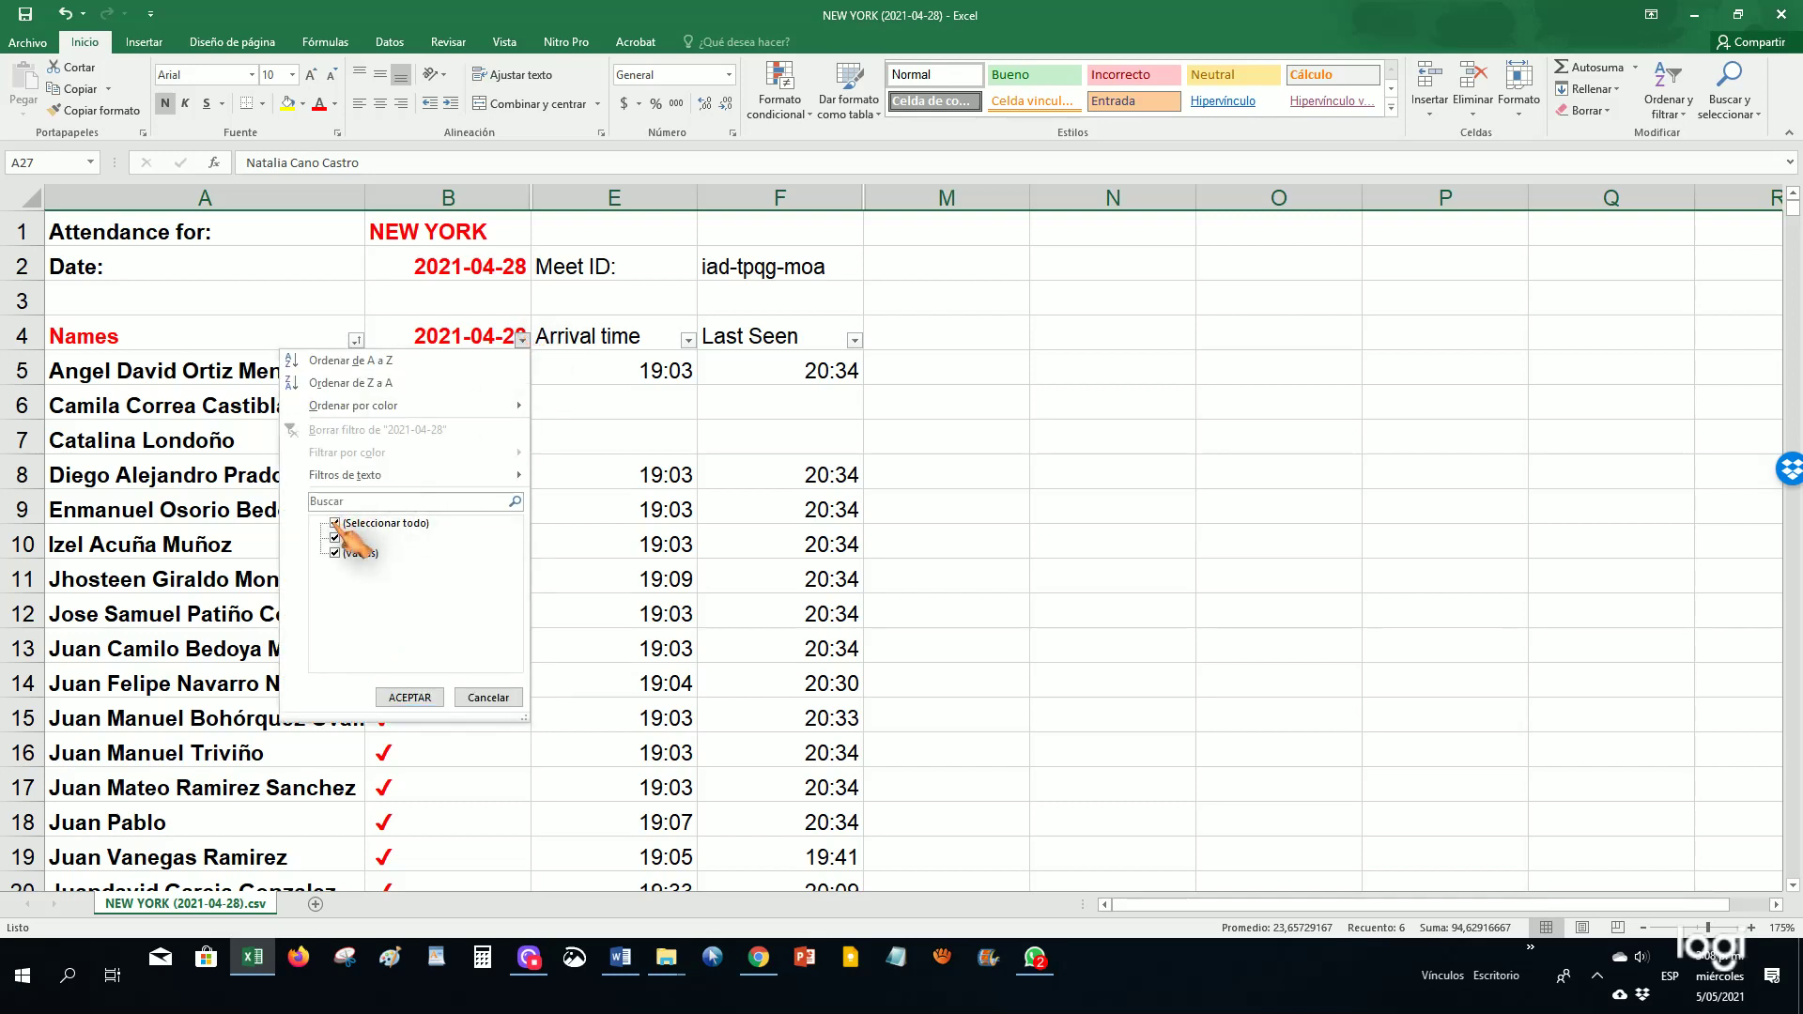
key("Escape")
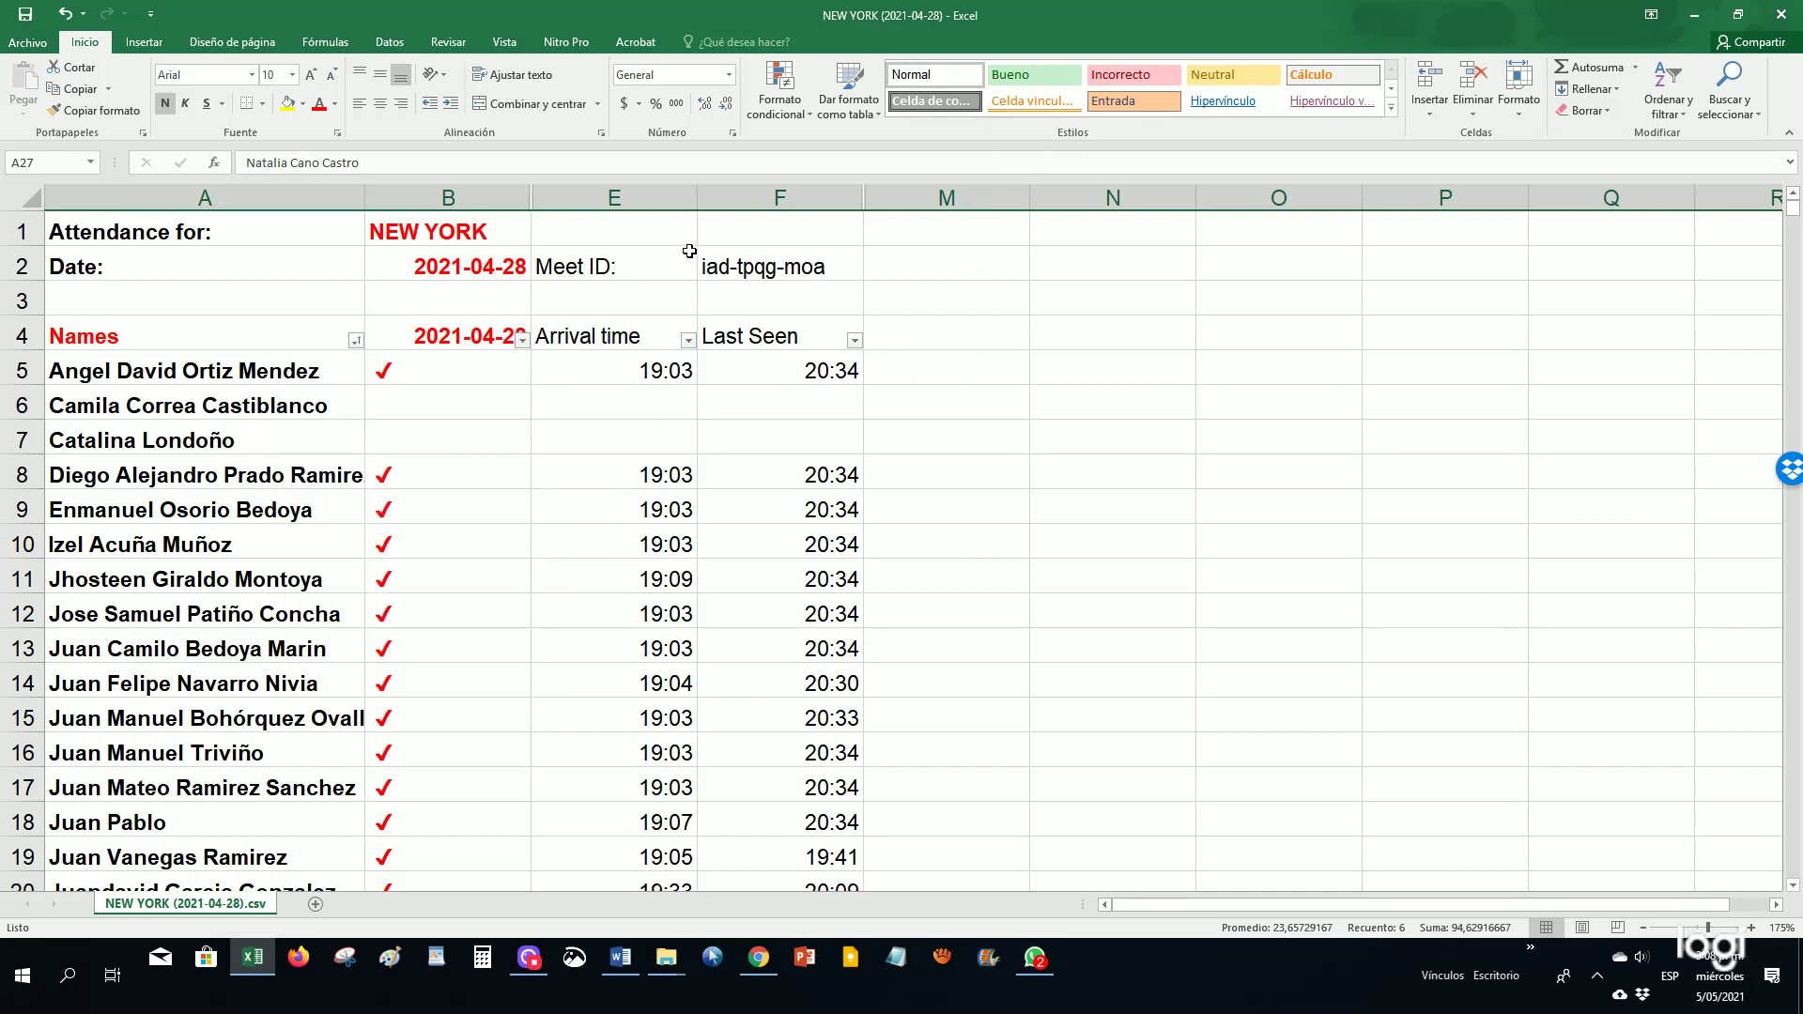
left_click(523, 344)
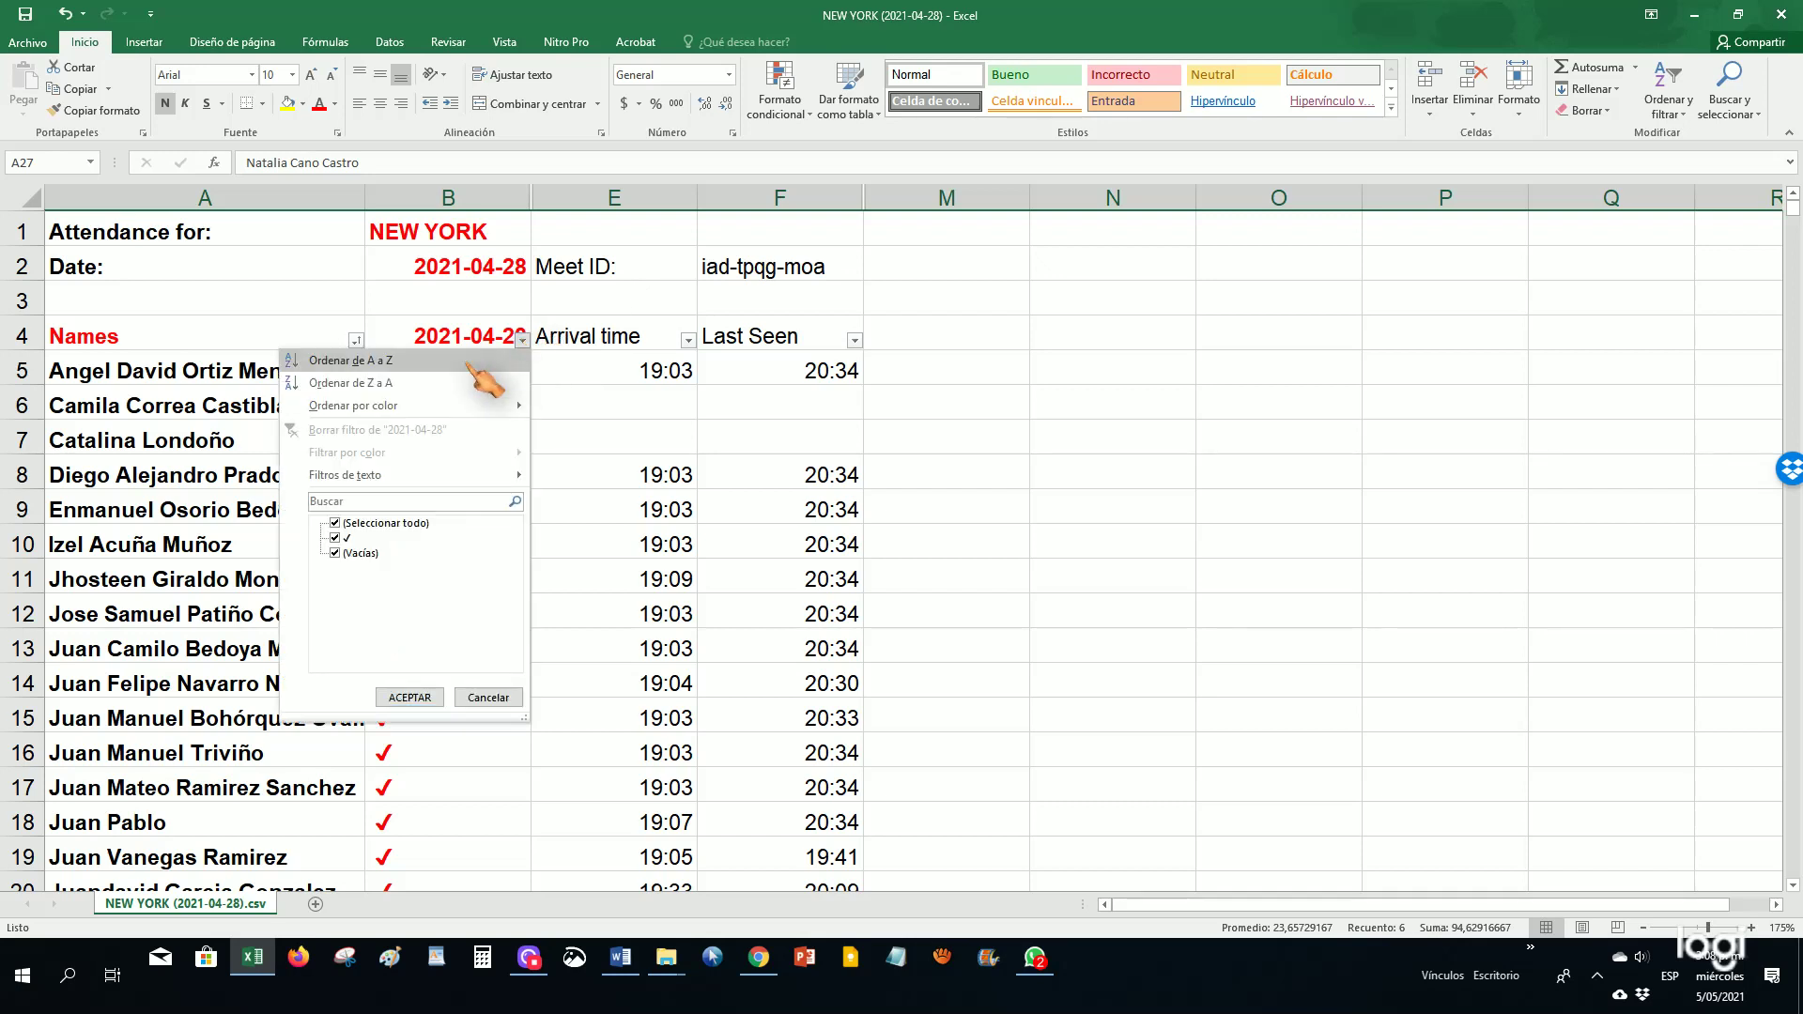
left_click(335, 523)
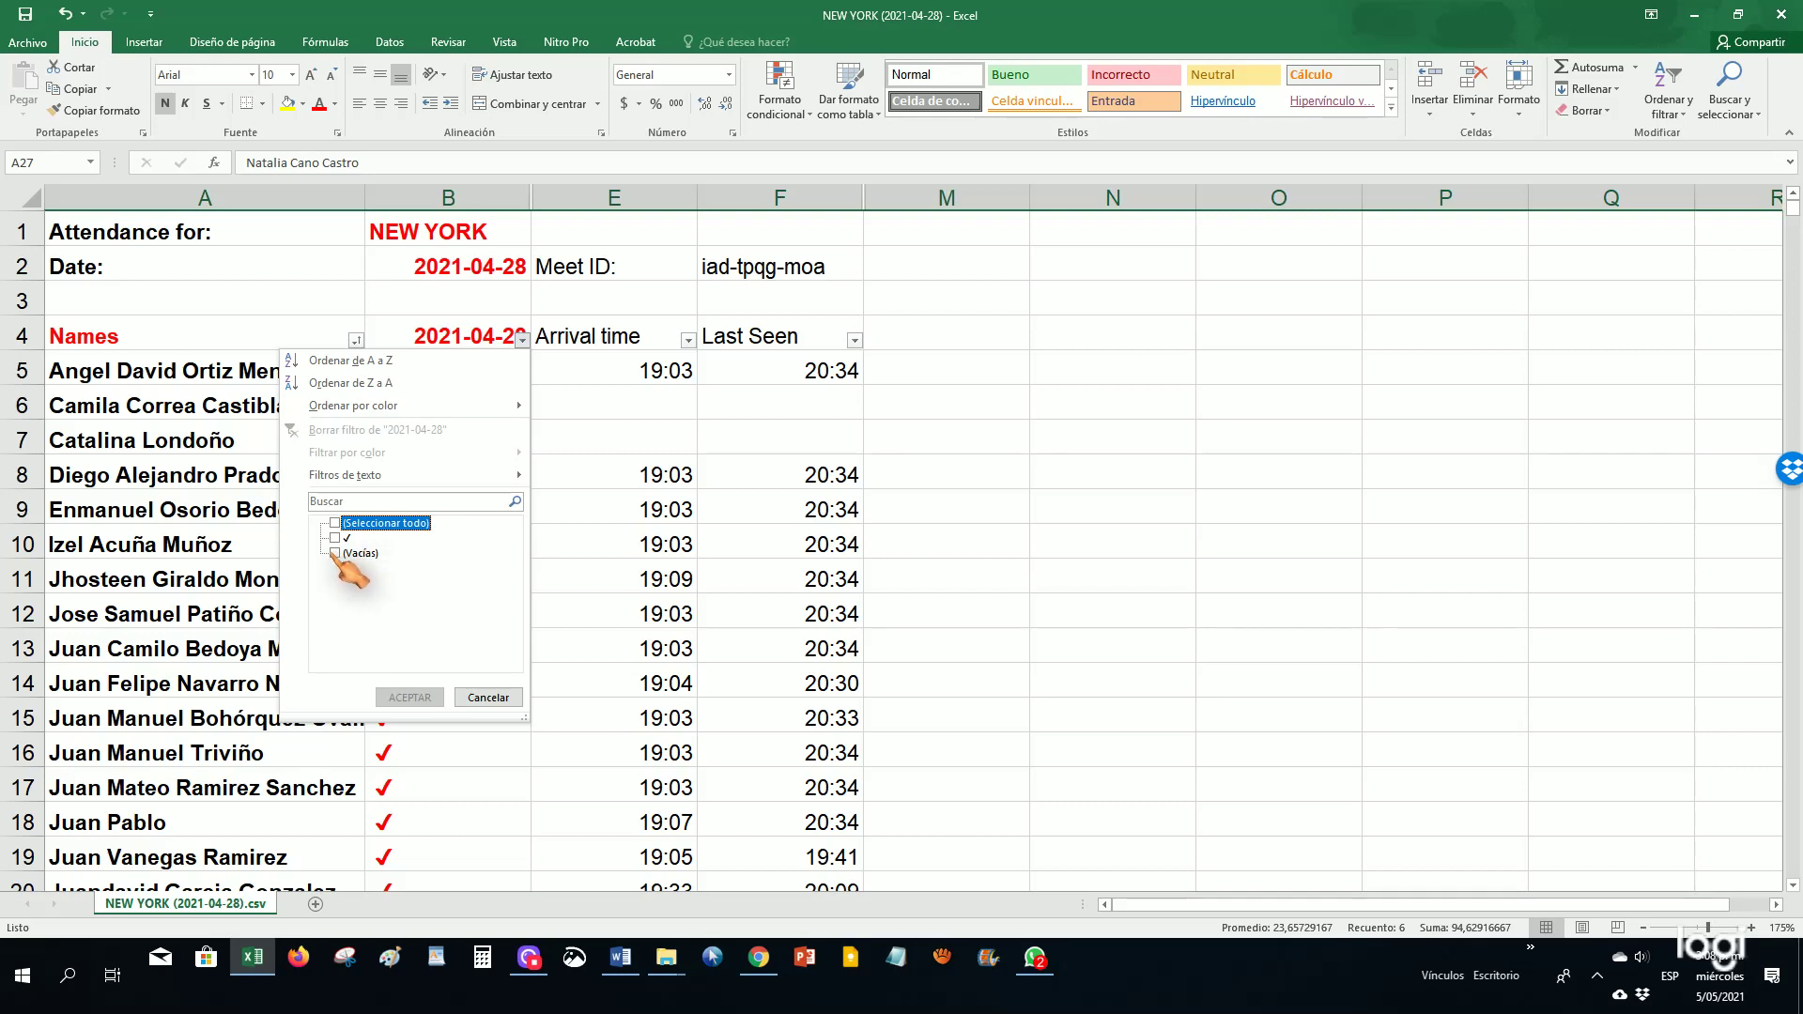
left_click(335, 553)
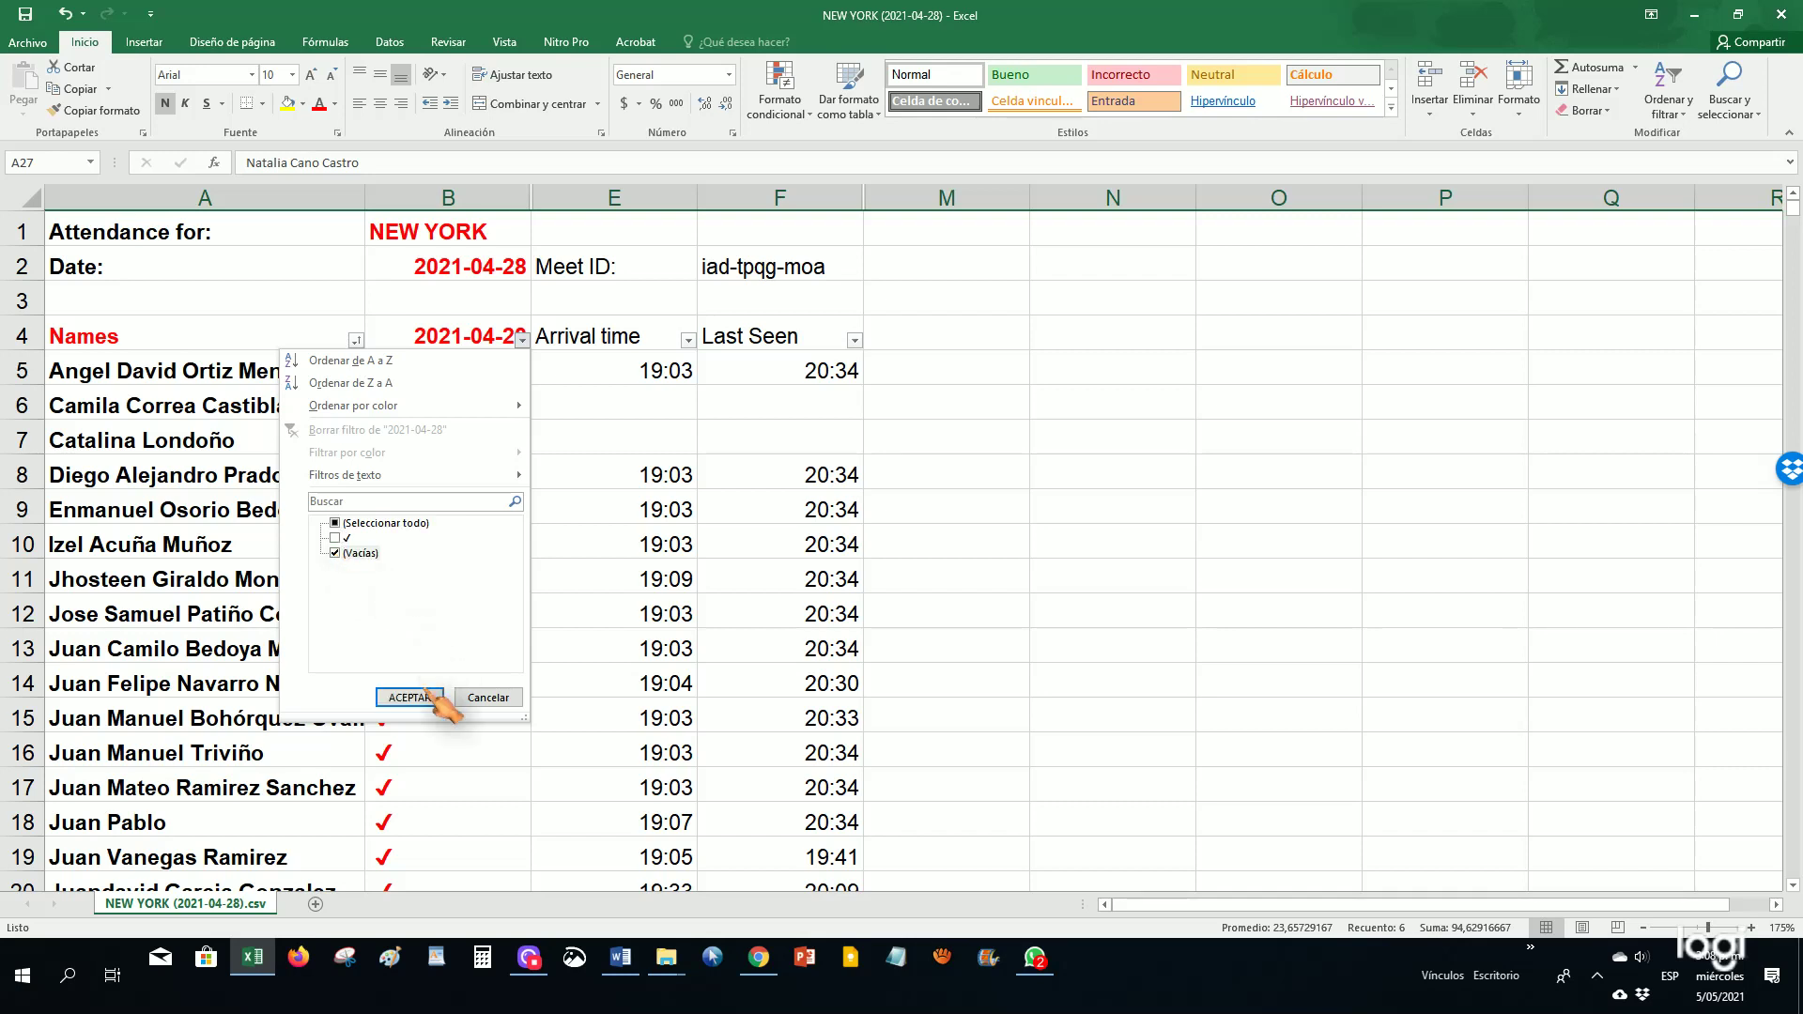
left_click(427, 698)
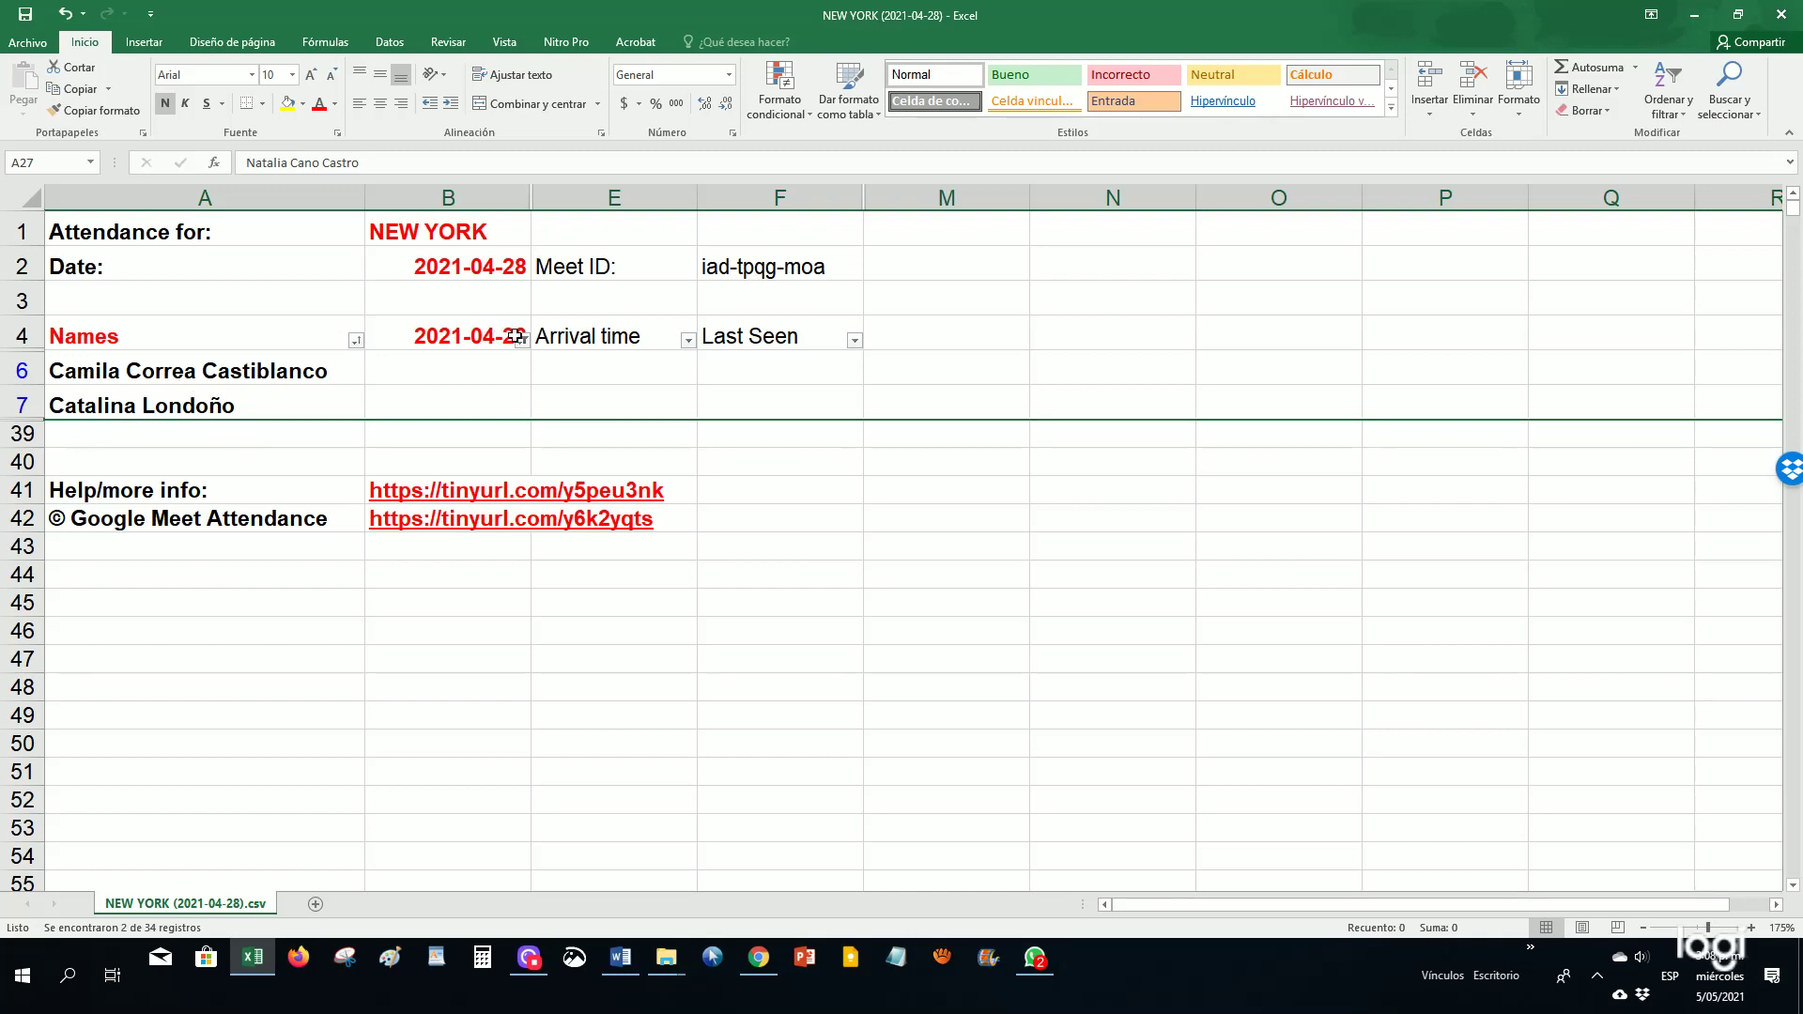
Include the check-marked entries in the 2021-04-28 filter again and look over the full attendance list
left_click(522, 342)
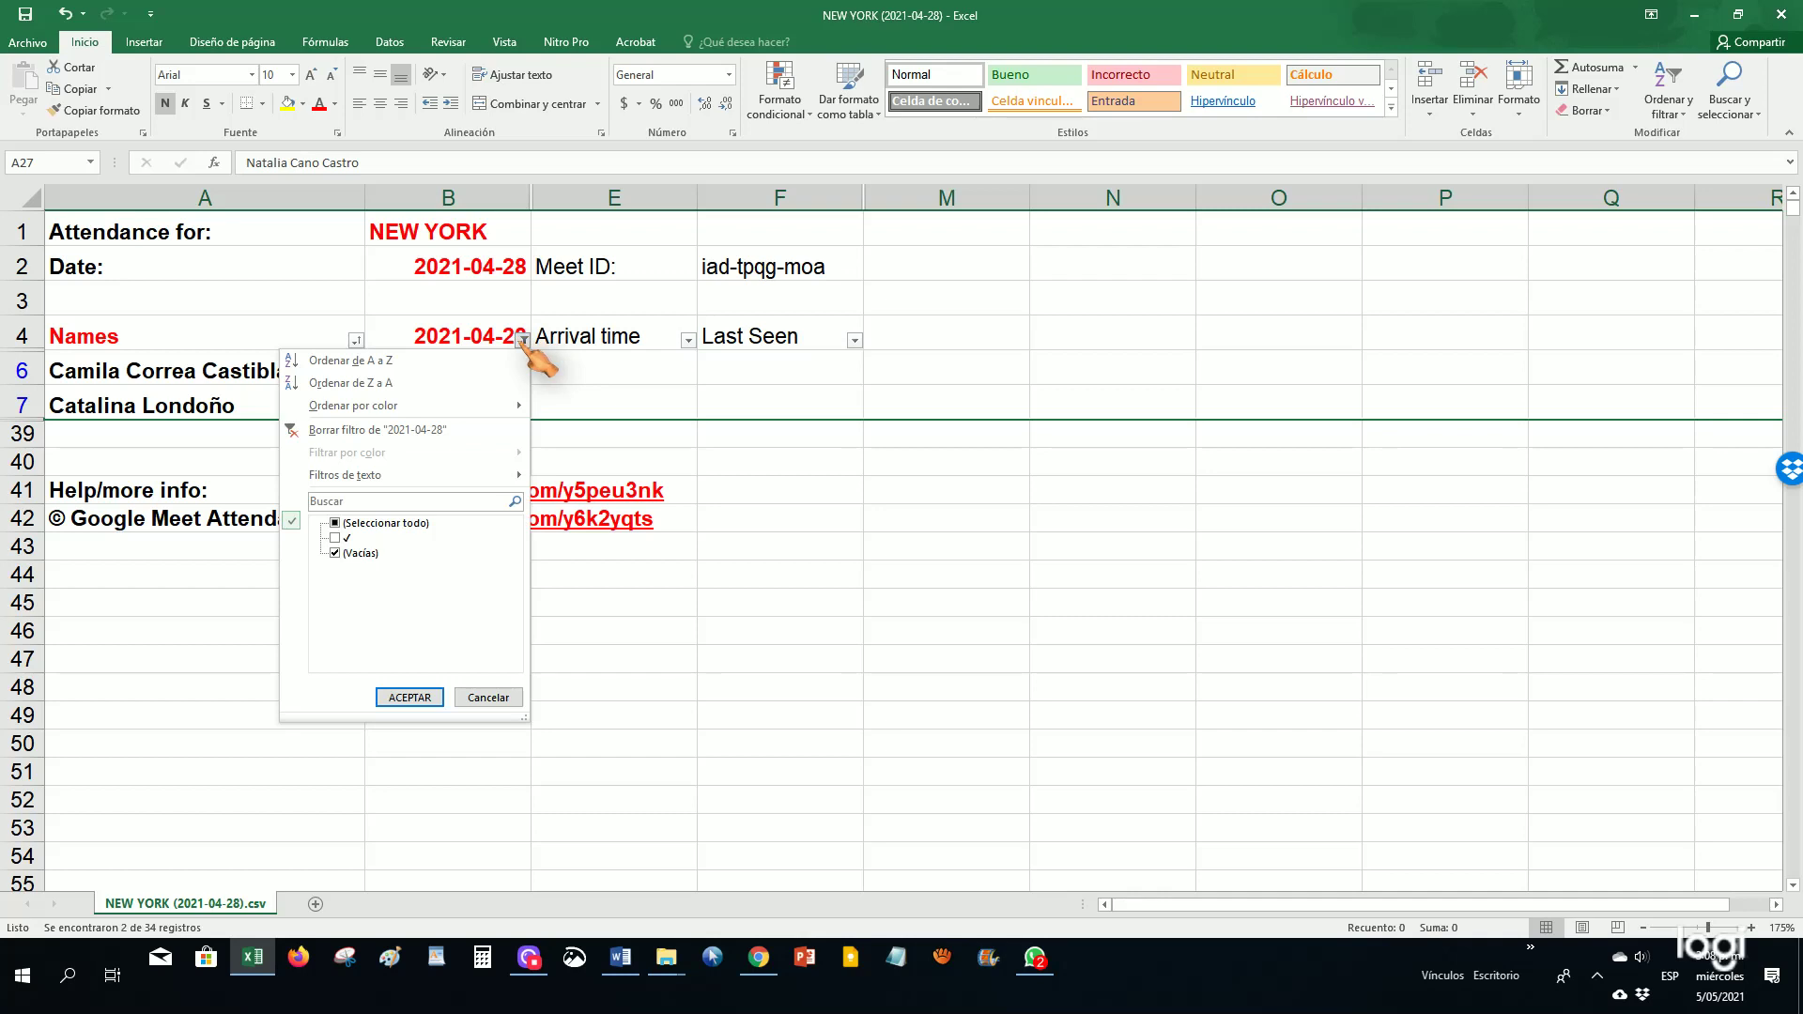
left_click(335, 538)
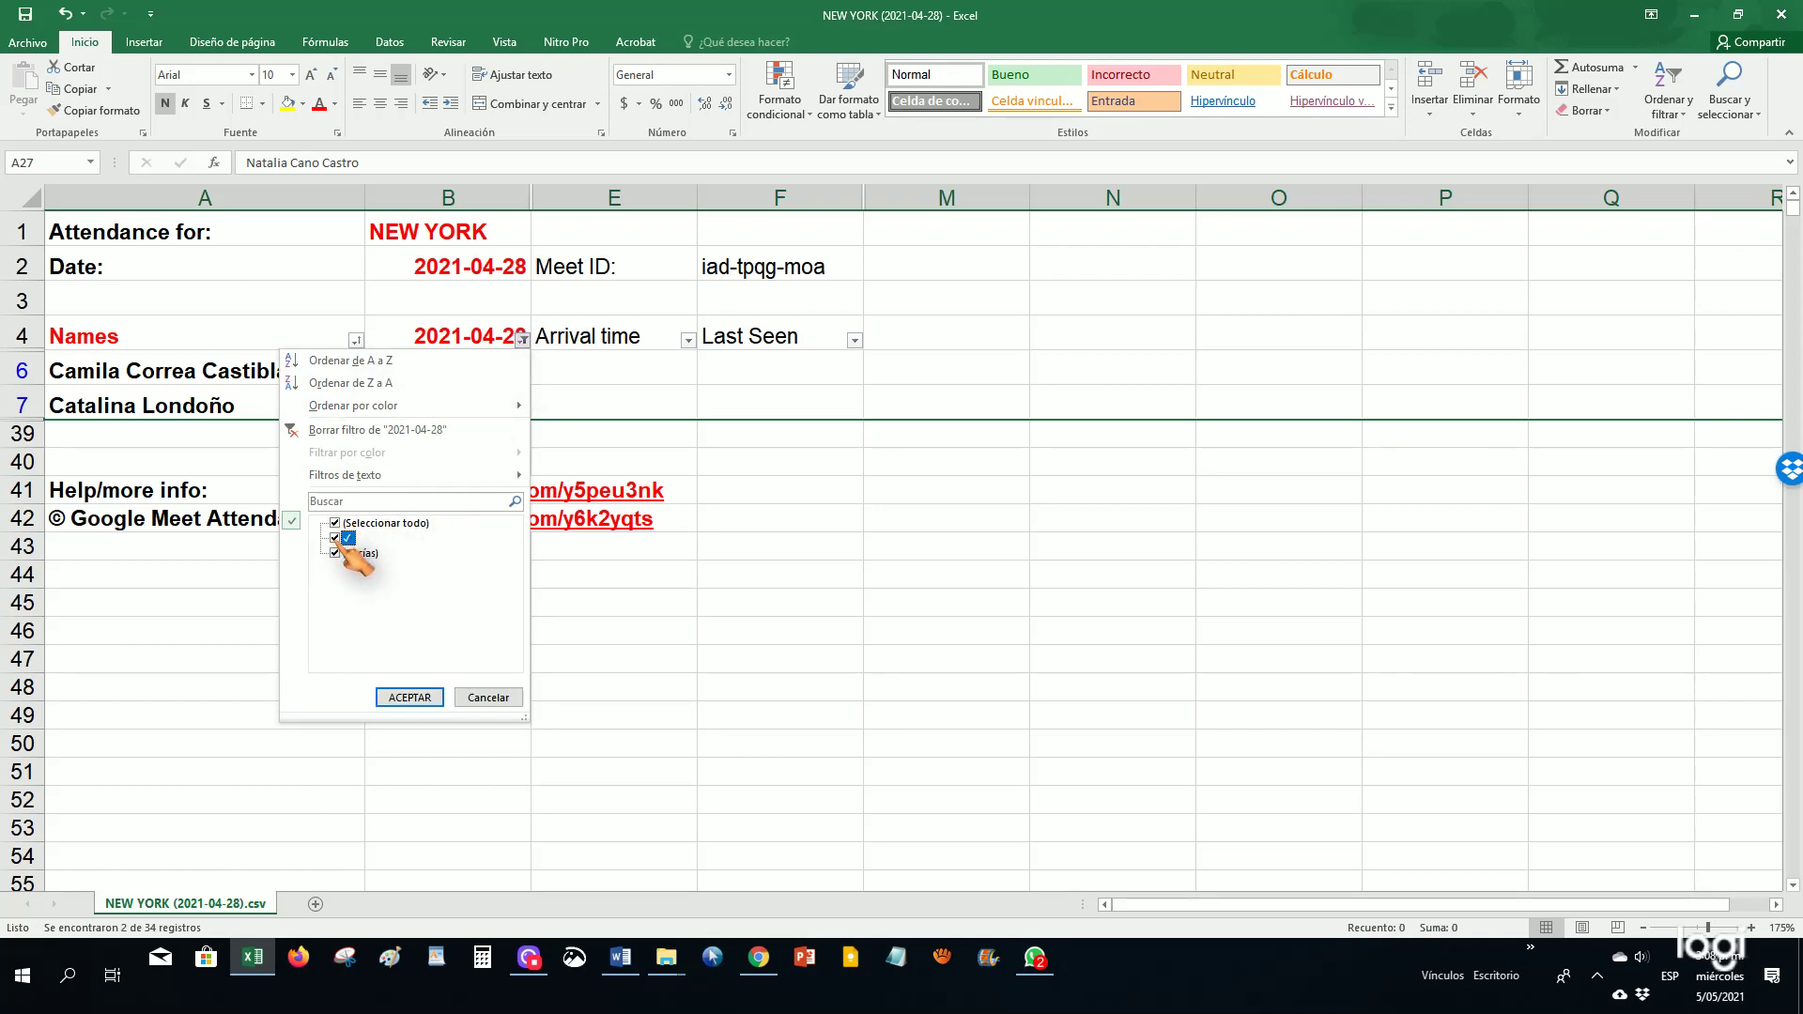
left_click(420, 700)
scroll(517, 564, "down", 11)
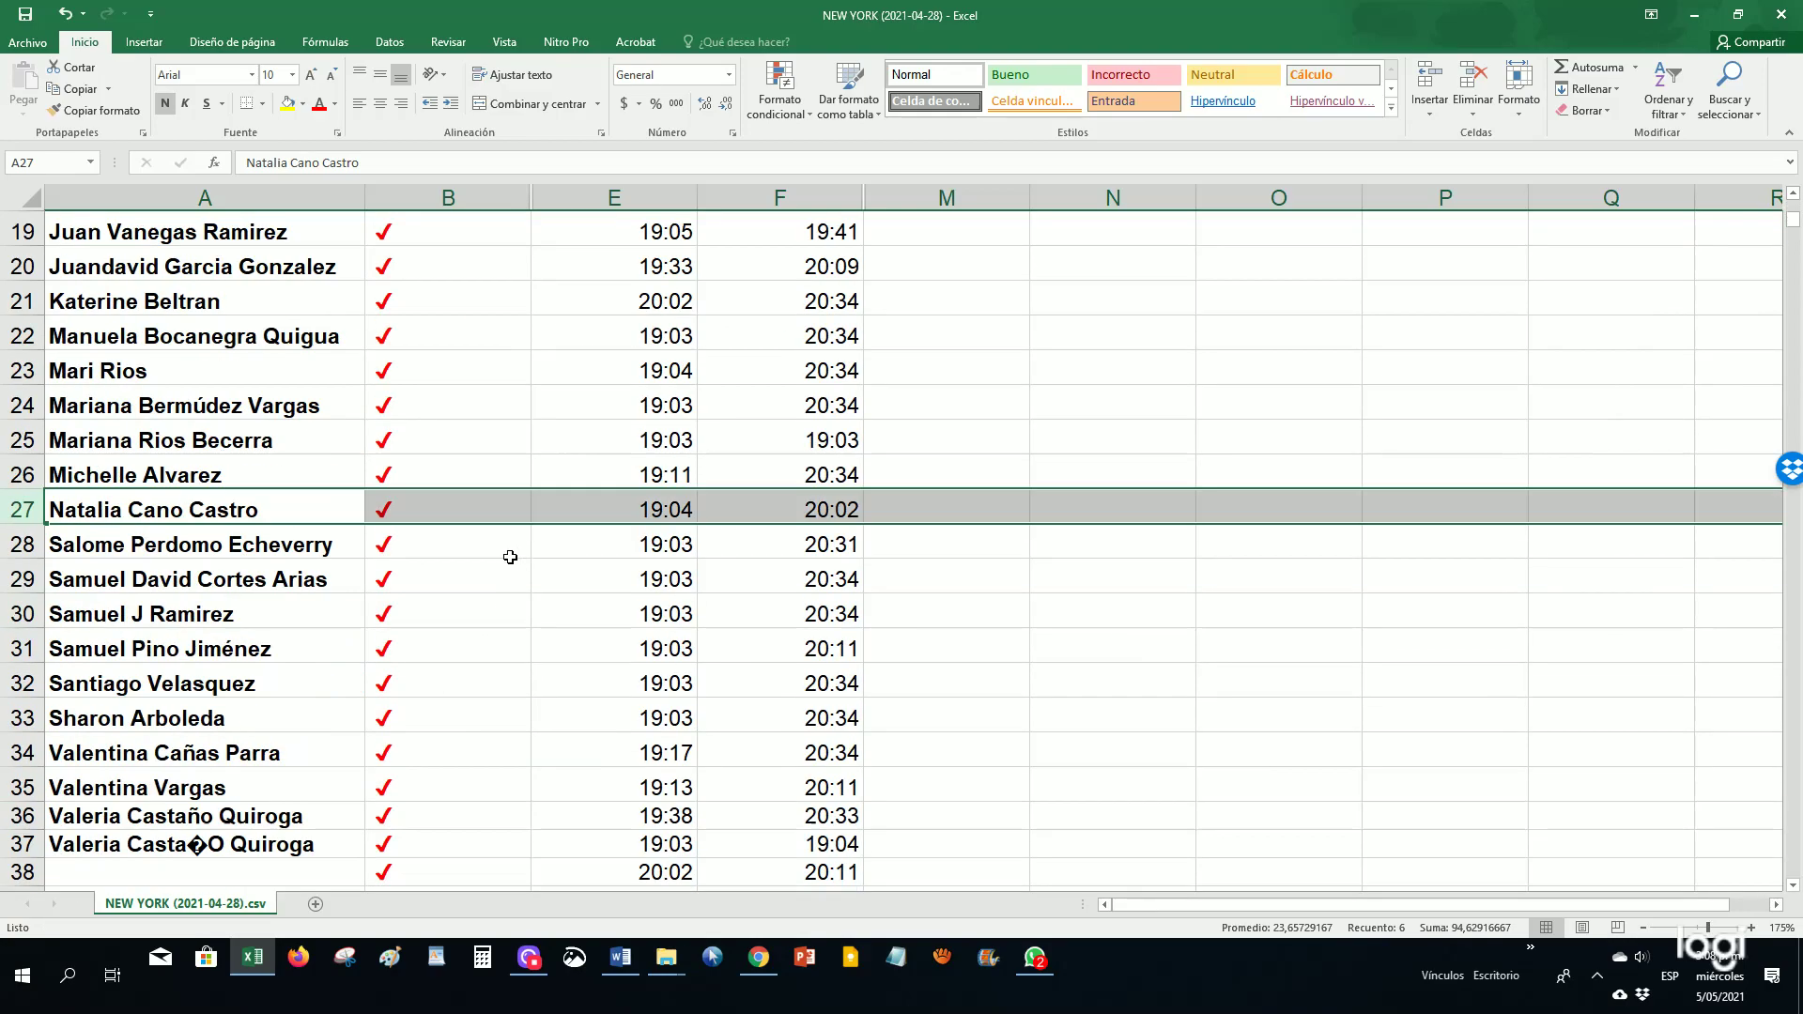
scroll(510, 566, "up", 10)
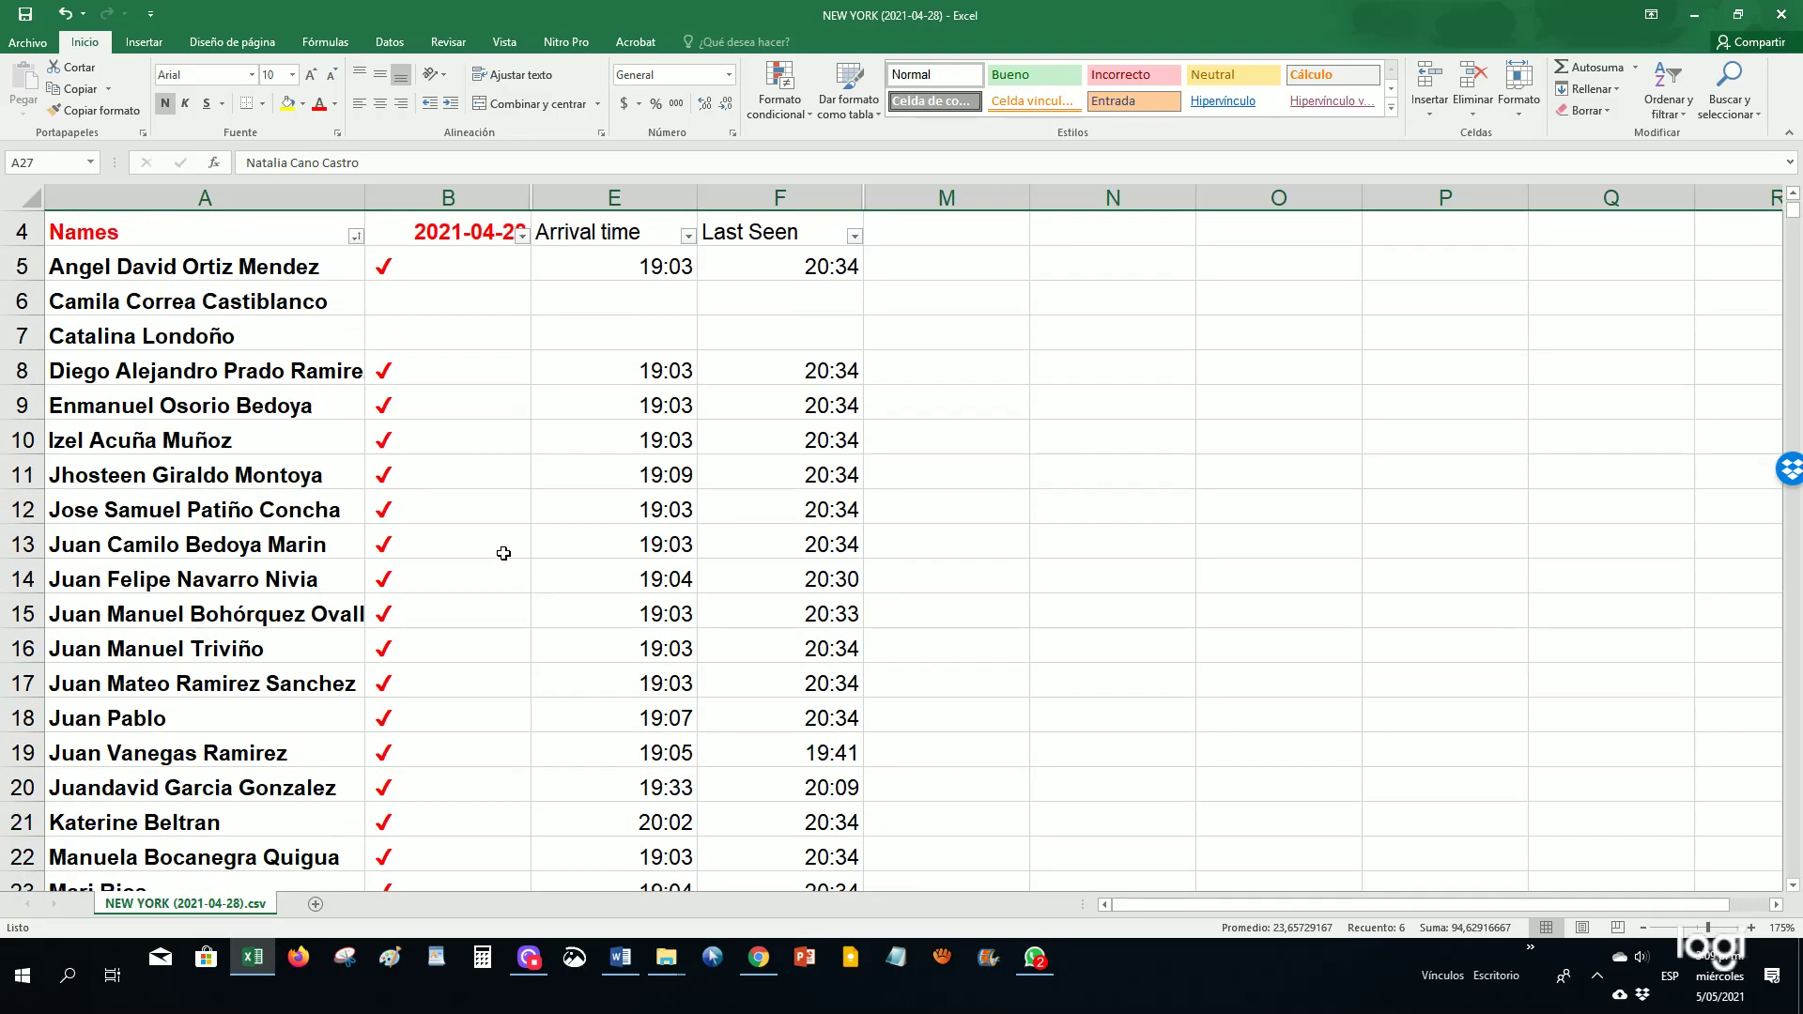
scroll(503, 553, "up", 1)
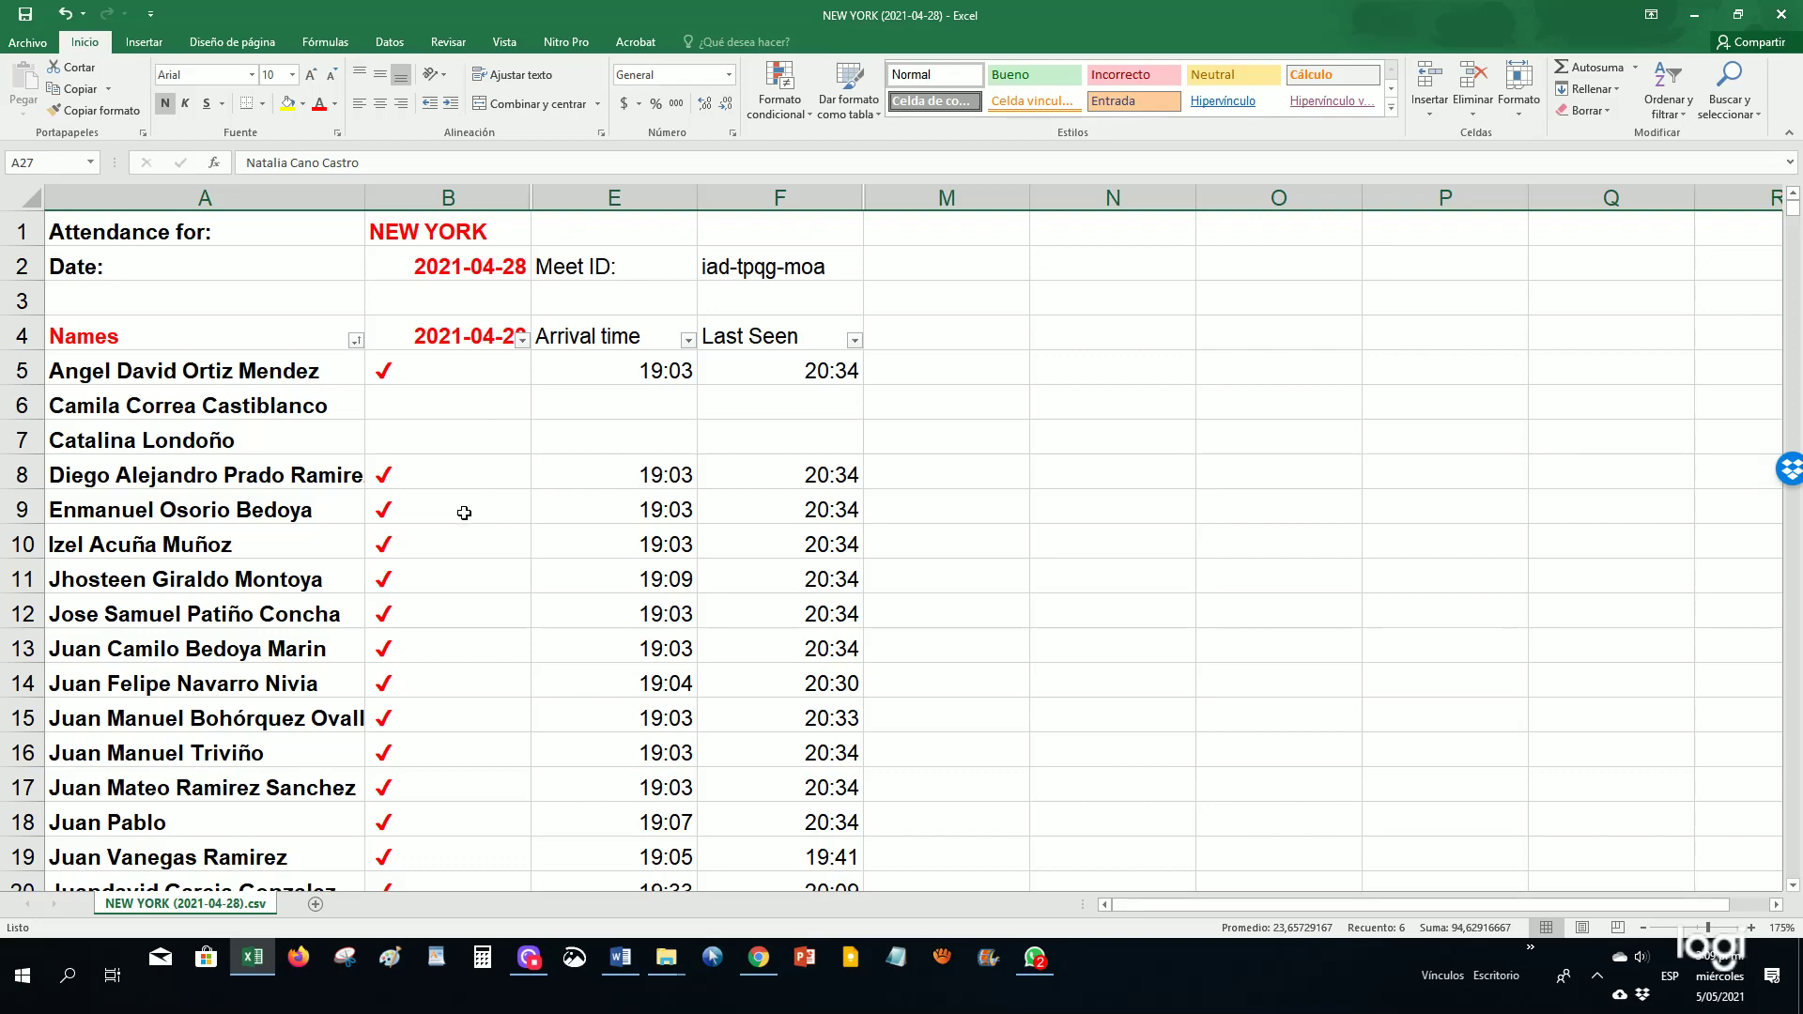
Save the workbook as a PDF named NEW YORK (2021-04-28) in Downloads and check the resulting page from beginning to end
left_click(28, 43)
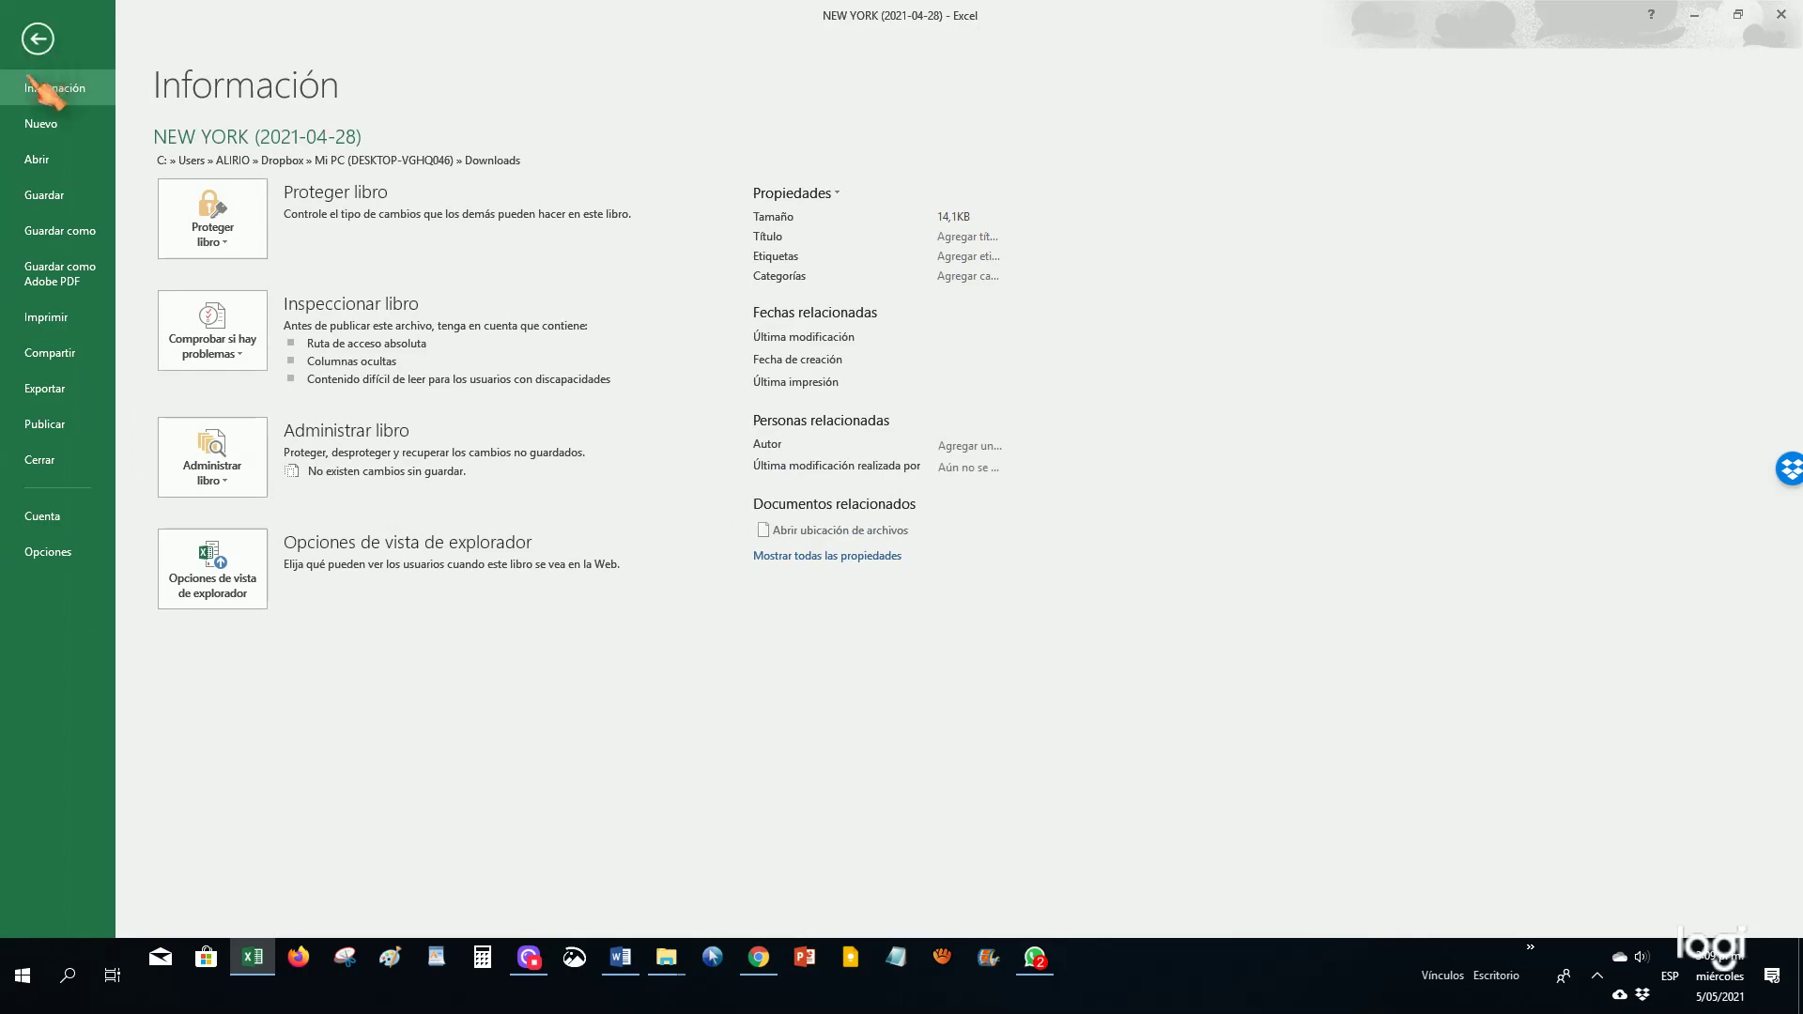
left_click(82, 237)
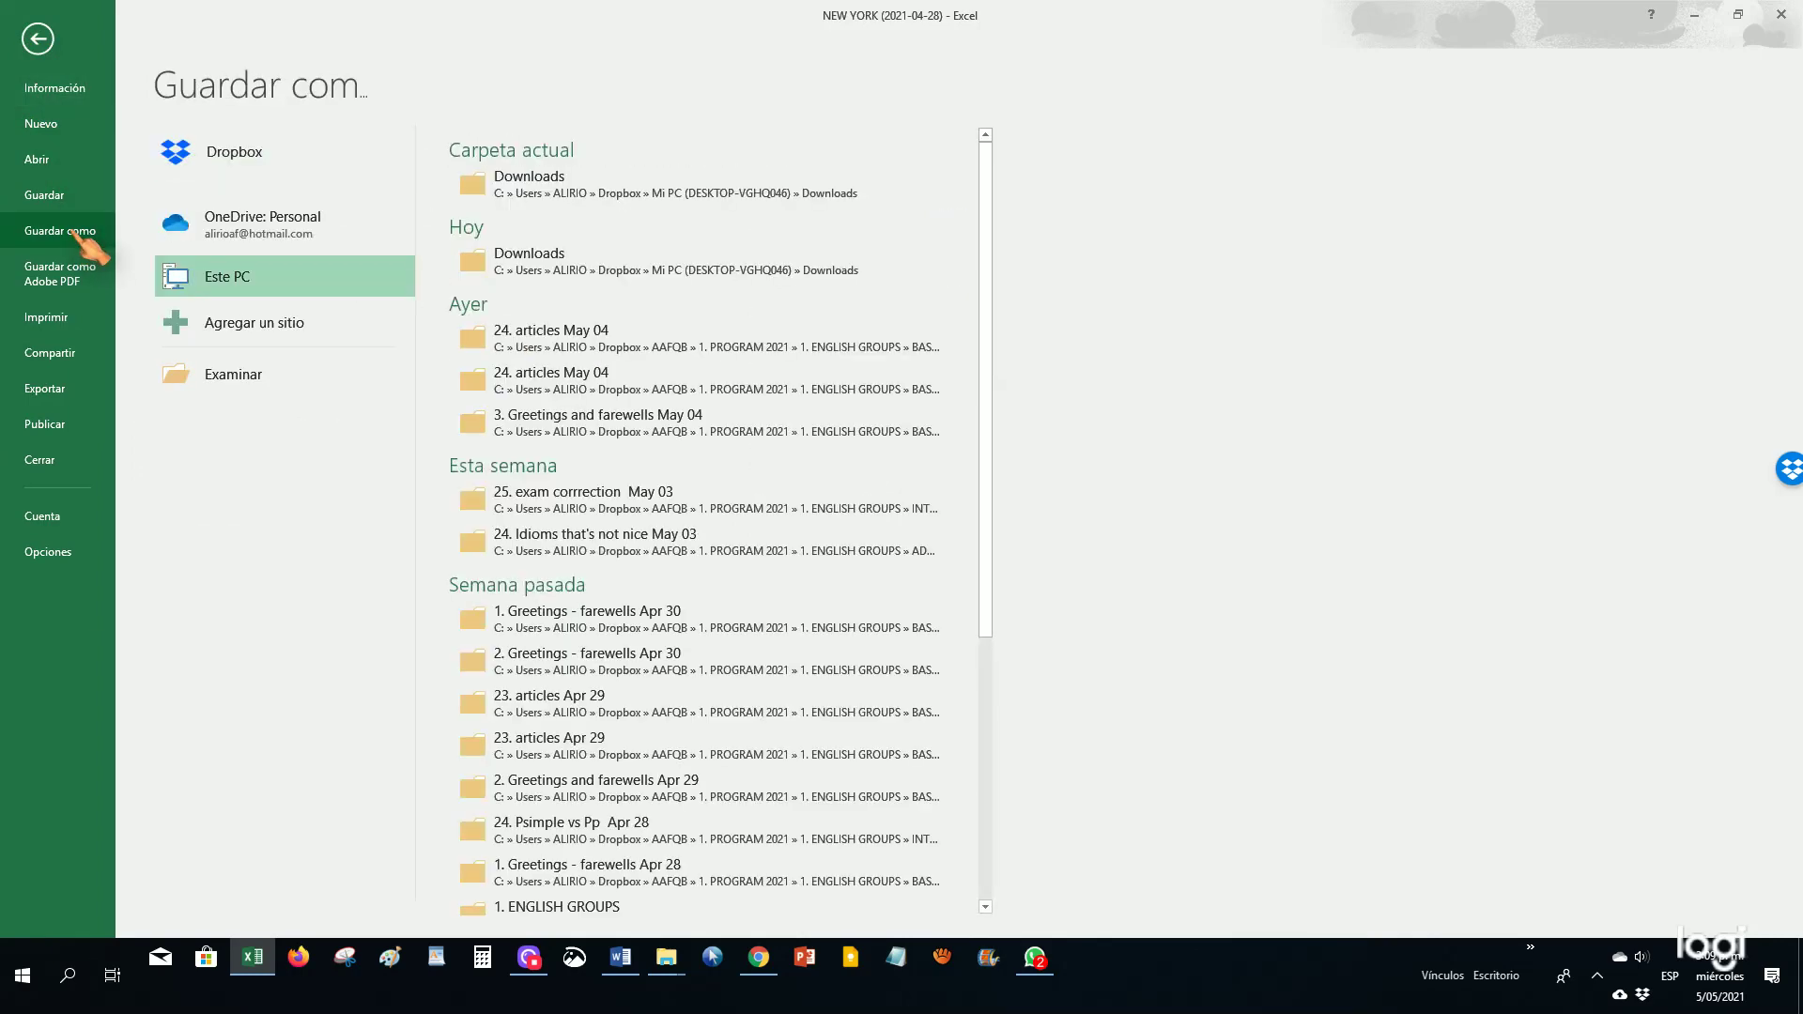
left_click(255, 374)
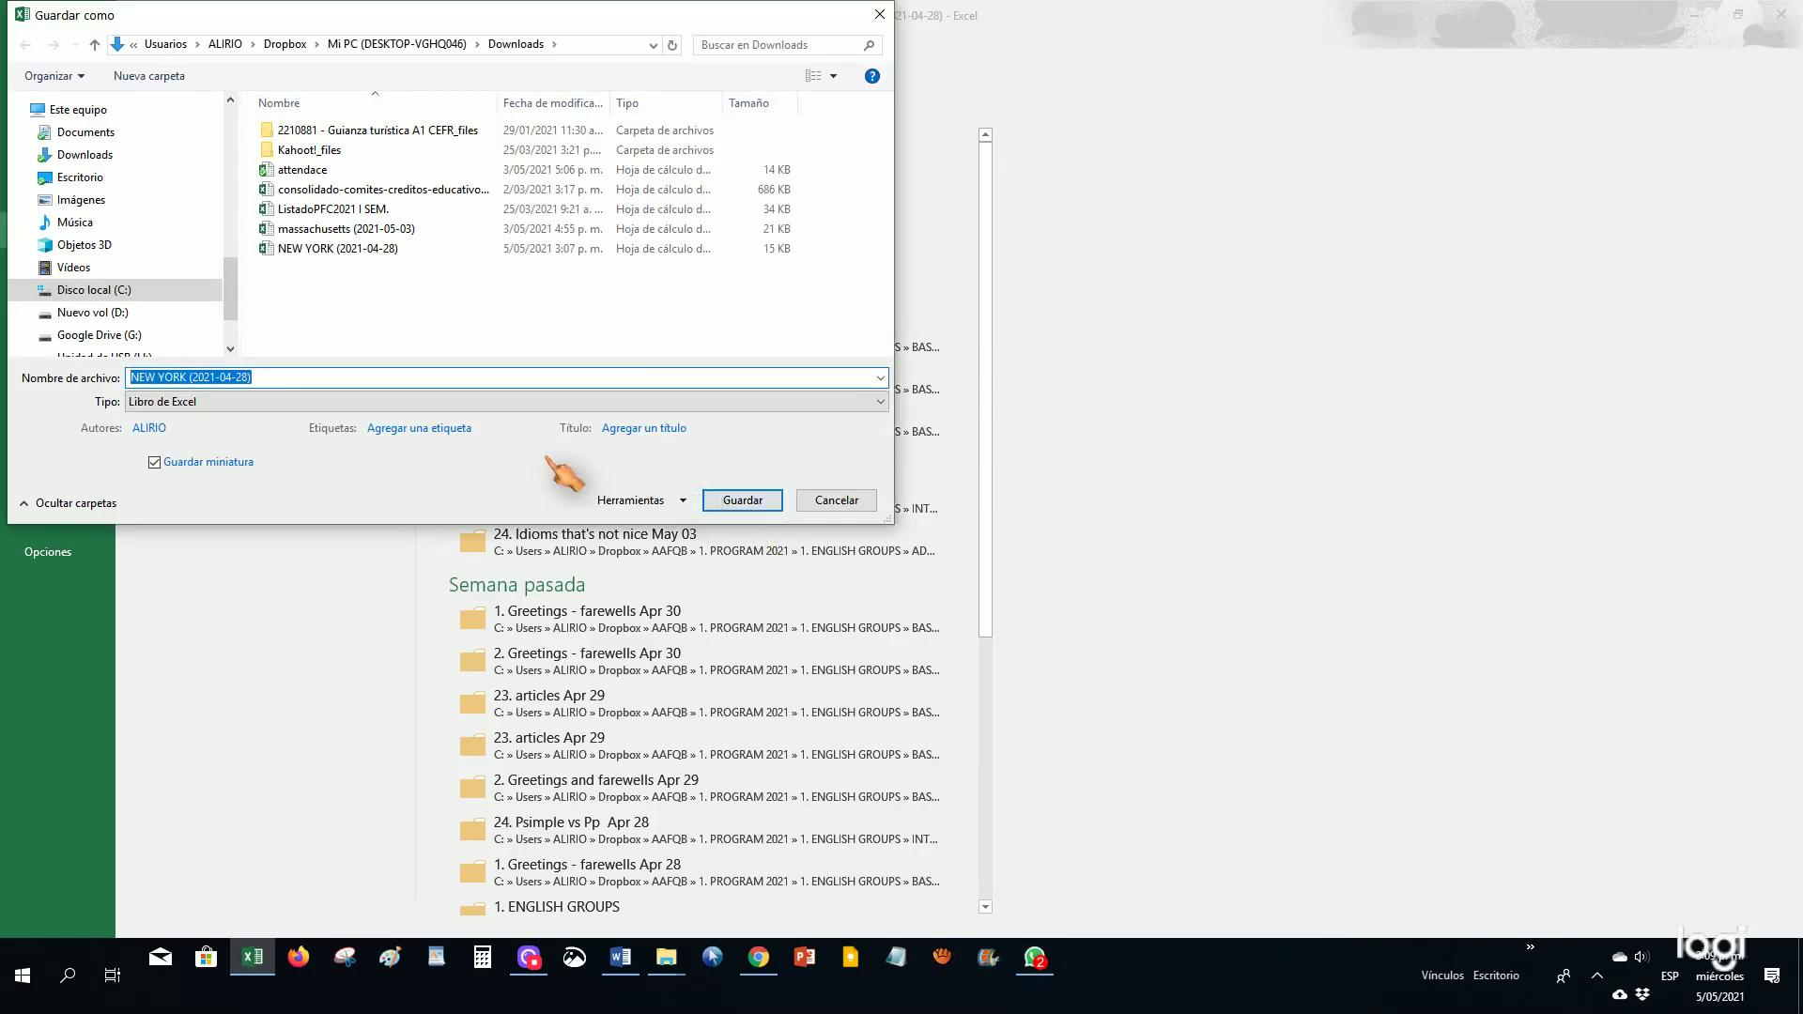
left_click(262, 403)
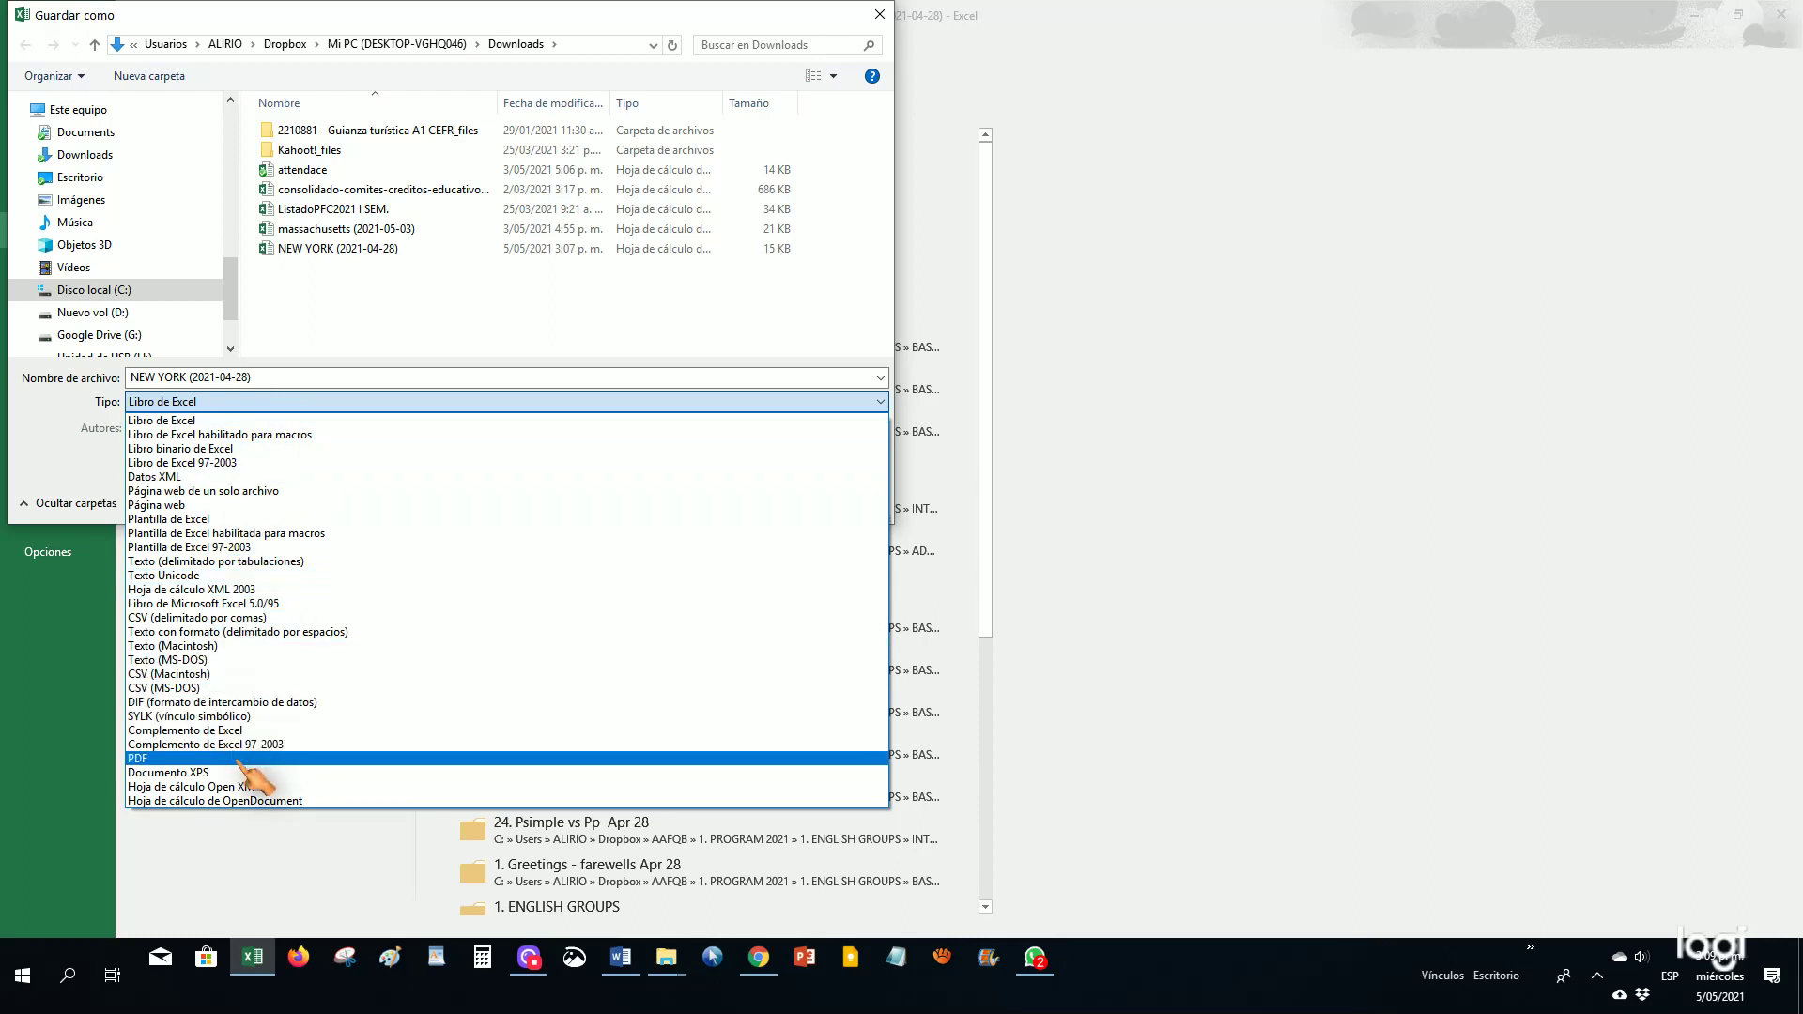
left_click(188, 759)
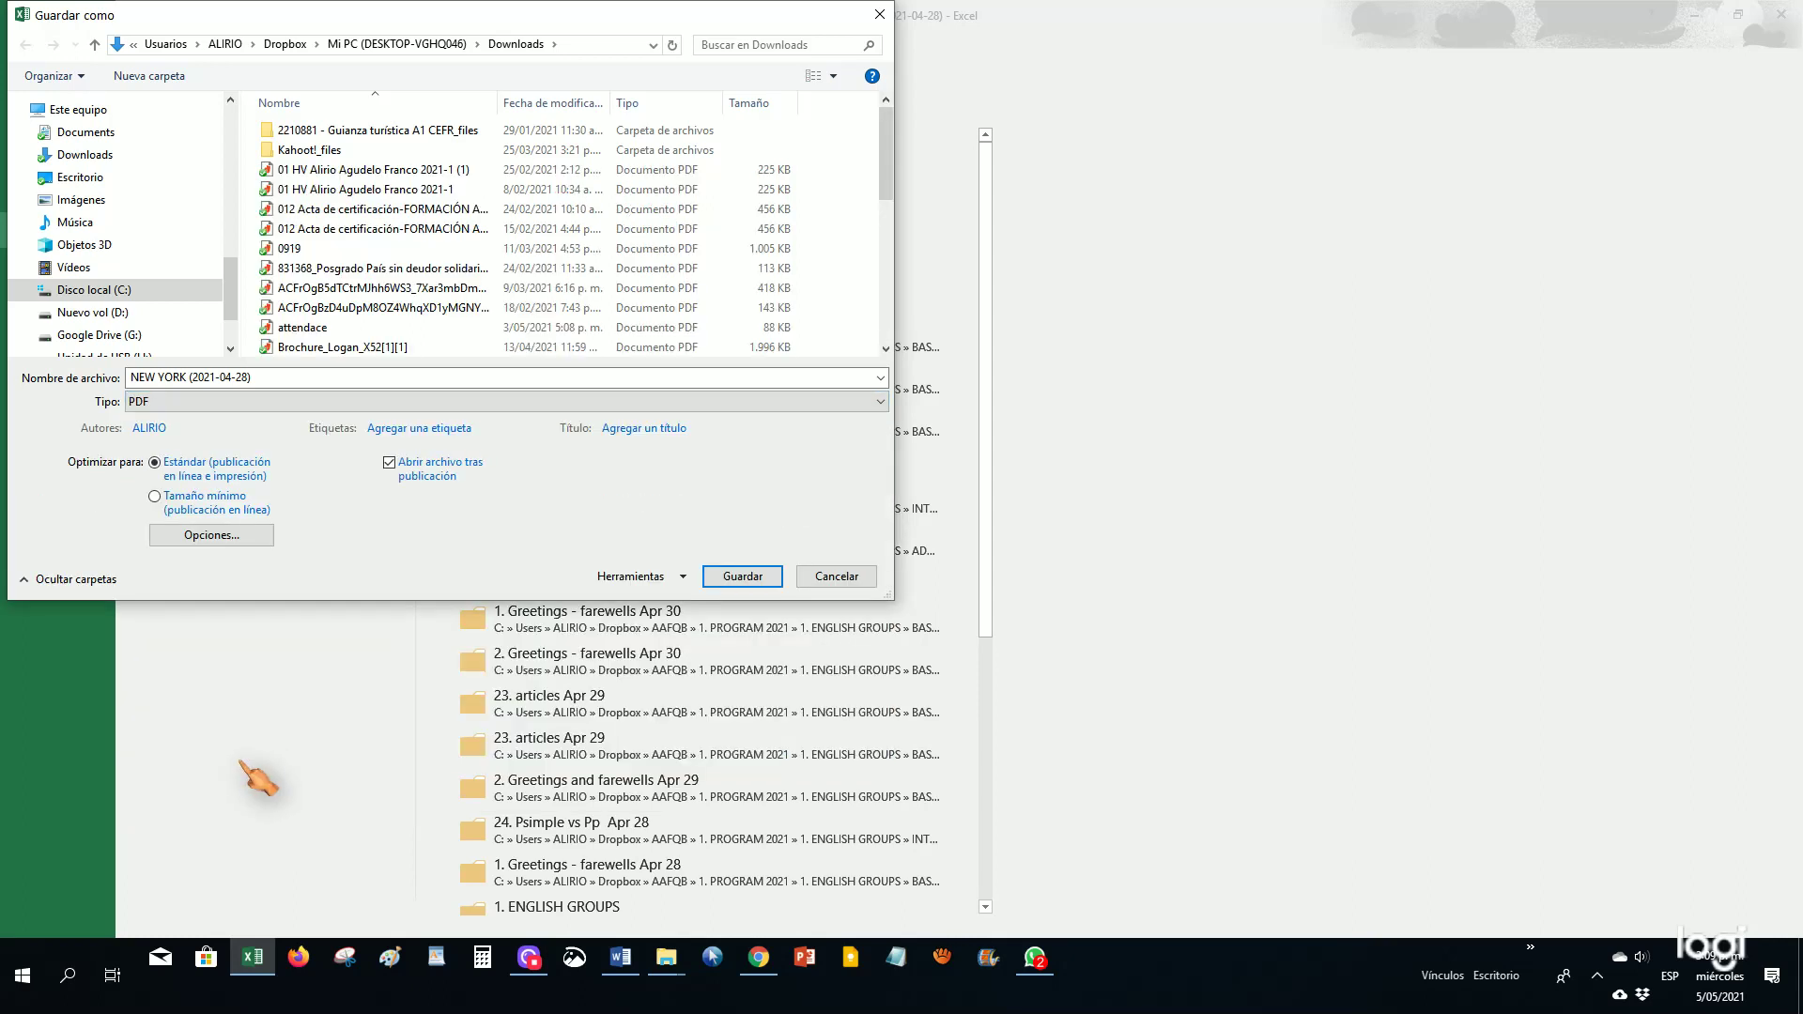
left_click(113, 156)
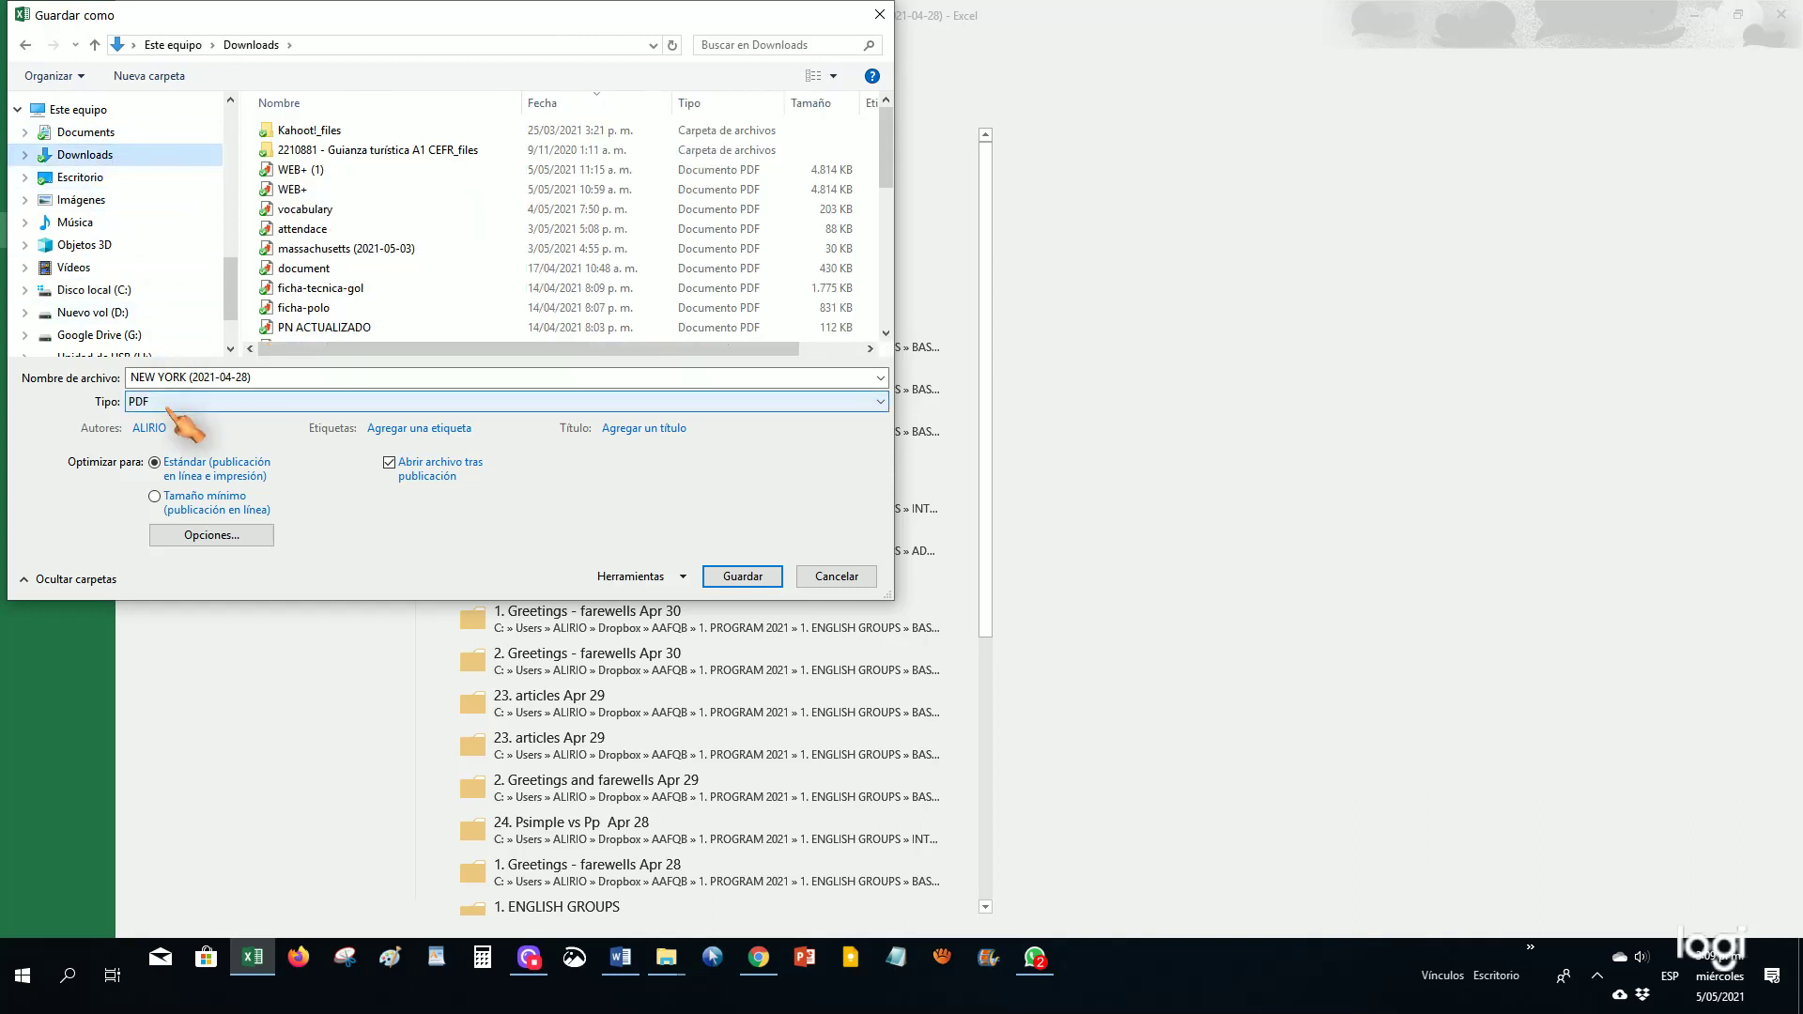
left_click(733, 579)
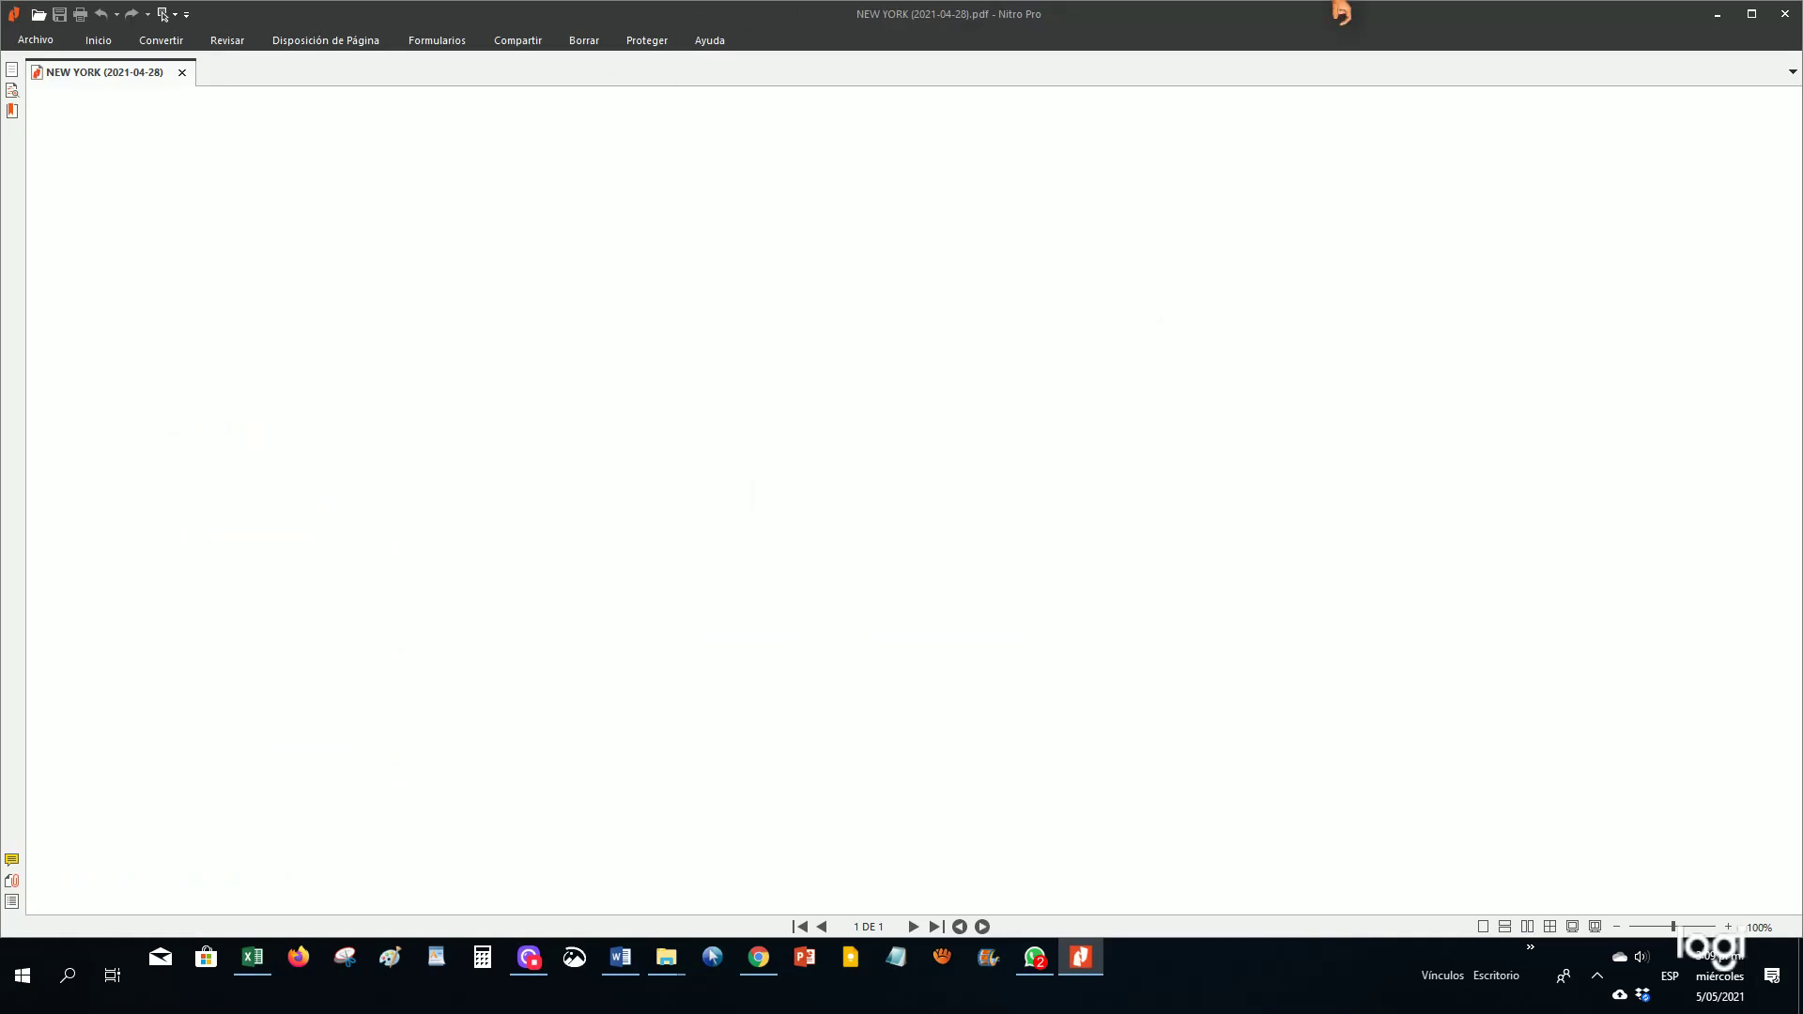
scroll(1374, 315, "down", 3)
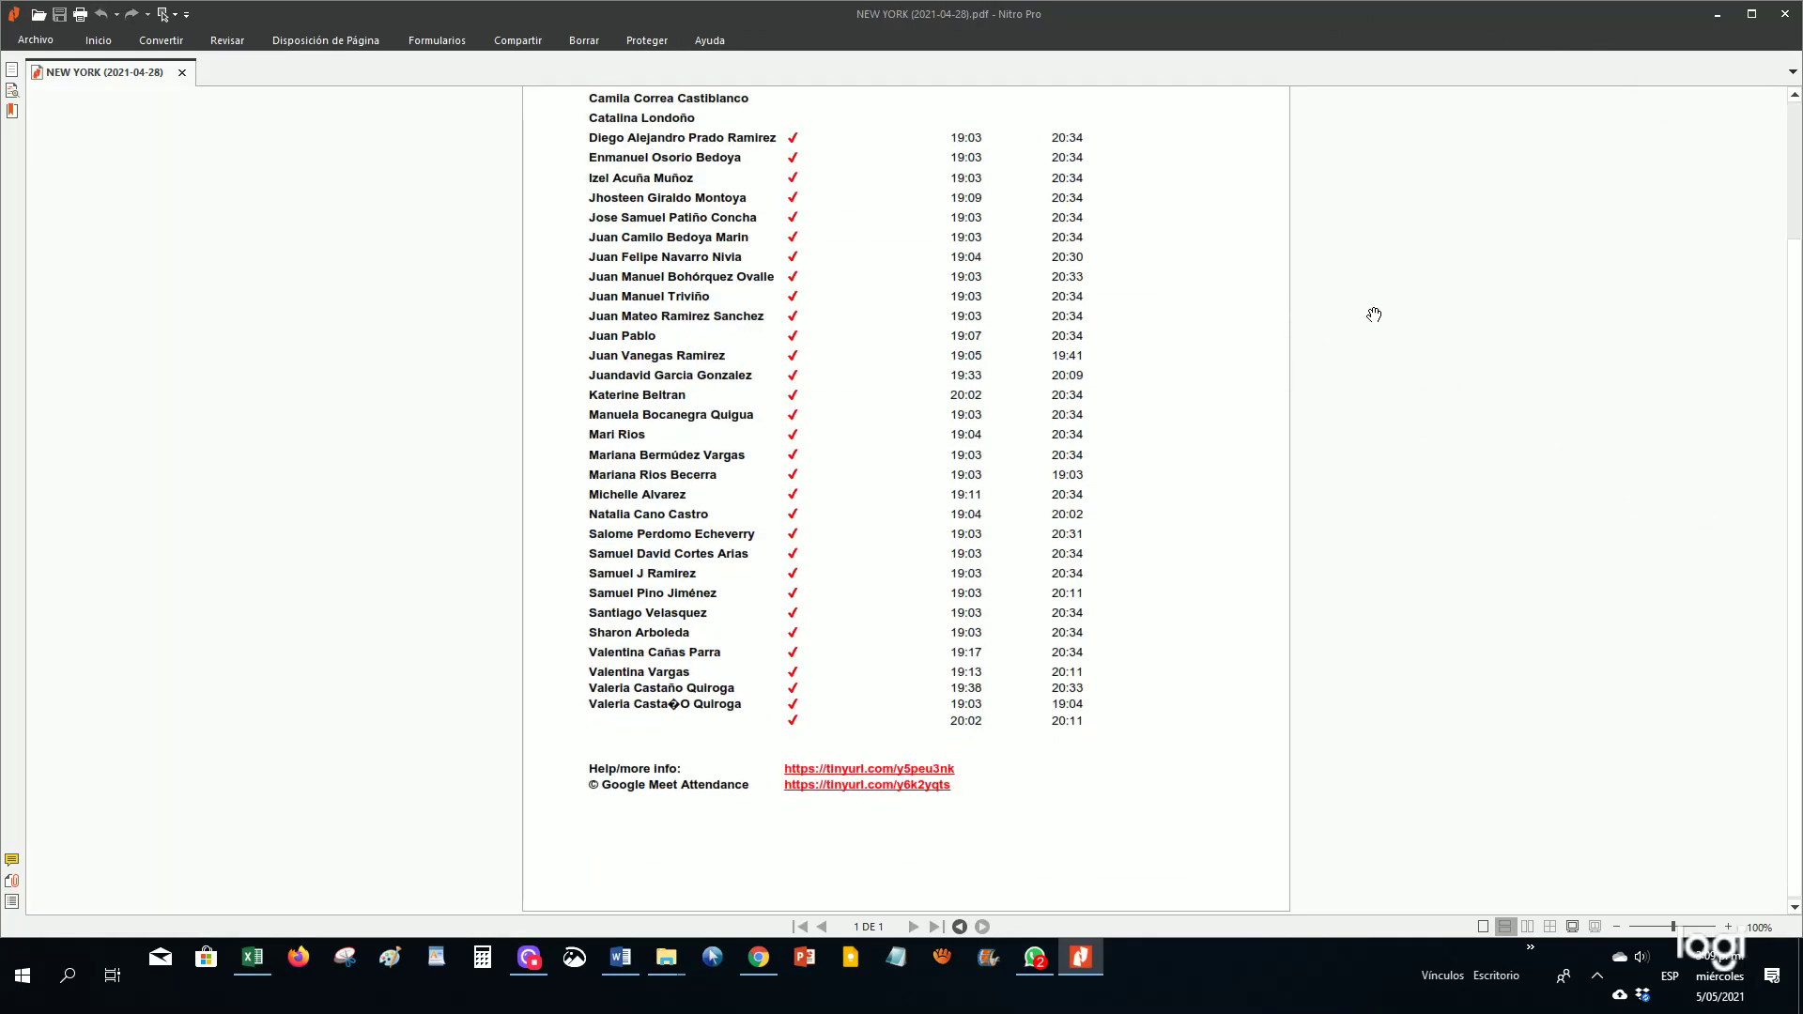
scroll(1374, 315, "up", 3)
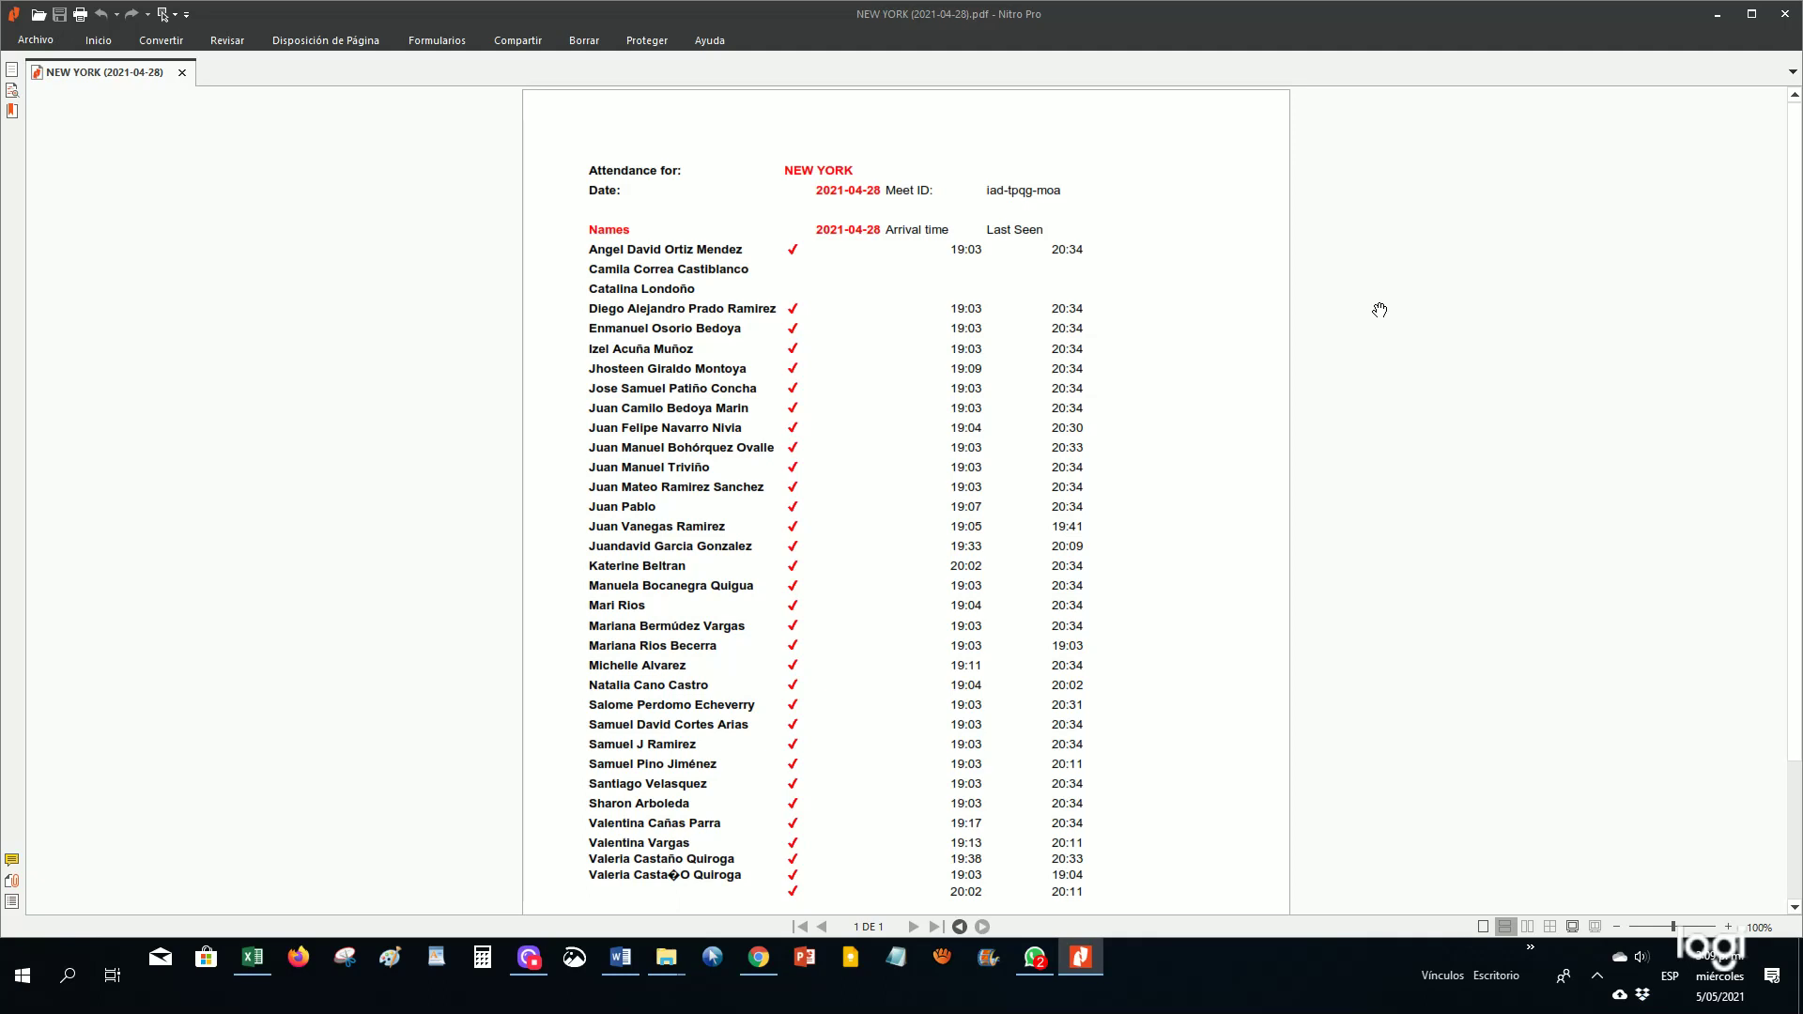
scroll(1380, 310, "down", 3)
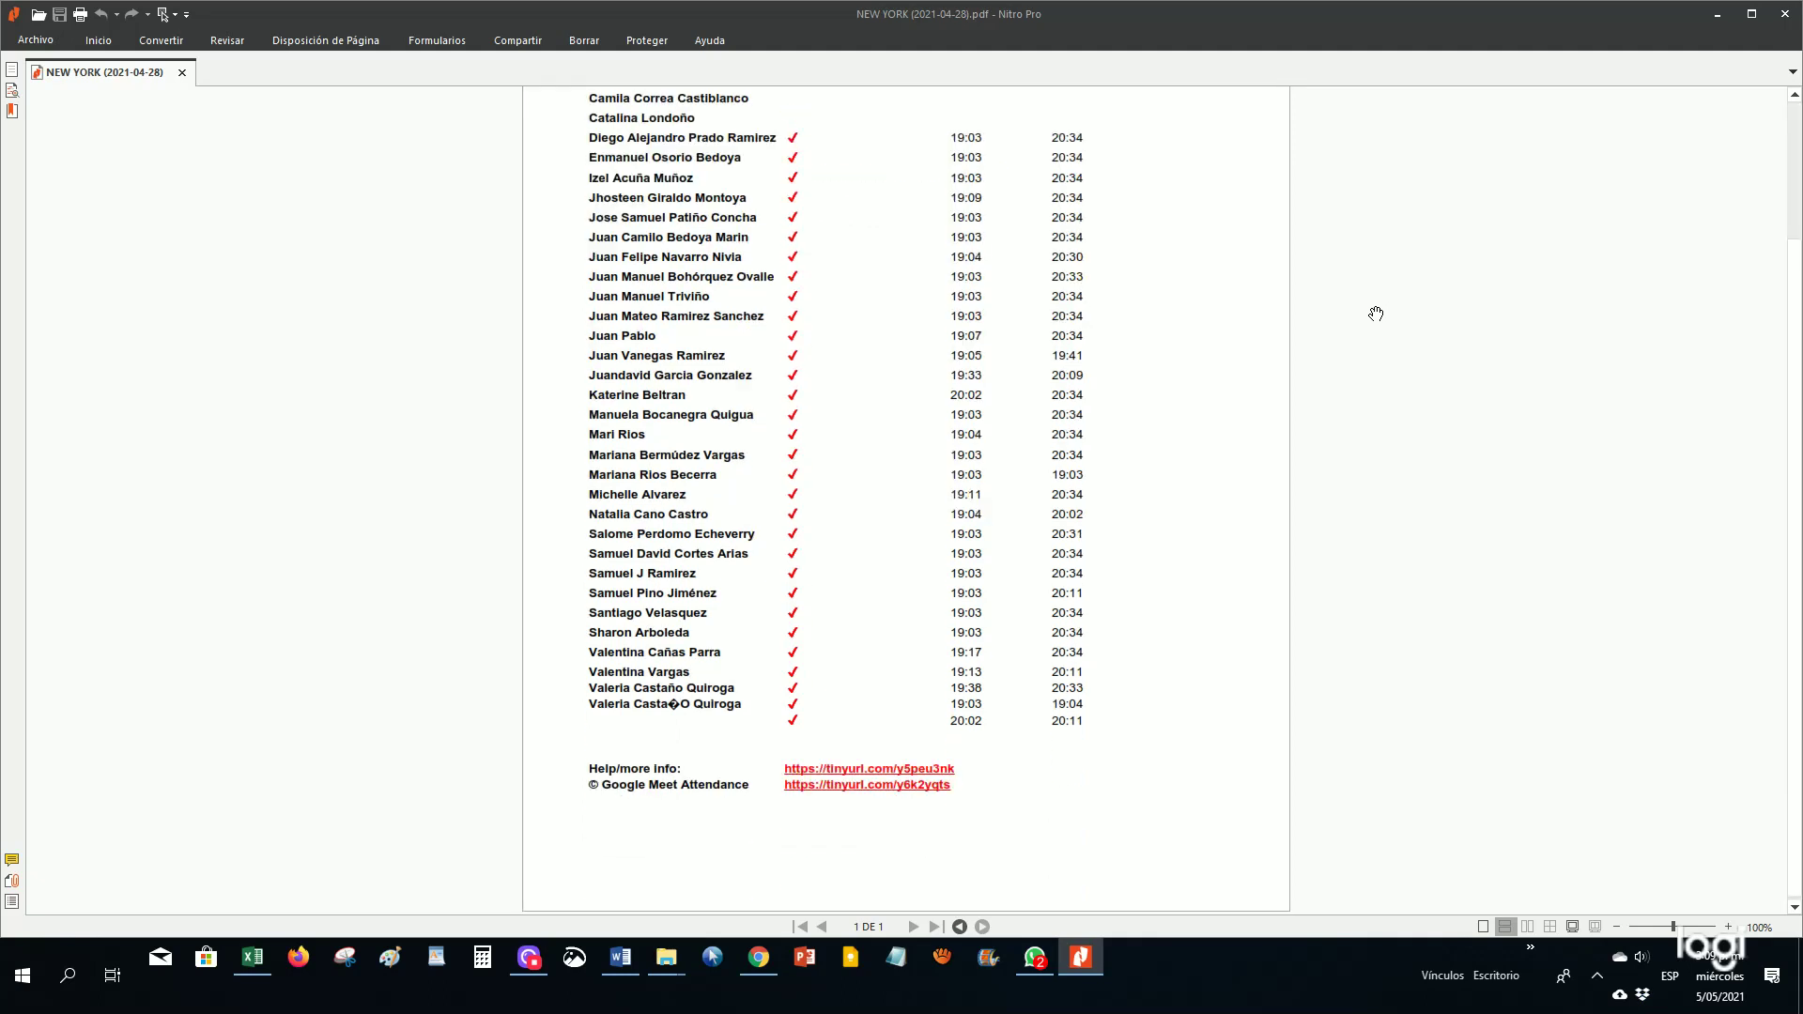
Close the PDF and the NEW YORK (2021-04-28) workbook, saving the workbook's changes
scroll(1382, 324, "up", 3)
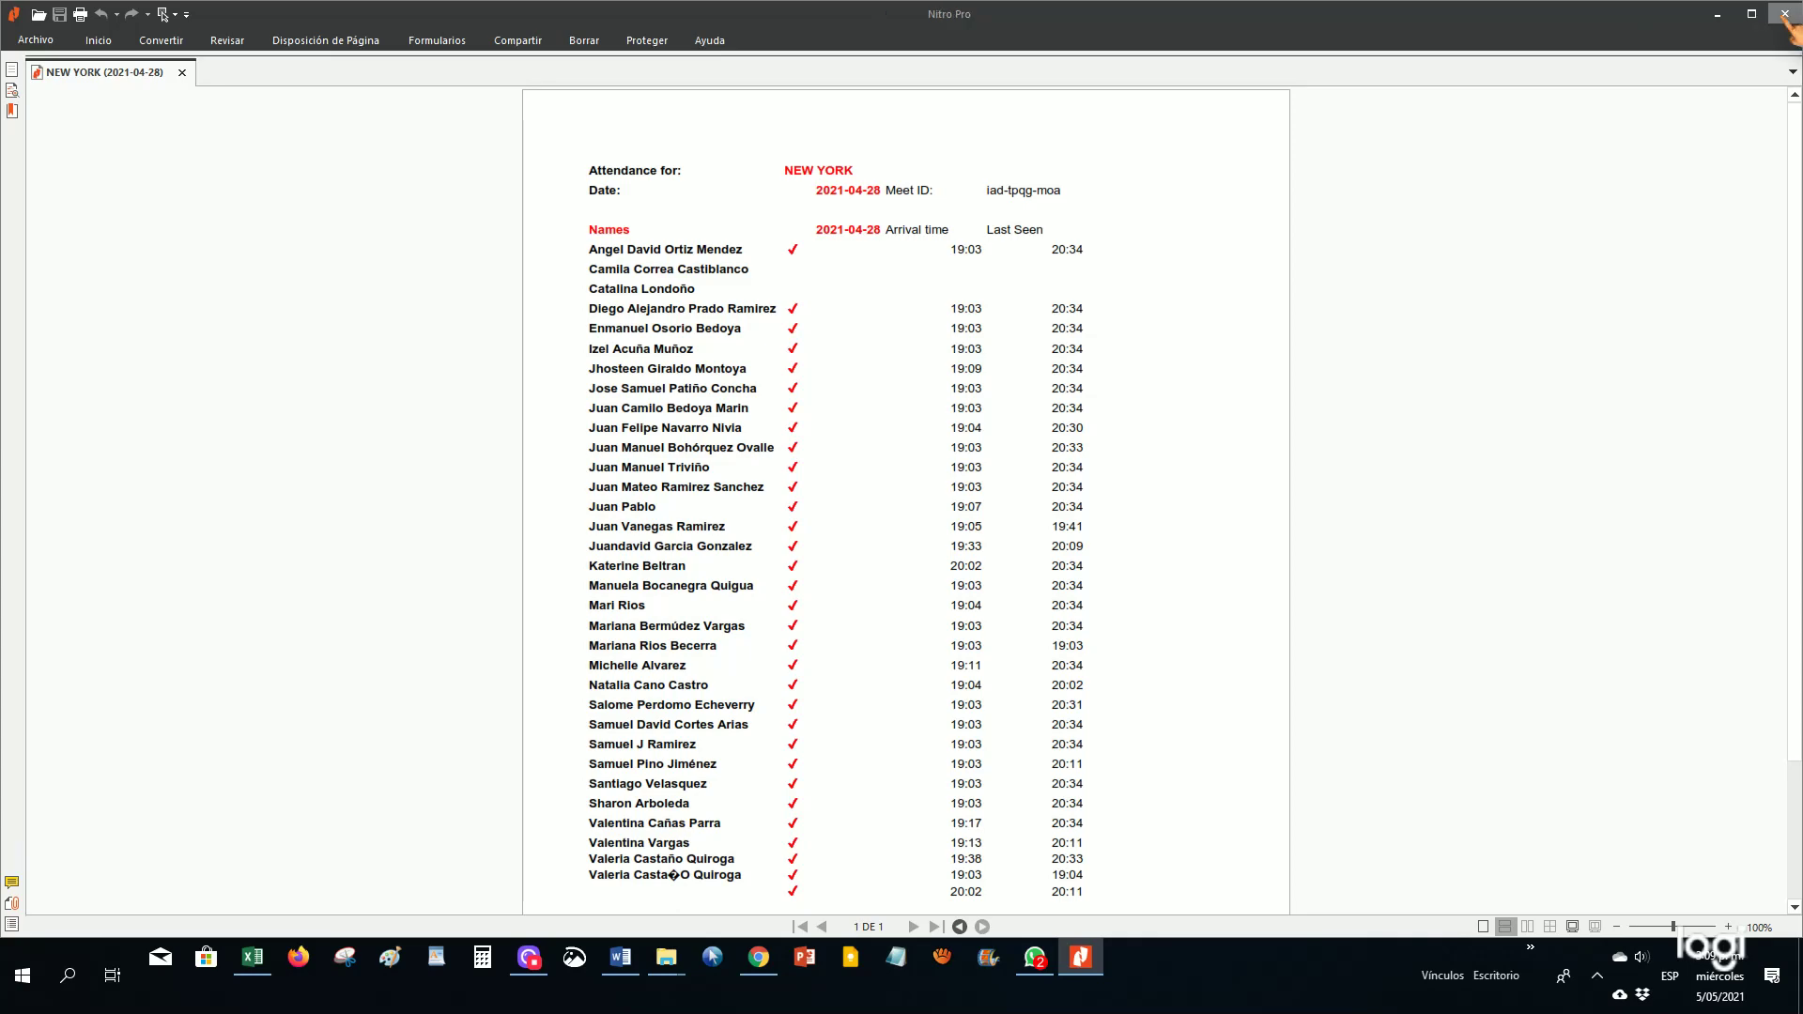
left_click(1784, 13)
left_click(1782, 15)
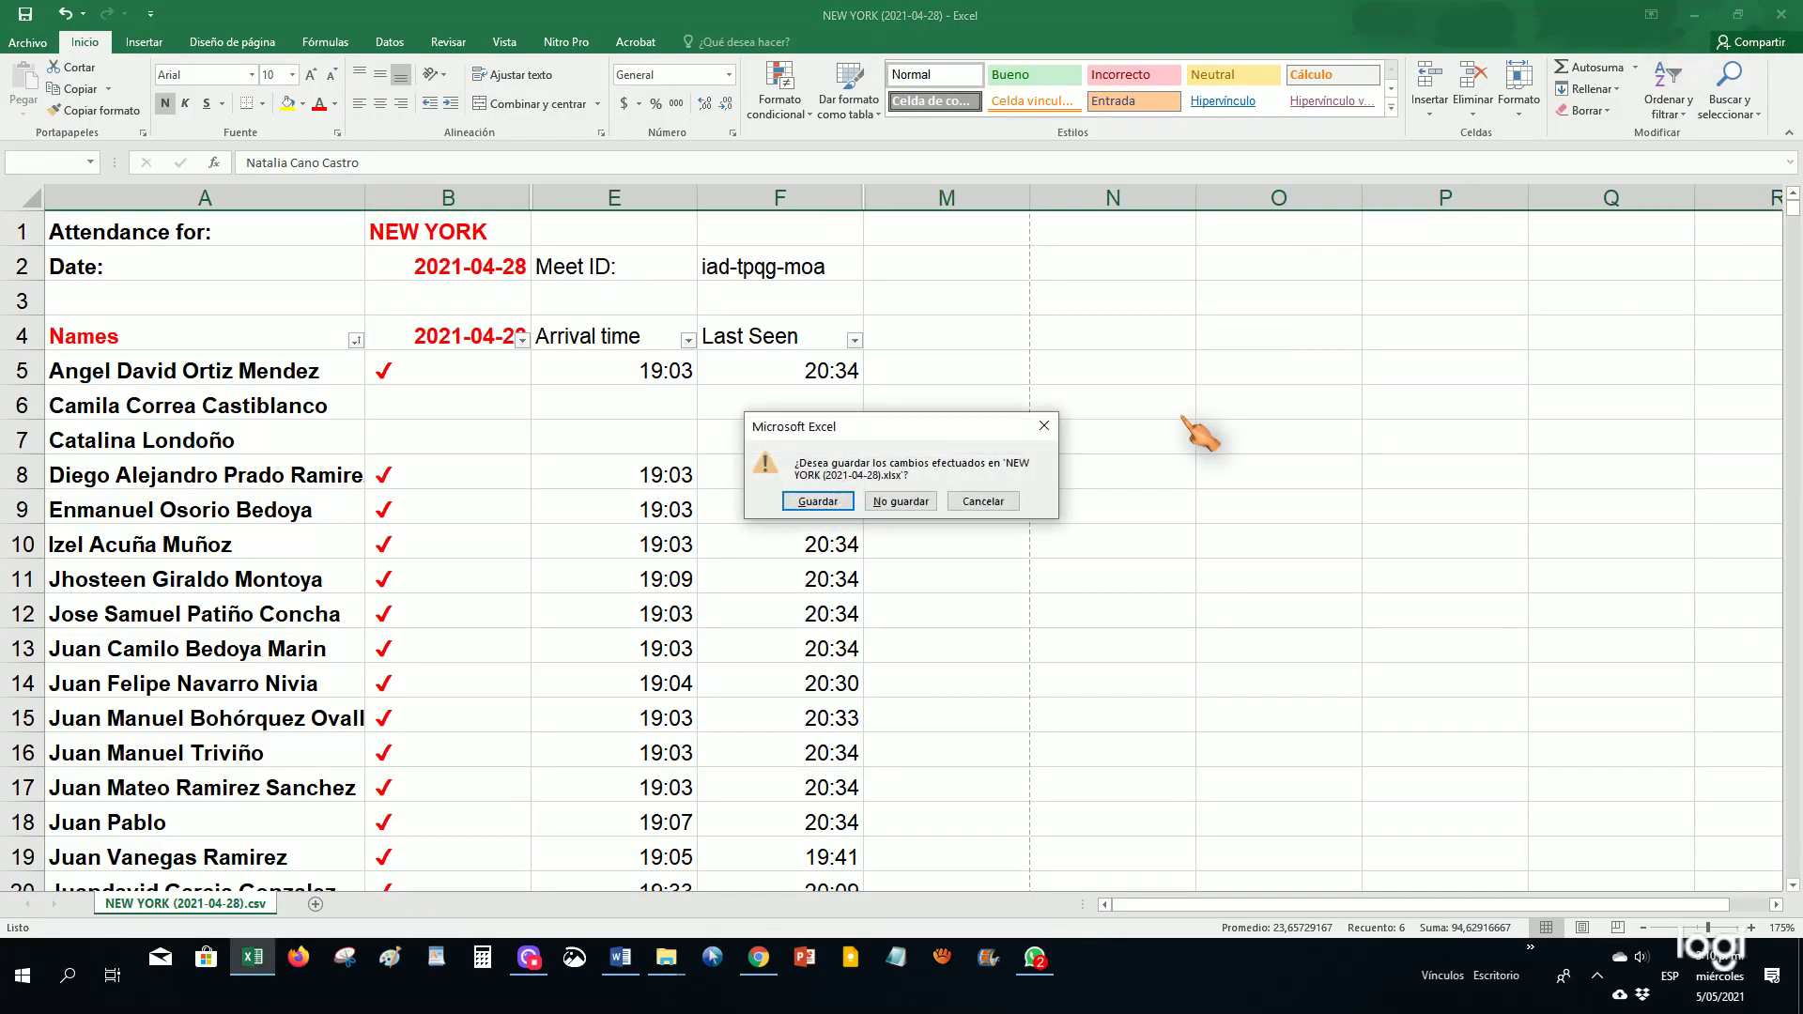
left_click(841, 501)
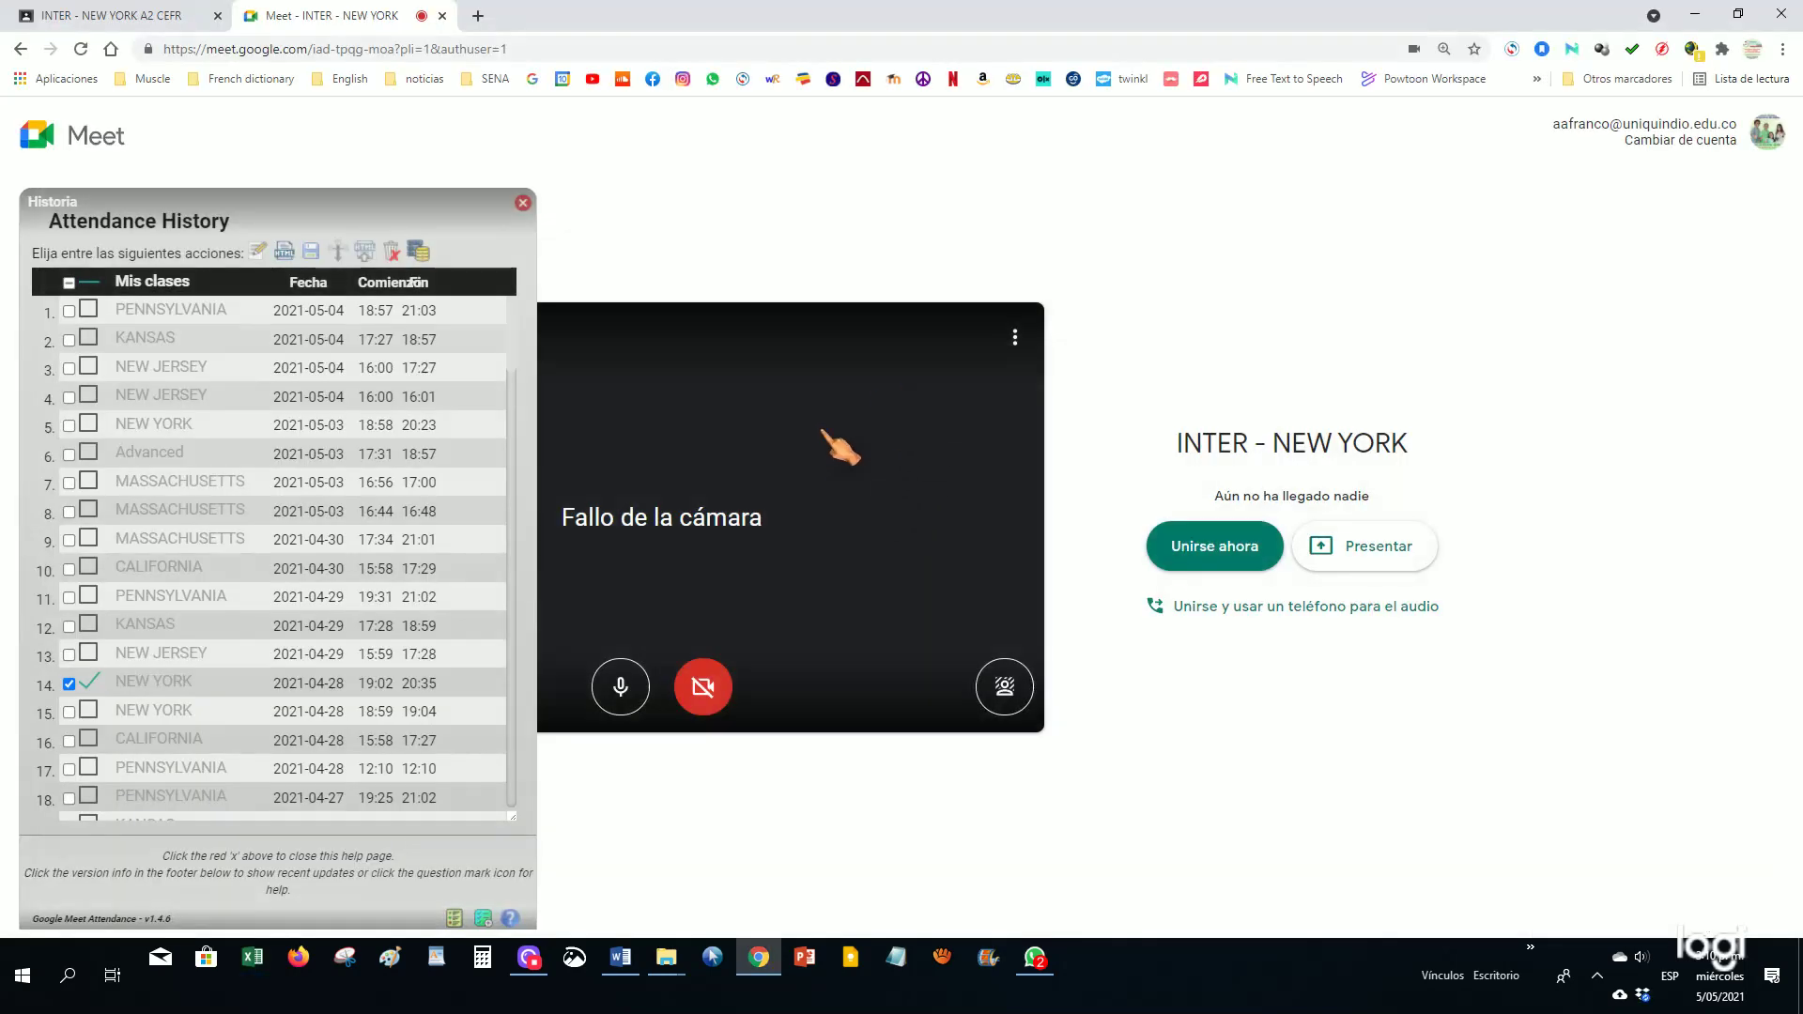
Switch to File Explorer, open the Downloads folder and preview the NEW YORK (2021-04-28) Excel and PDF files
mouse_move(694, 939)
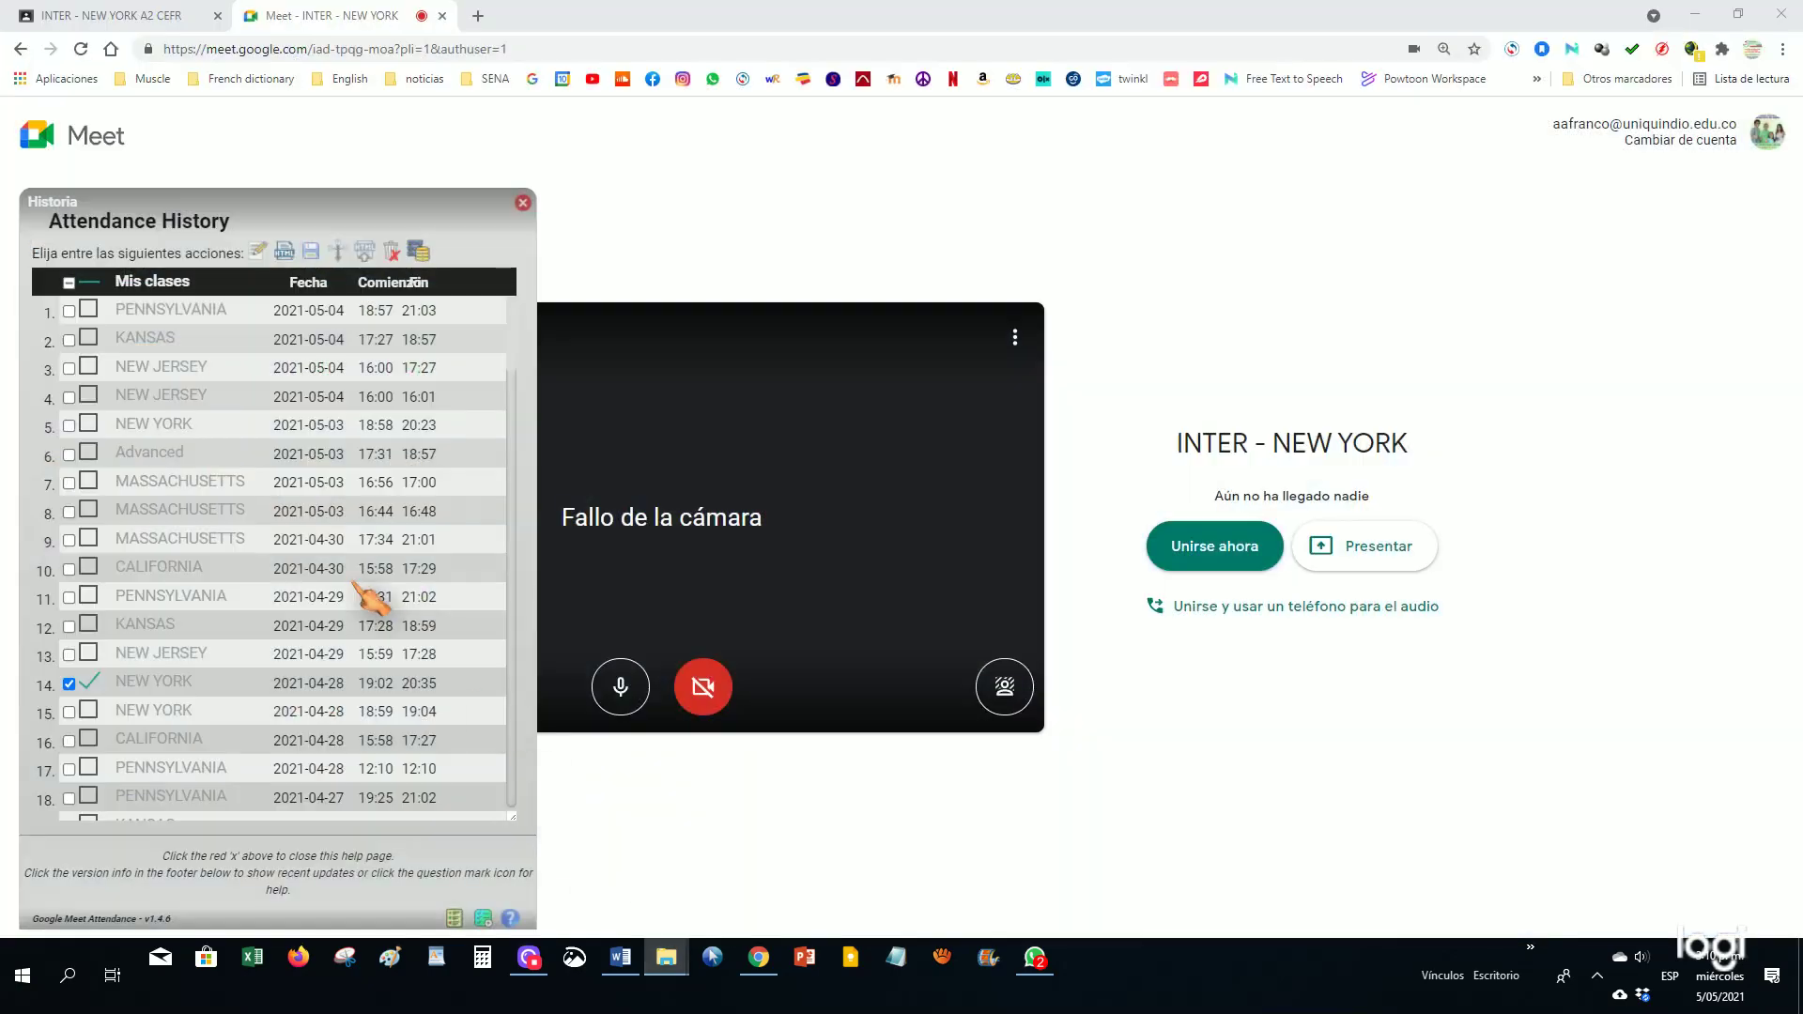
key("alt+Tab")
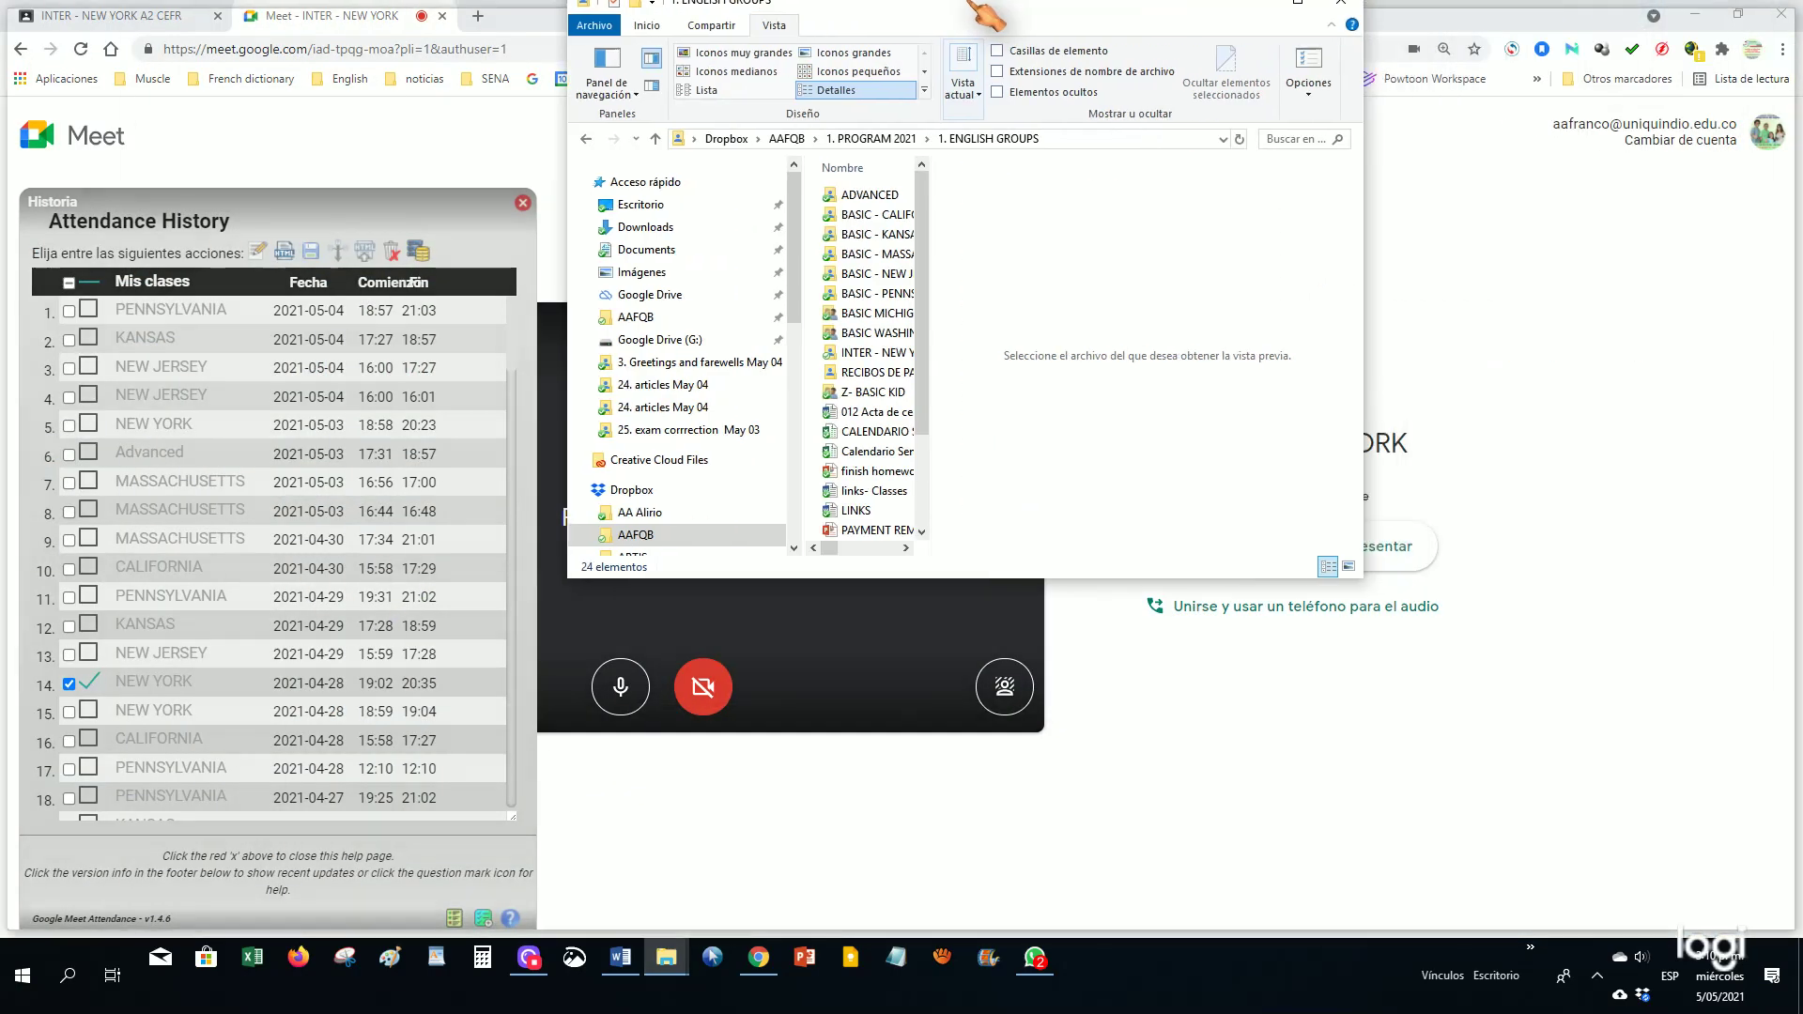
double_click(934, 14)
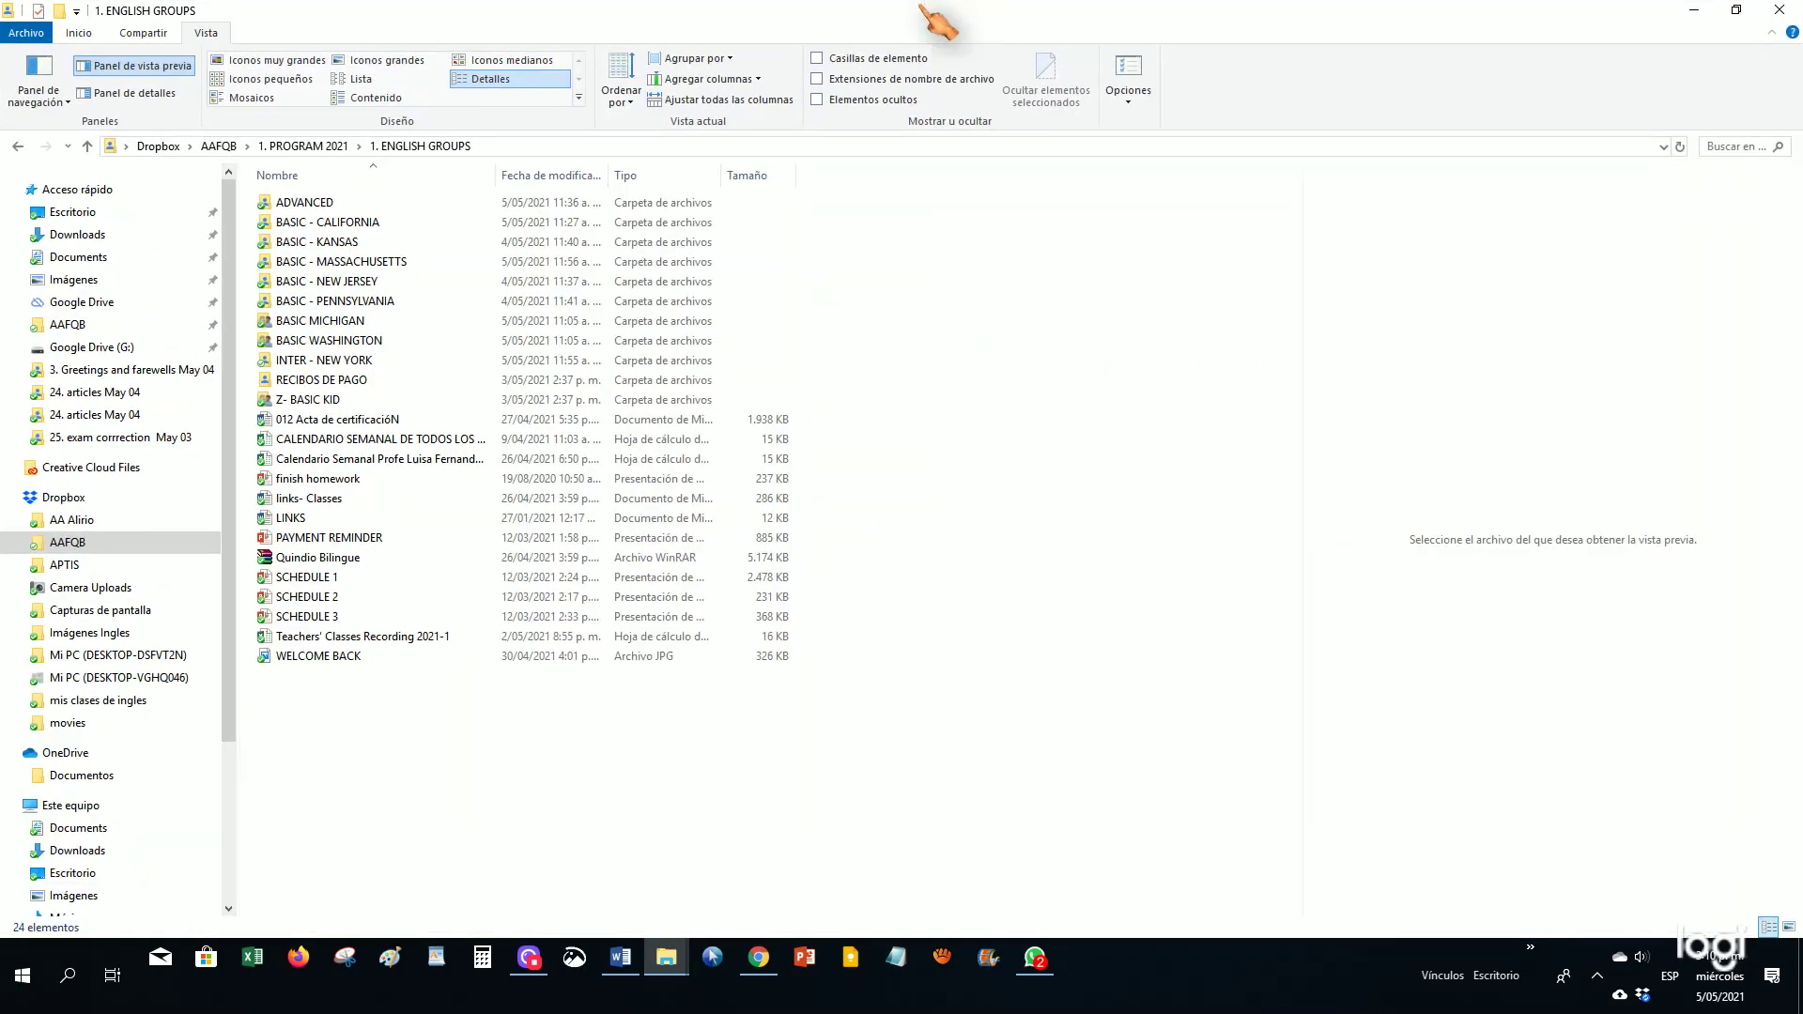
left_click(85, 235)
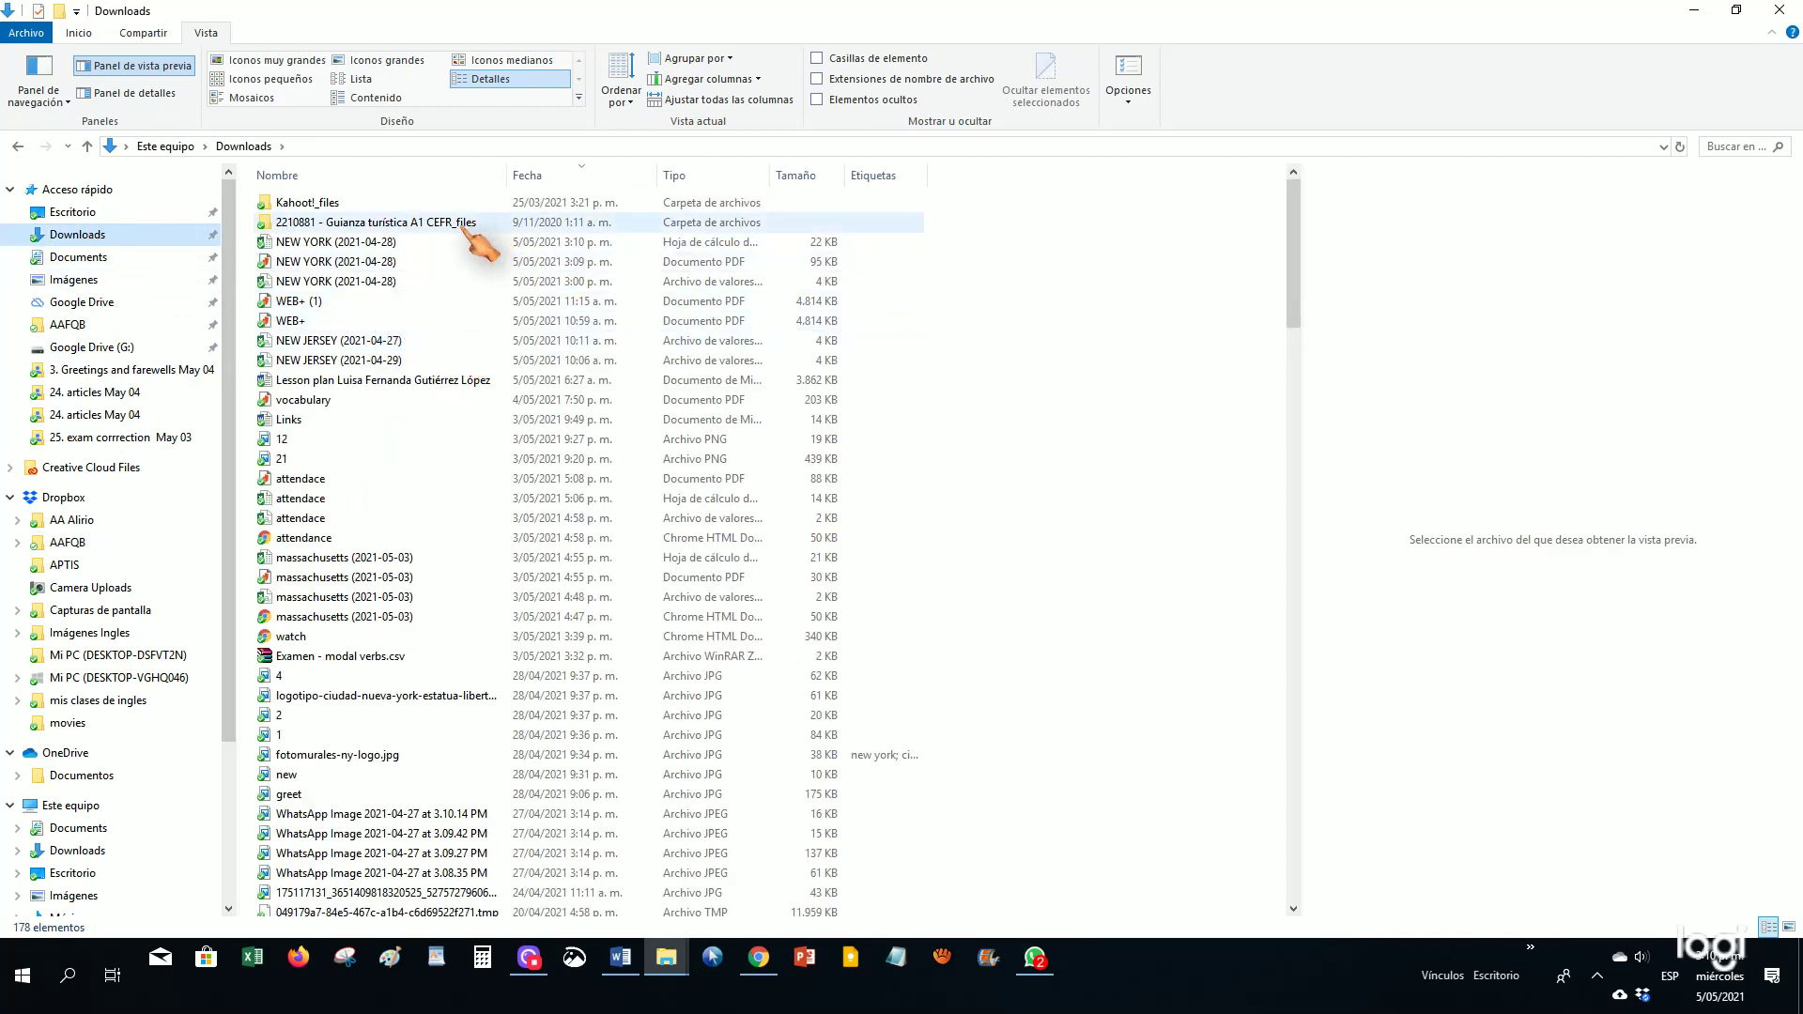
left_click(336, 242)
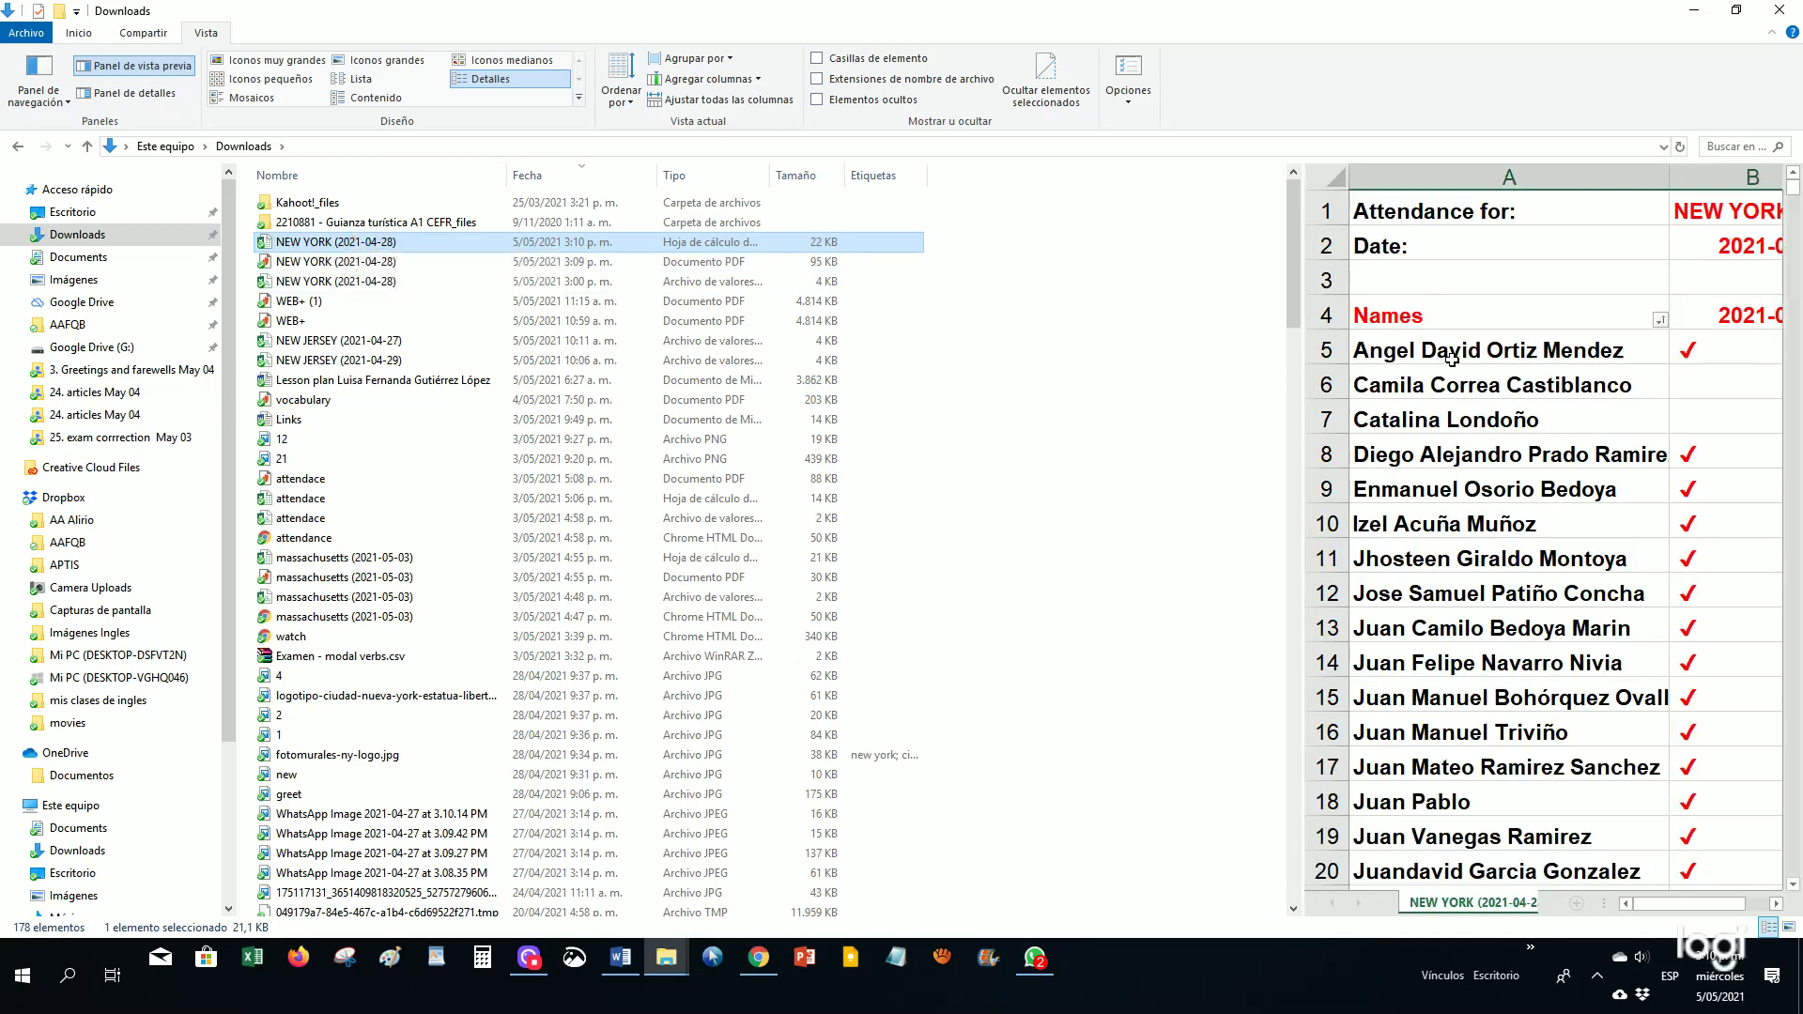
left_click(299, 263)
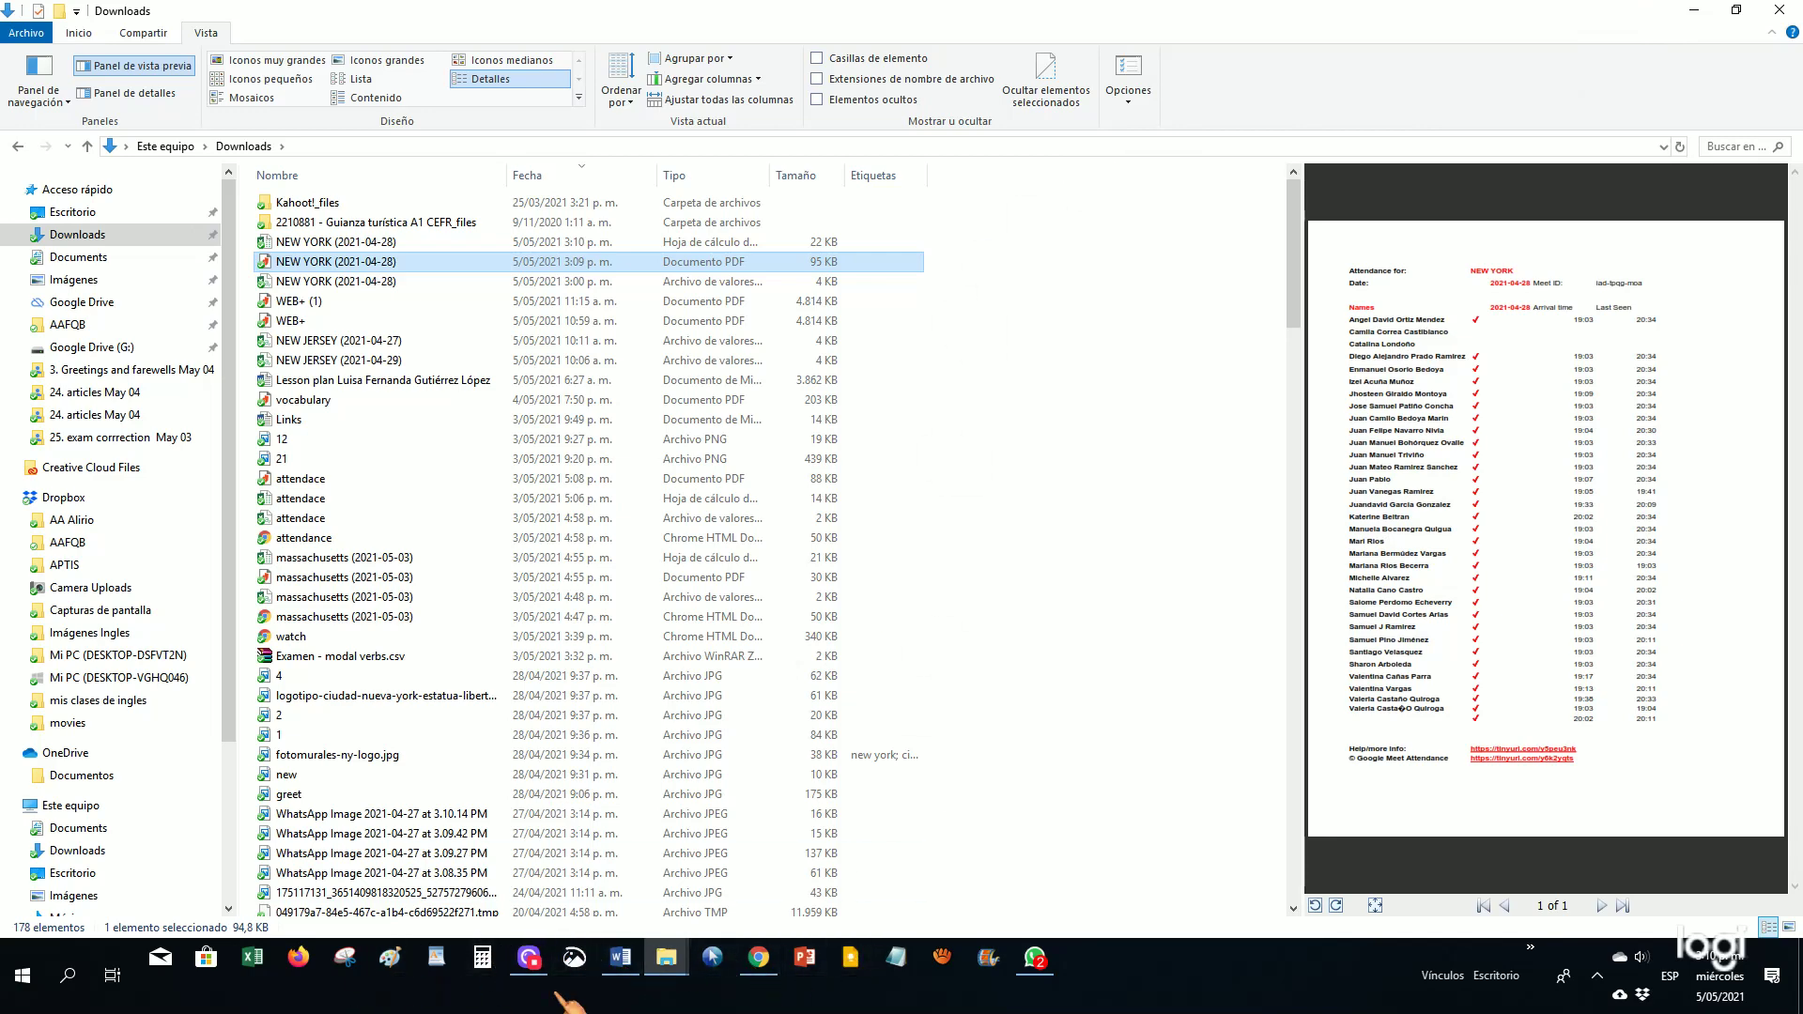
Switch to the INTER - NEW YORK class in Classroom and check the spreadsheet attached to the draft announcement
left_click(758, 959)
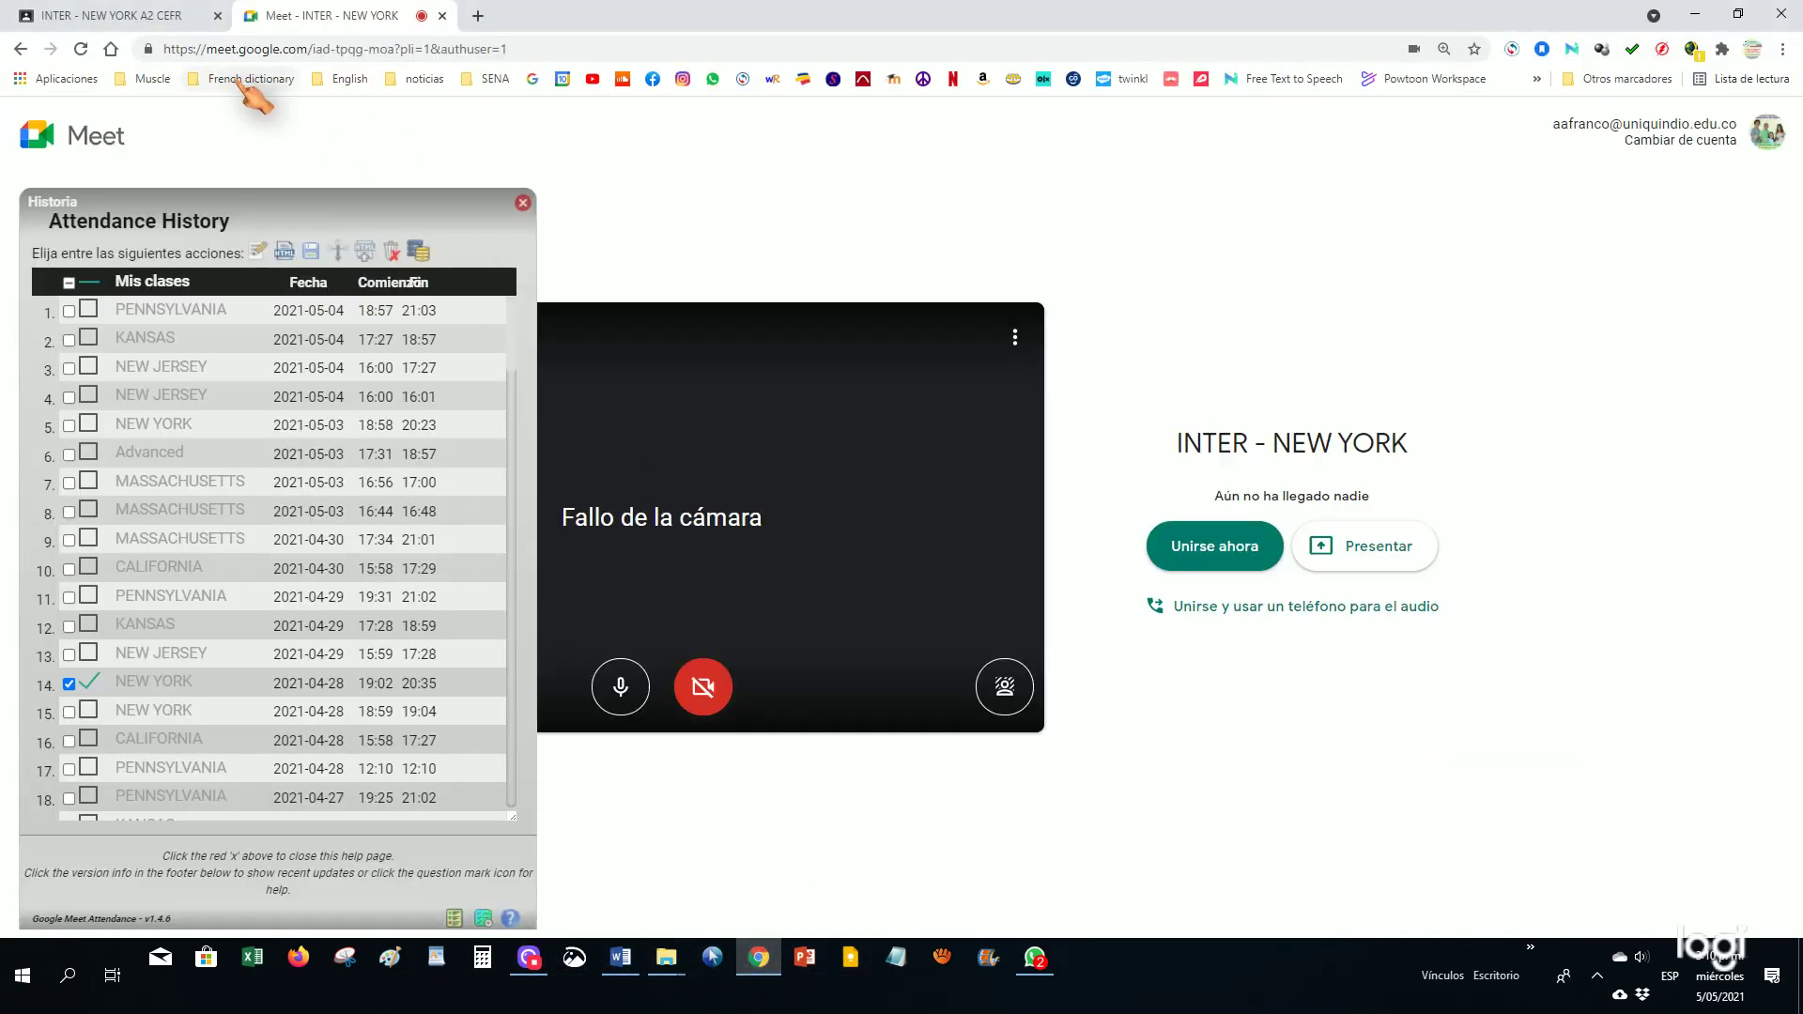
left_click(132, 17)
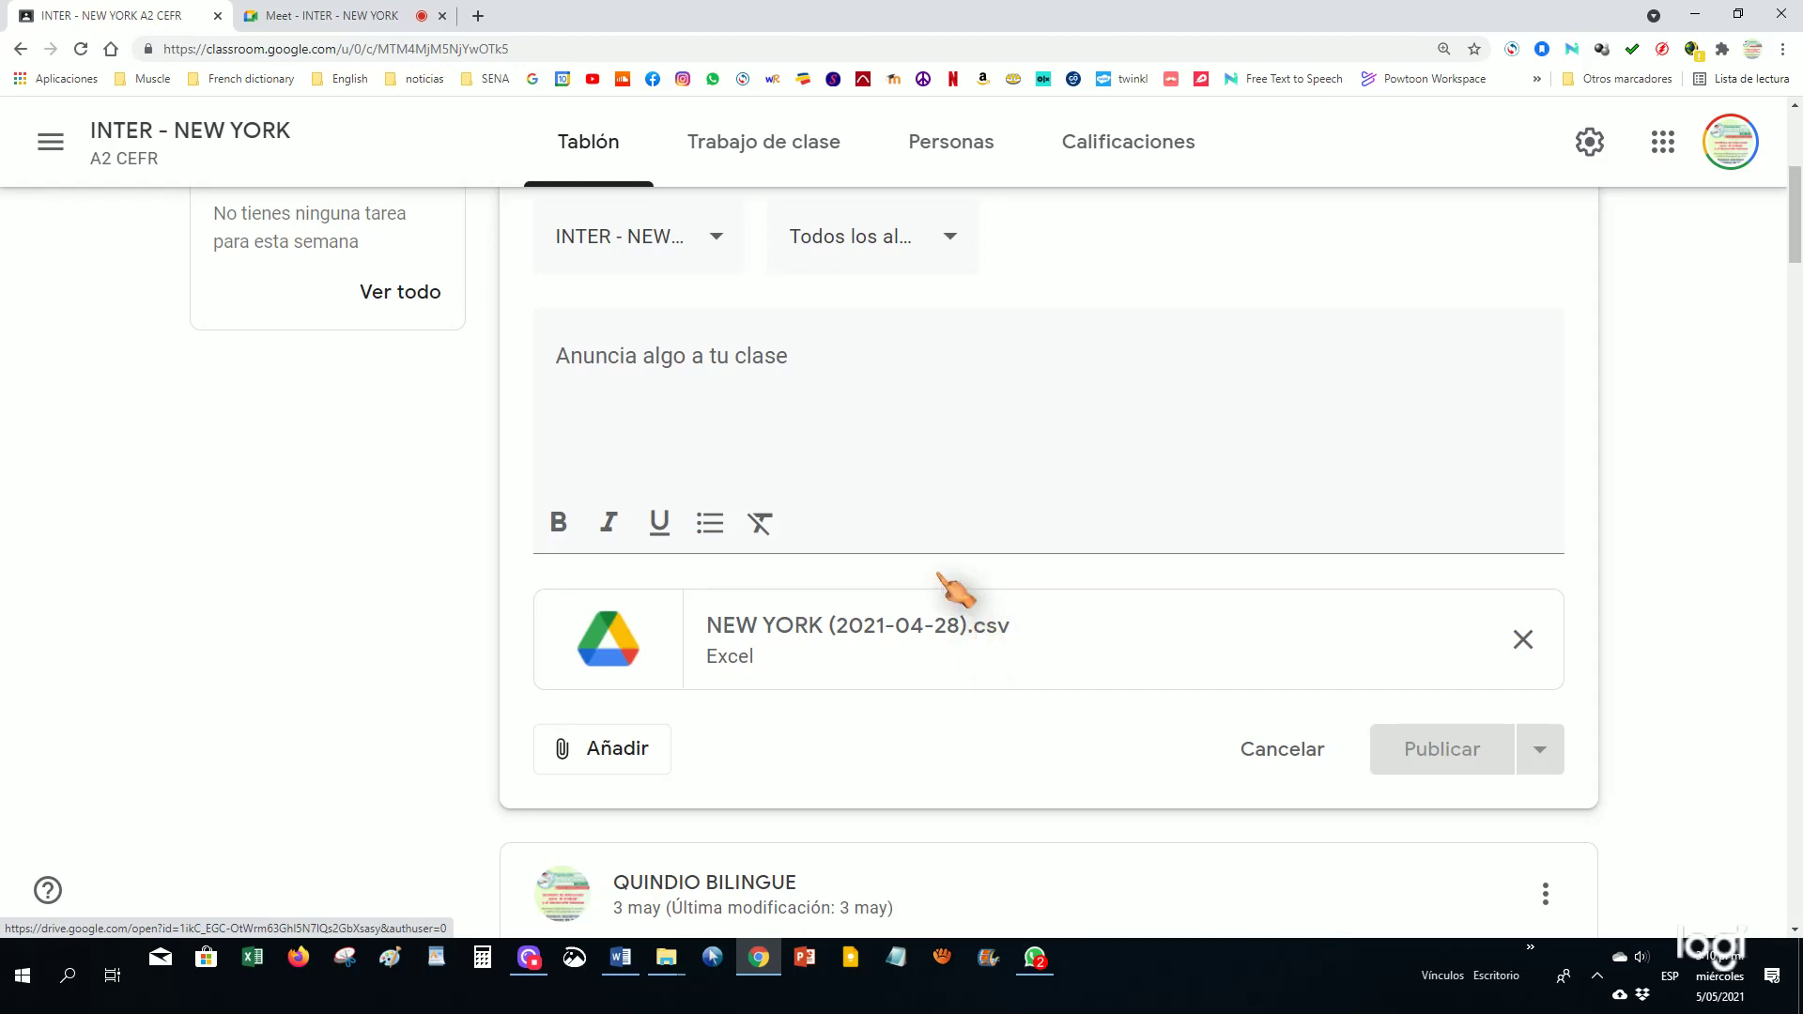
left_click(932, 646)
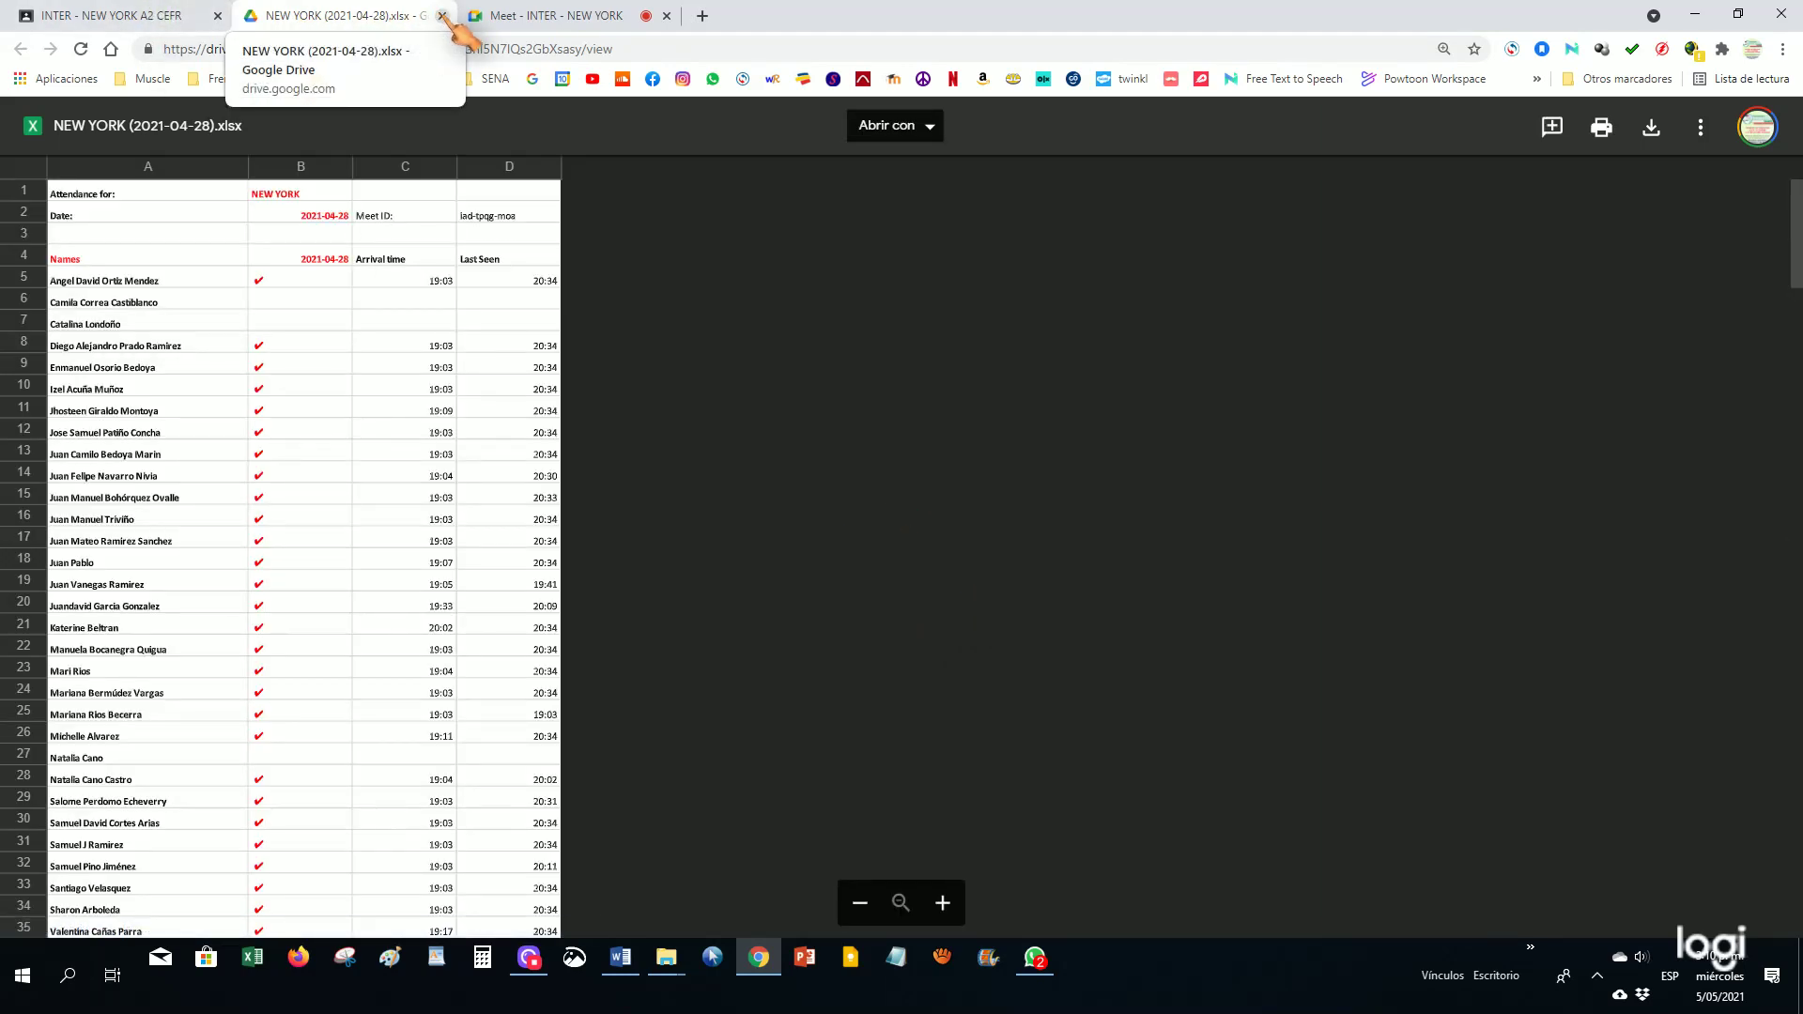
left_click(442, 16)
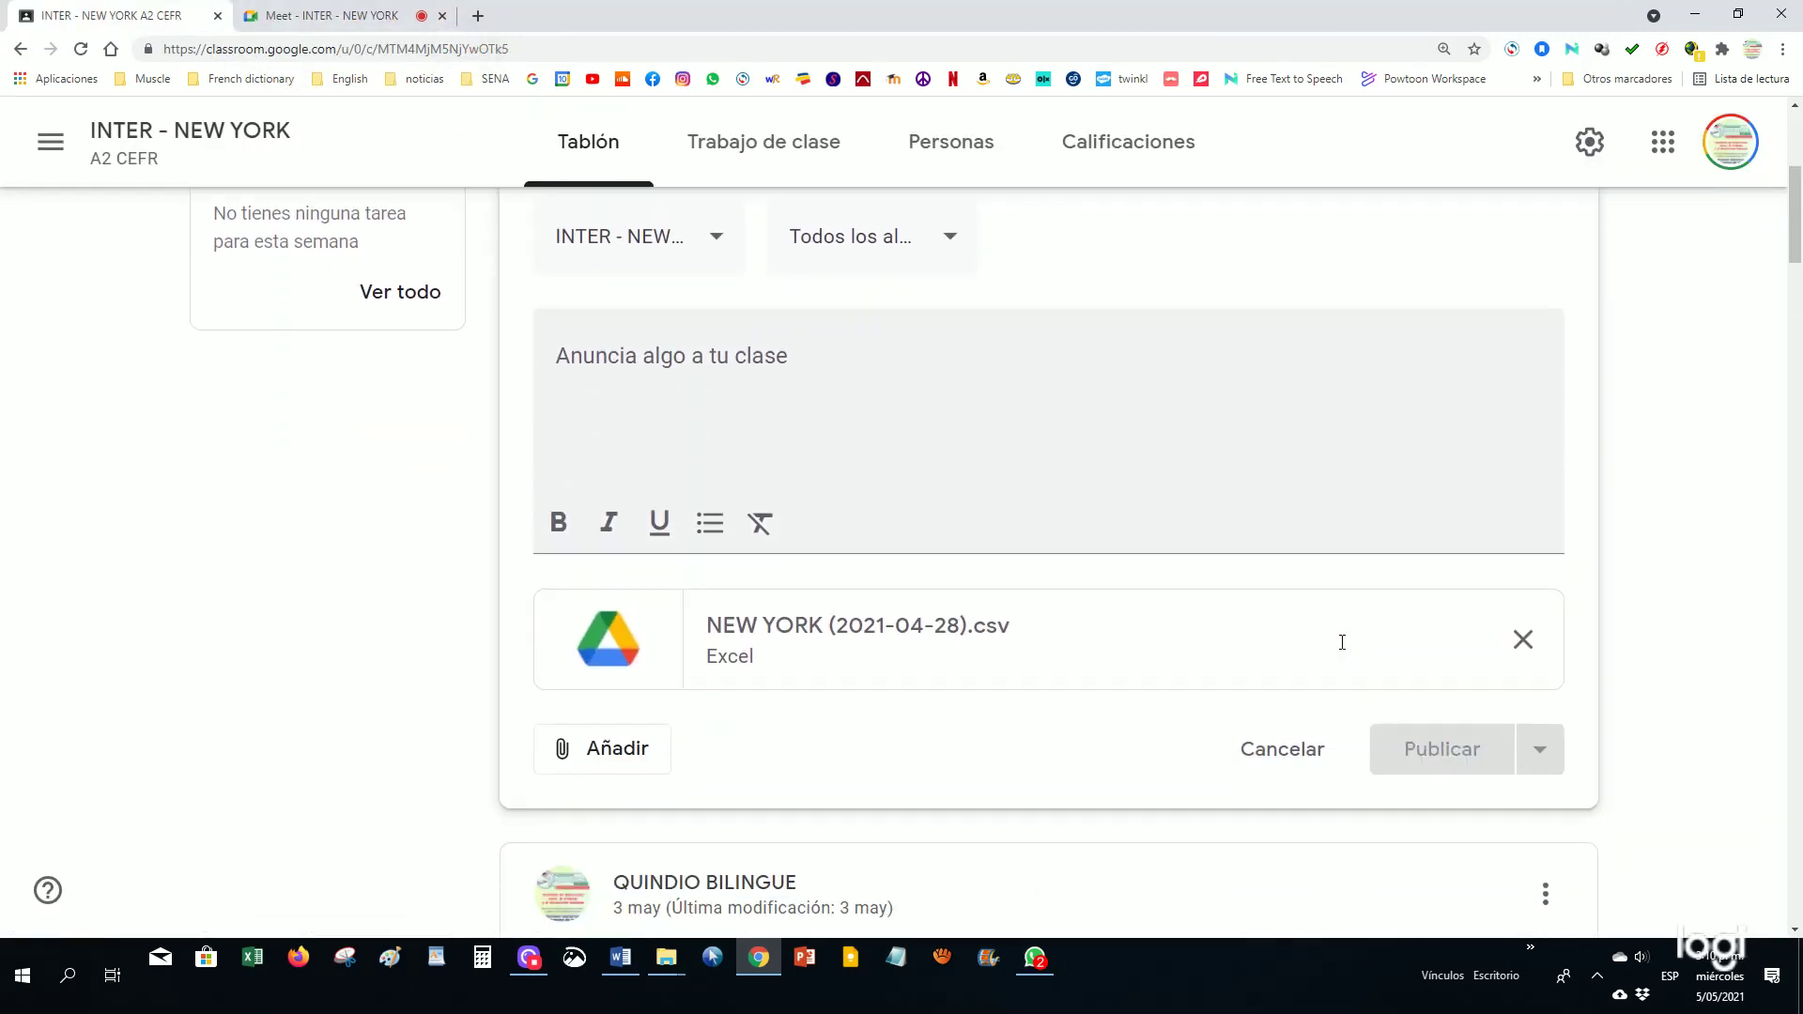
Write "class material", "greetings" and "Apr 28" on separate lines of the announcement and publish it with the attached spreadsheet
scroll(721, 376, "up", 2)
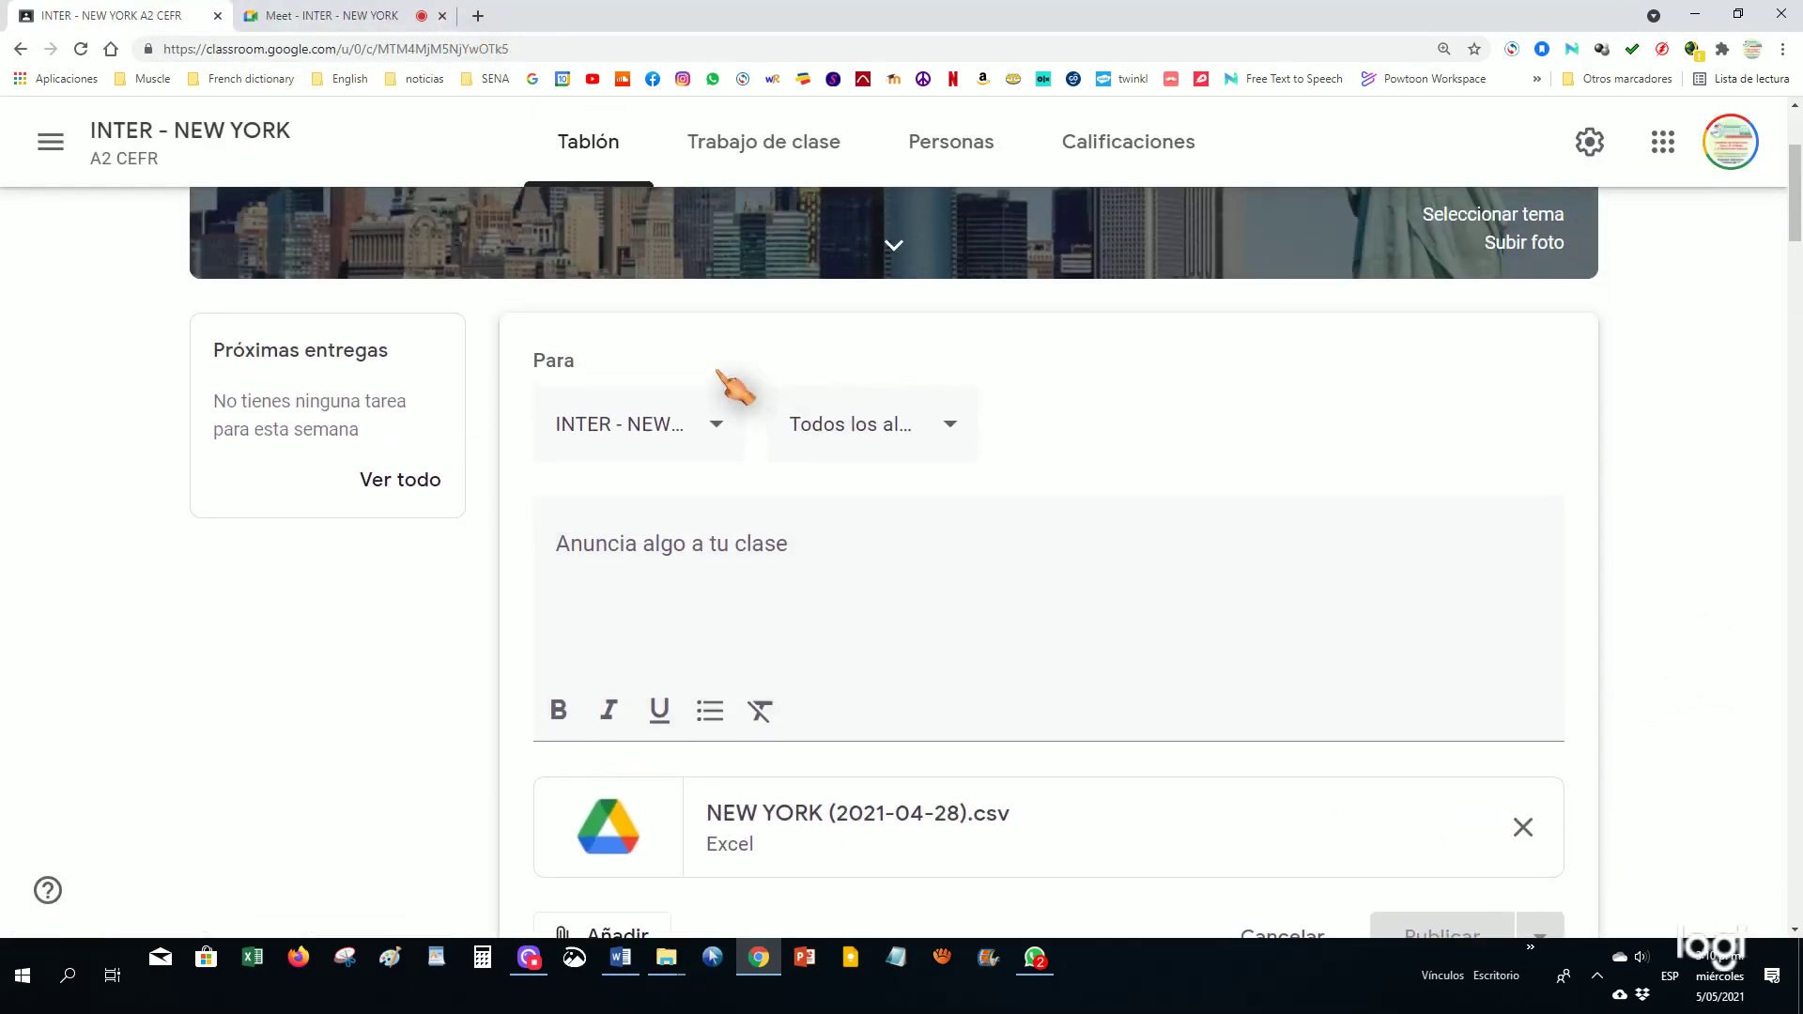
left_click(643, 561)
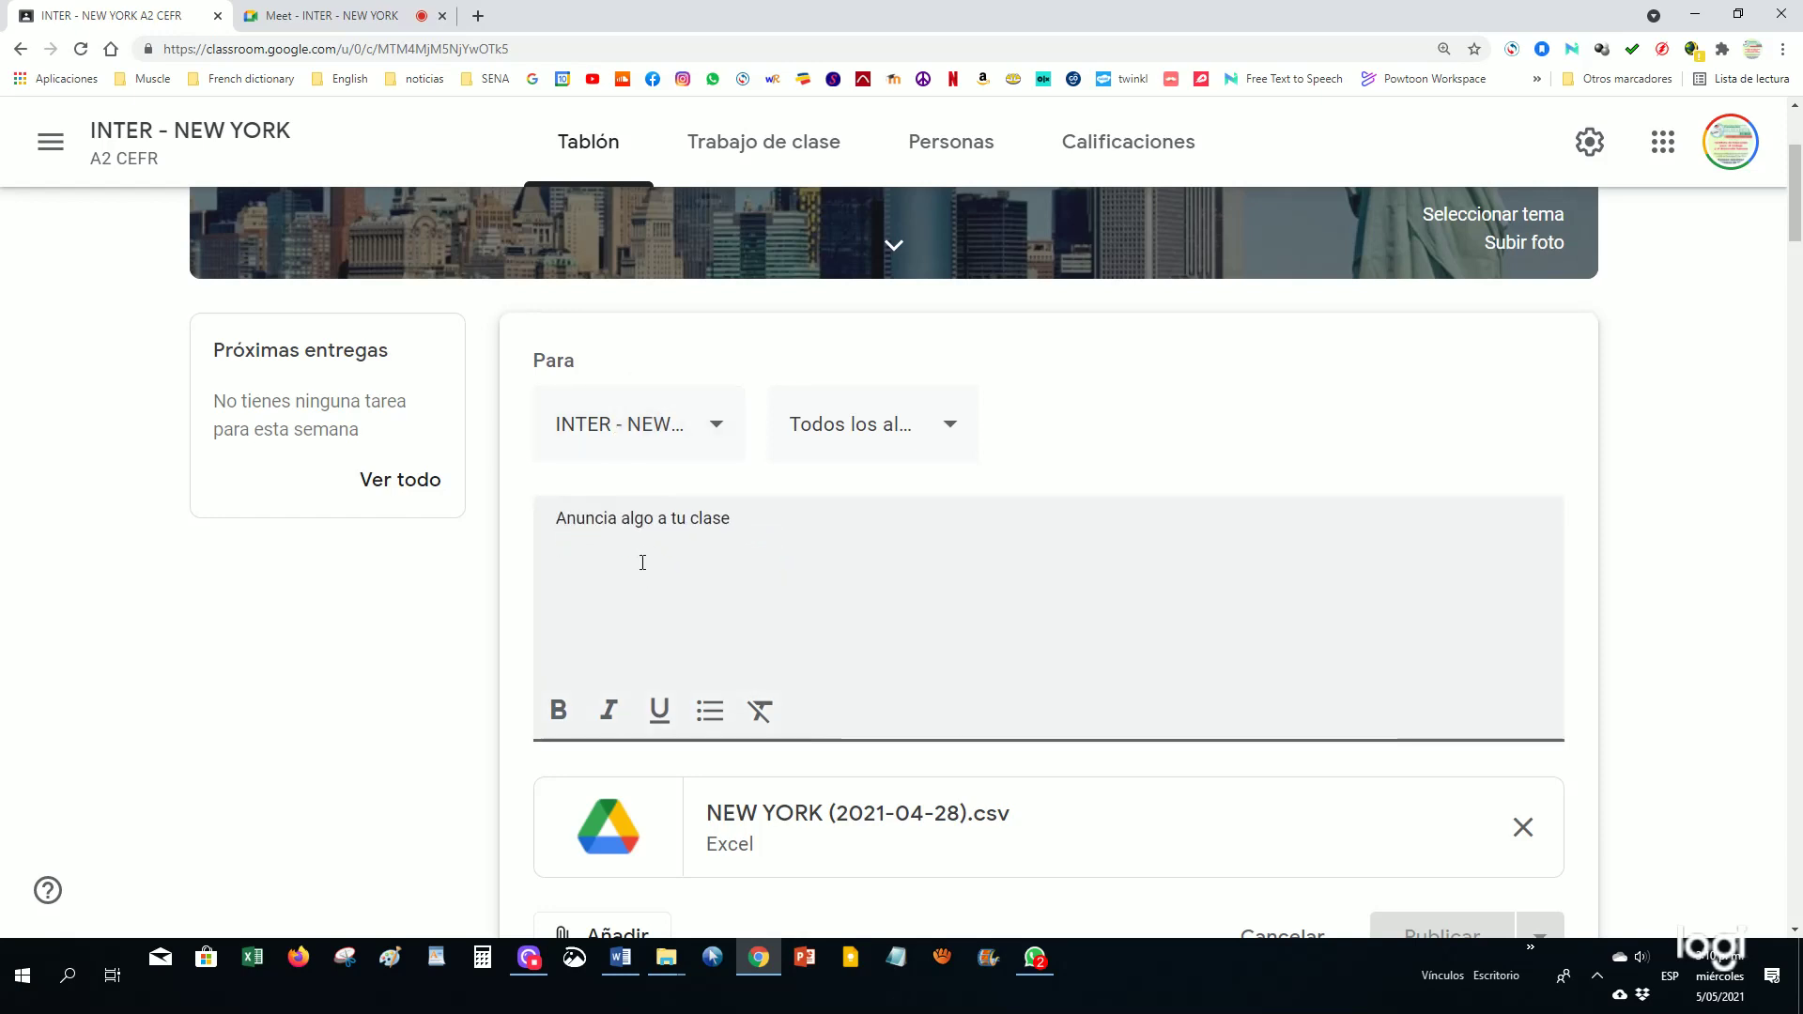
type("class material")
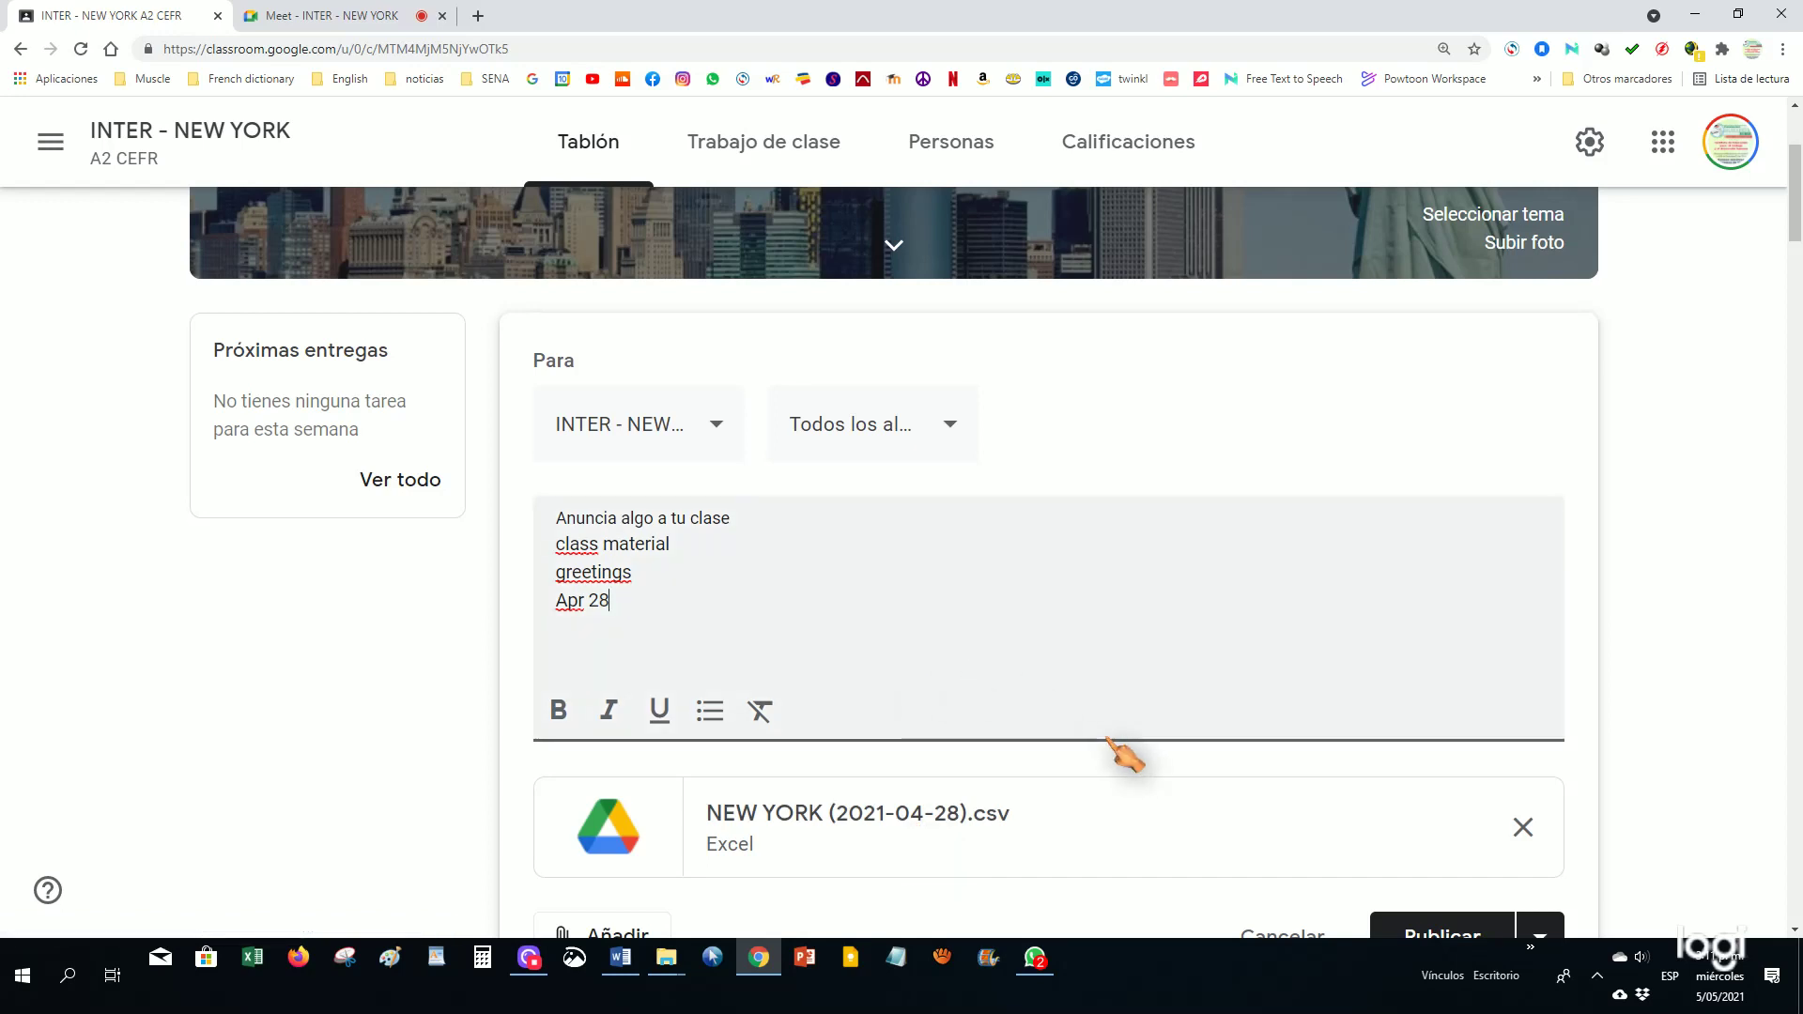
scroll(1124, 754, "down", 2)
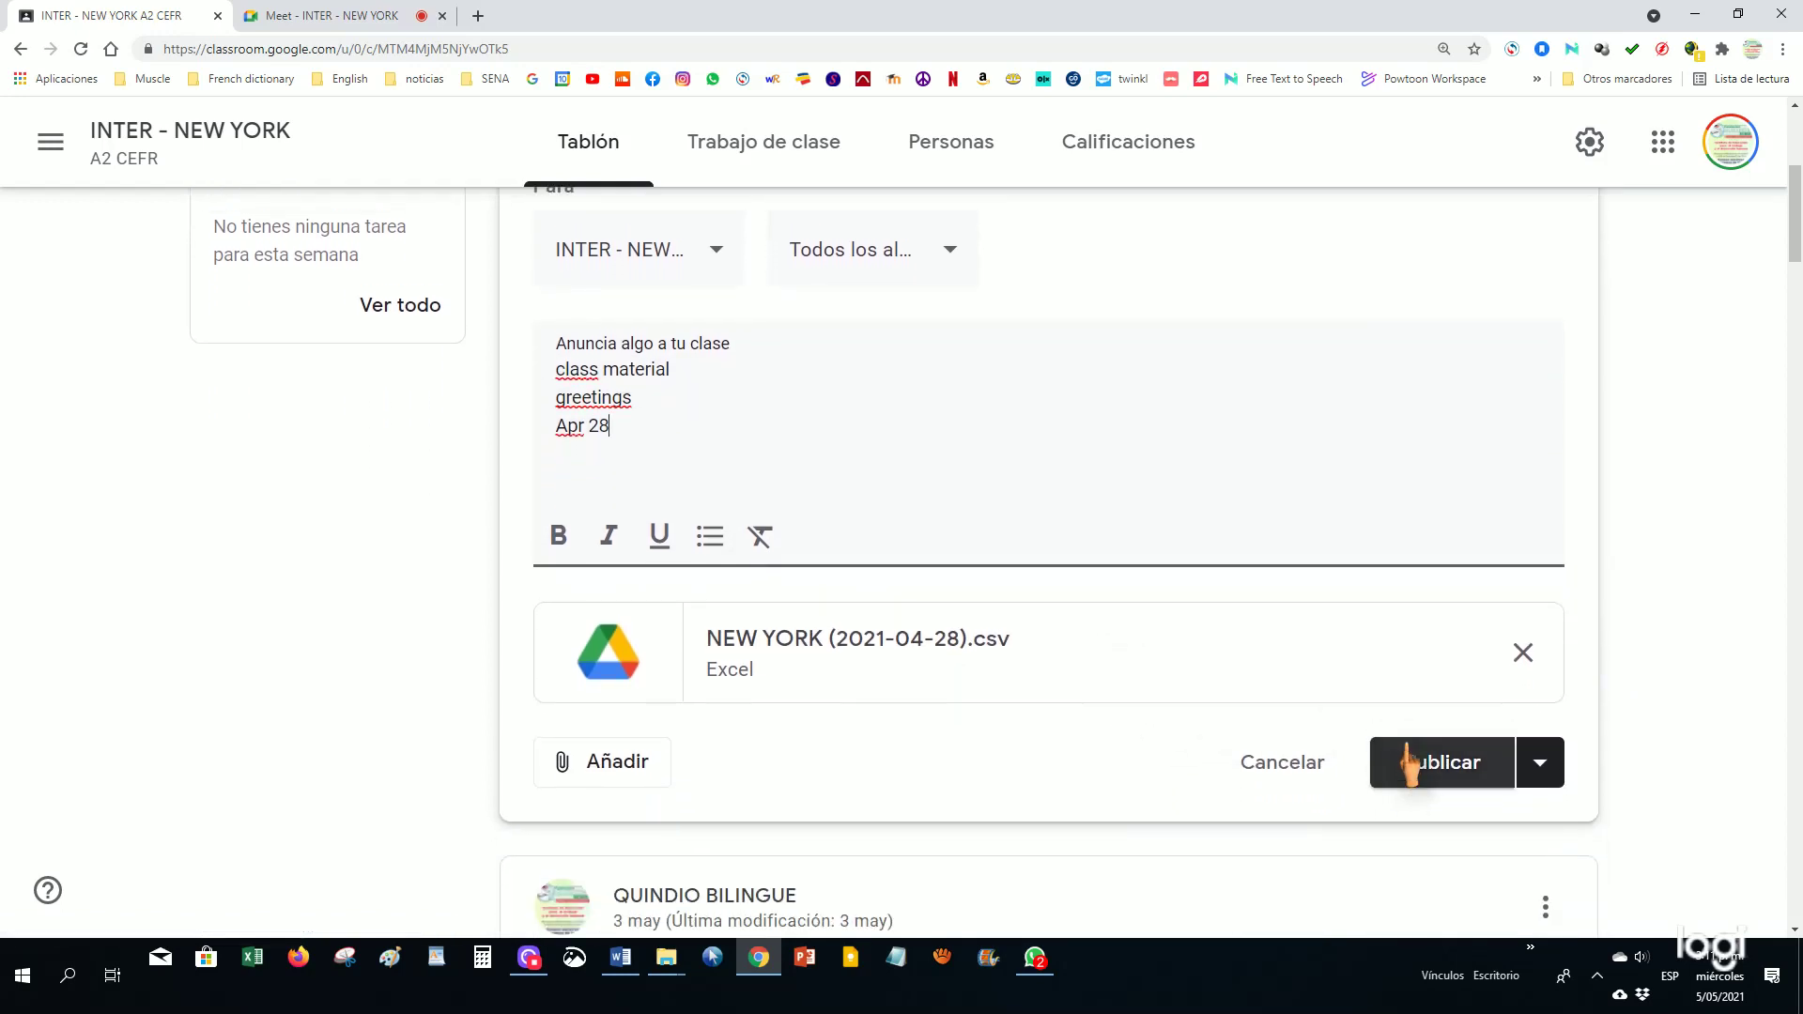
scroll(1404, 756, "up", 5)
scroll(1404, 764, "down", 5)
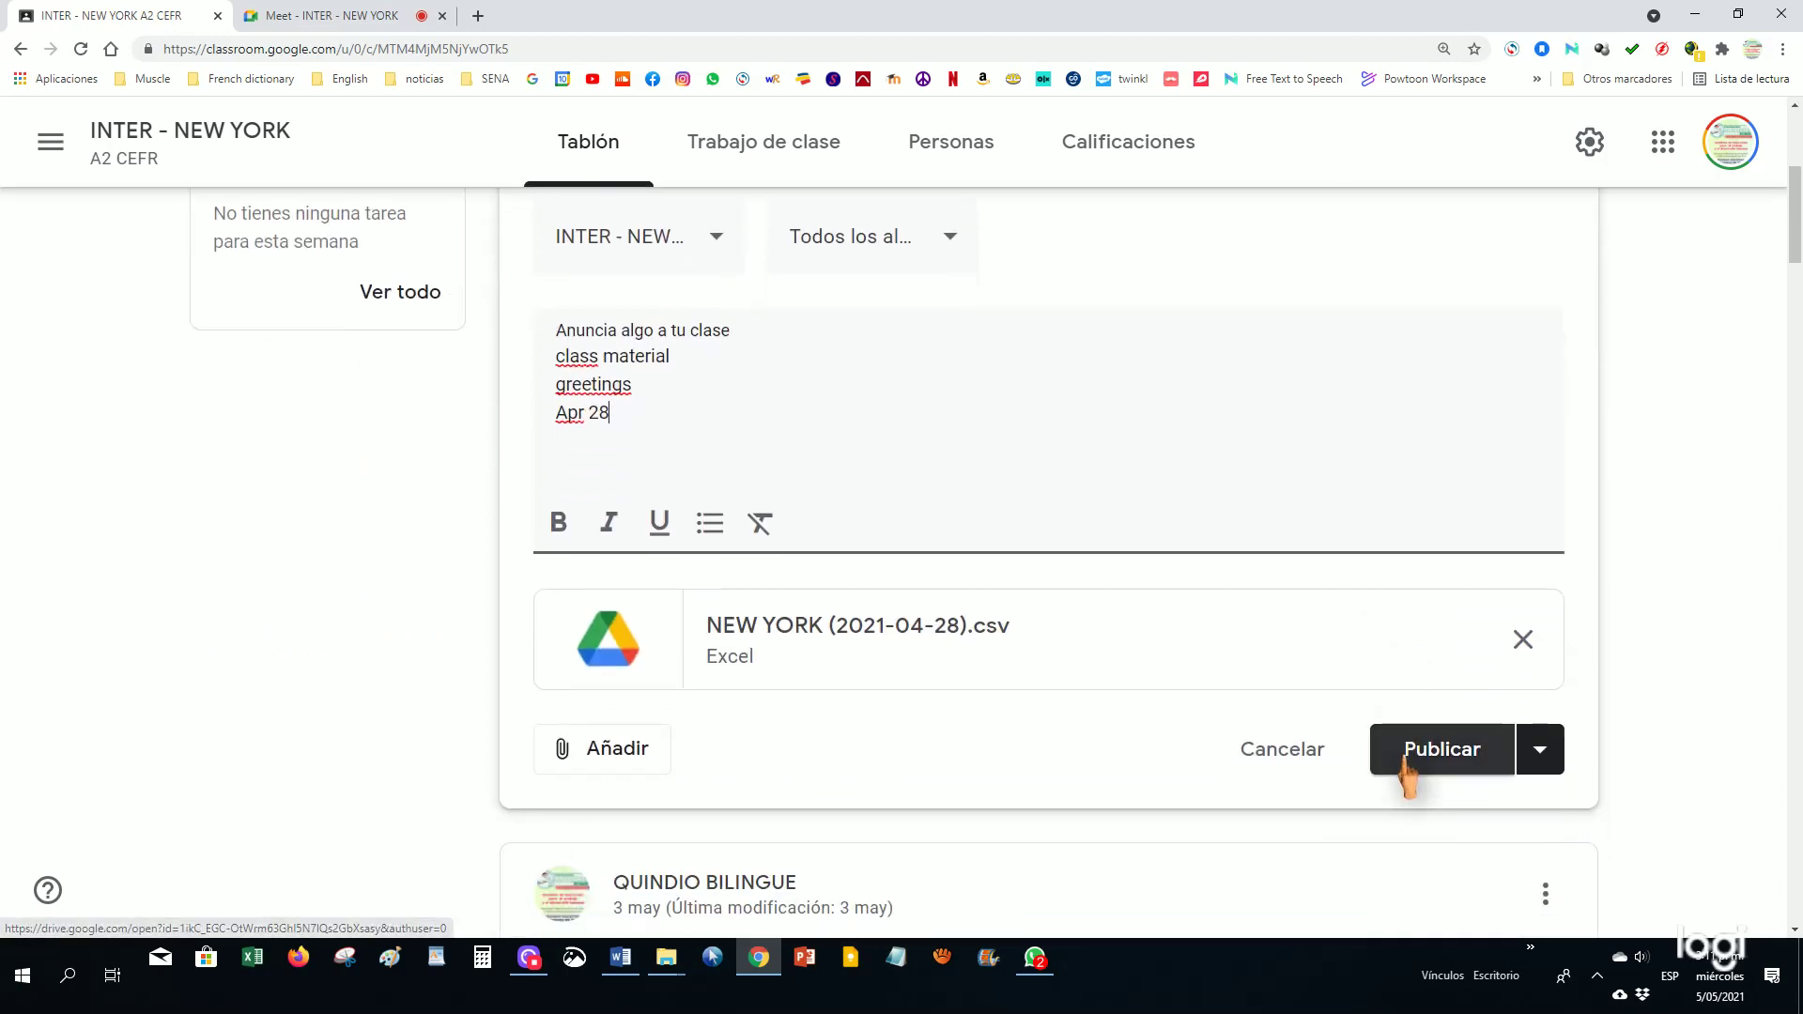
left_click(1406, 762)
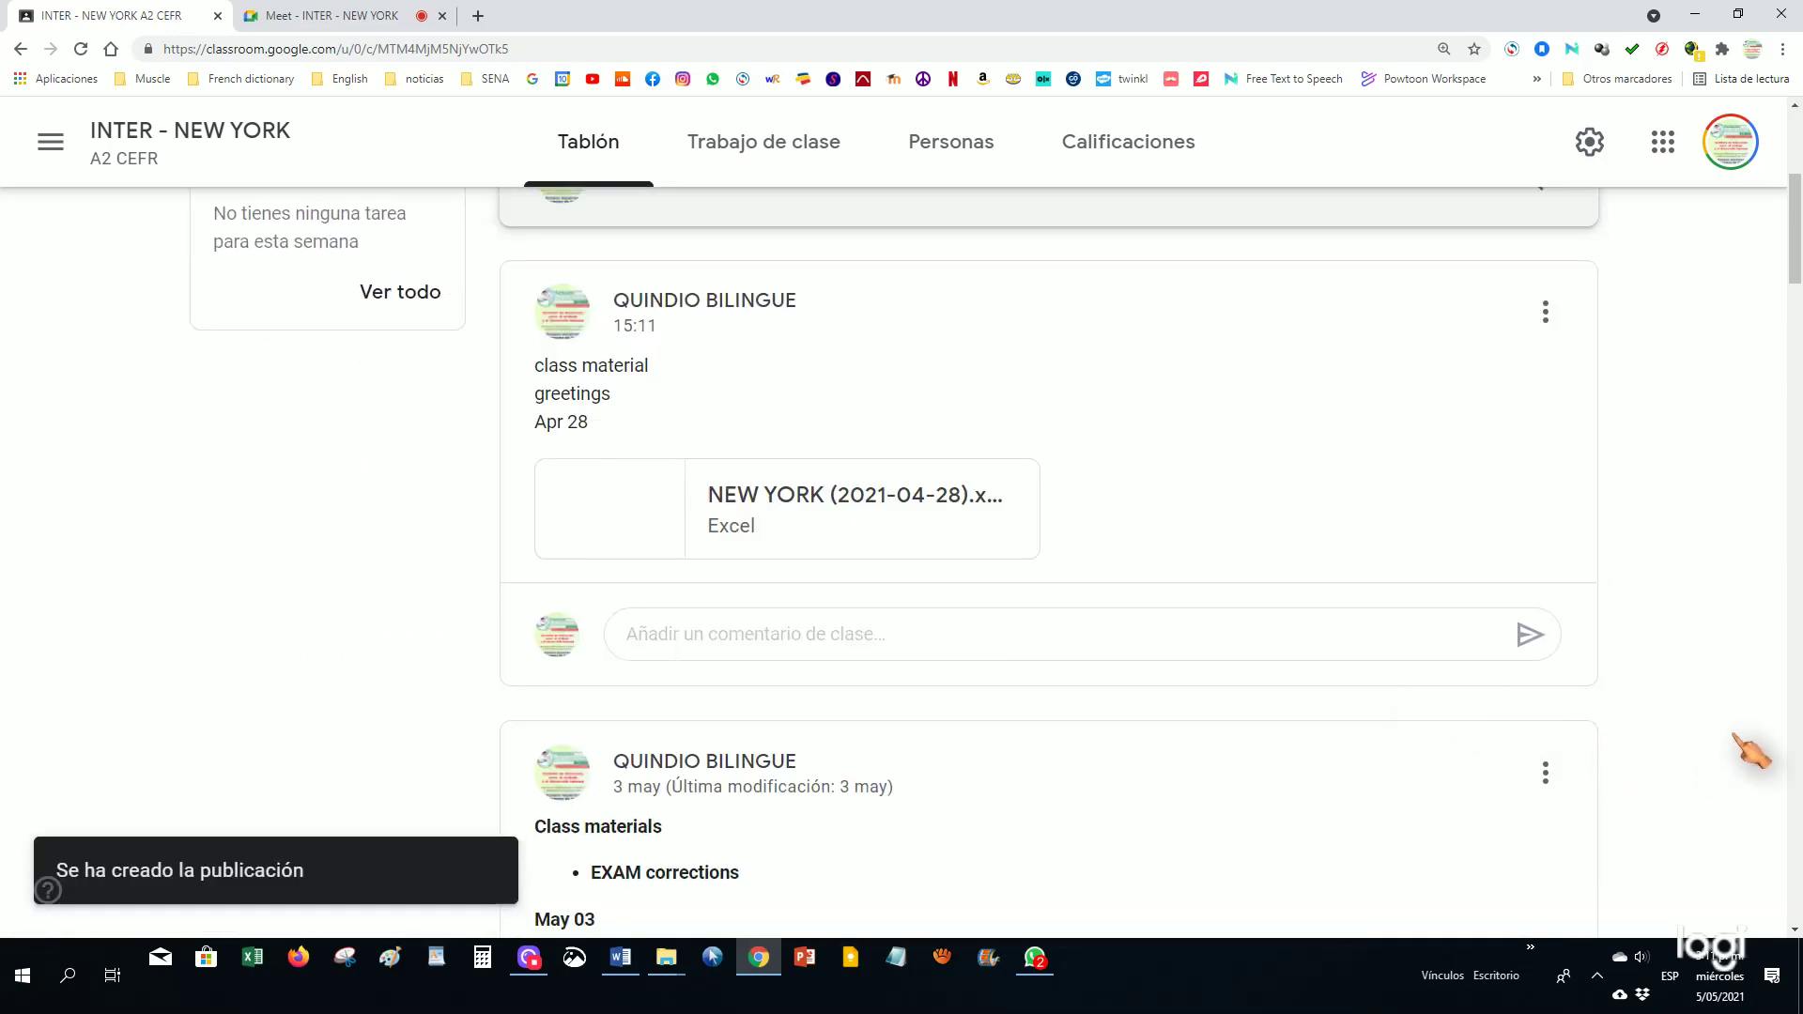
Look through the NEW YORK (2021-04-28).xlsx attachment of the published announcement and return to the class stream
left_click(840, 512)
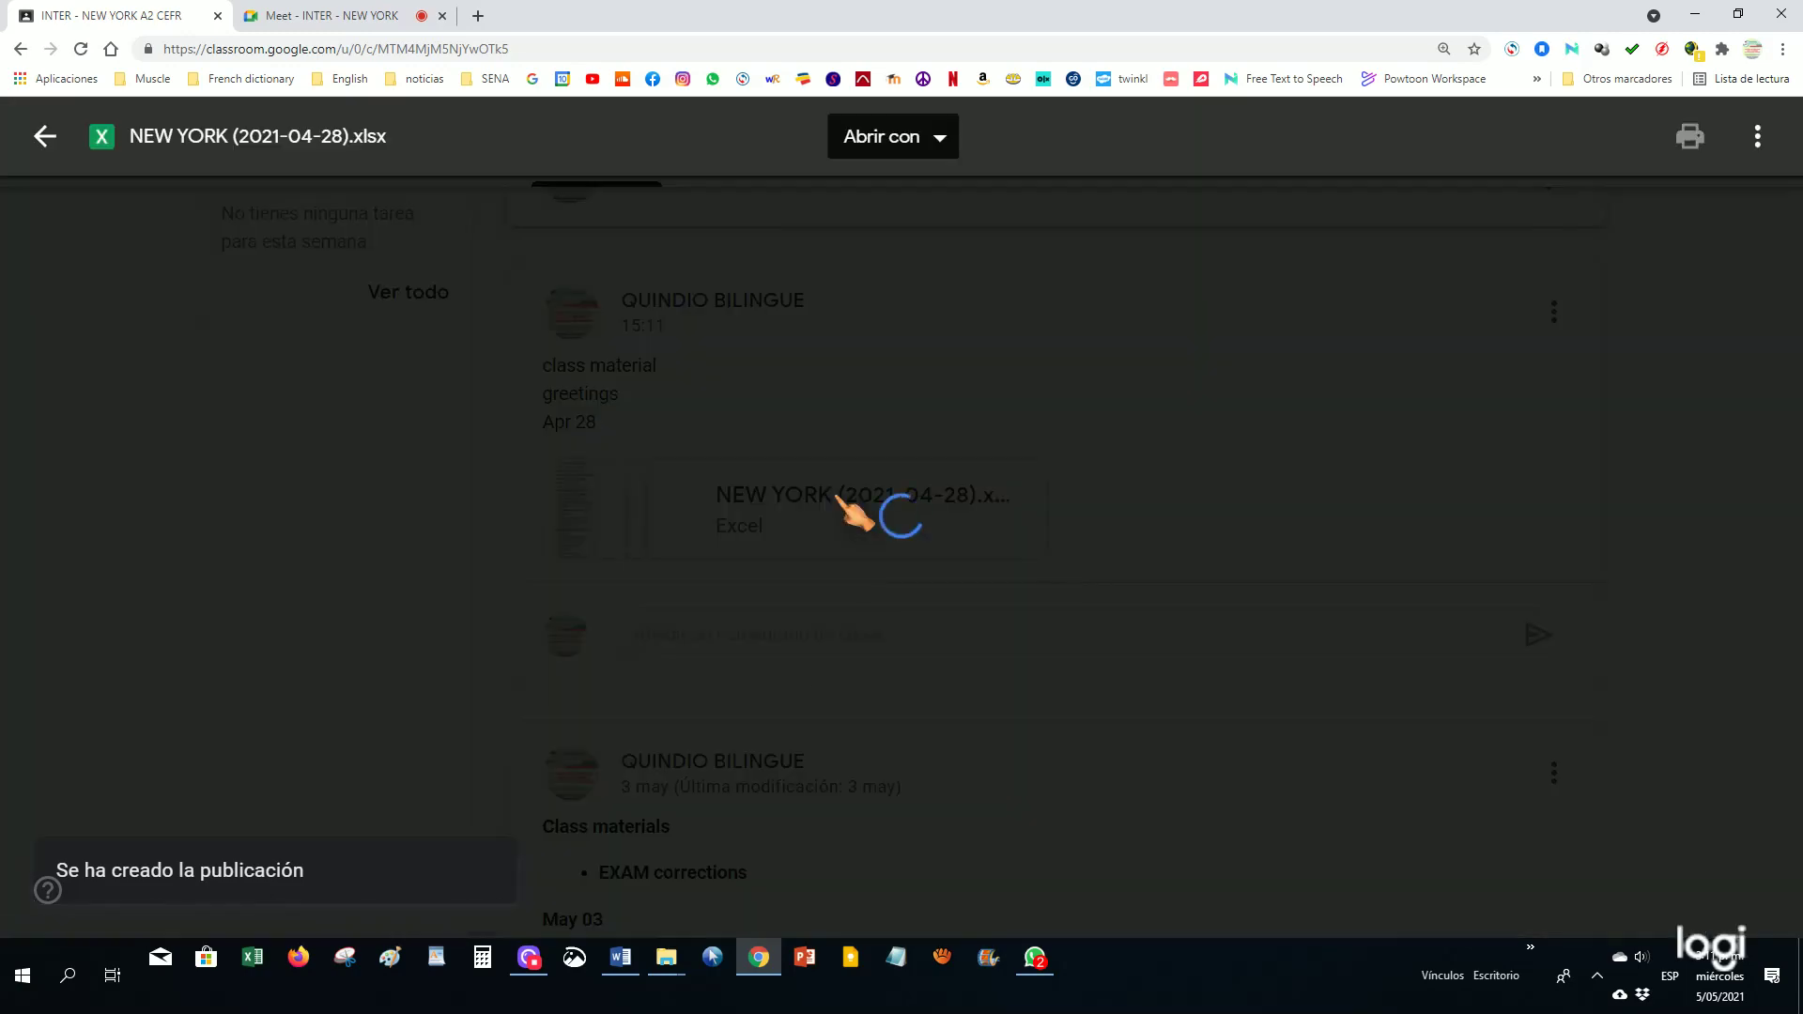
scroll(463, 523, "down", 10)
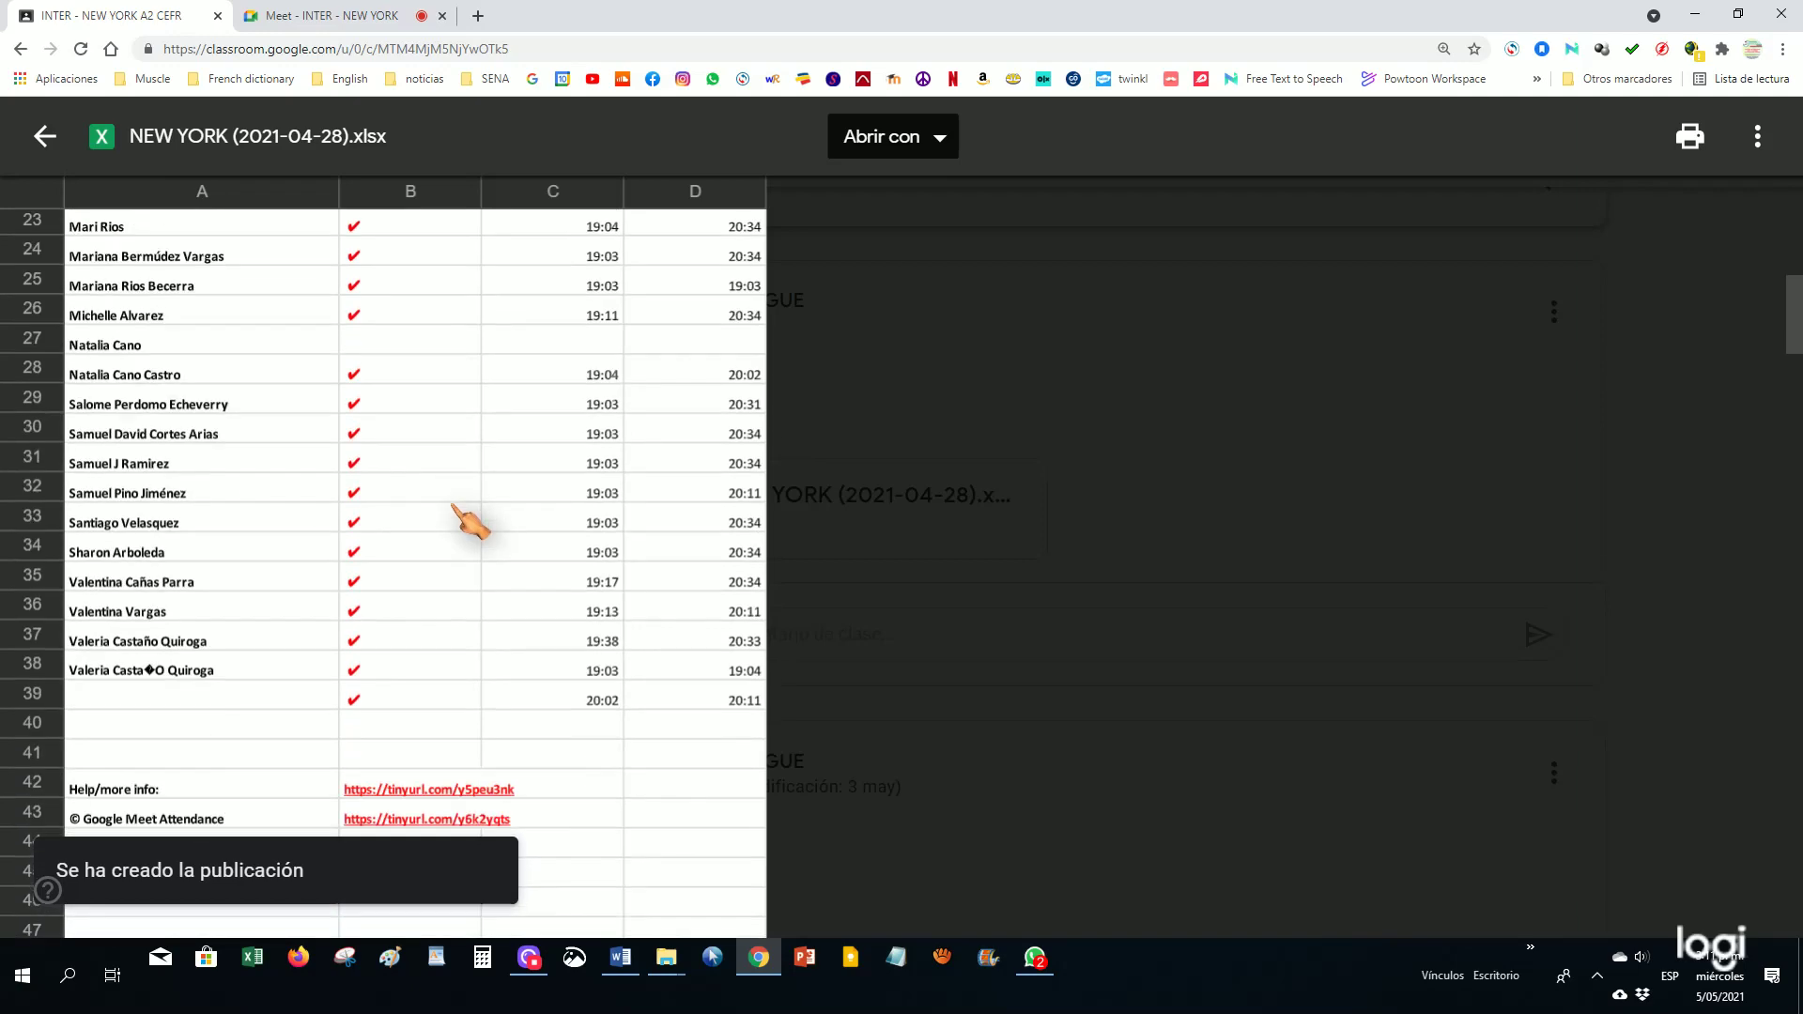
scroll(474, 523, "up", 10)
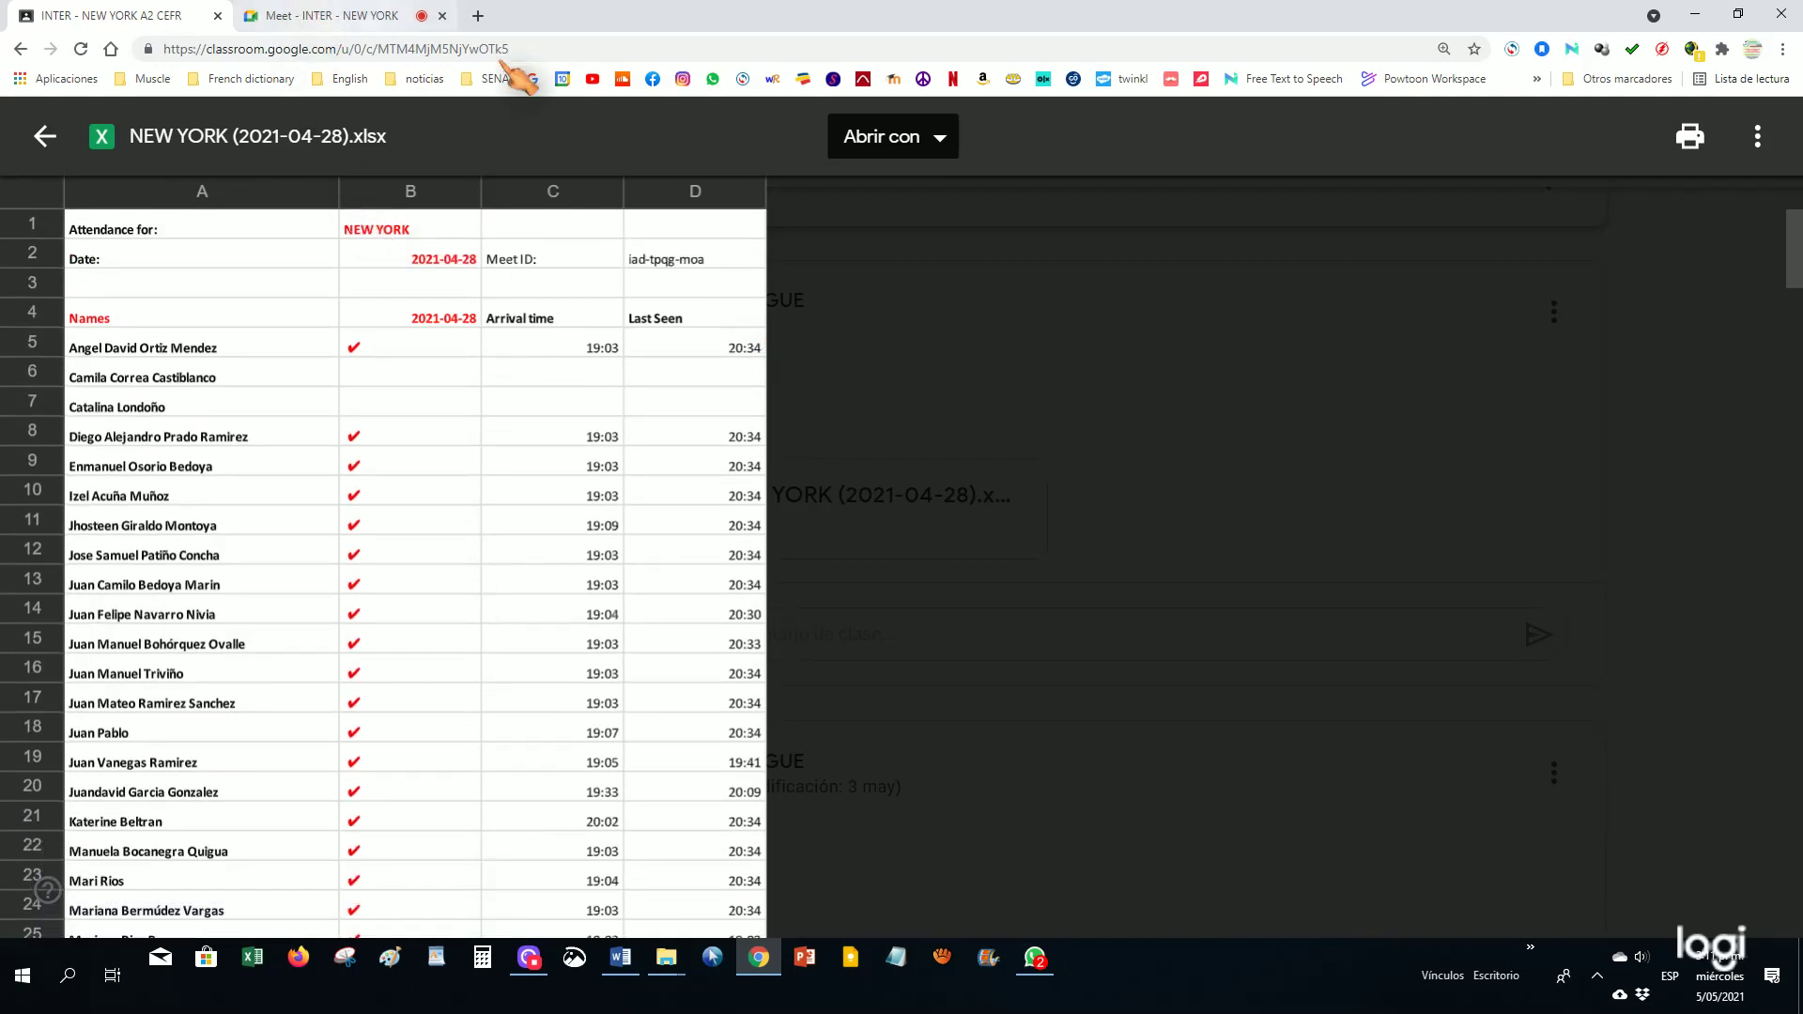
left_click(45, 137)
Open the Apr 28 announcement for editing and remove its NEW YORK (2021-04-28).xlsx attachment
scroll(939, 423, "up", 4)
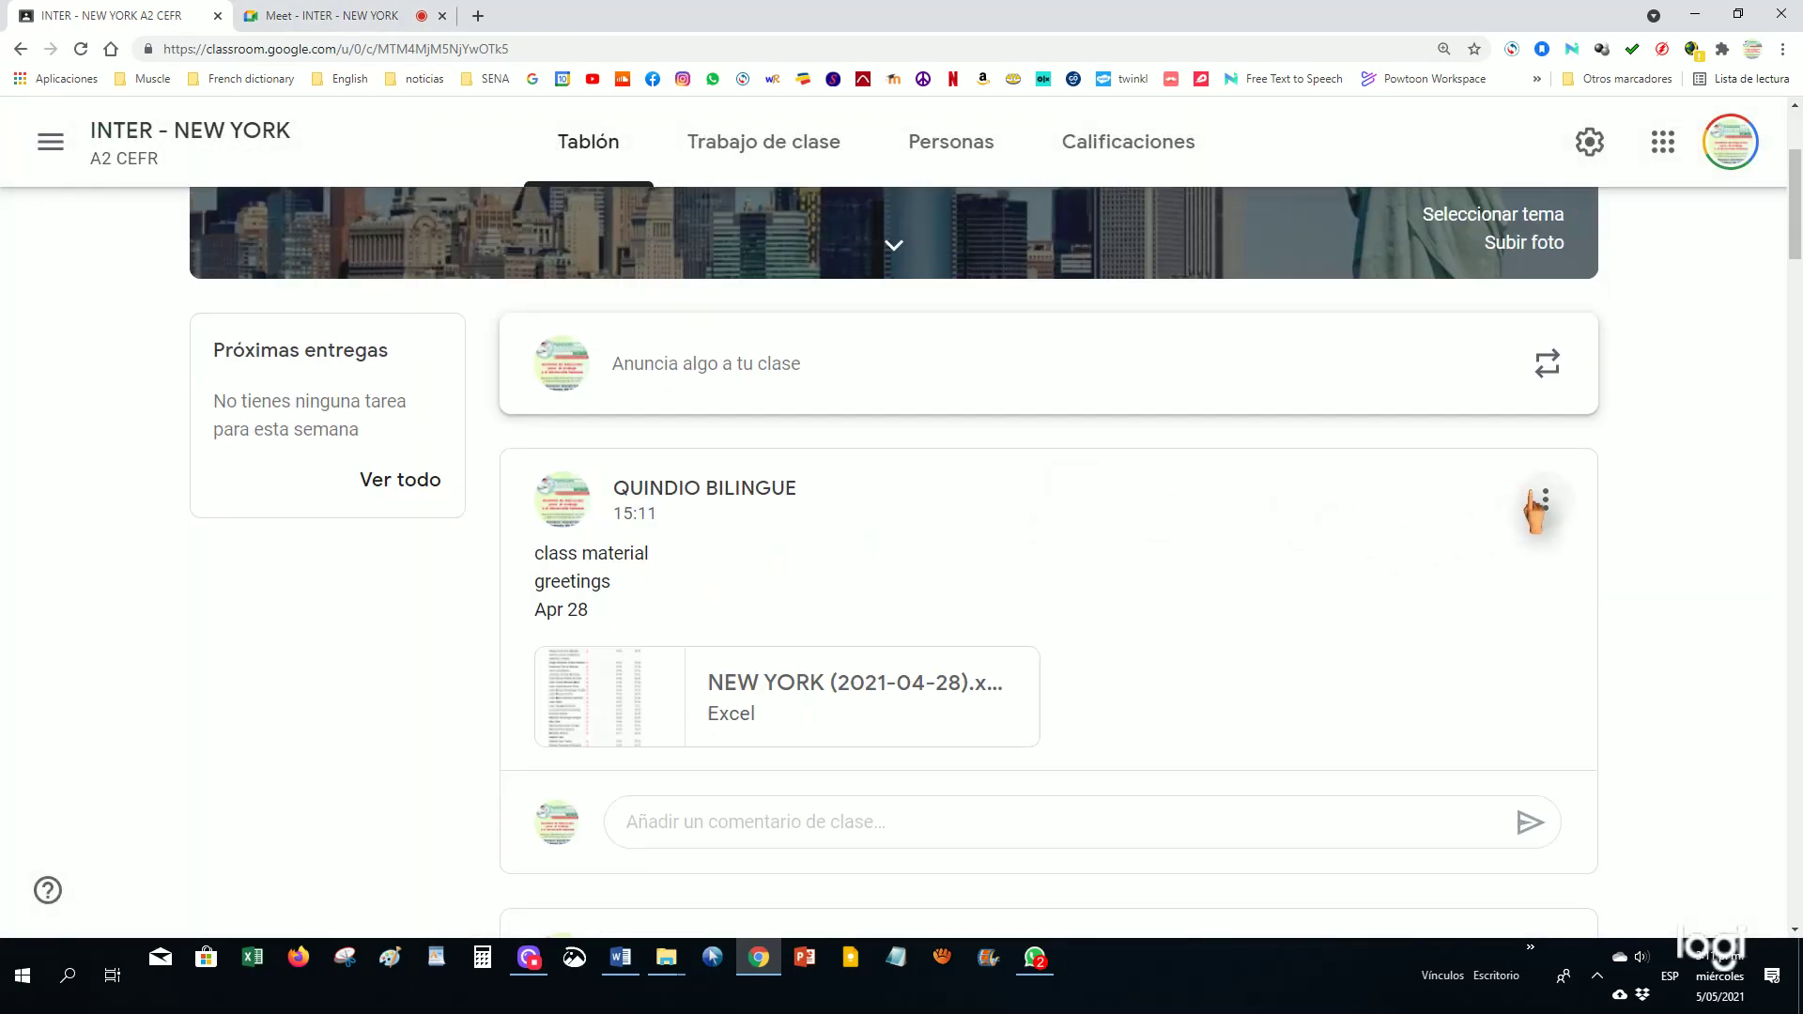
left_click(1545, 500)
left_click(1367, 610)
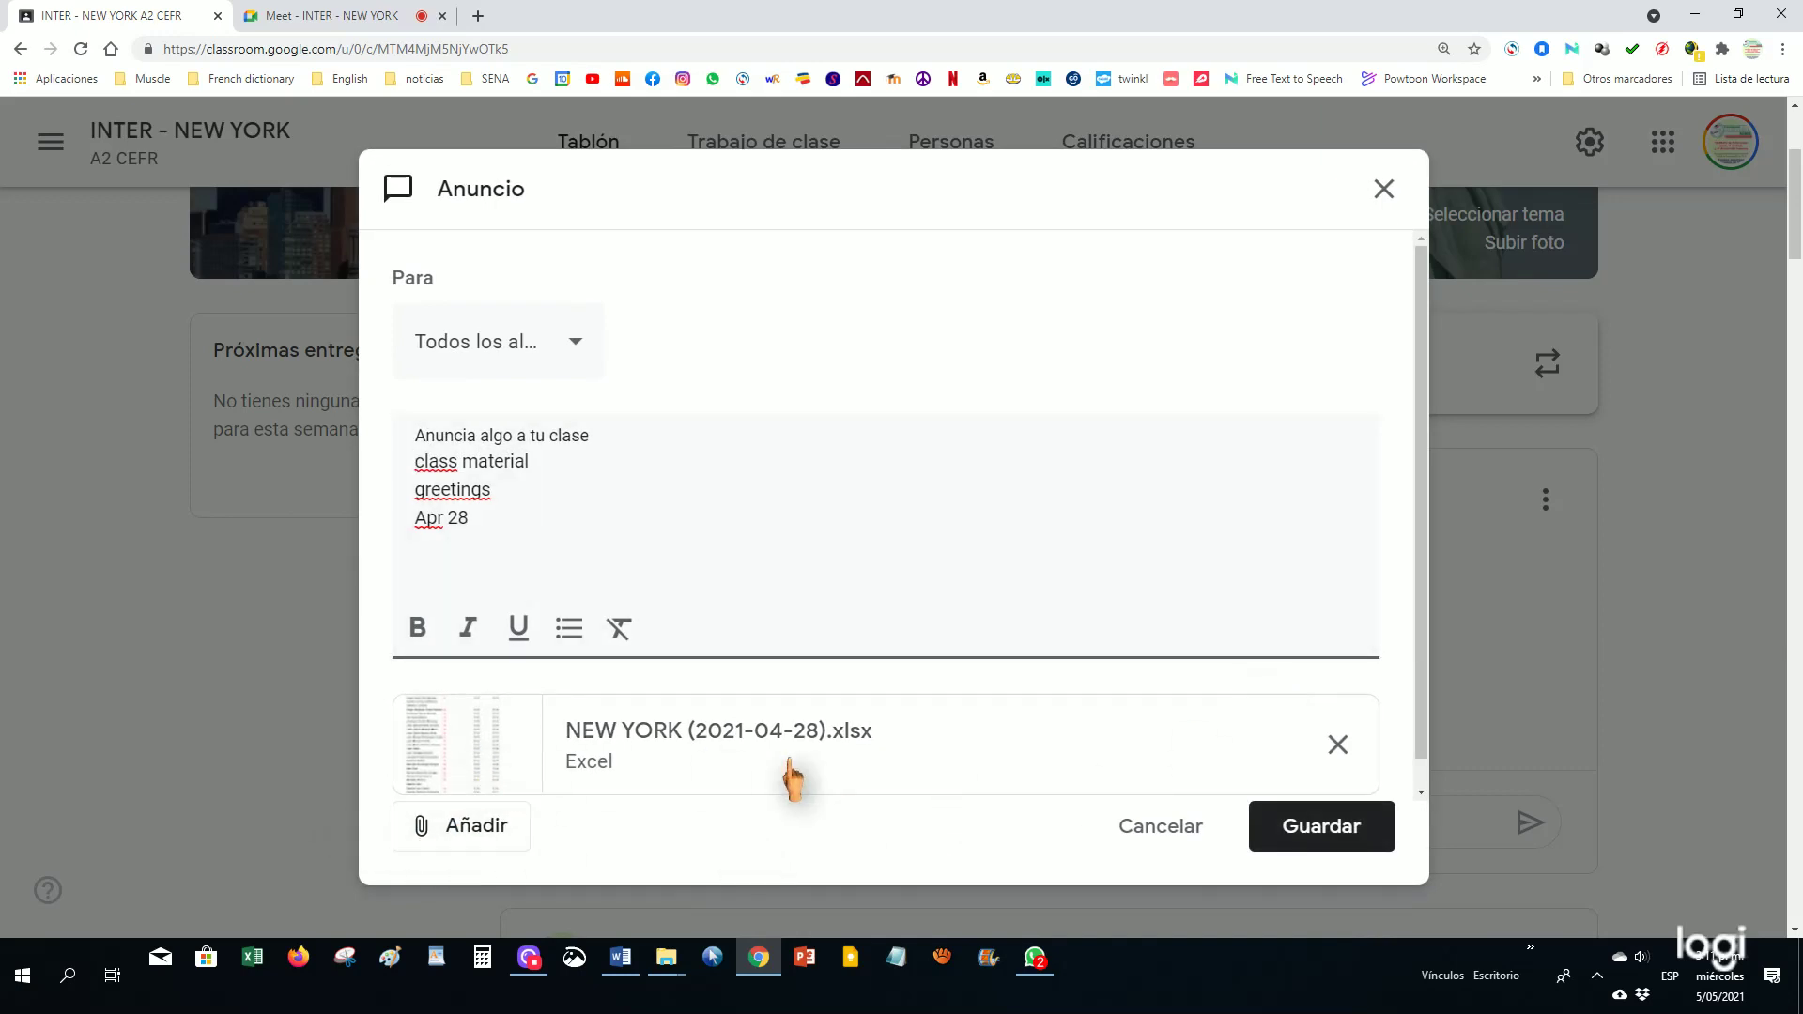
left_click(440, 828)
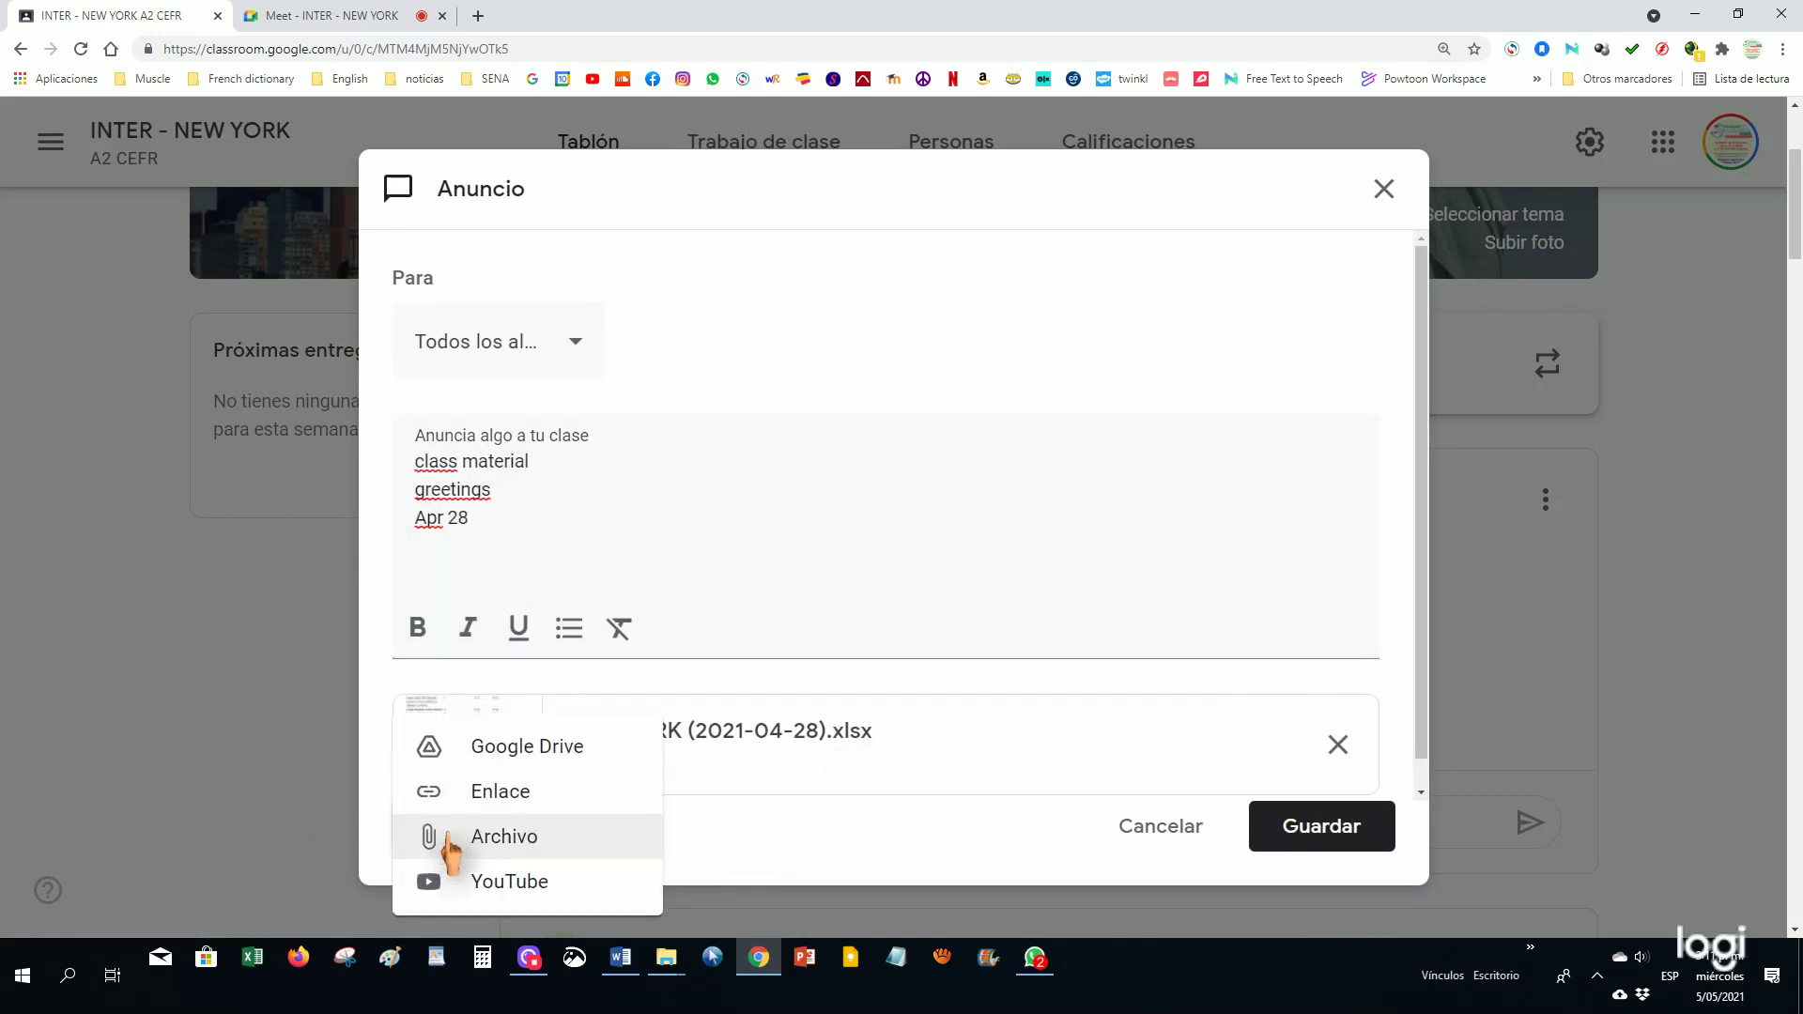
left_click(1337, 751)
left_click(1337, 752)
Attach NEW YORK (2021-04-28).pdf from the Downloads folder to the announcement and save the edited post
left_click(474, 792)
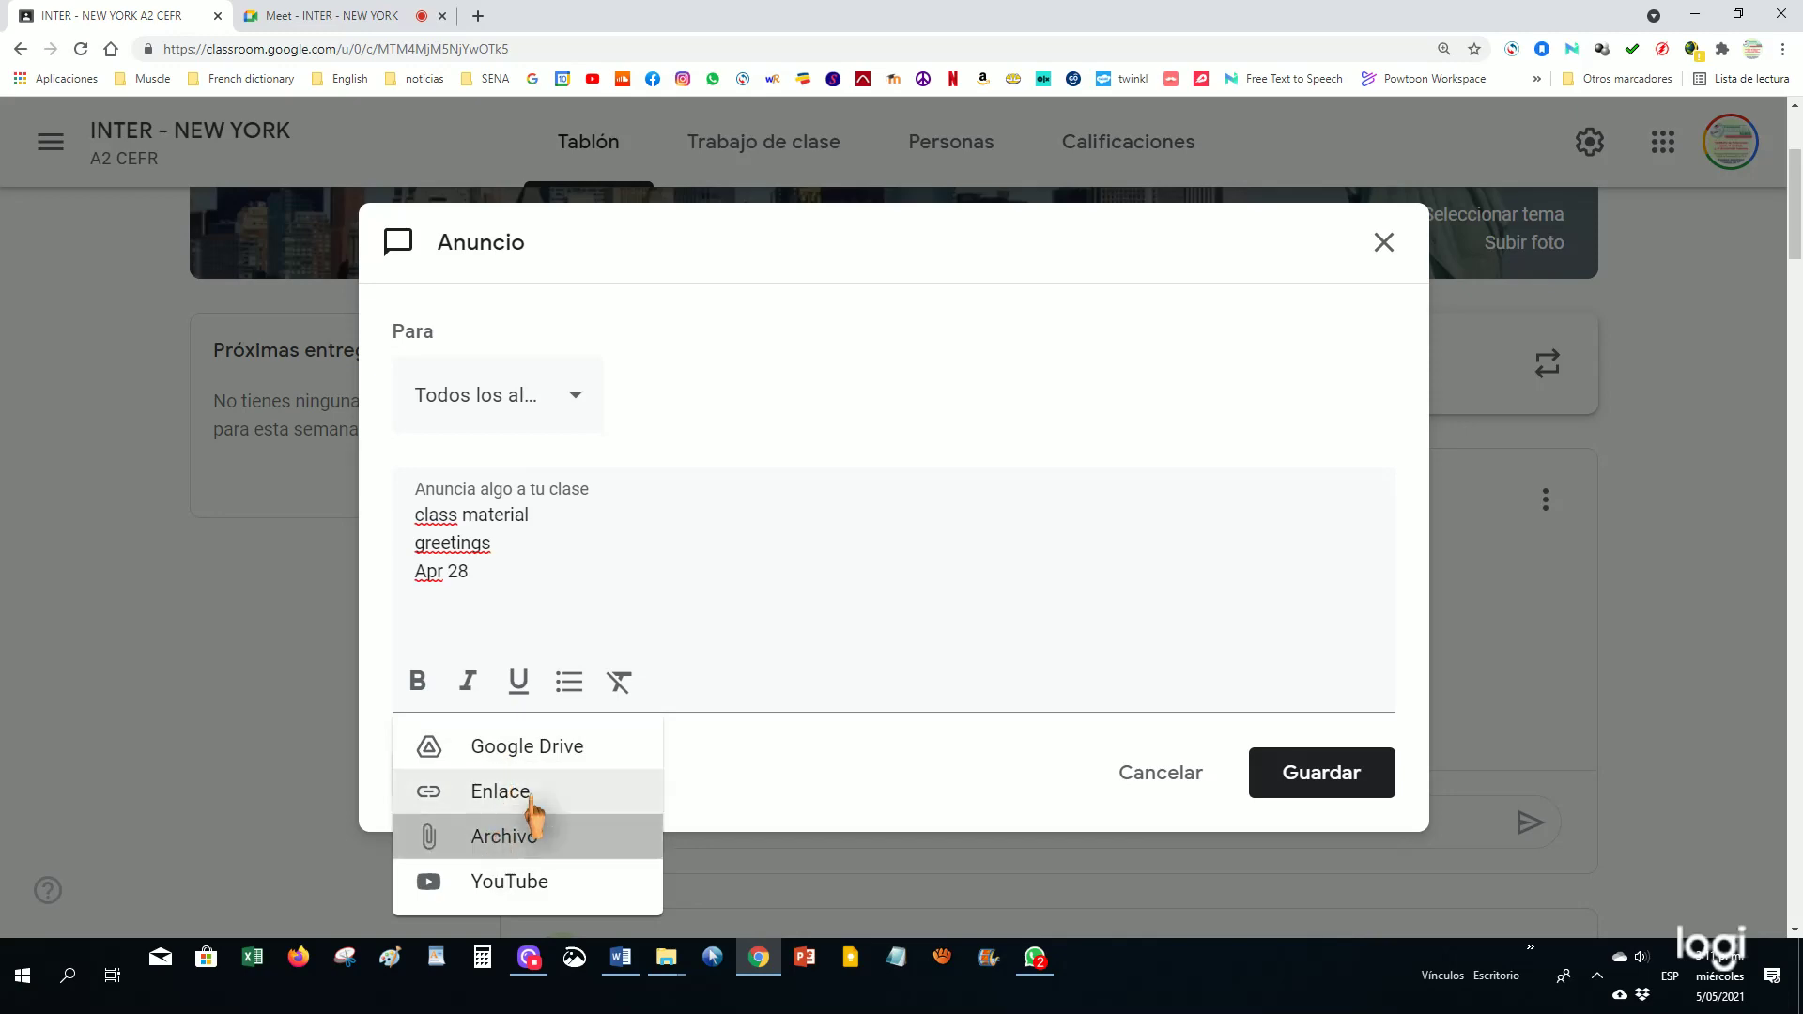
left_click(515, 836)
left_click(897, 690)
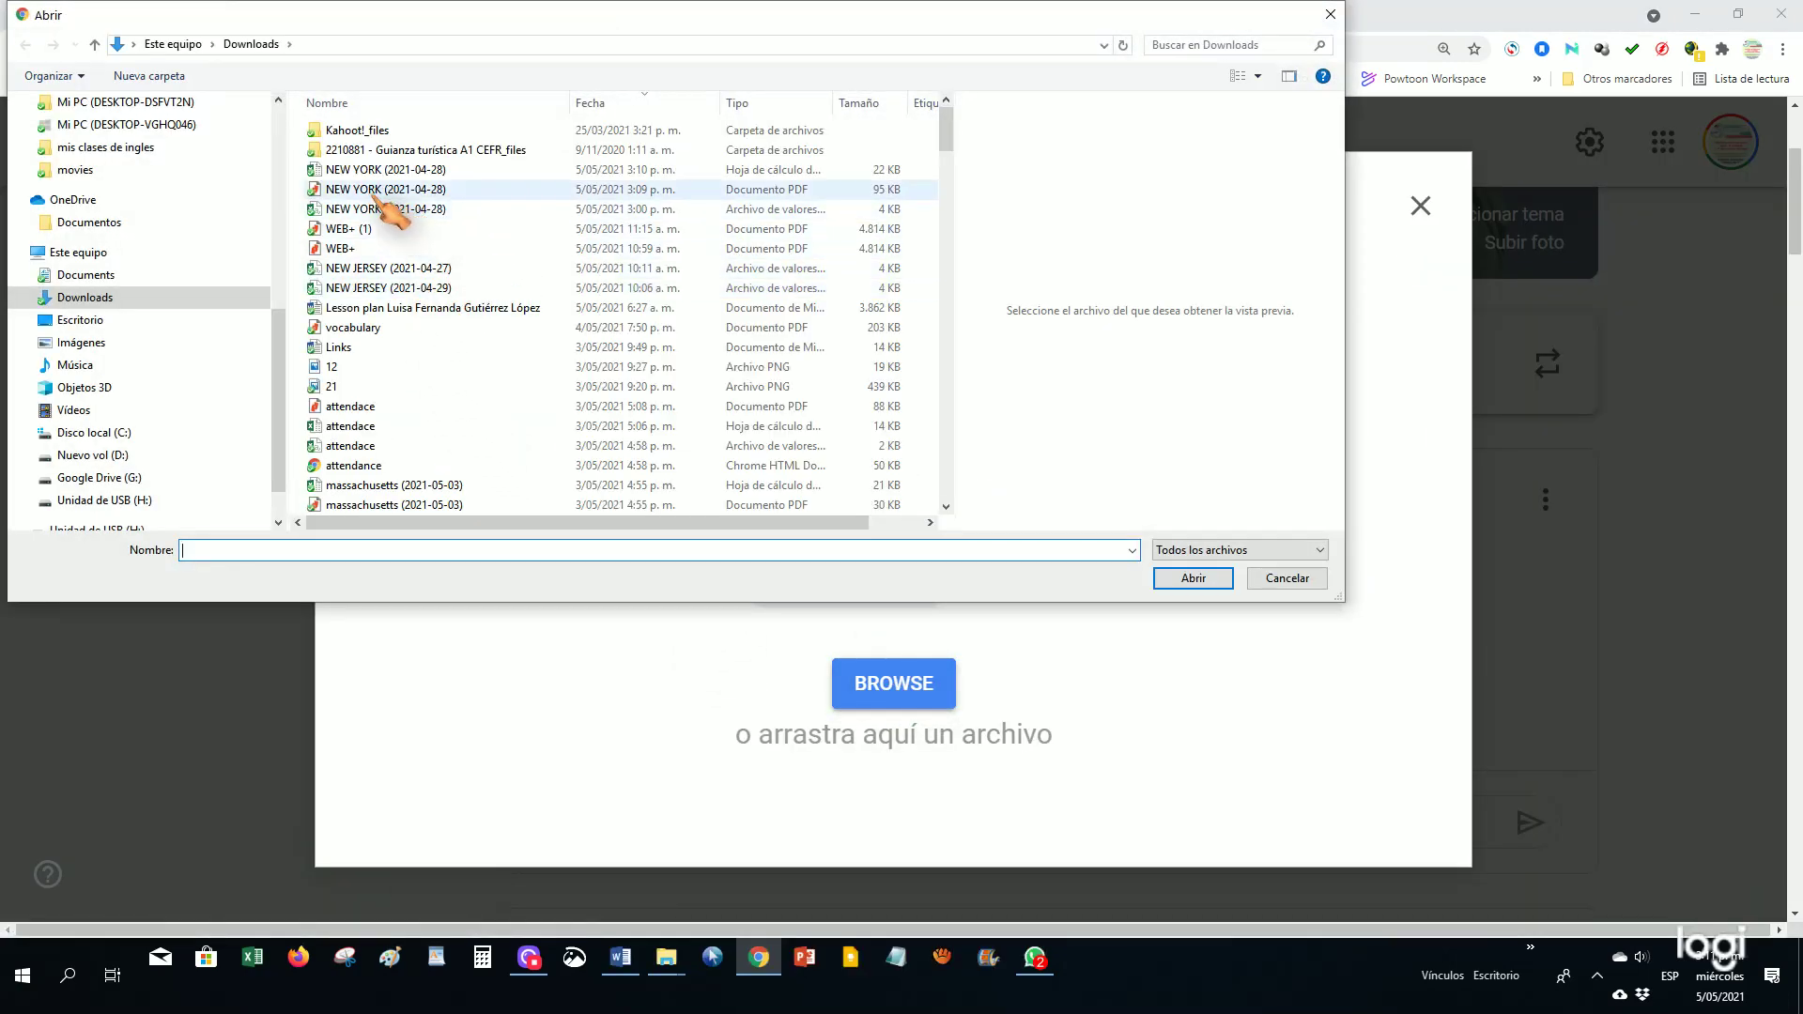
left_click(376, 190)
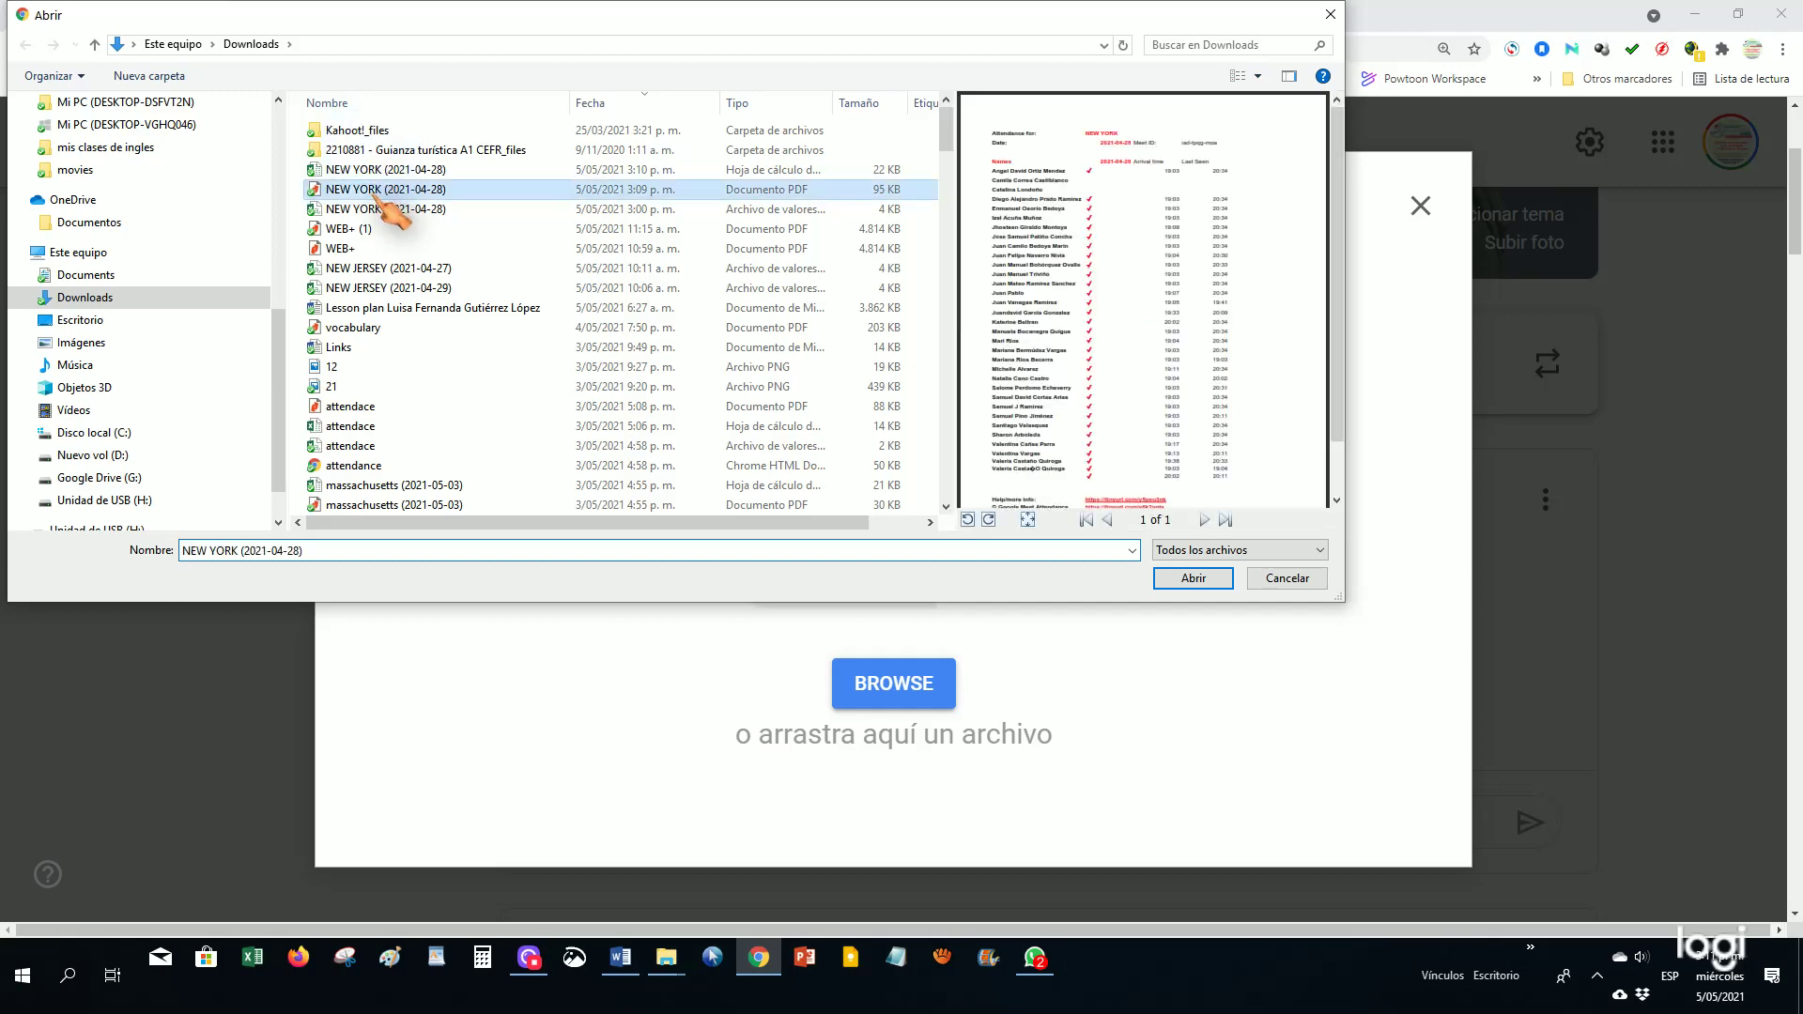
left_click(1192, 578)
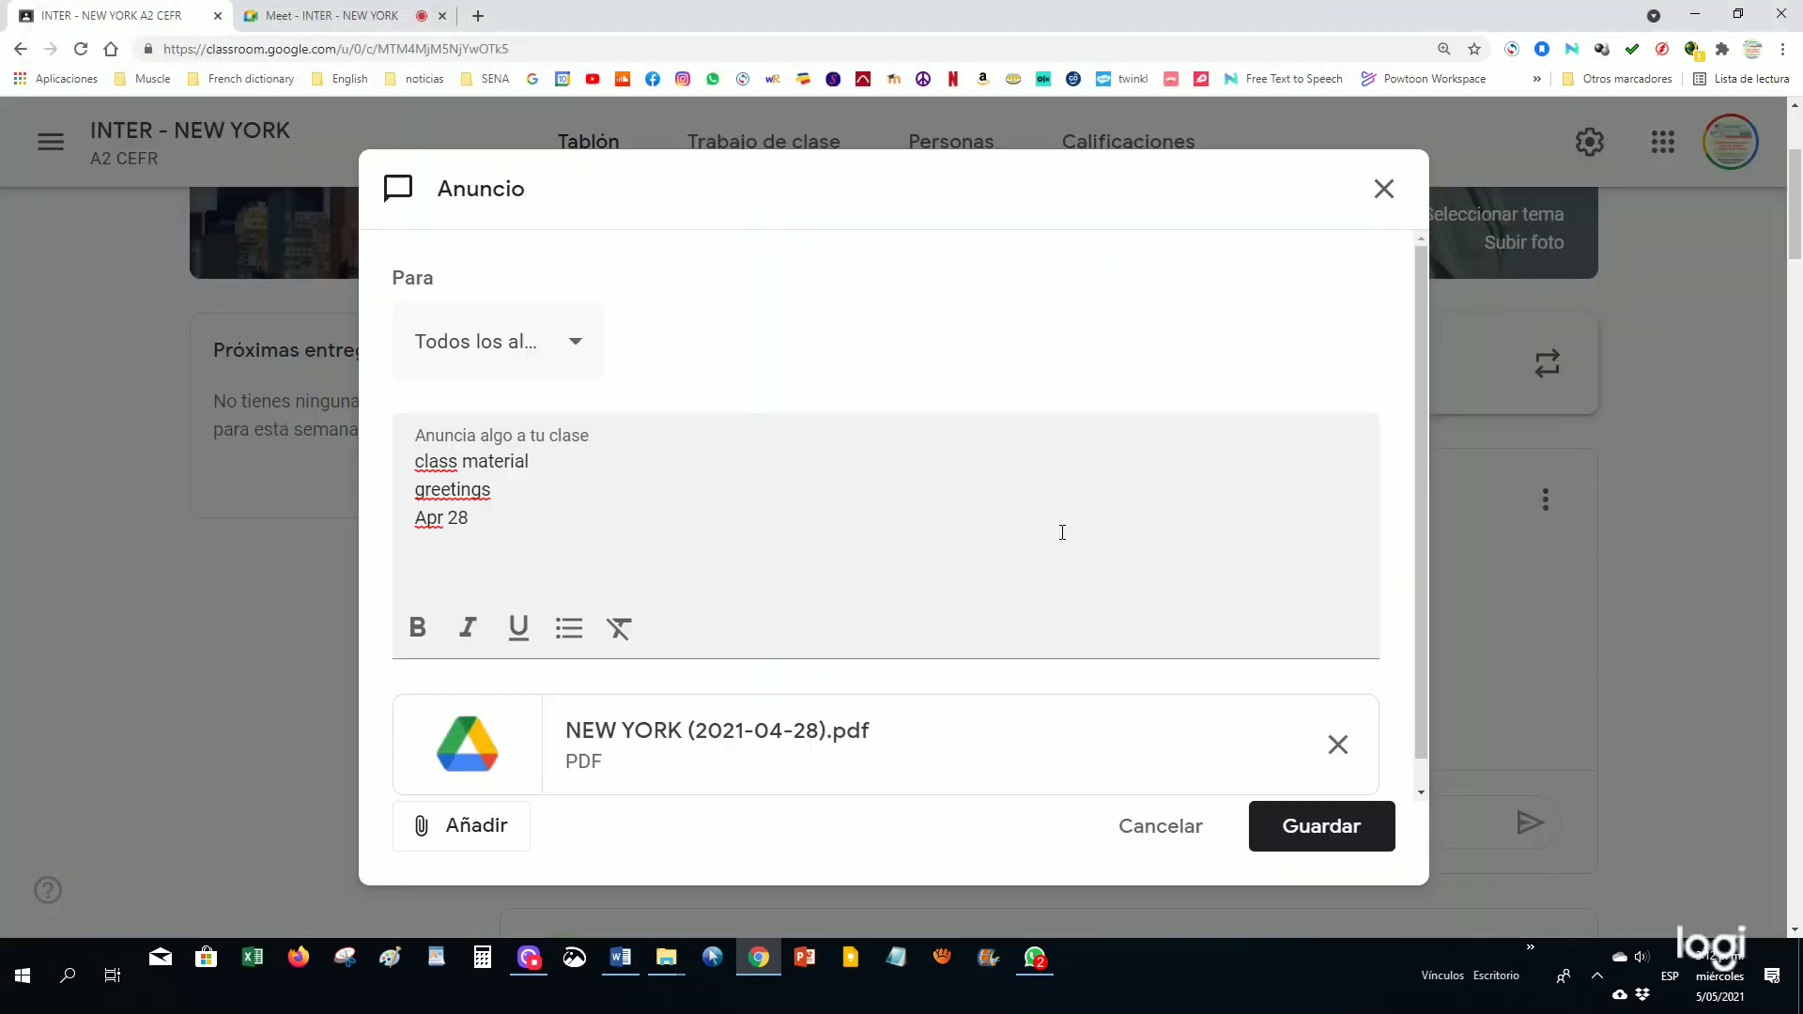
left_click(1334, 828)
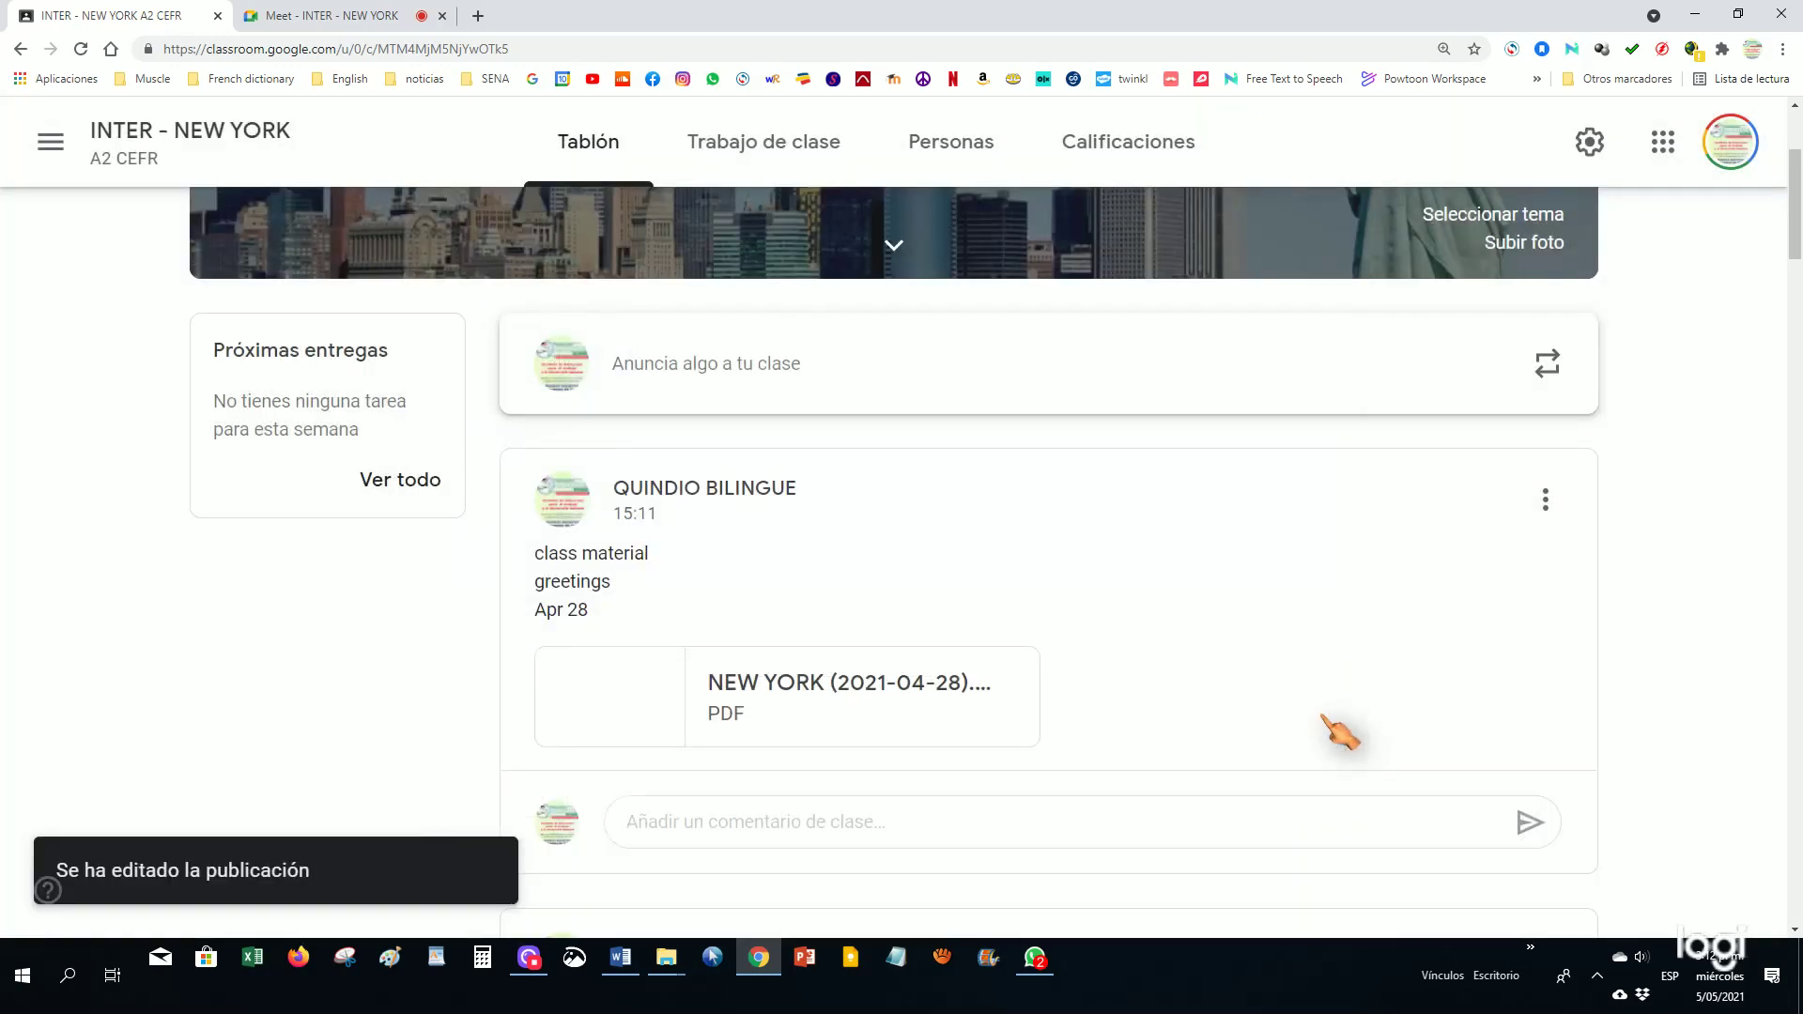
Open the PDF attached to the announcement and look through its attendance list from beginning to end
left_click(850, 688)
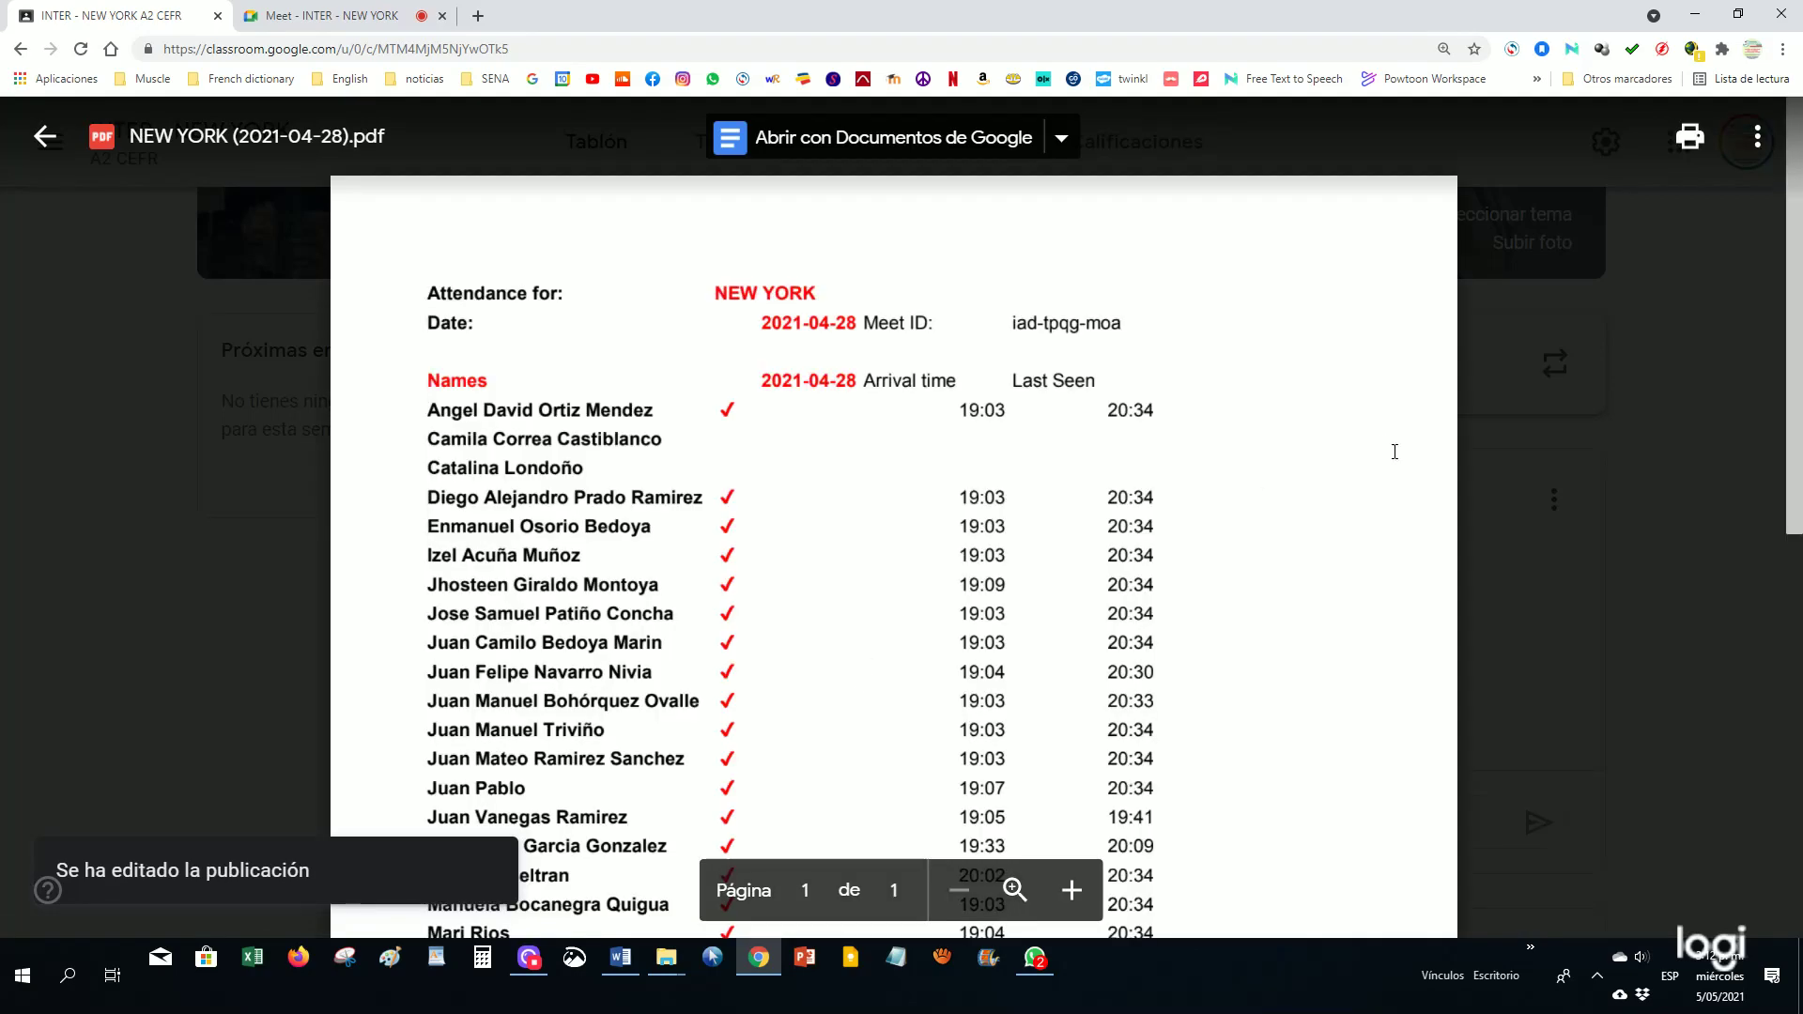
scroll(1259, 463, "down", 6)
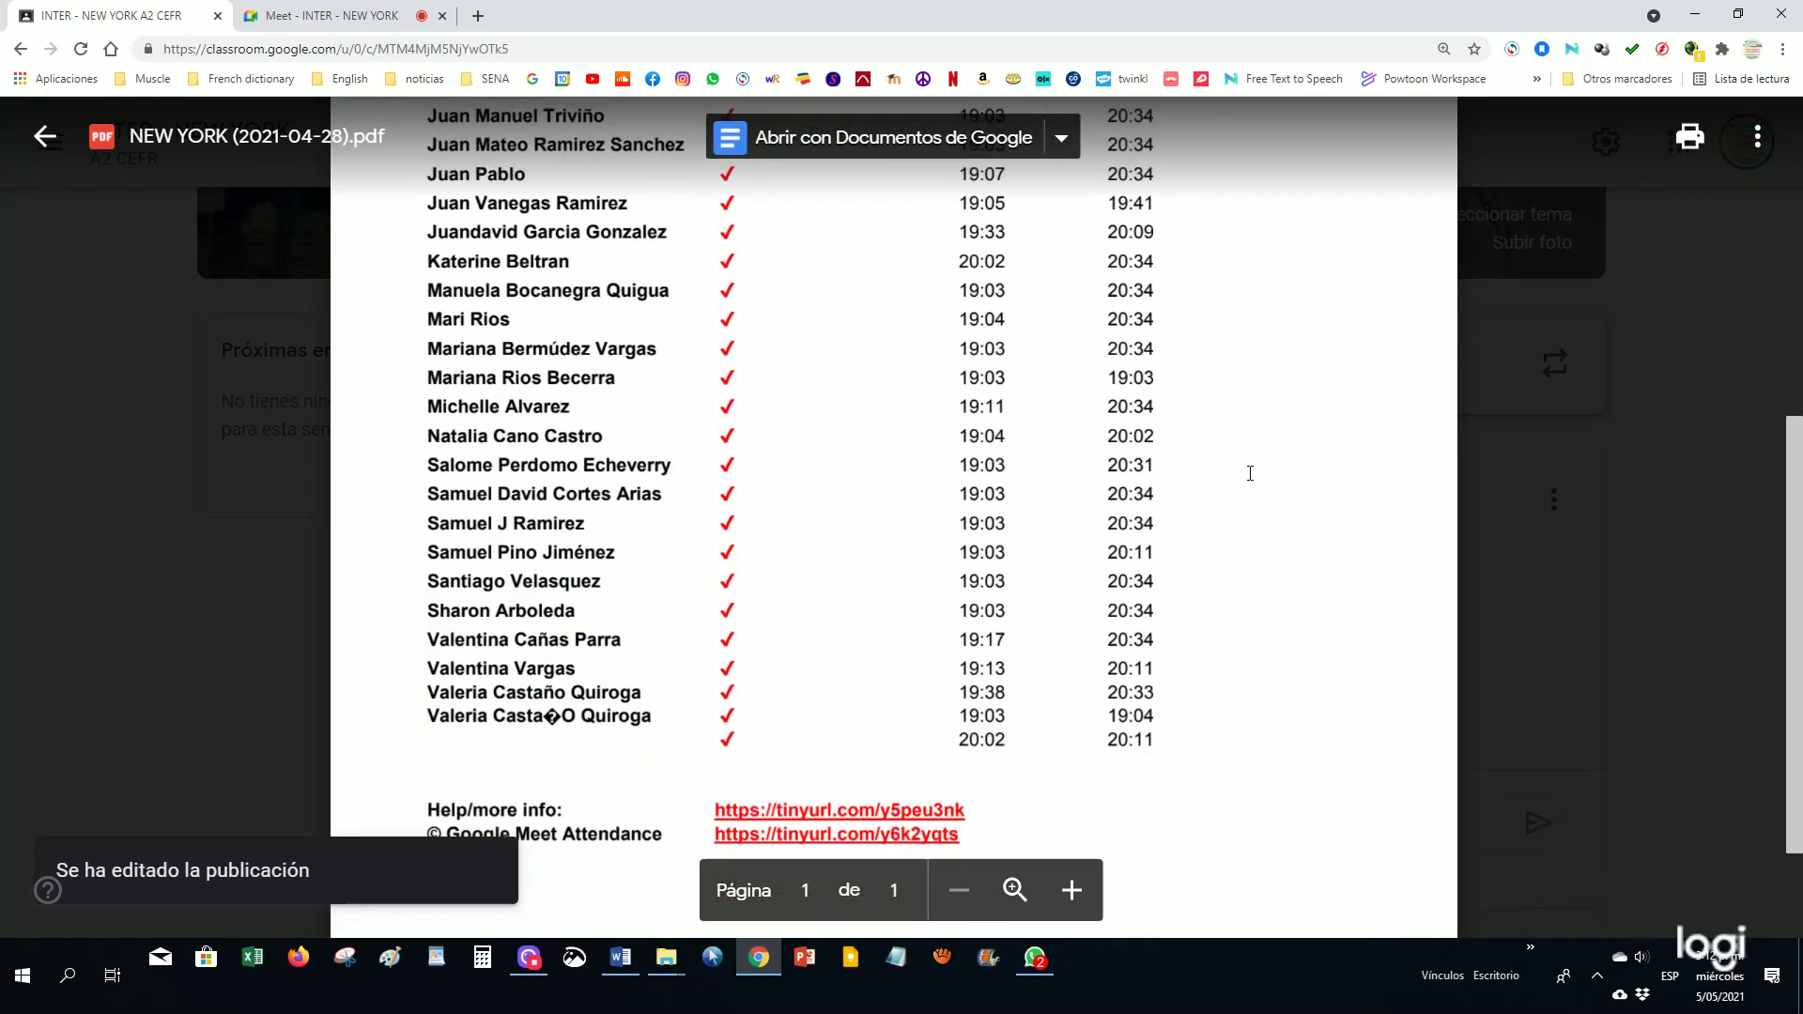
scroll(1250, 472, "up", 6)
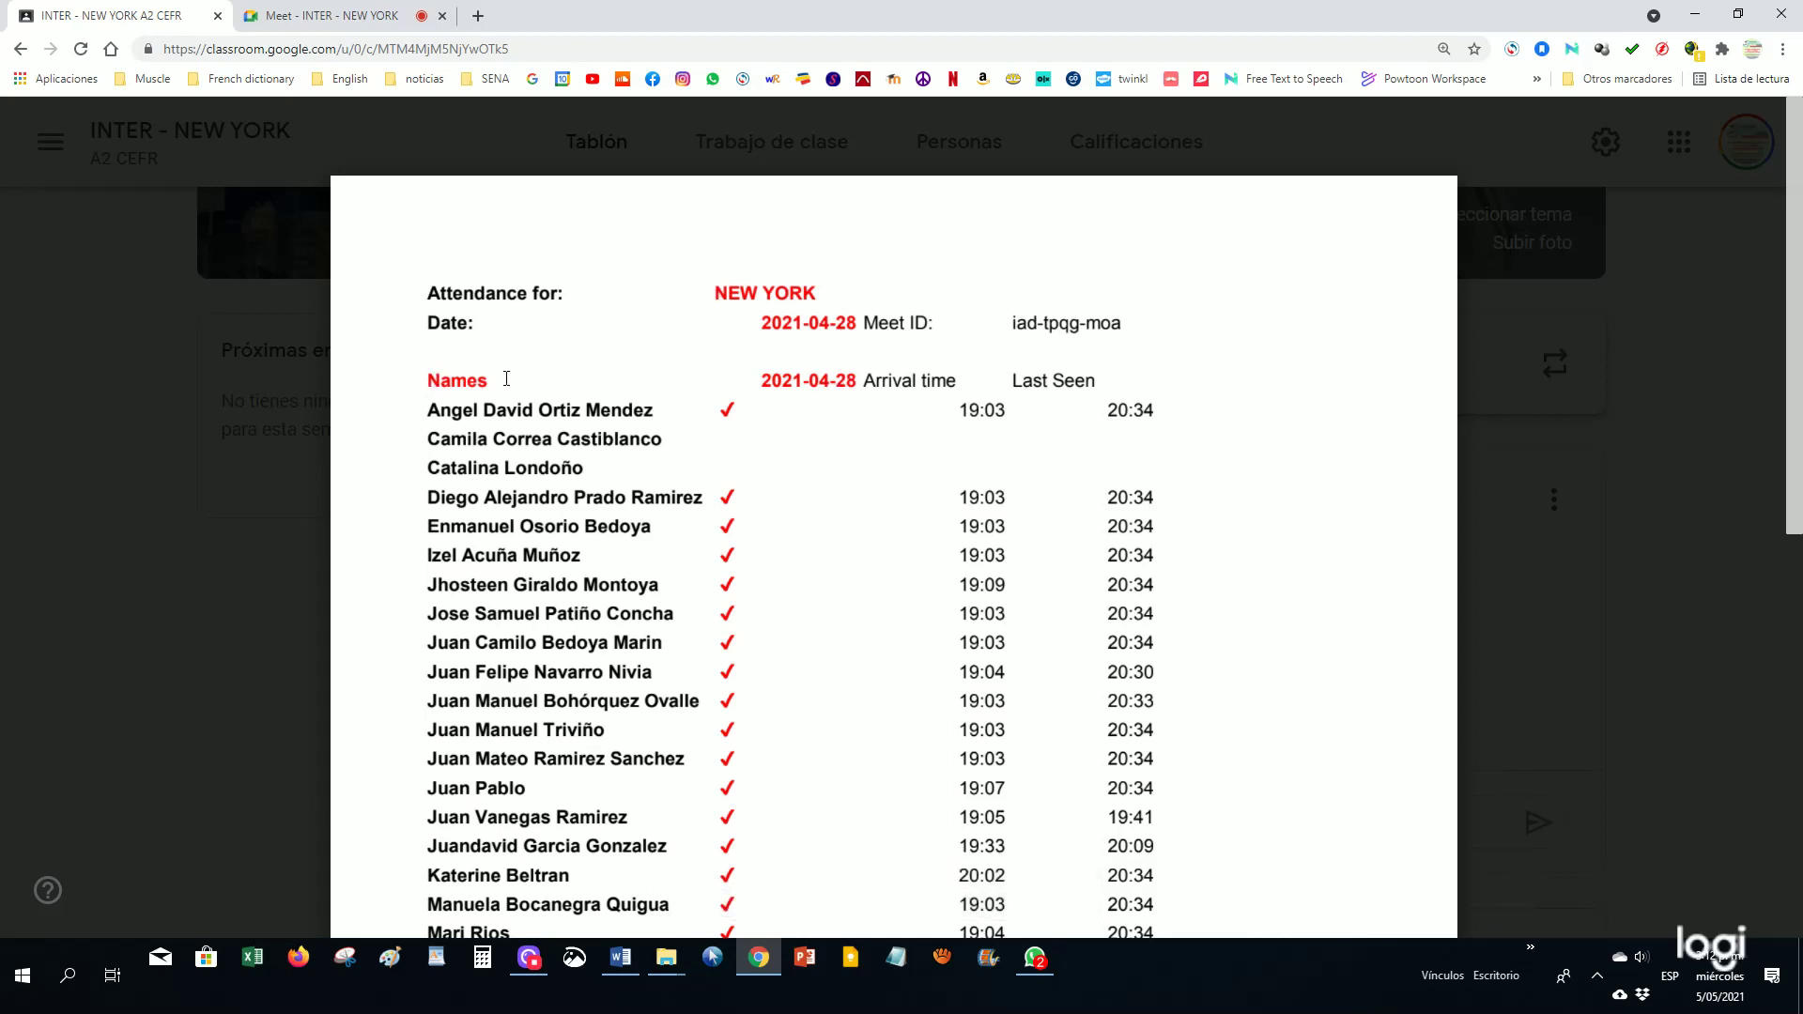
scroll(785, 424, "down", 8)
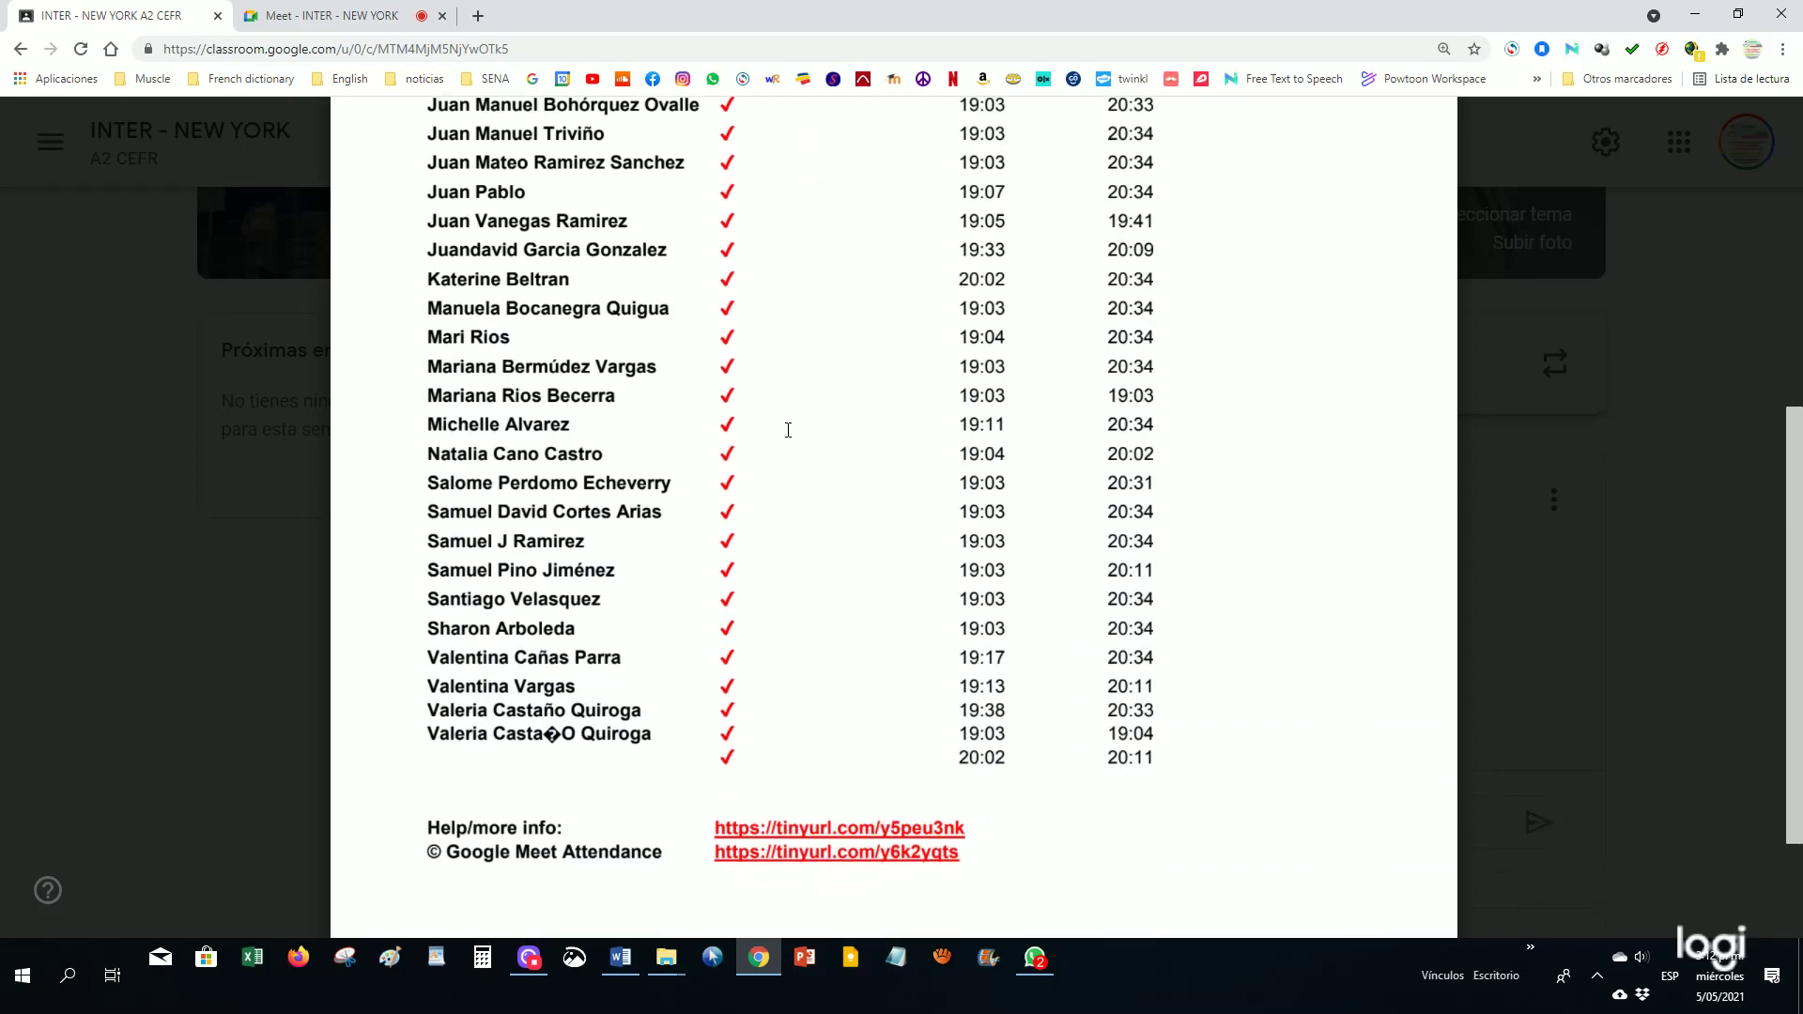
scroll(787, 429, "up", 8)
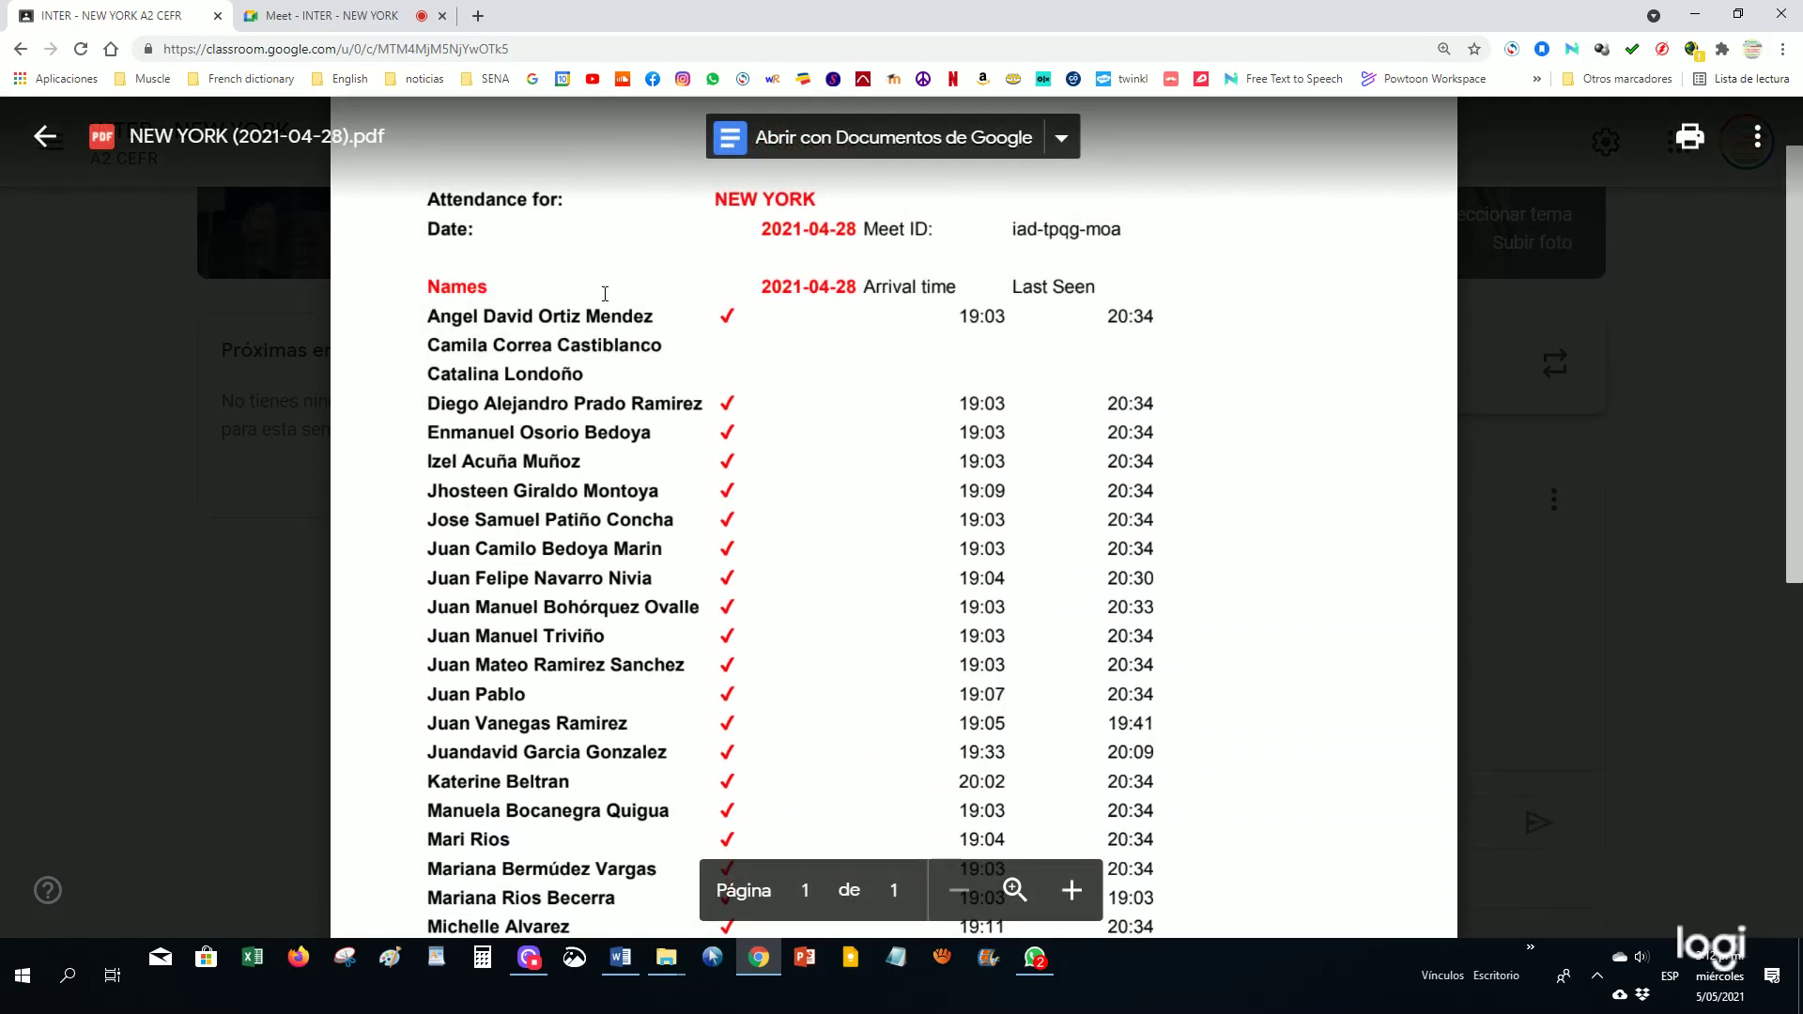
Review the names, check marks, arrival times and last-seen times throughout the NEW YORK (2021-04-28).pdf attendance list
scroll(616, 512, "down", 5)
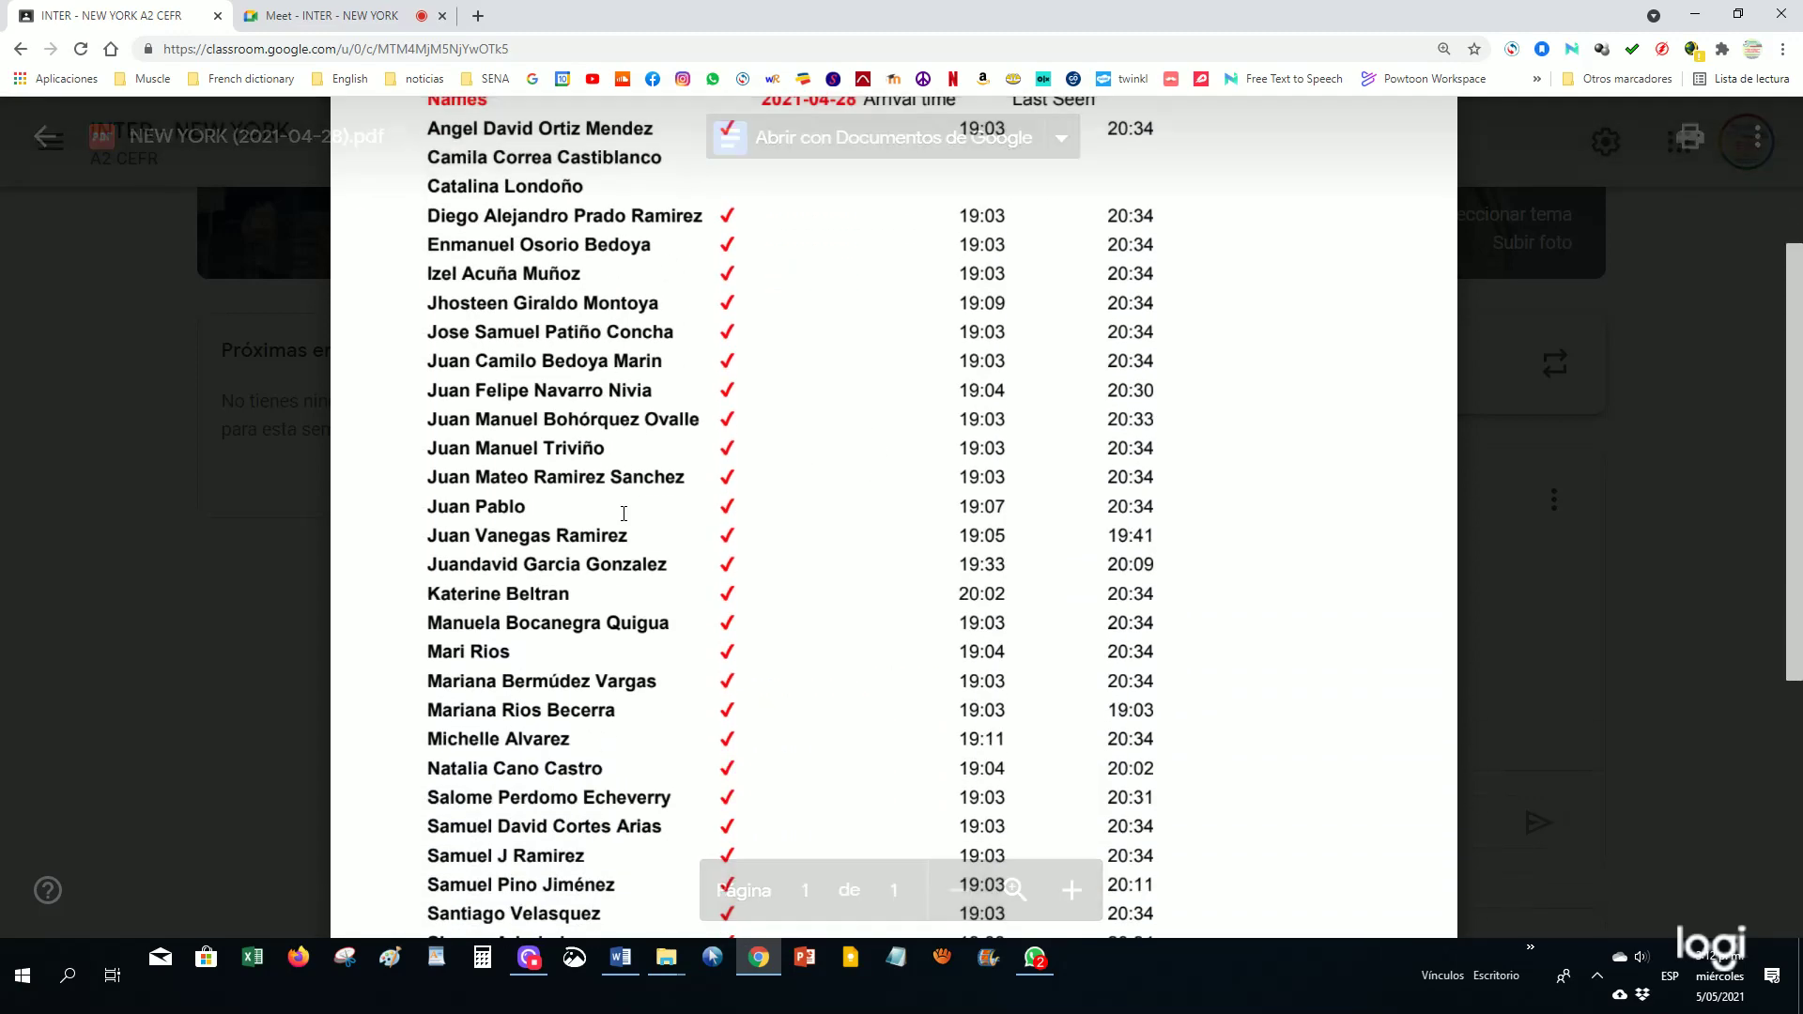
scroll(627, 505, "up", 5)
scroll(853, 404, "up", 1)
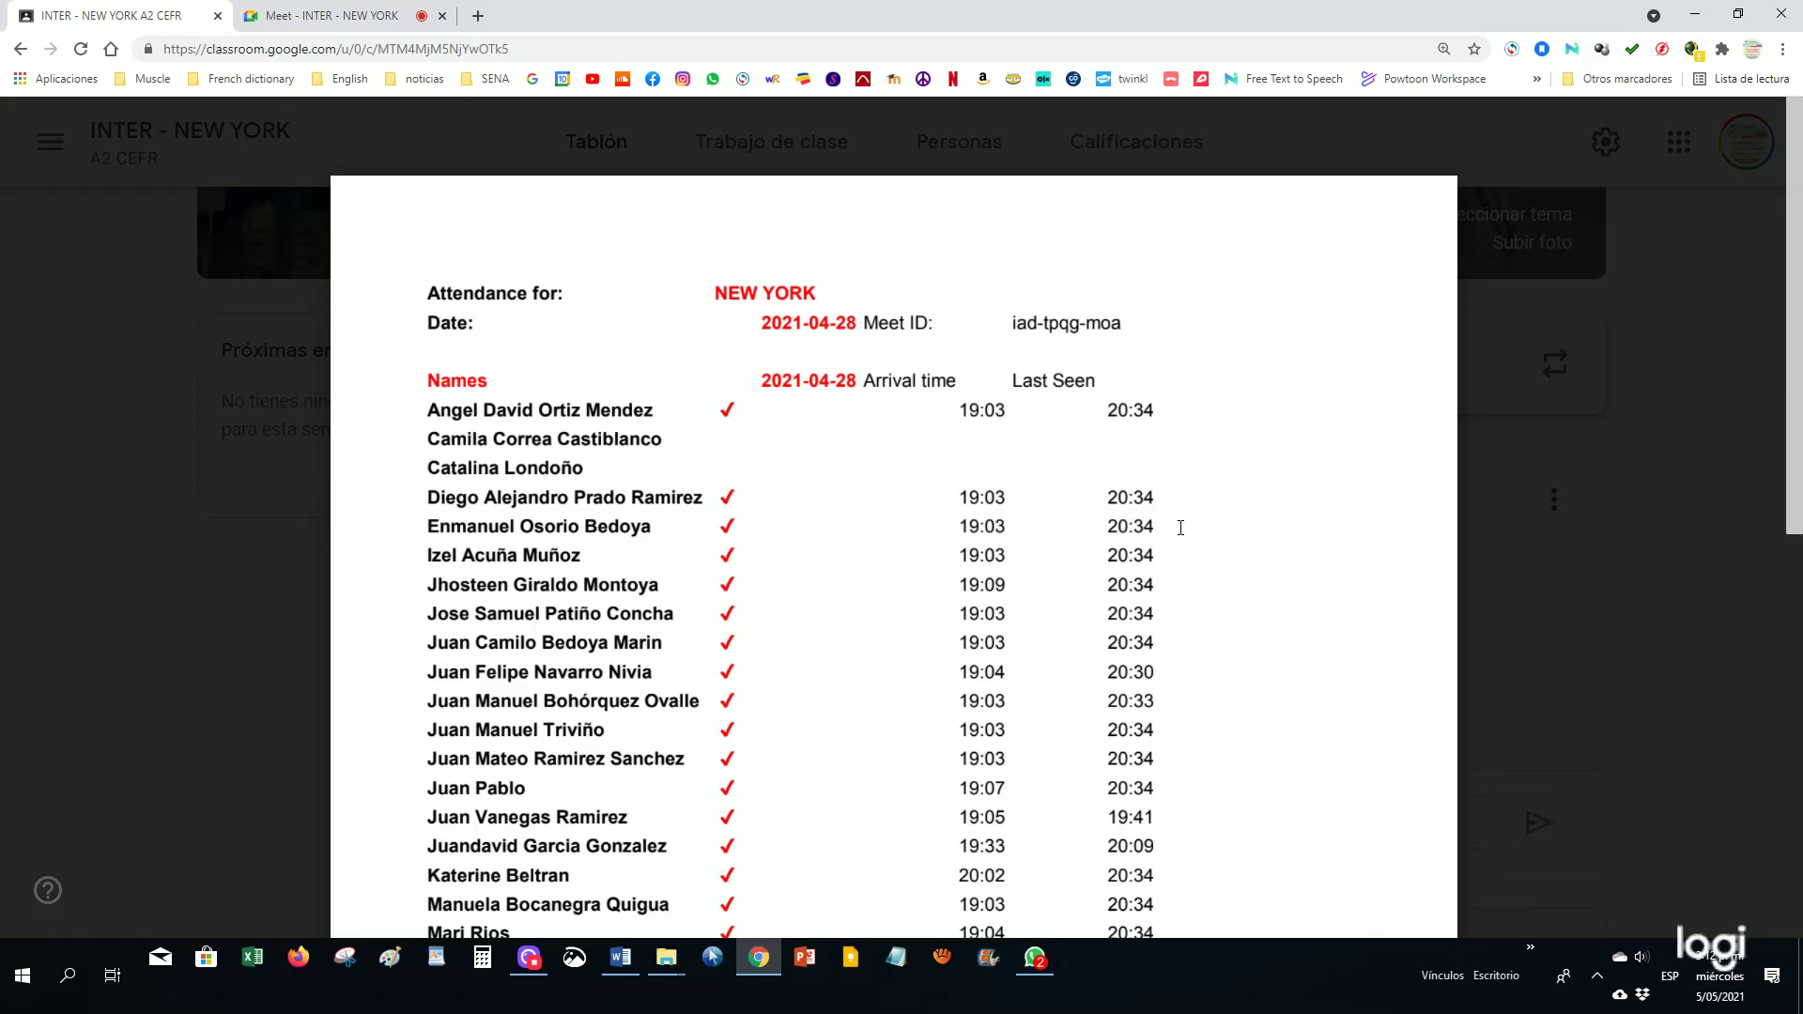
scroll(1181, 527, "down", 5)
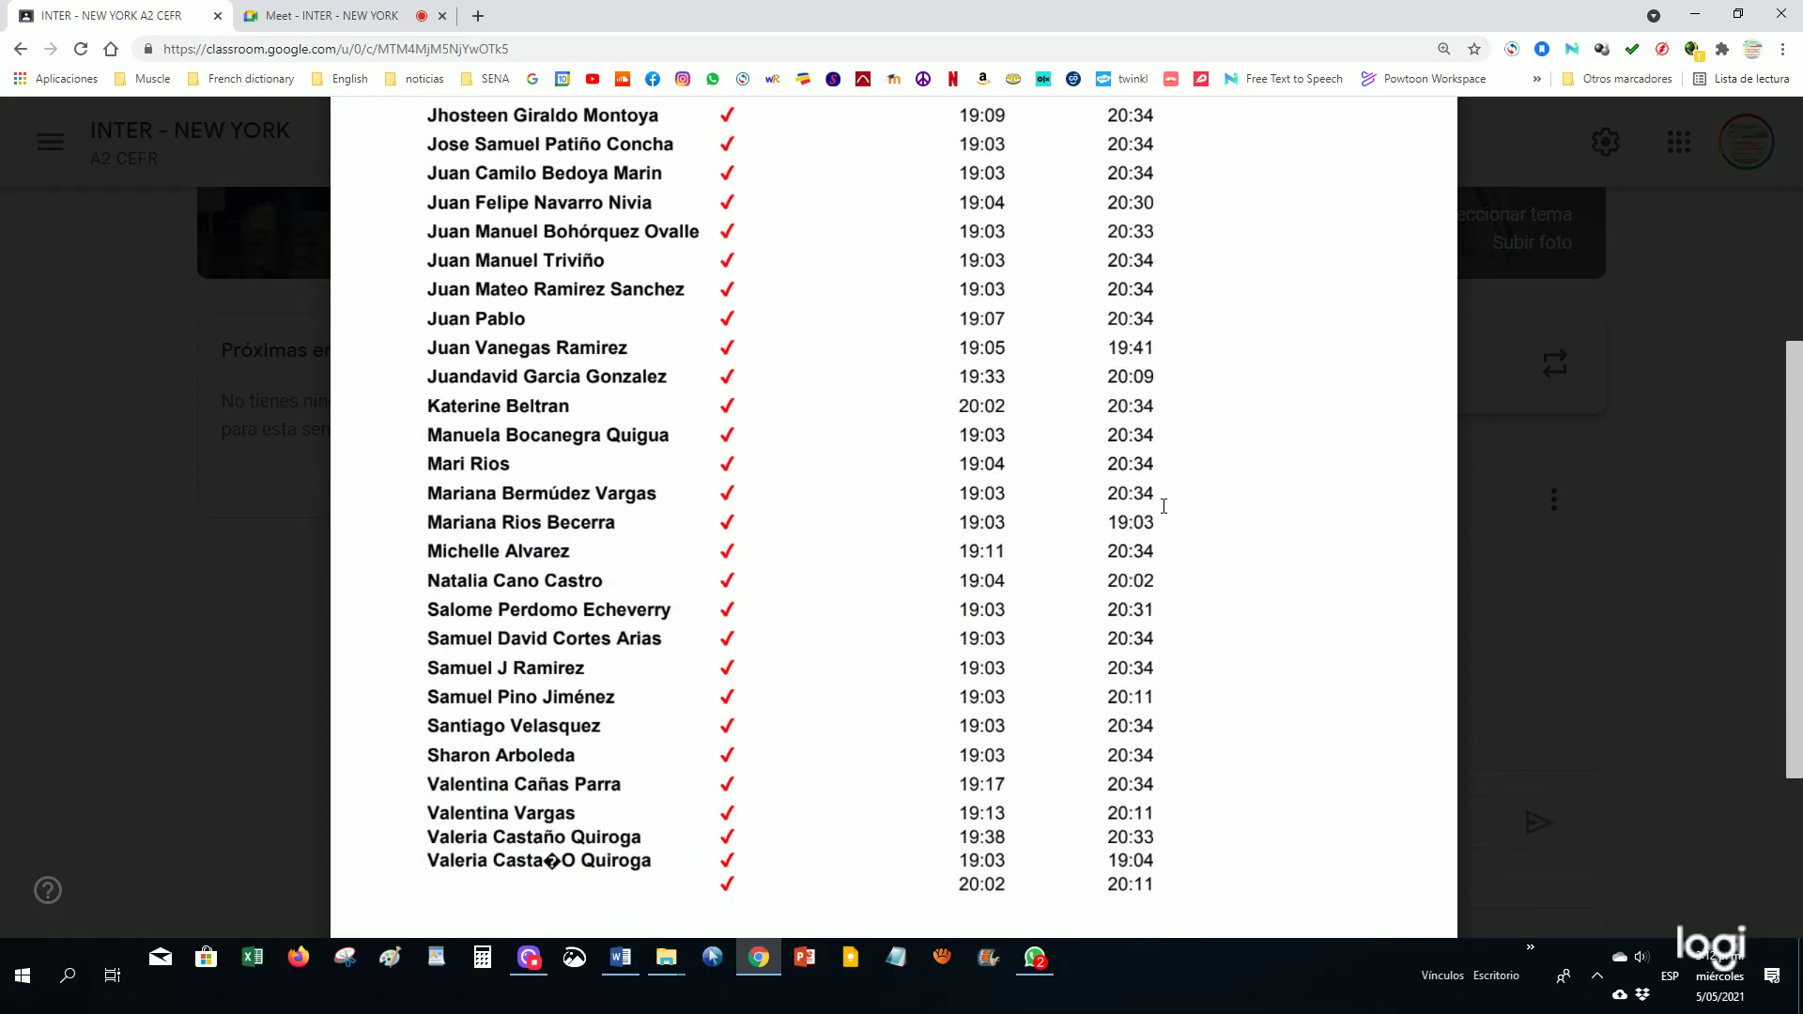
scroll(1193, 491, "up", 2)
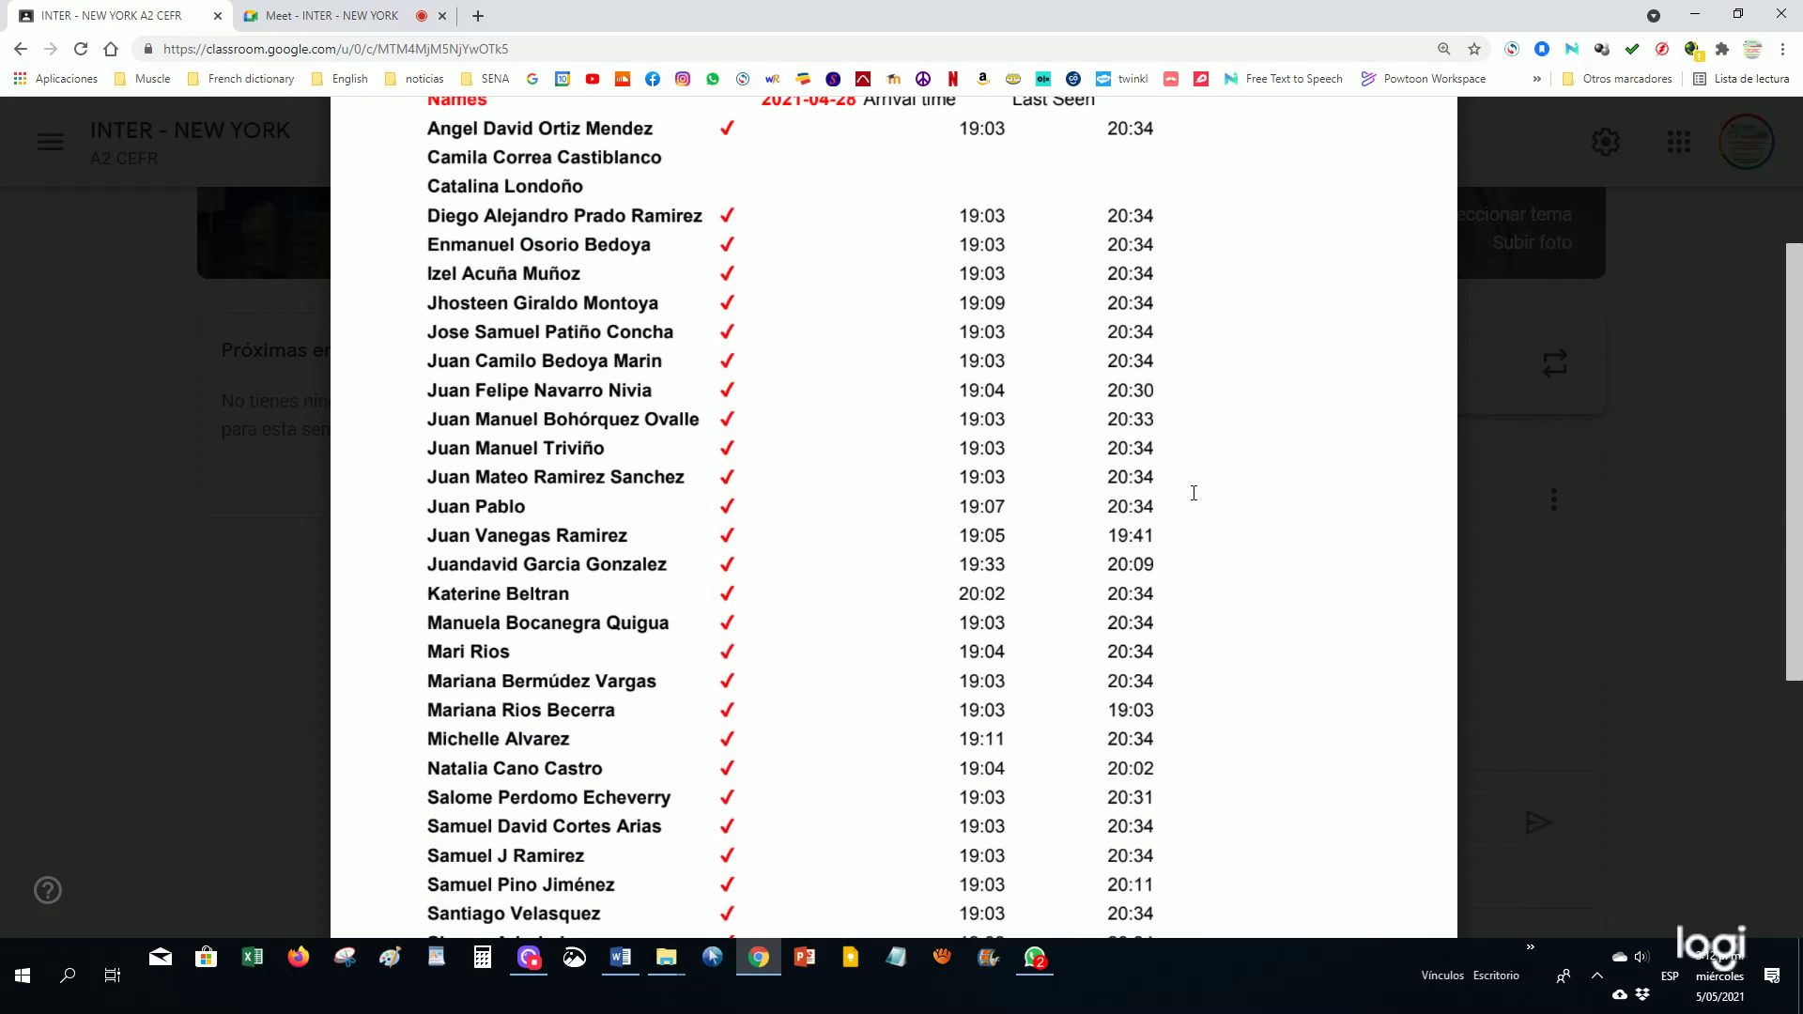
scroll(1194, 493, "up", 2)
scroll(1189, 489, "up", 1)
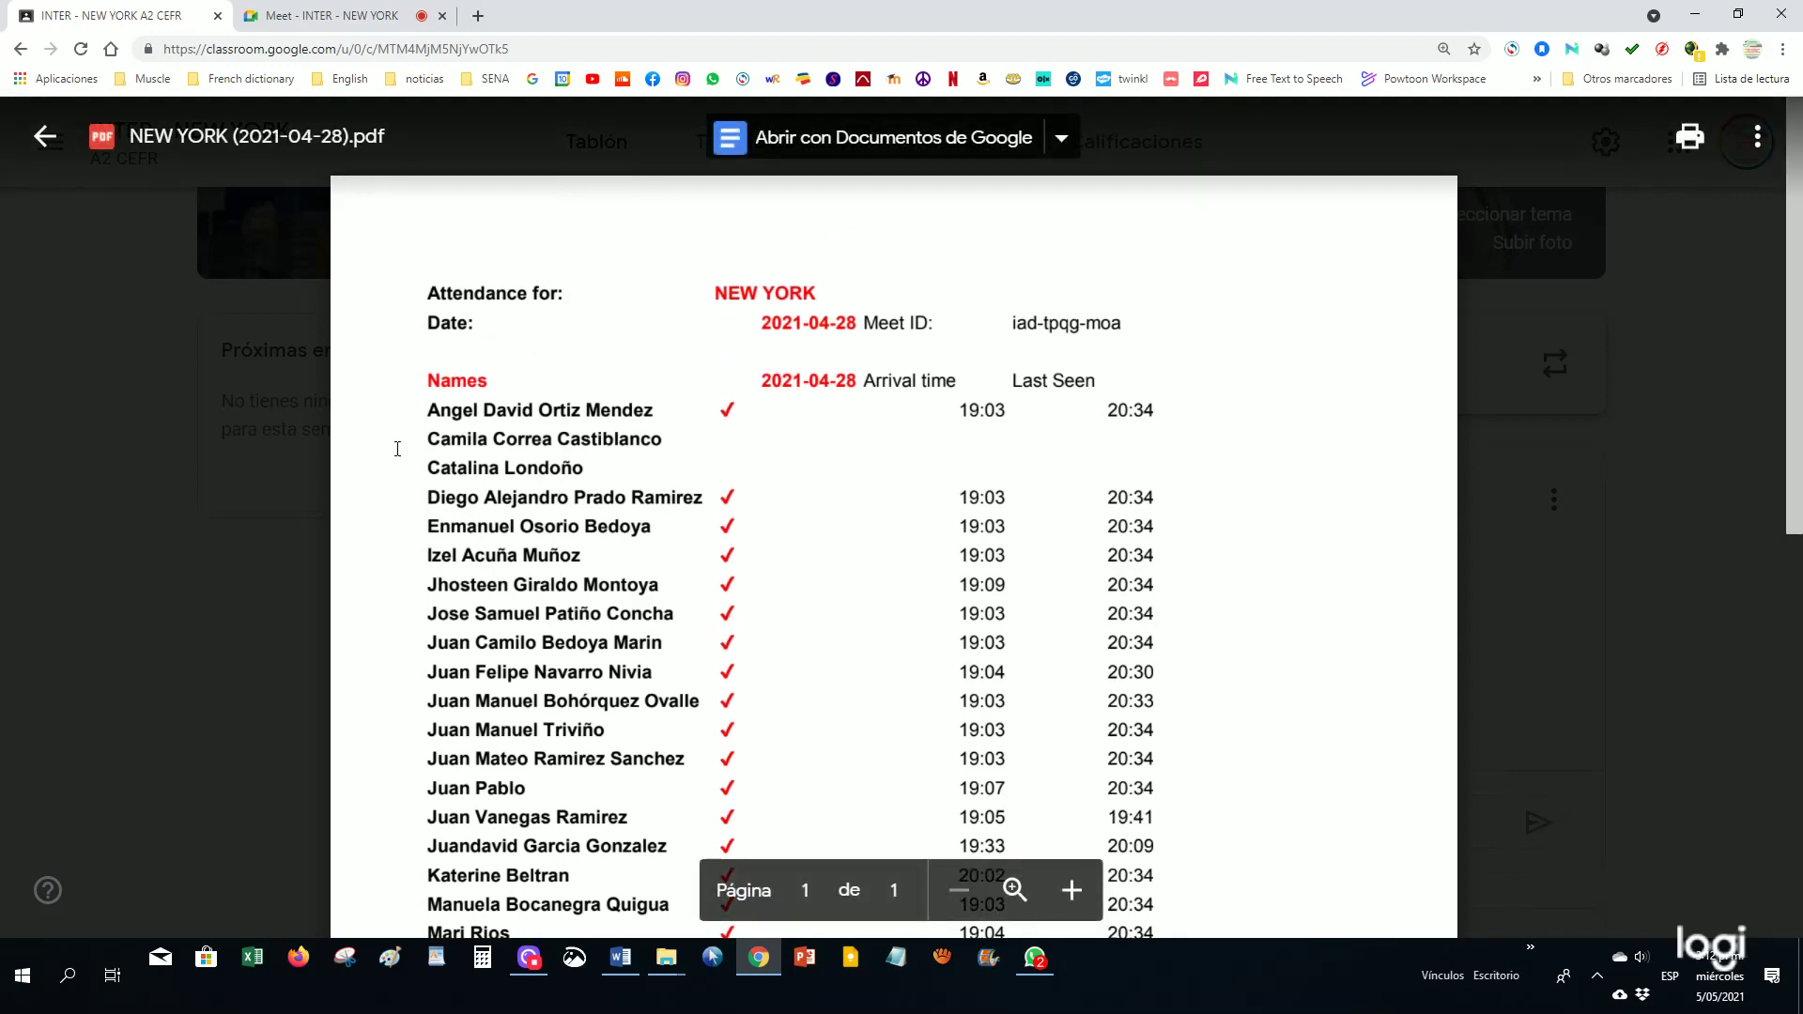
Close the PDF preview and view the published Apr 28 announcement with its PDF attachment in the class stream
left_click(122, 440)
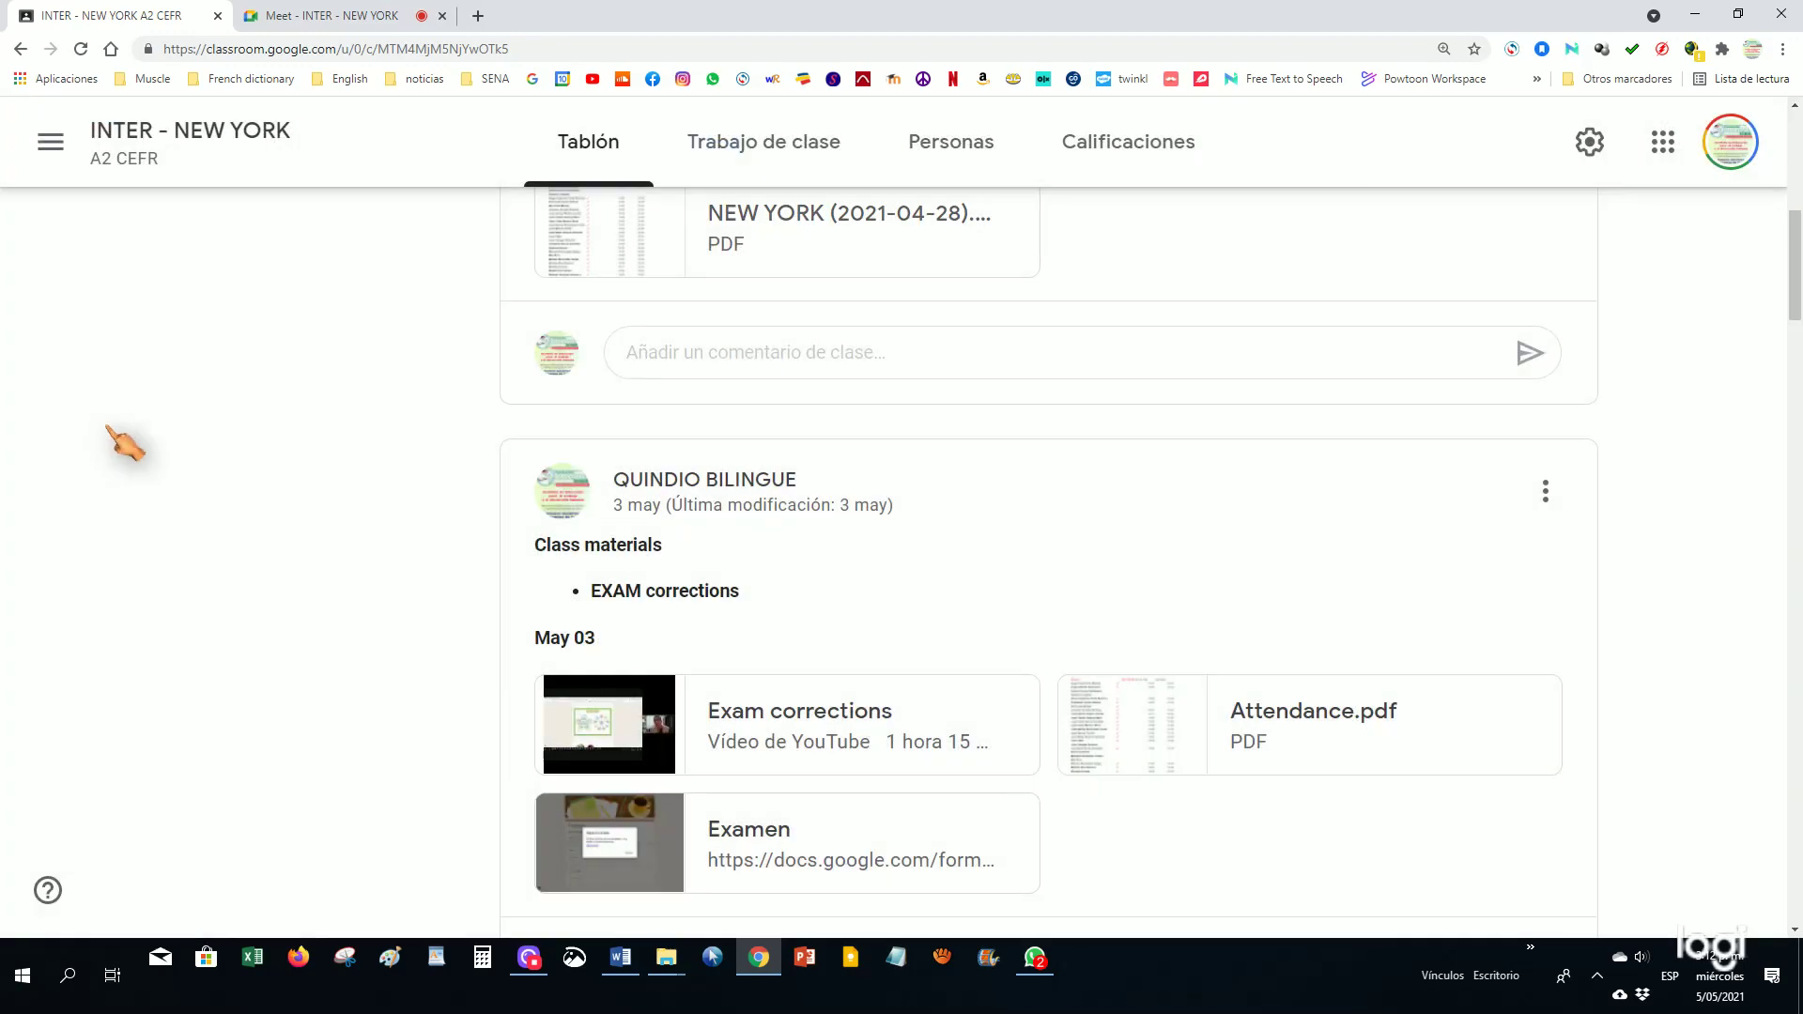
scroll(1672, 545, "up", 10)
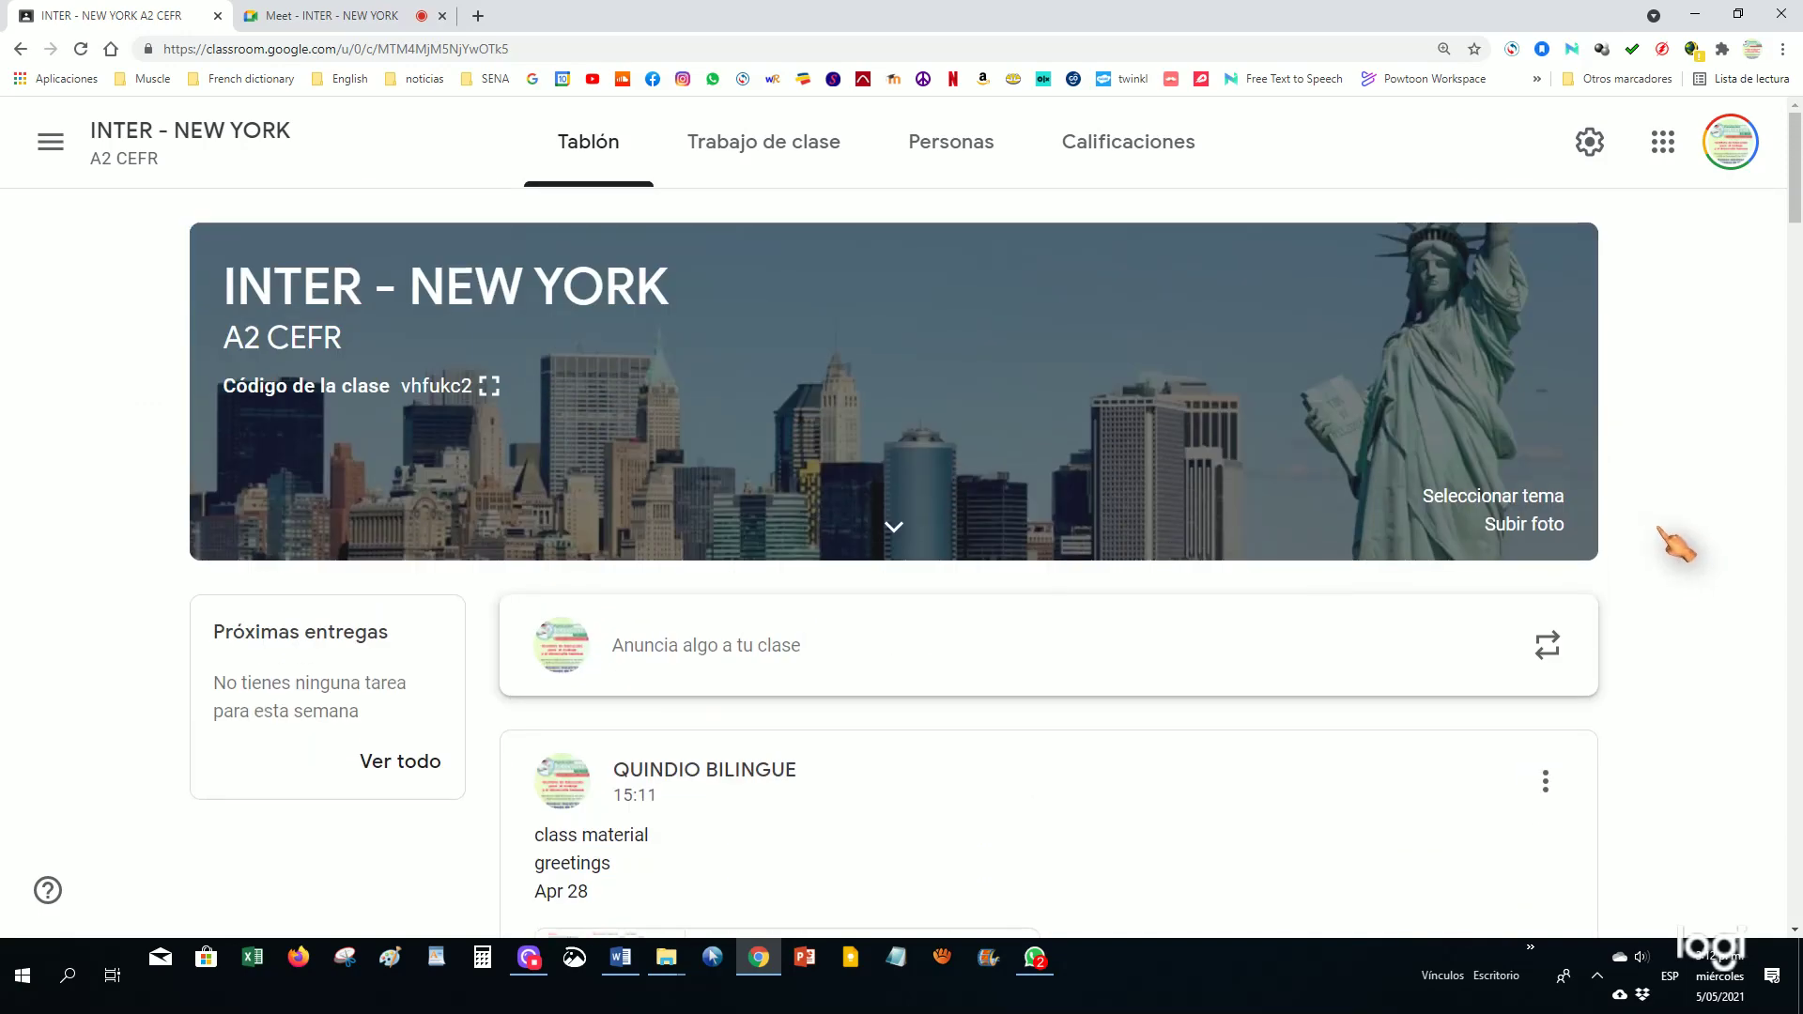
scroll(1672, 544, "down", 4)
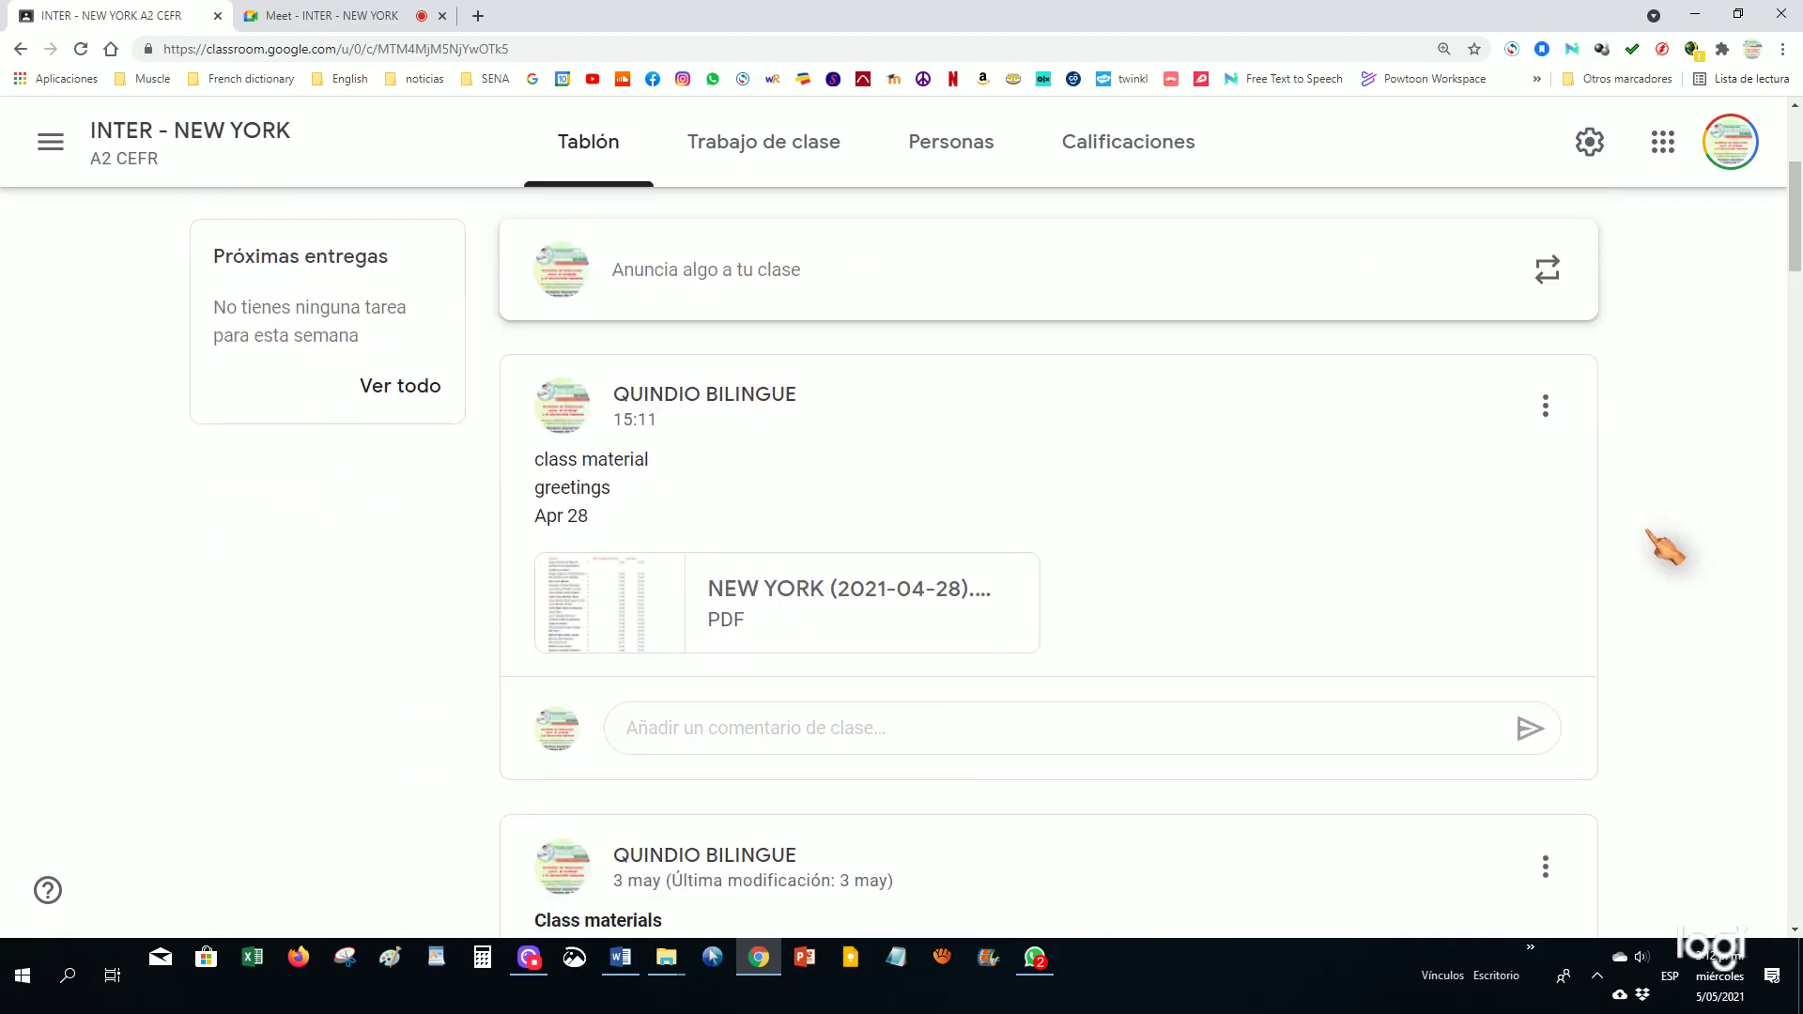